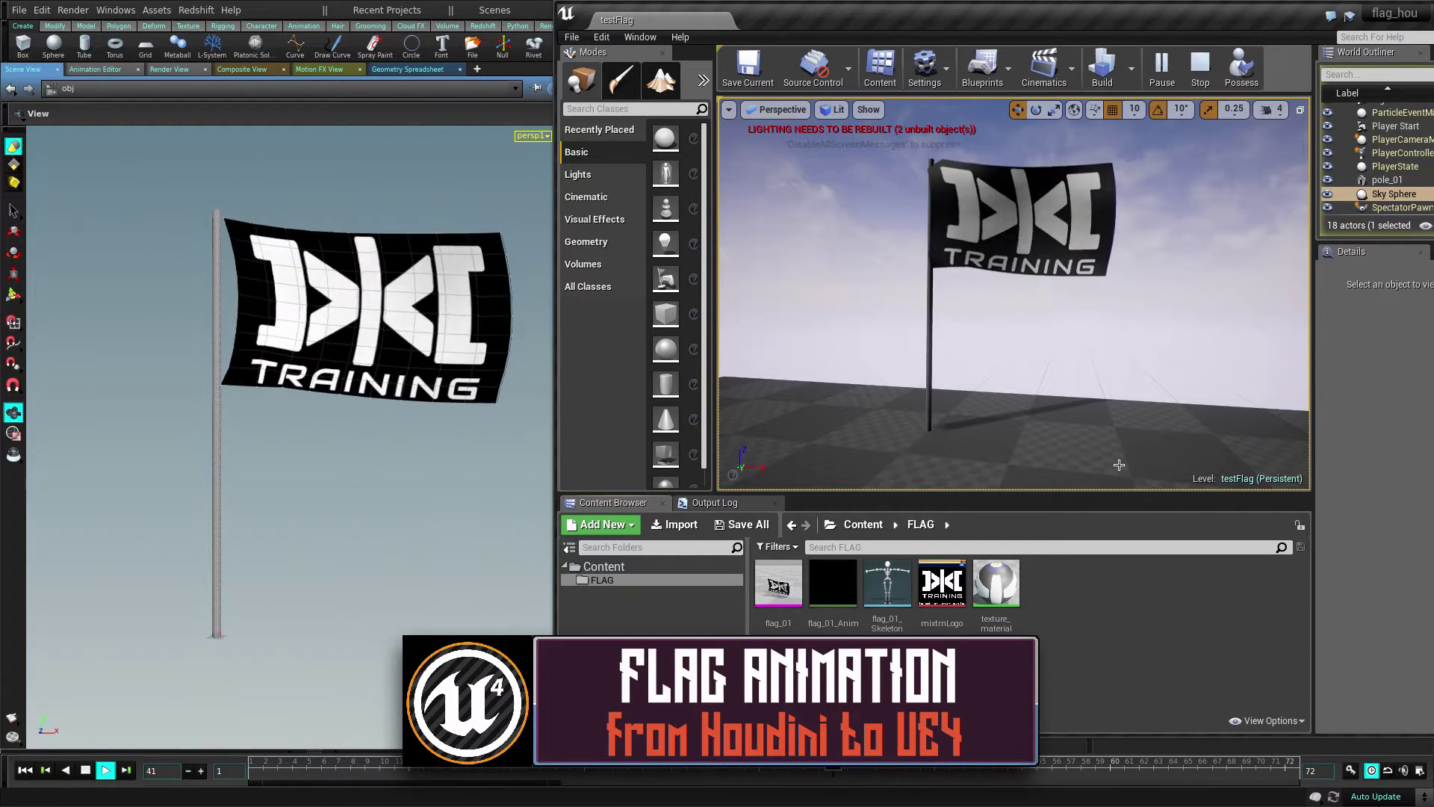
- Stop the flag preview in Unreal Editor and the timeline playback in Houdini
{"action": "key", "text": "Escape"}
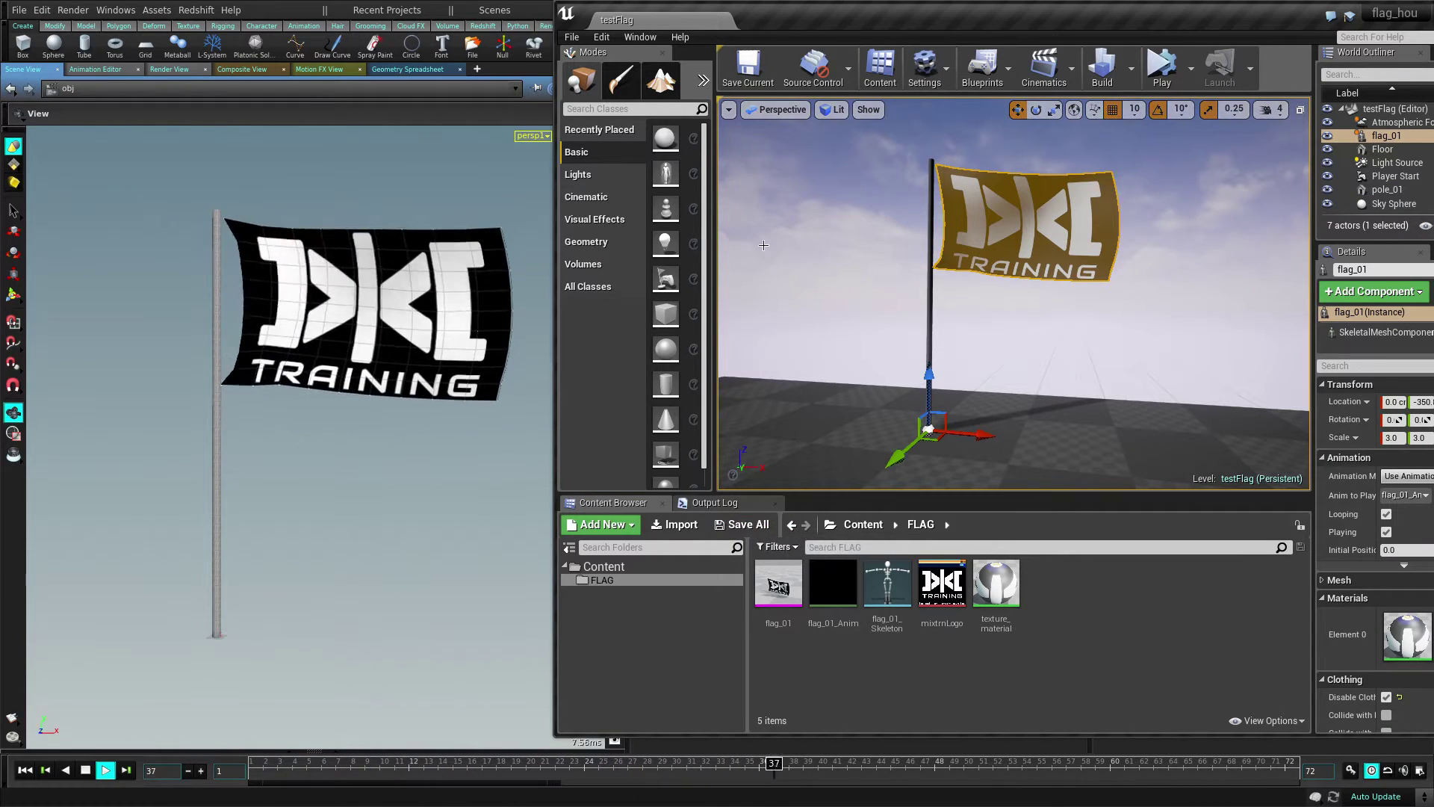
{"action": "left_click", "coordinate": [86, 770]}
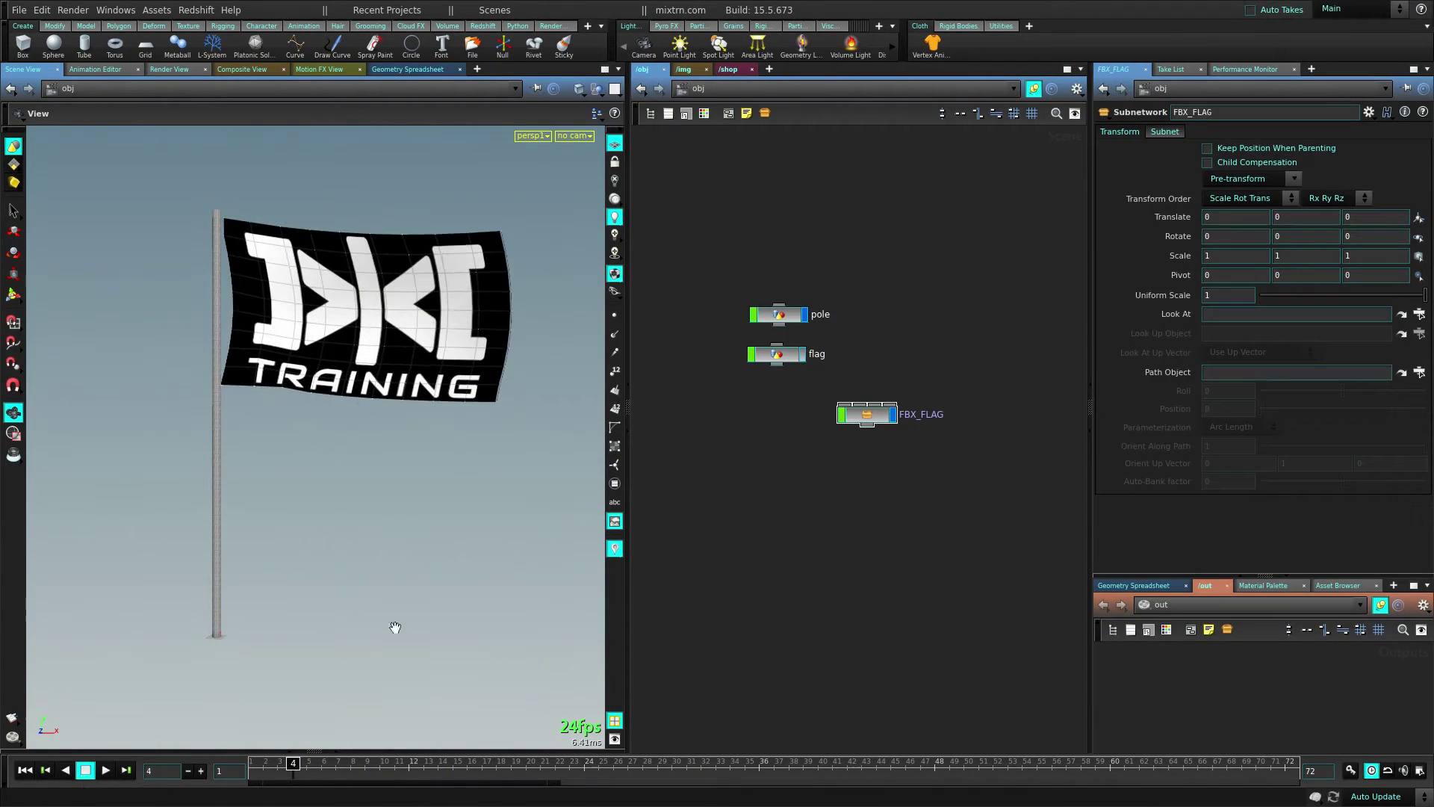
- Switch to the browser and download the sideeffects GameDevelopmentToolset repository as a ZIP from GitHub
{"action": "key", "text": "alt+Tab"}
{"action": "scroll", "coordinate": [773, 250], "scroll_direction": "up", "scroll_amount": 10}
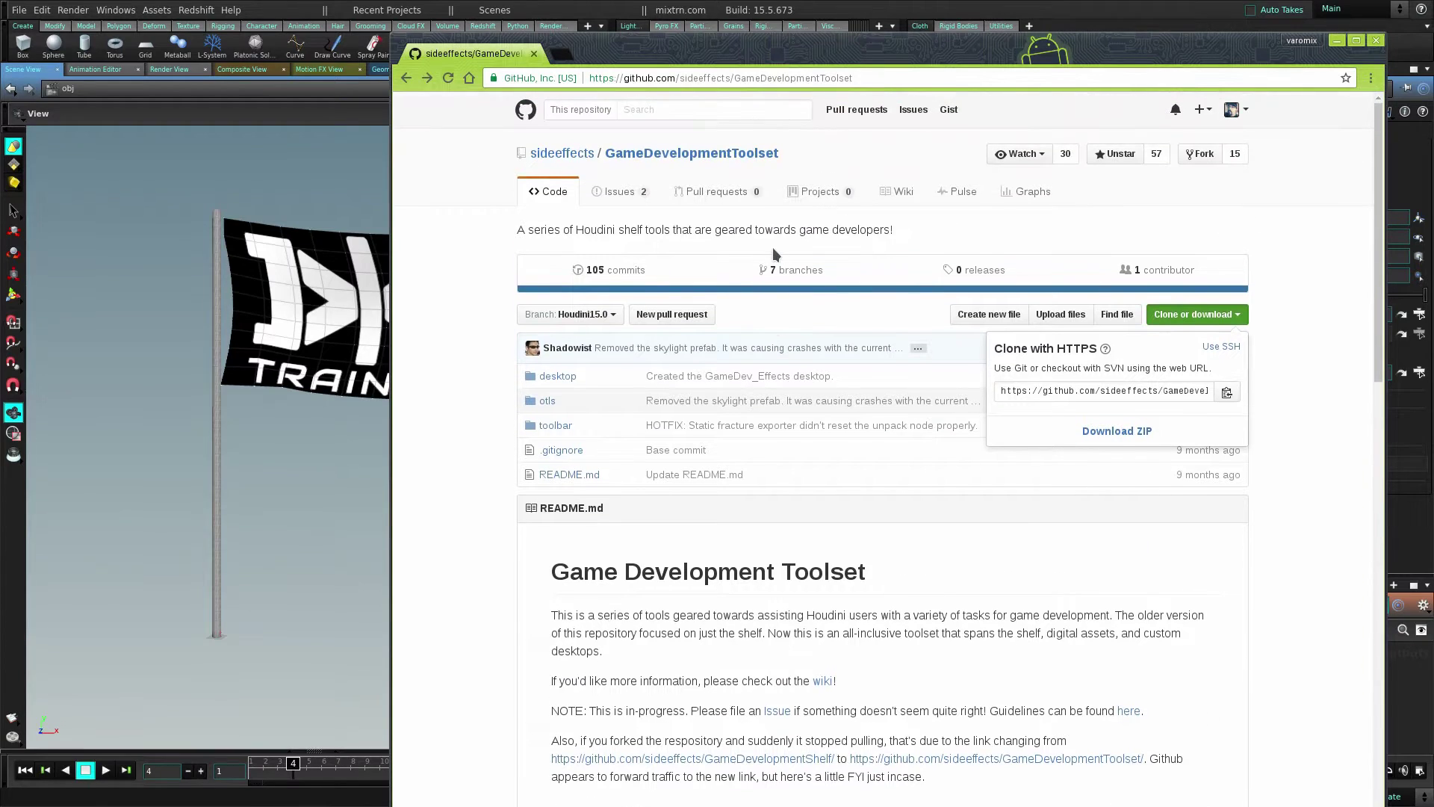
{"action": "left_click_drag", "start_coordinate": [849, 41], "coordinate": [838, 26]}
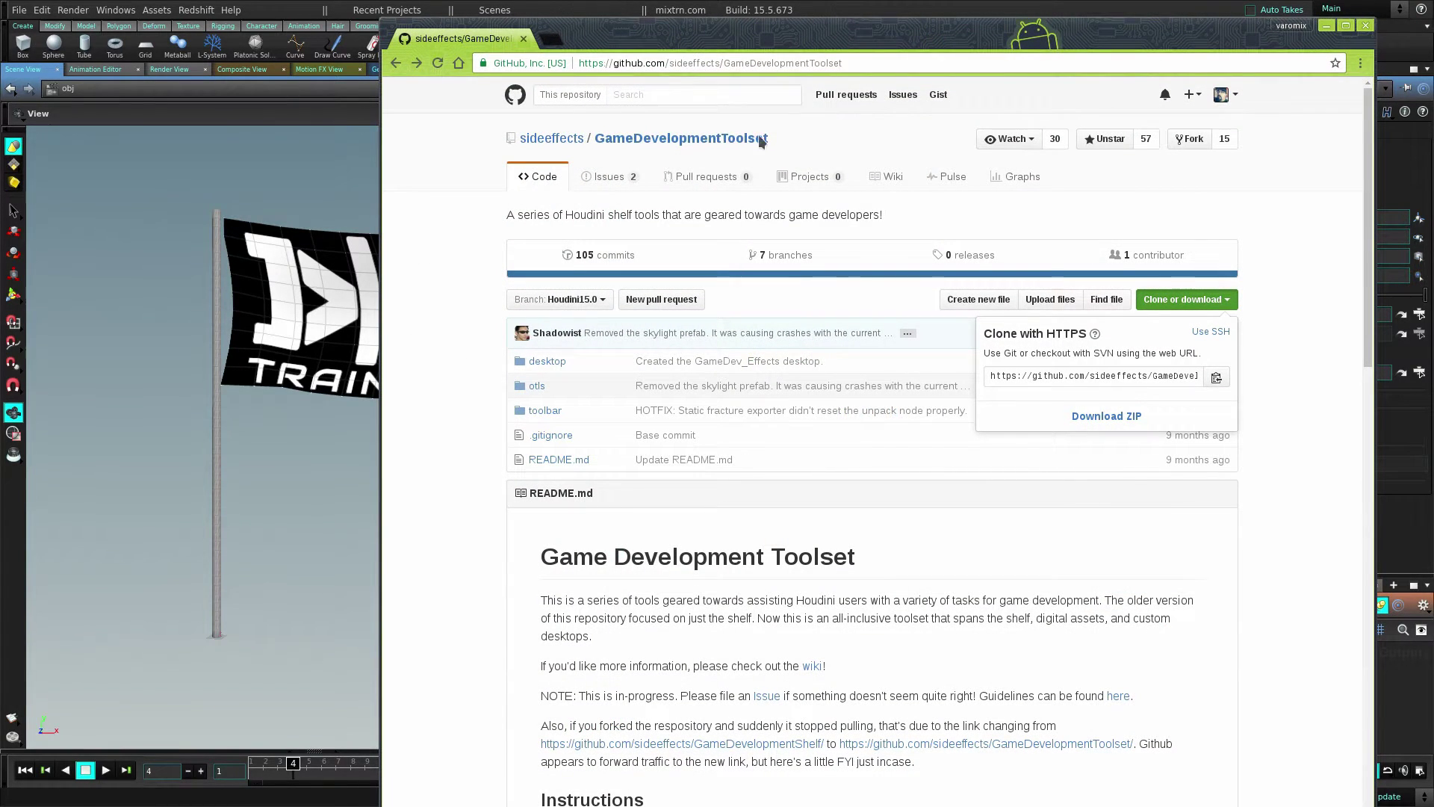
{"action": "left_click", "coordinate": [596, 140]}
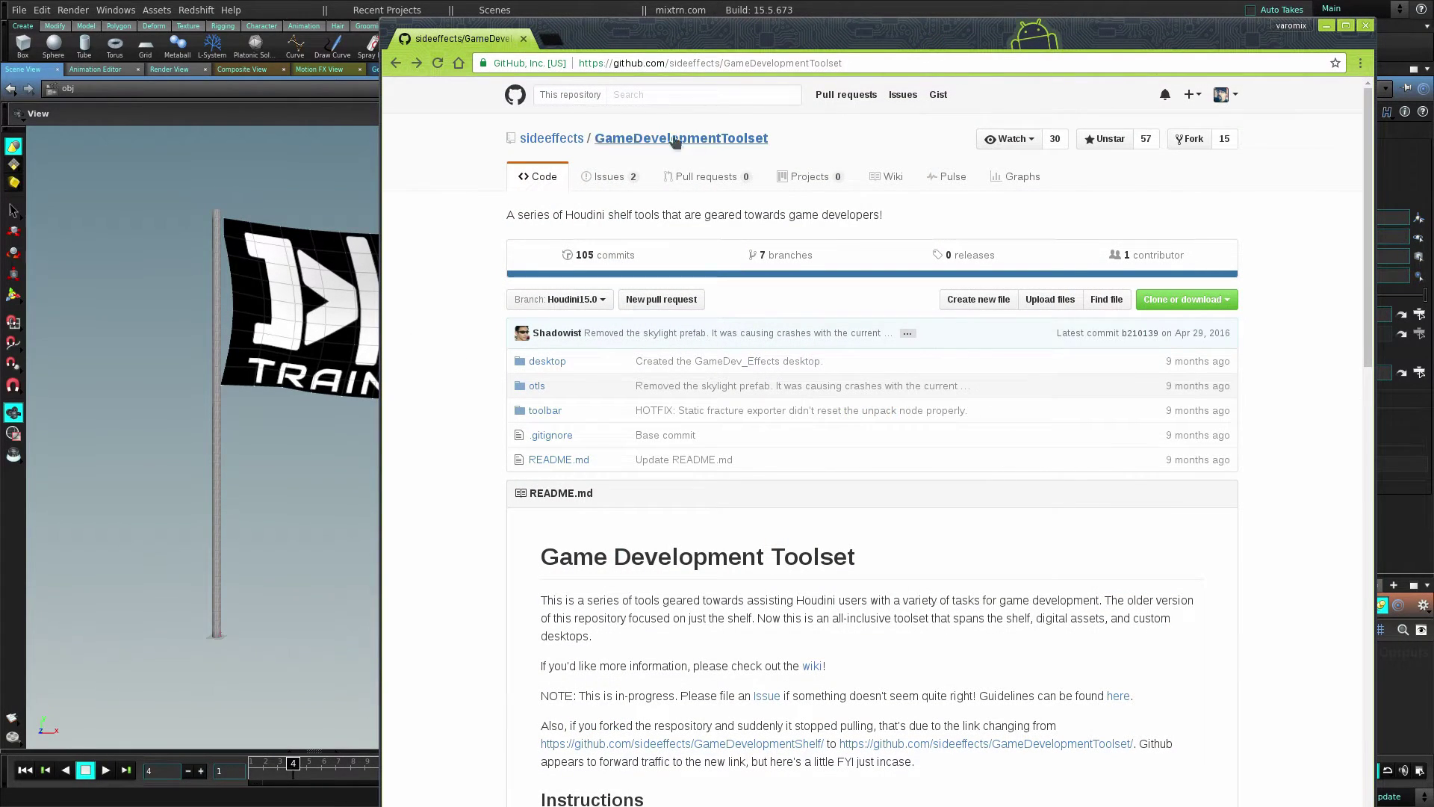
{"action": "double_click", "coordinate": [690, 62]}
{"action": "left_click", "coordinate": [663, 60]}
{"action": "left_click", "coordinate": [1199, 301]}
{"action": "left_click", "coordinate": [1116, 421]}
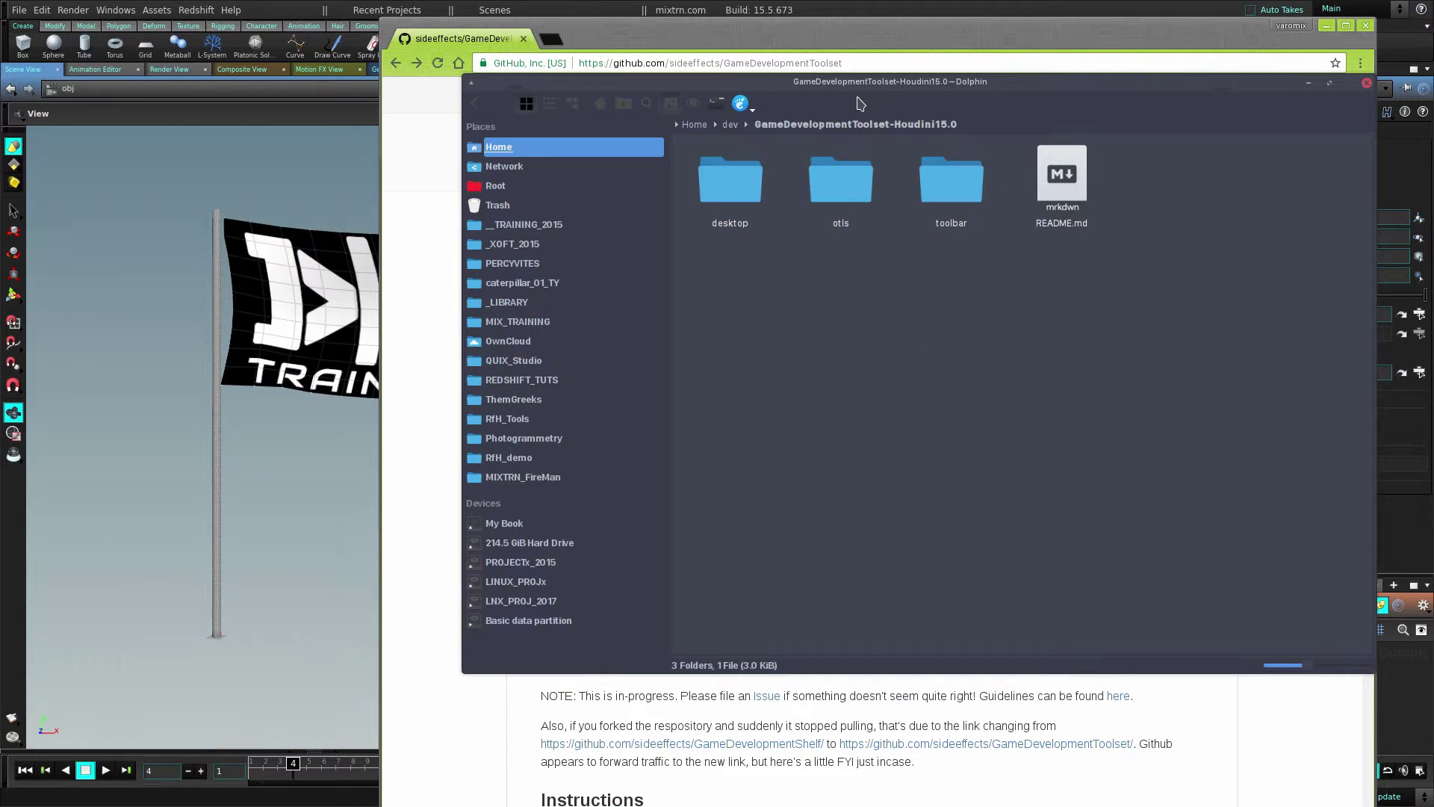
- Copy the toolset folders, including desktop and otls, from GameDevelopmentToolset-Houdini15.0 into the houdini15.5 folder in Home
{"action": "left_click_drag", "start_coordinate": [857, 102], "coordinate": [737, 111]}
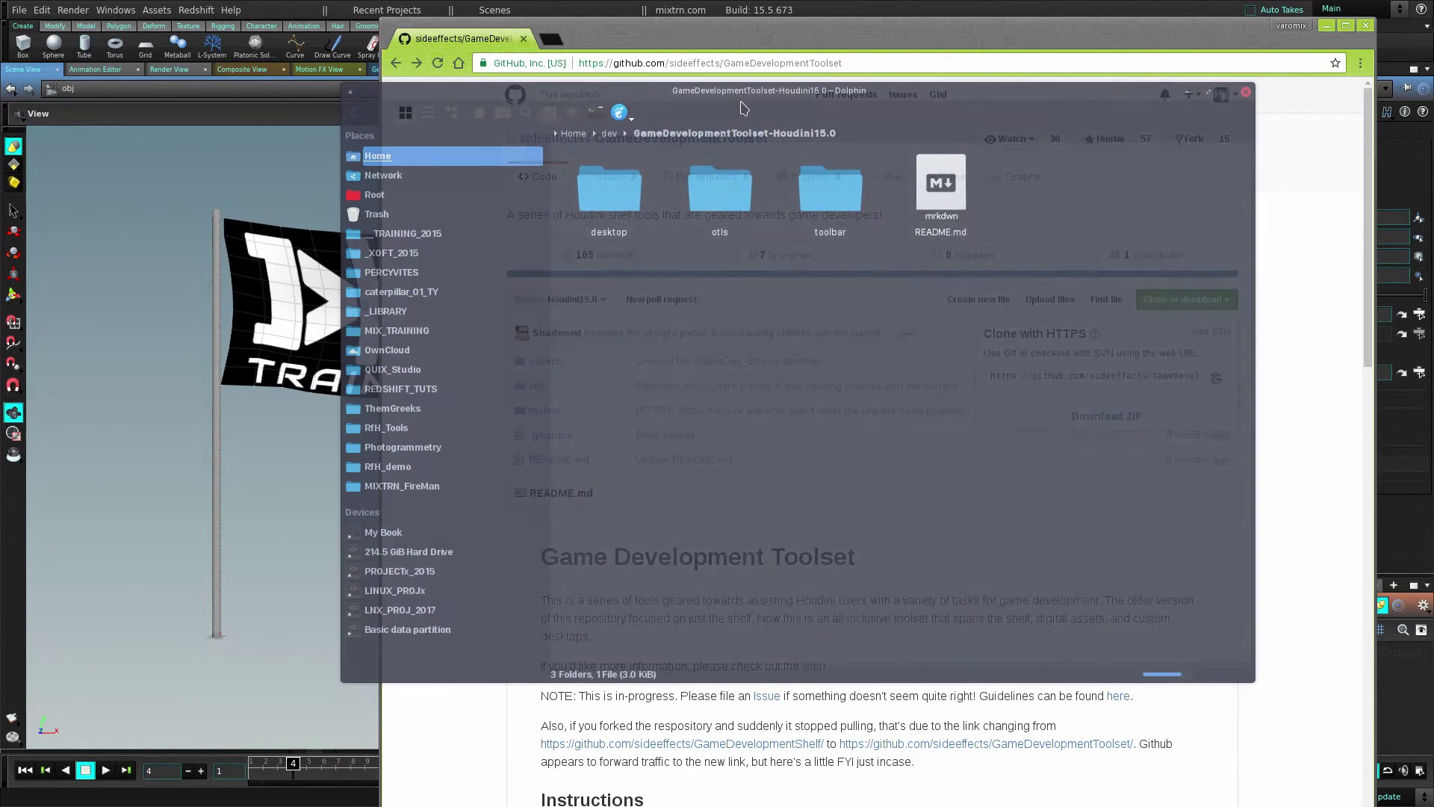
{"action": "left_click_drag", "start_coordinate": [587, 284], "coordinate": [849, 191]}
{"action": "left_click_drag", "start_coordinate": [809, 269], "coordinate": [733, 265]}
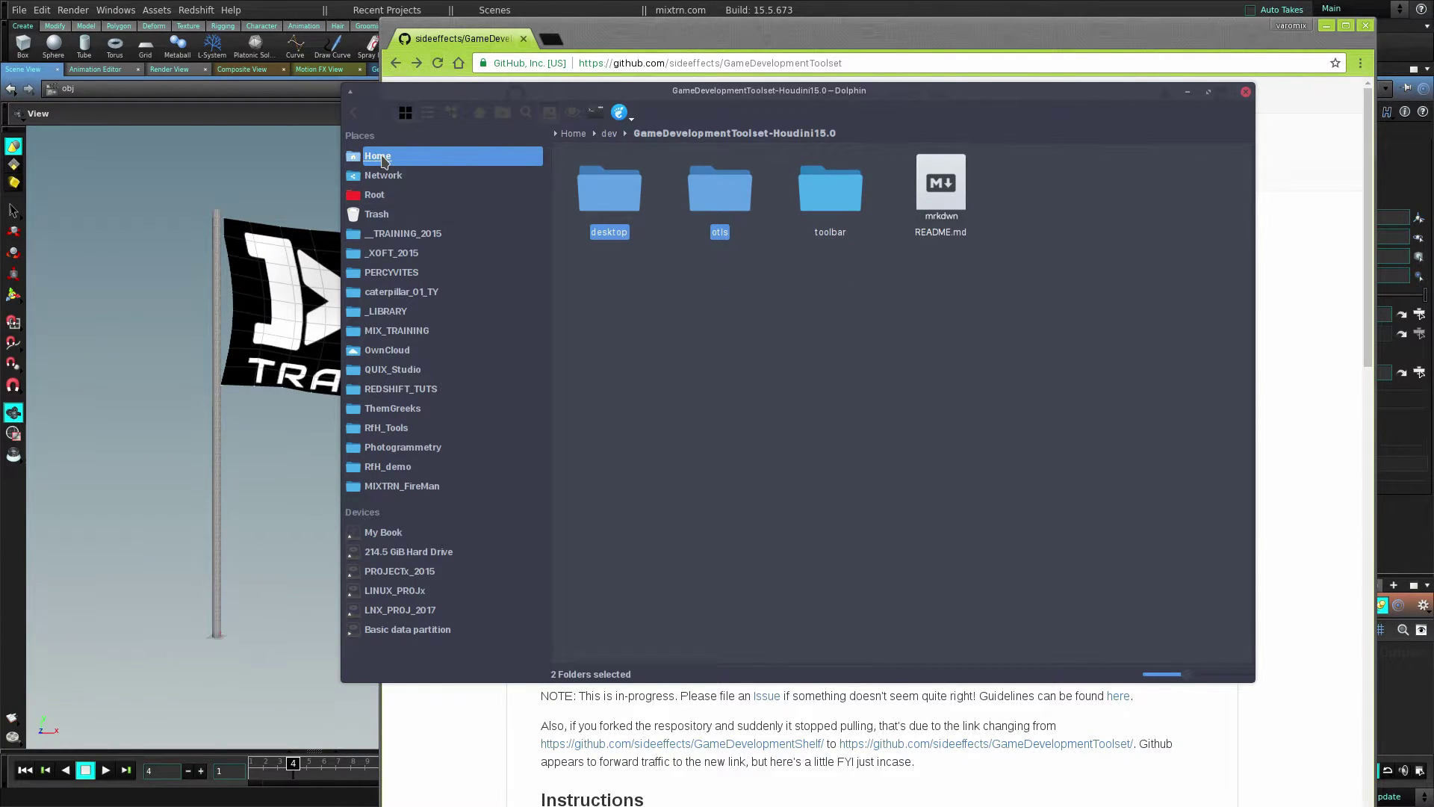
{"action": "left_click", "coordinate": [383, 158]}
{"action": "scroll", "coordinate": [821, 283], "scroll_direction": "down", "scroll_amount": 2}
{"action": "double_click", "coordinate": [609, 346]}
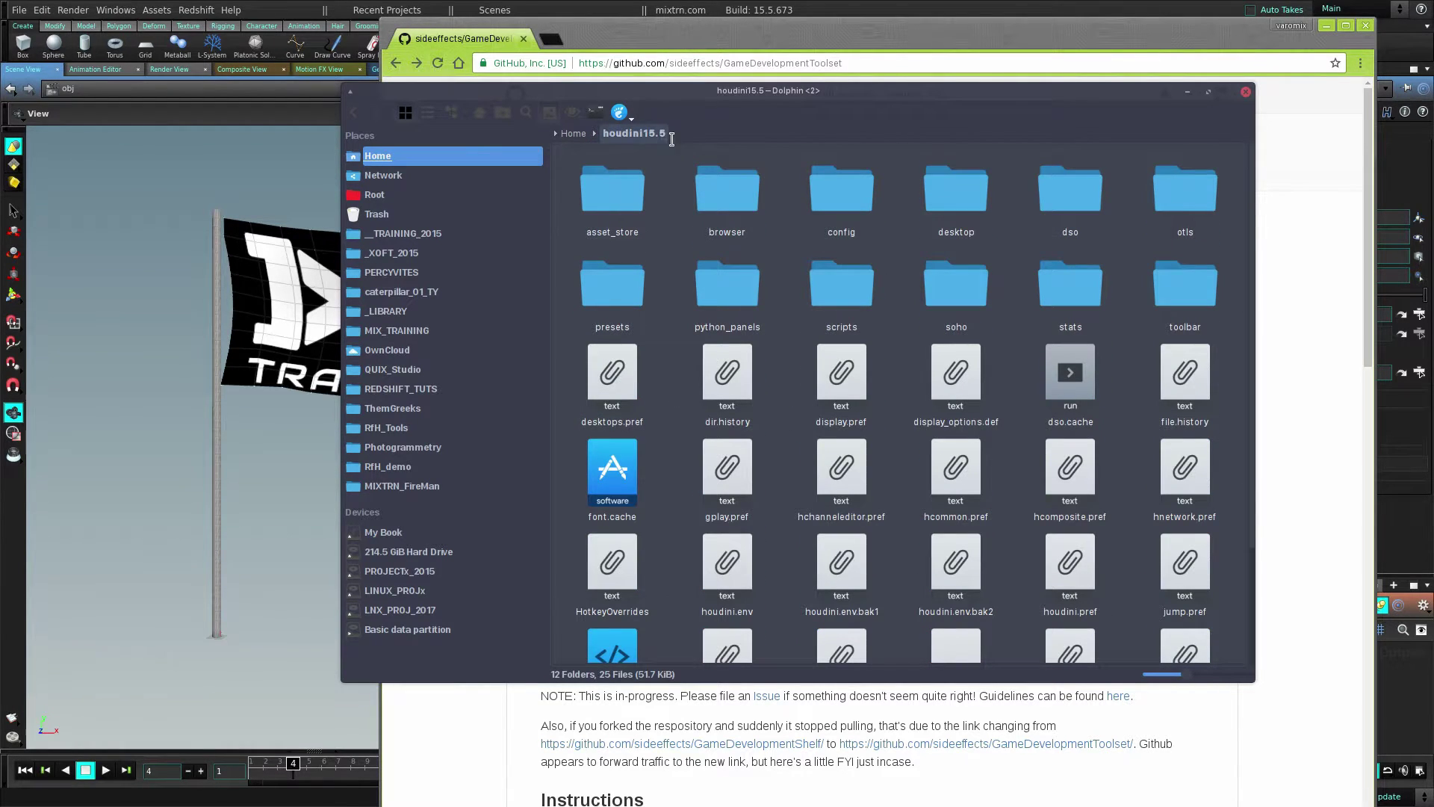
{"action": "key", "text": "ctrl+v"}
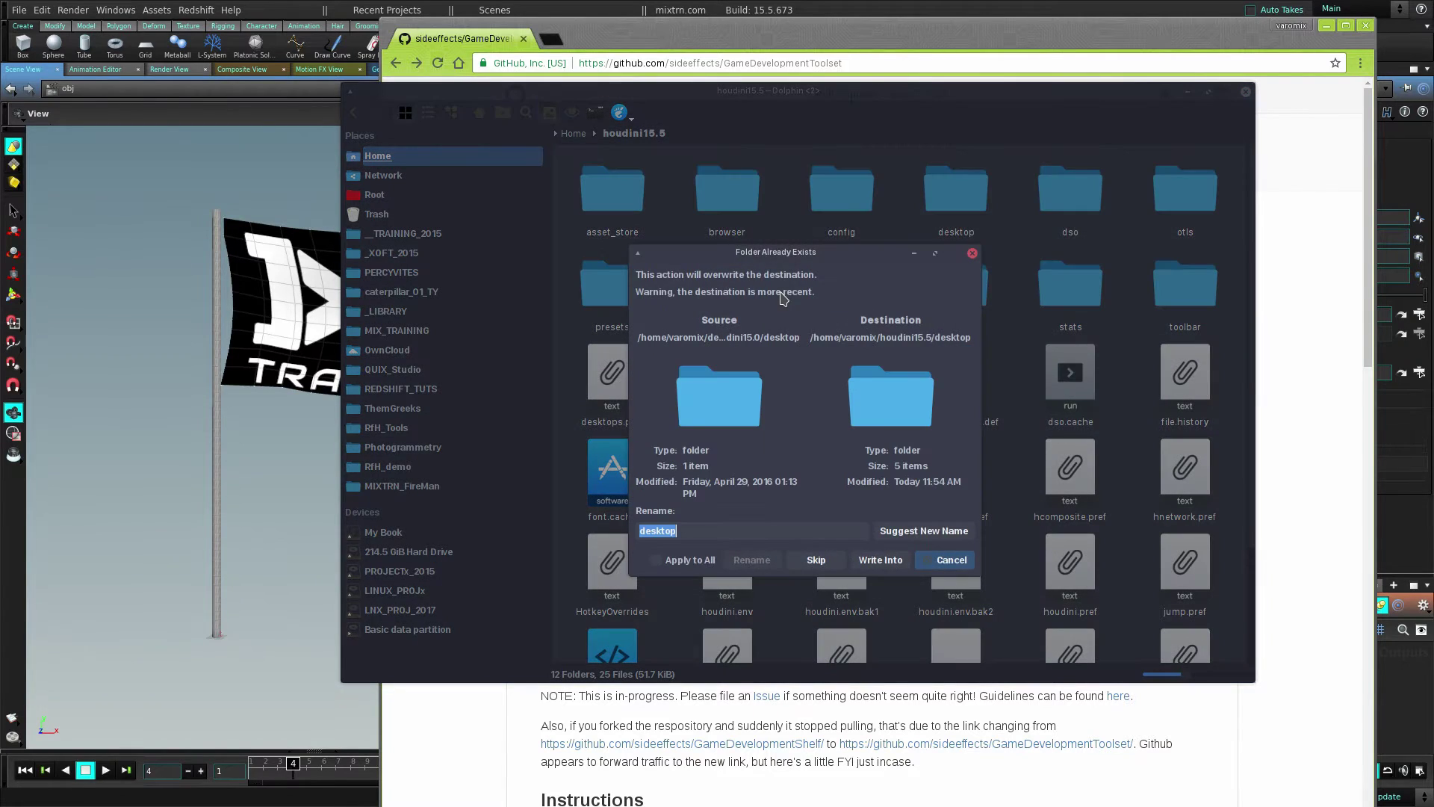
- Write the copied folders into the existing ones and overwrite the existing files, applying both choices to all
{"action": "left_click", "coordinate": [709, 562]}
{"action": "left_click", "coordinate": [870, 562]}
{"action": "left_click", "coordinate": [703, 599]}
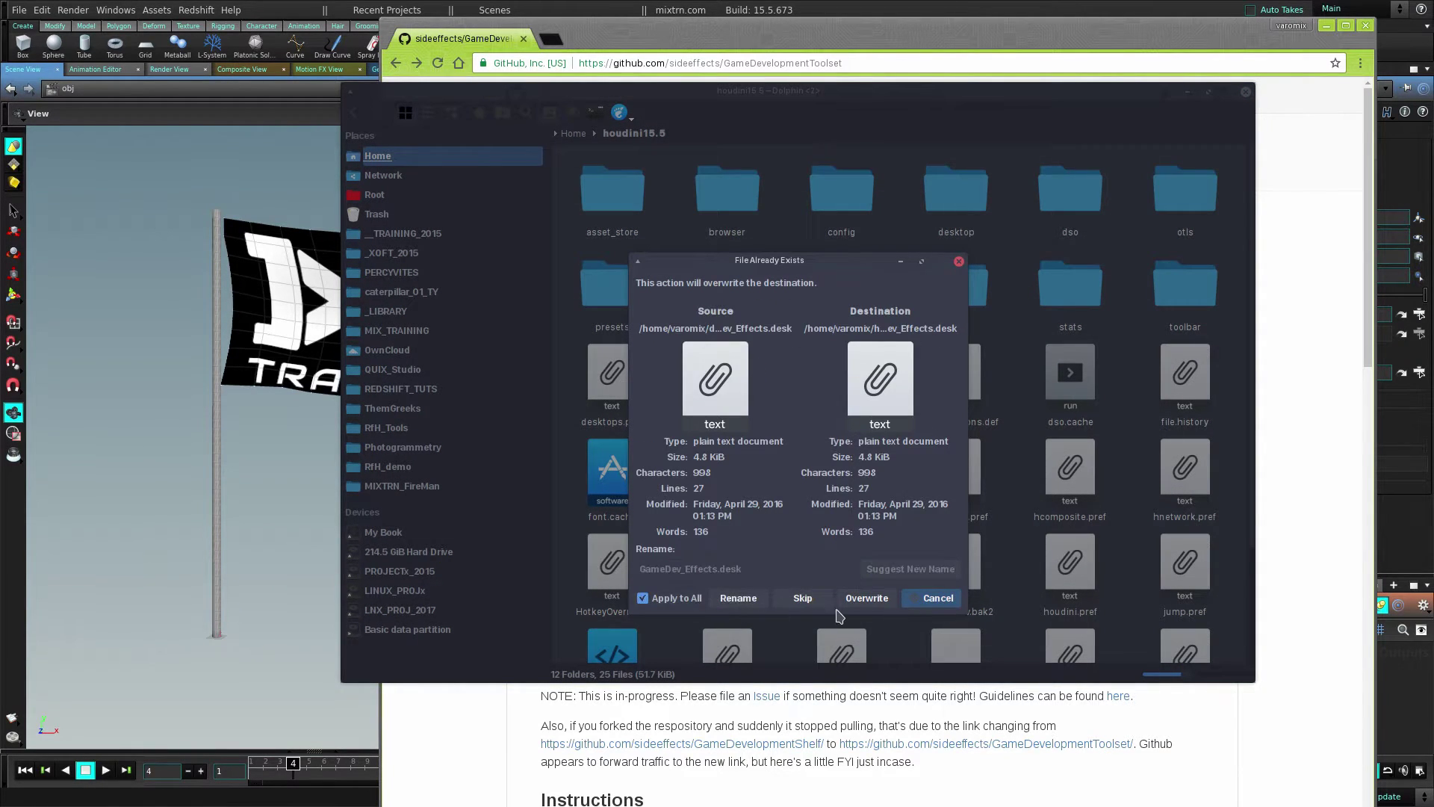
{"action": "left_click", "coordinate": [863, 602]}
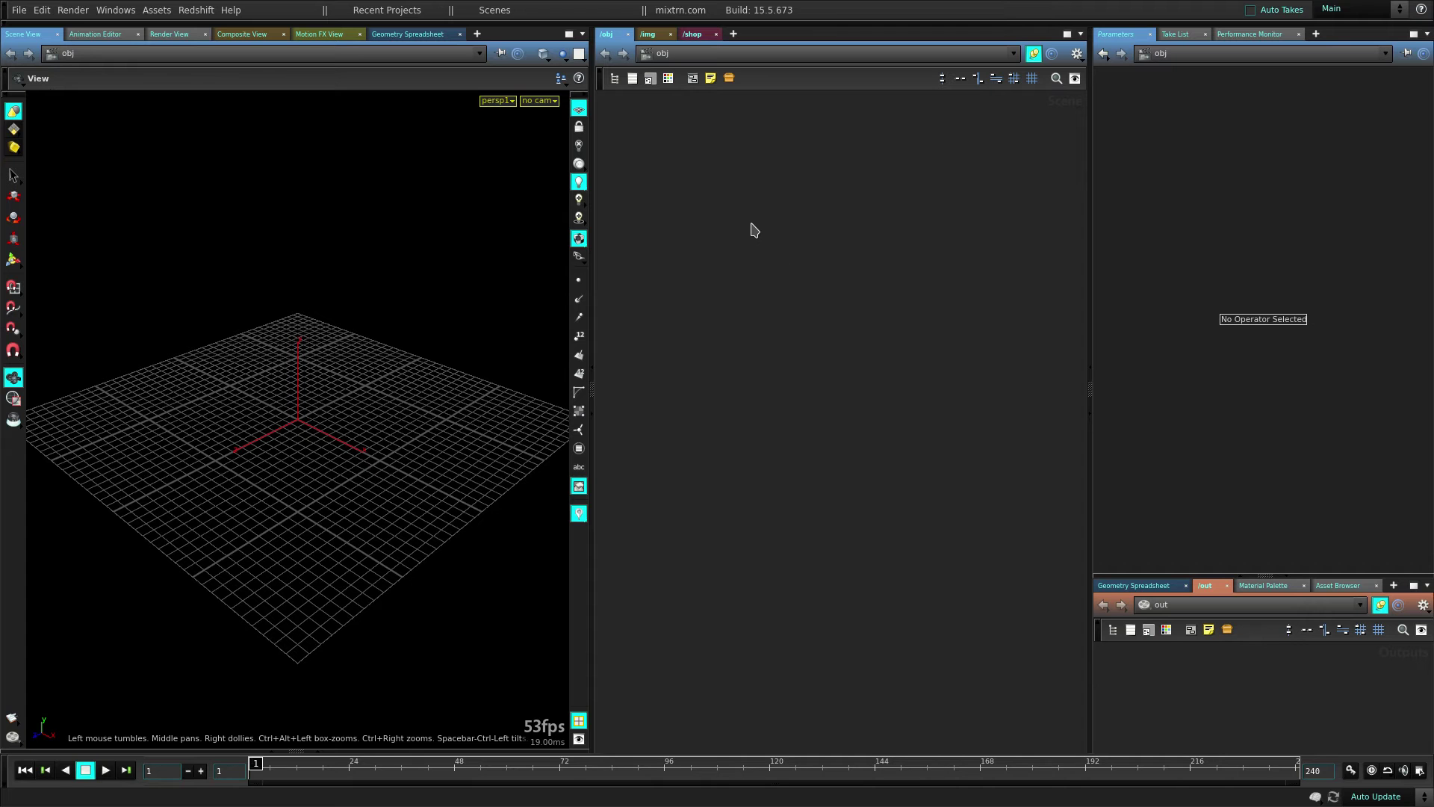
- Set the Houdini project to the recent folder MIX_TRAINING/TRN_VaromixMondayTips
{"action": "left_click", "coordinate": [398, 8]}
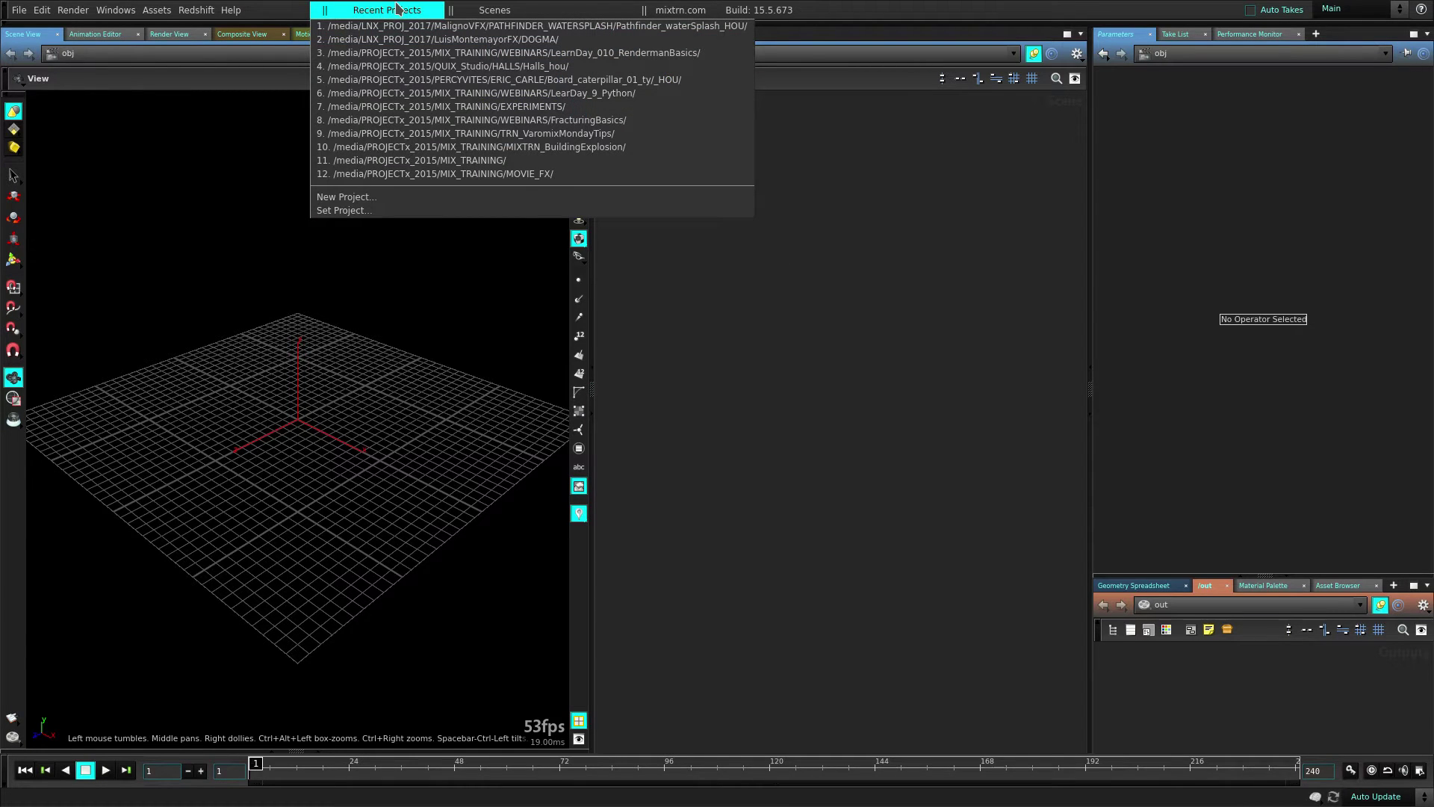
{"action": "left_click", "coordinate": [522, 138]}
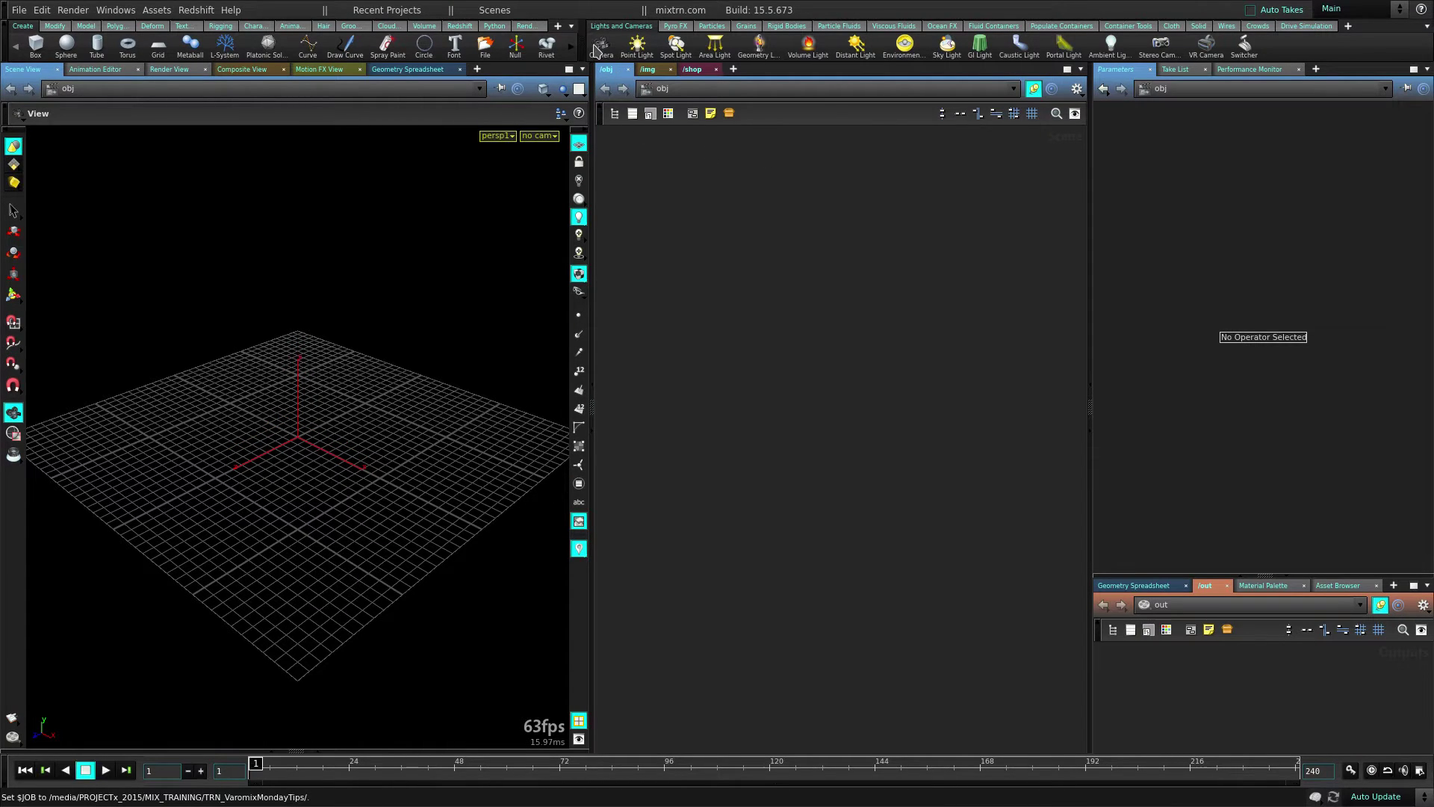
- Add the Game Development shelf set and look through its Rigid Bodies, Utilities and Cloth shelves
{"action": "left_click_drag", "start_coordinate": [577, 41], "coordinate": [607, 39]}
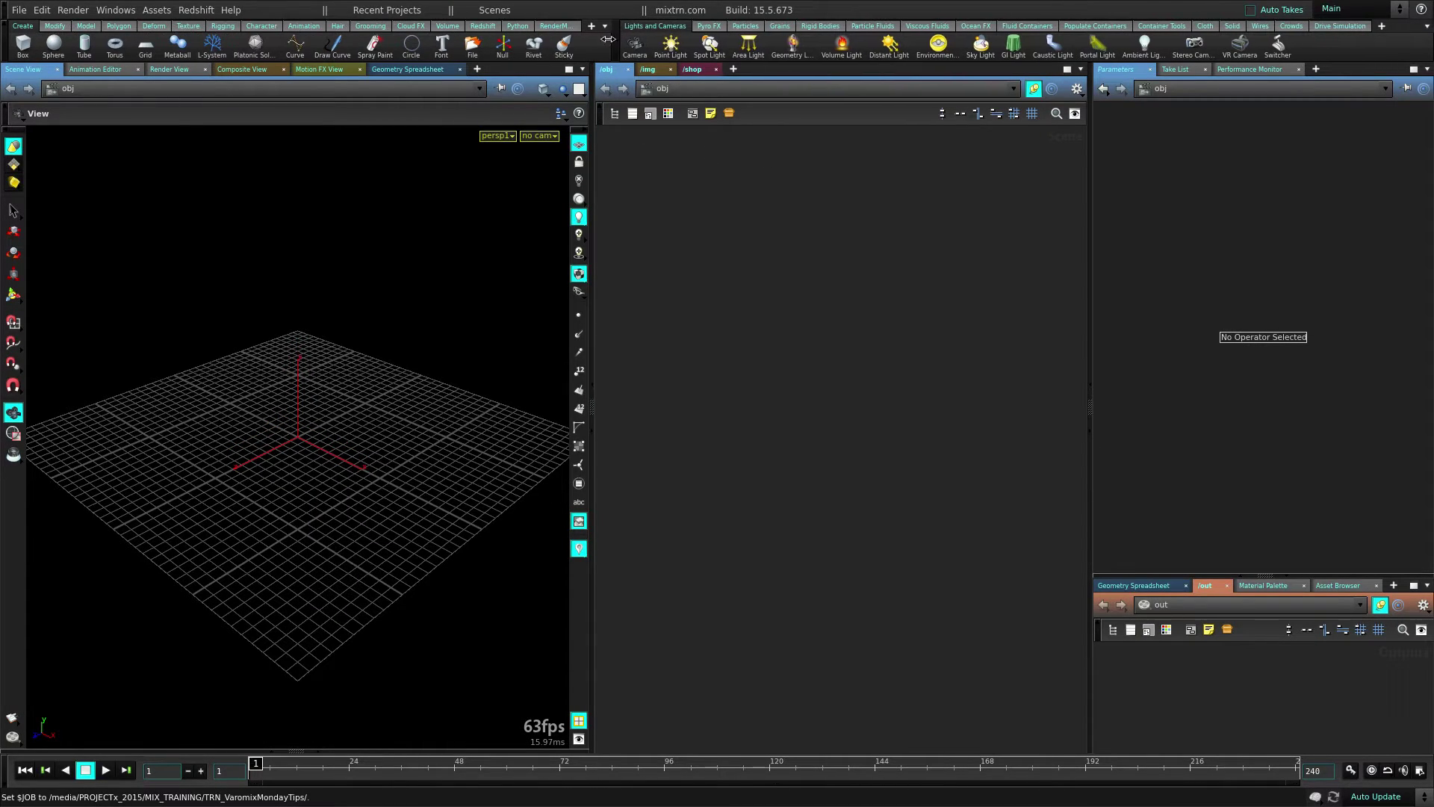
{"action": "left_click", "coordinate": [604, 28]}
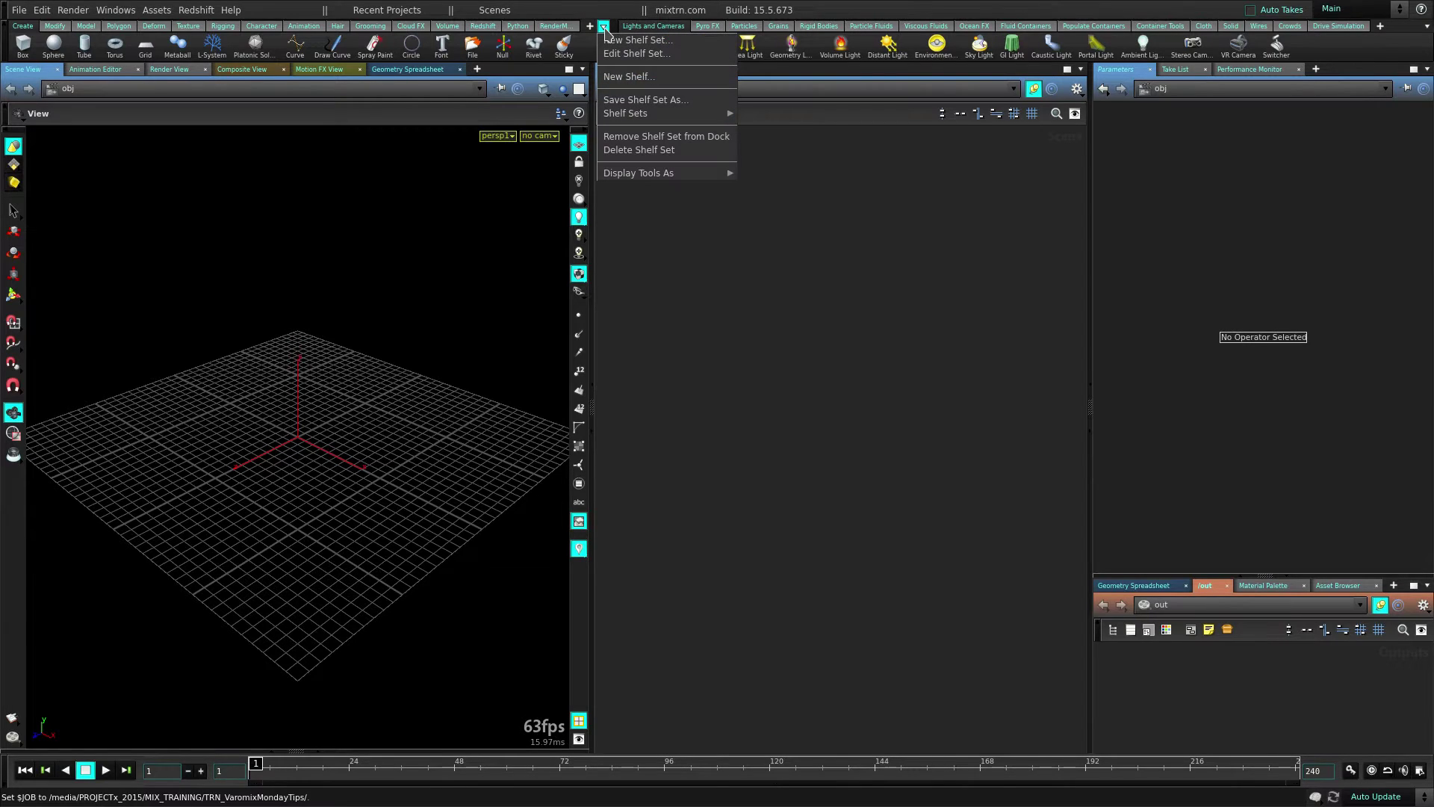
{"action": "mouse_move", "coordinate": [668, 116]}
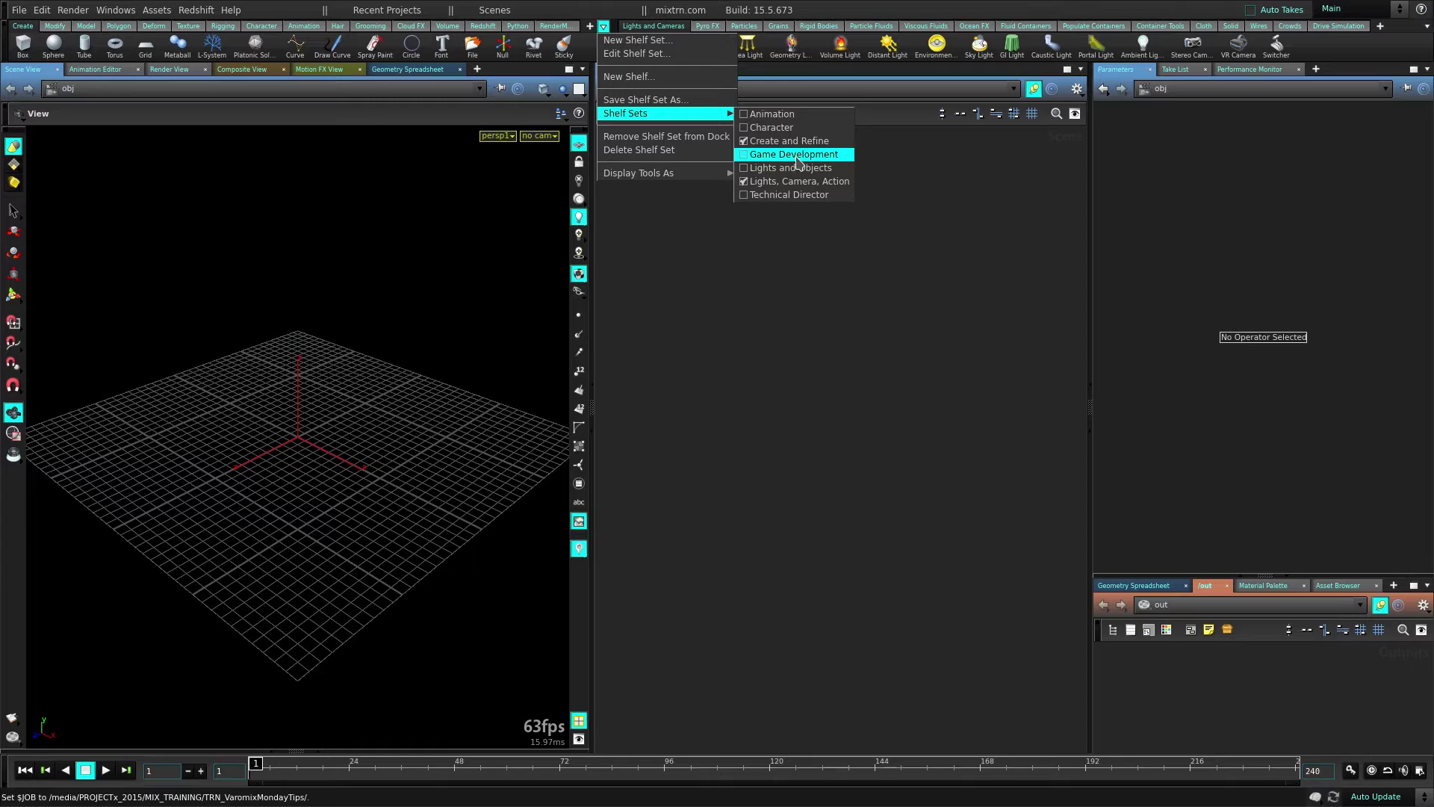
{"action": "left_click", "coordinate": [797, 160]}
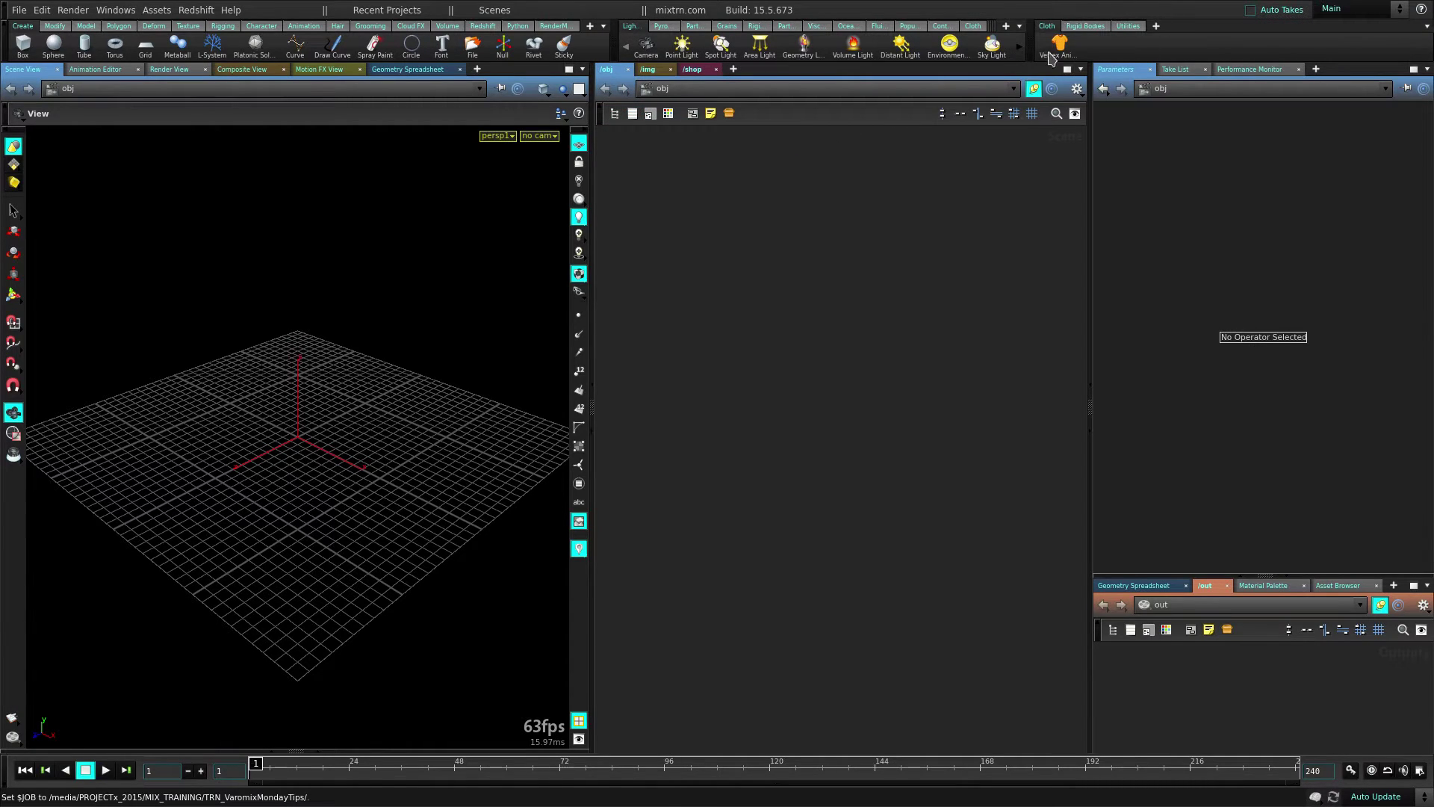
{"action": "left_click", "coordinate": [1085, 27]}
{"action": "left_click", "coordinate": [1129, 28]}
{"action": "left_click", "coordinate": [1090, 27]}
{"action": "left_click", "coordinate": [1047, 27]}
- Create a tube object at the origin and rename it pole
{"action": "key", "text": "Tab"}
{"action": "type", "text": "tube"}
{"action": "key", "text": "Return"}
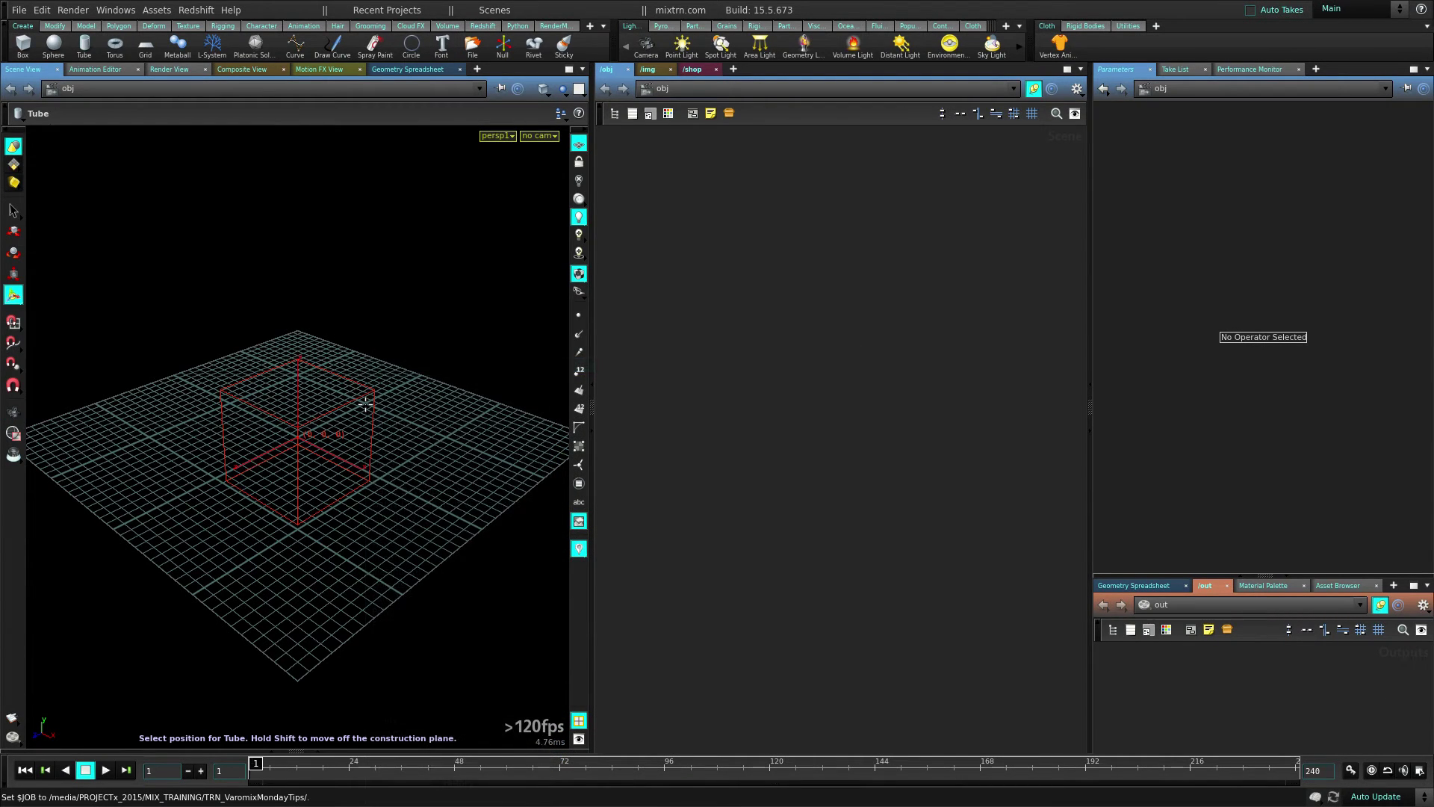
{"action": "key", "text": "Return"}
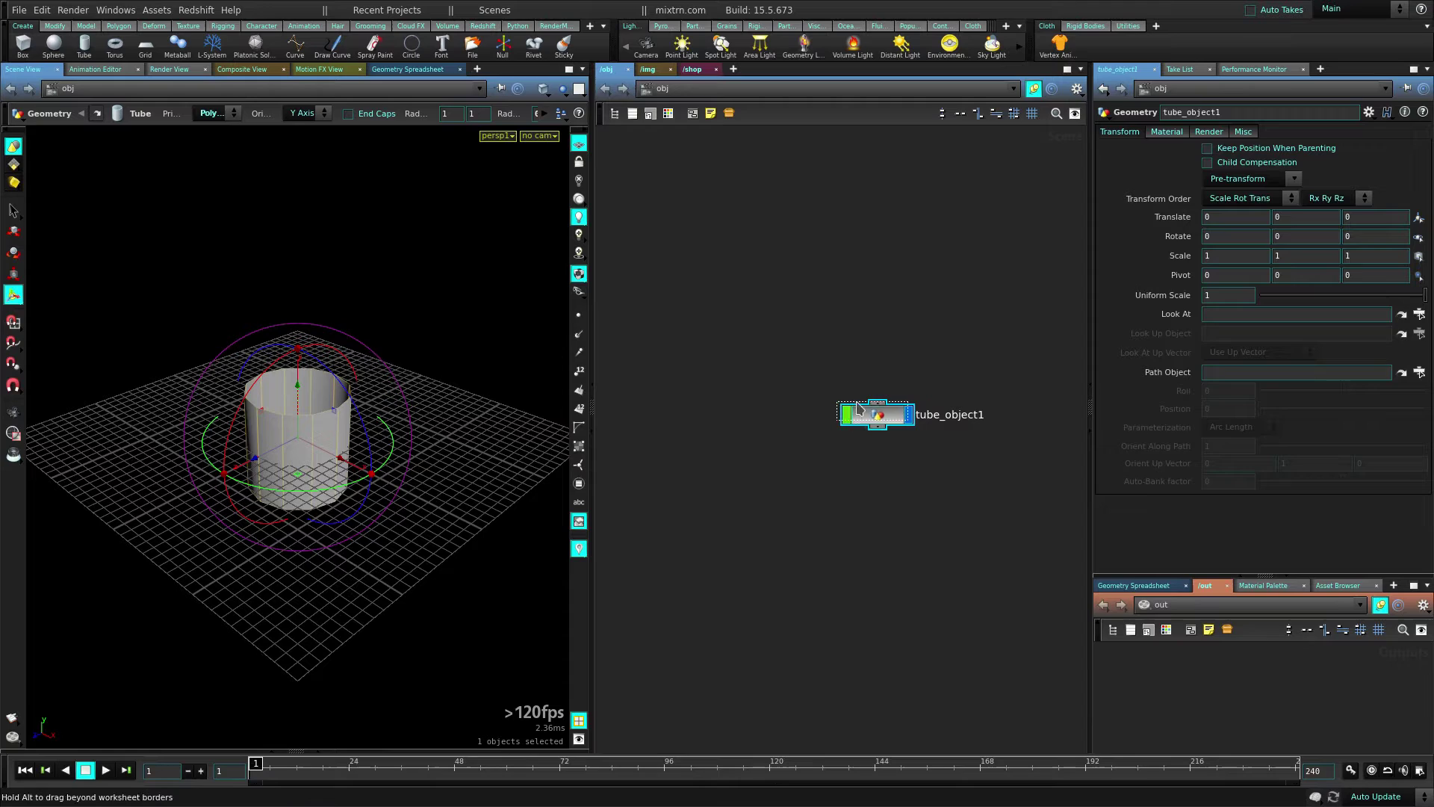
{"action": "double_click", "coordinate": [840, 330]}
{"action": "type", "text": "pole_"}
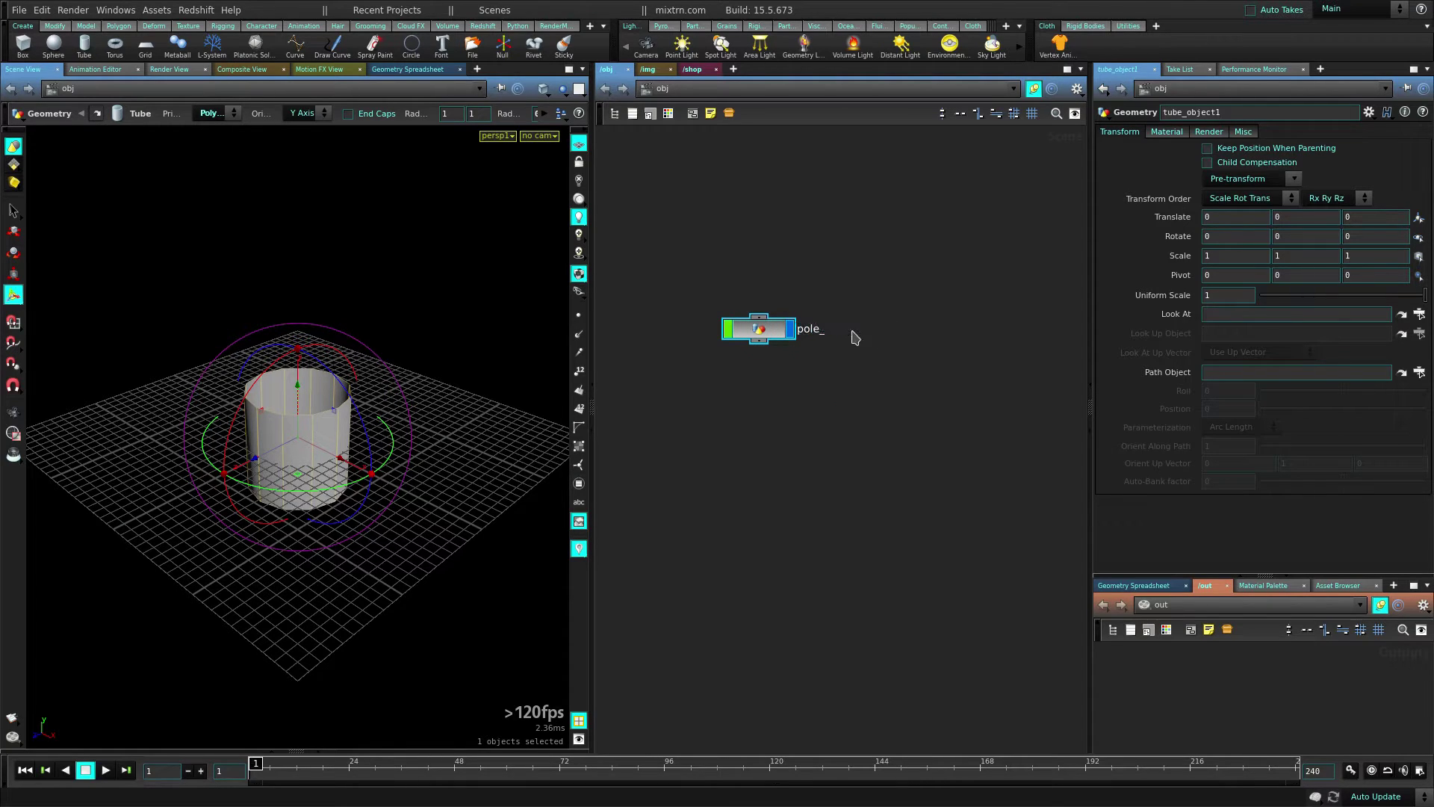
{"action": "key", "text": "BackSpace"}
{"action": "key", "text": "Return"}
- Inside the pole object, set the tube's radius to 0.1 by 0.1 and its height to 5
{"action": "double_click", "coordinate": [791, 338]}
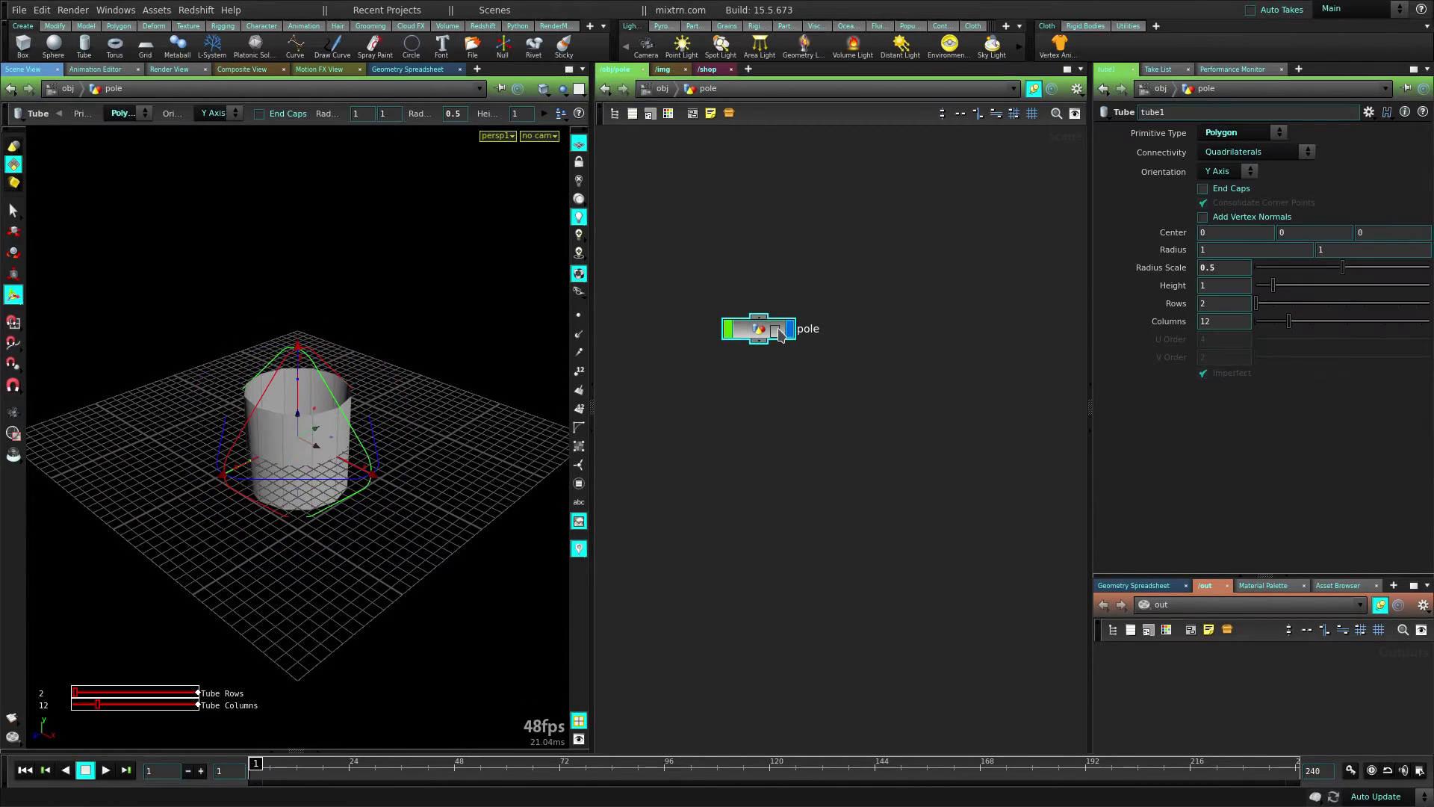
{"action": "middle_click_drag", "start_coordinate": [1187, 254], "coordinate": [1113, 249]}
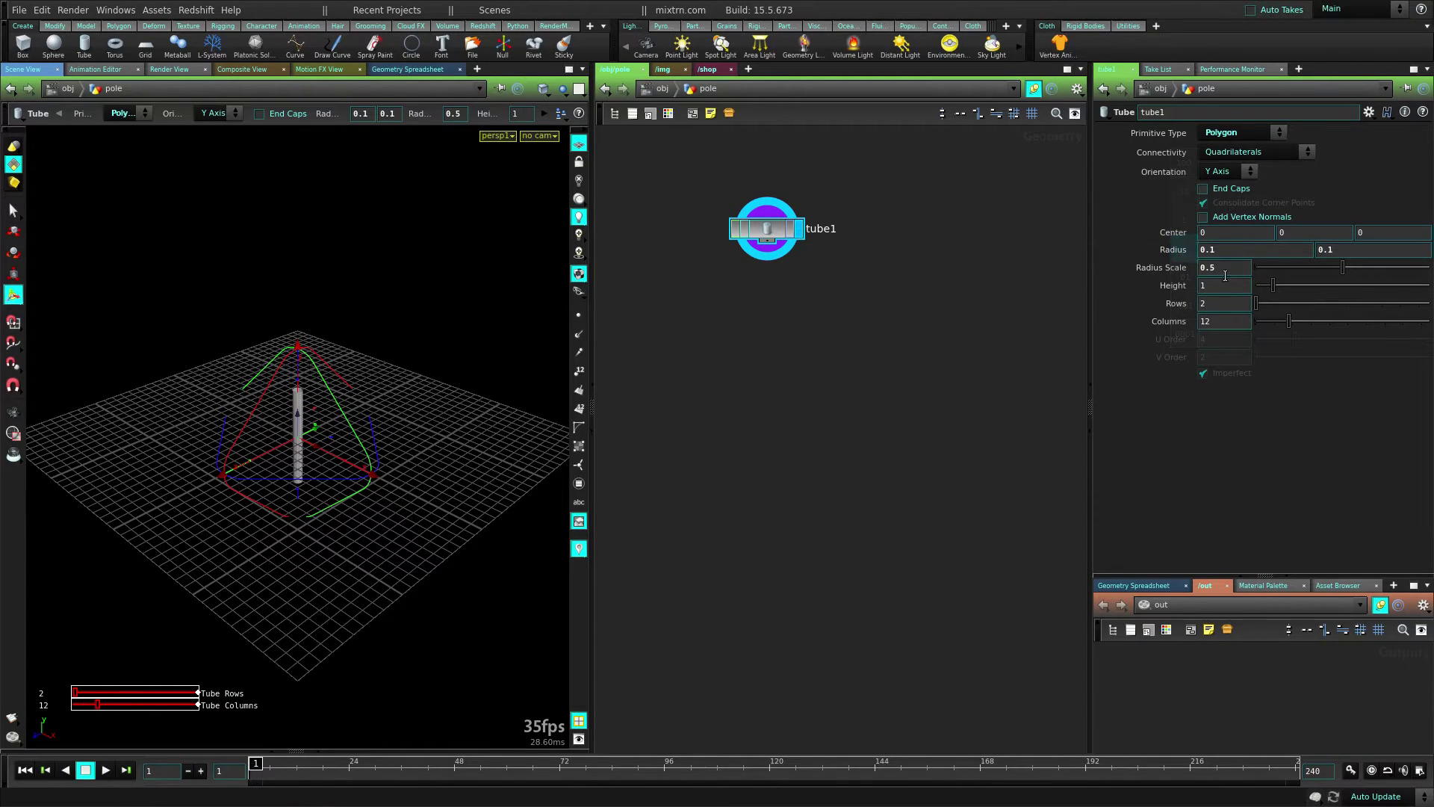
{"action": "left_click_drag", "start_coordinate": [1272, 285], "coordinate": [1317, 285]}
{"action": "key", "text": "Return"}
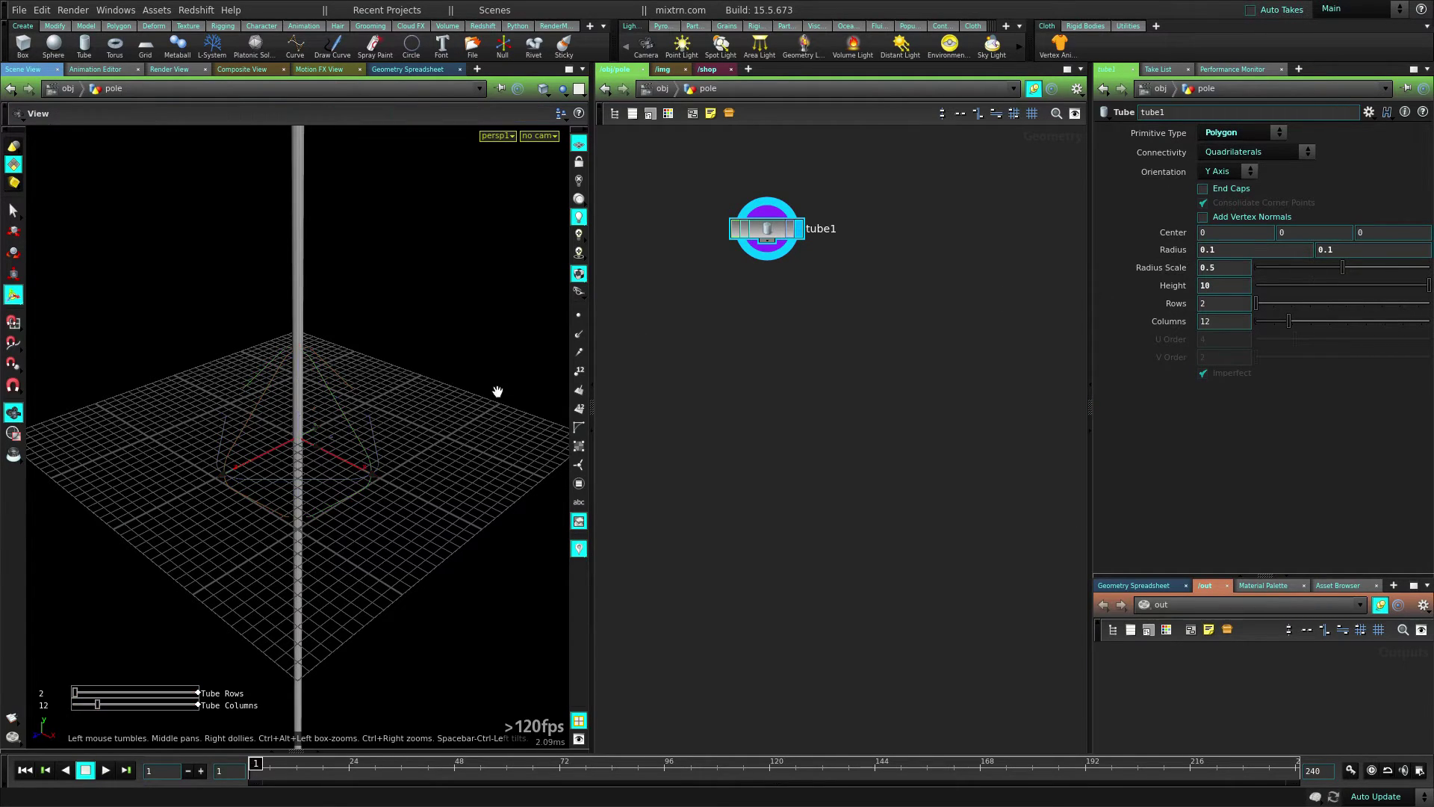
{"action": "right_click_drag", "start_coordinate": [496, 390], "coordinate": [358, 419], "text": "alt"}
{"action": "type", "text": "5"}
{"action": "key", "text": "Return"}
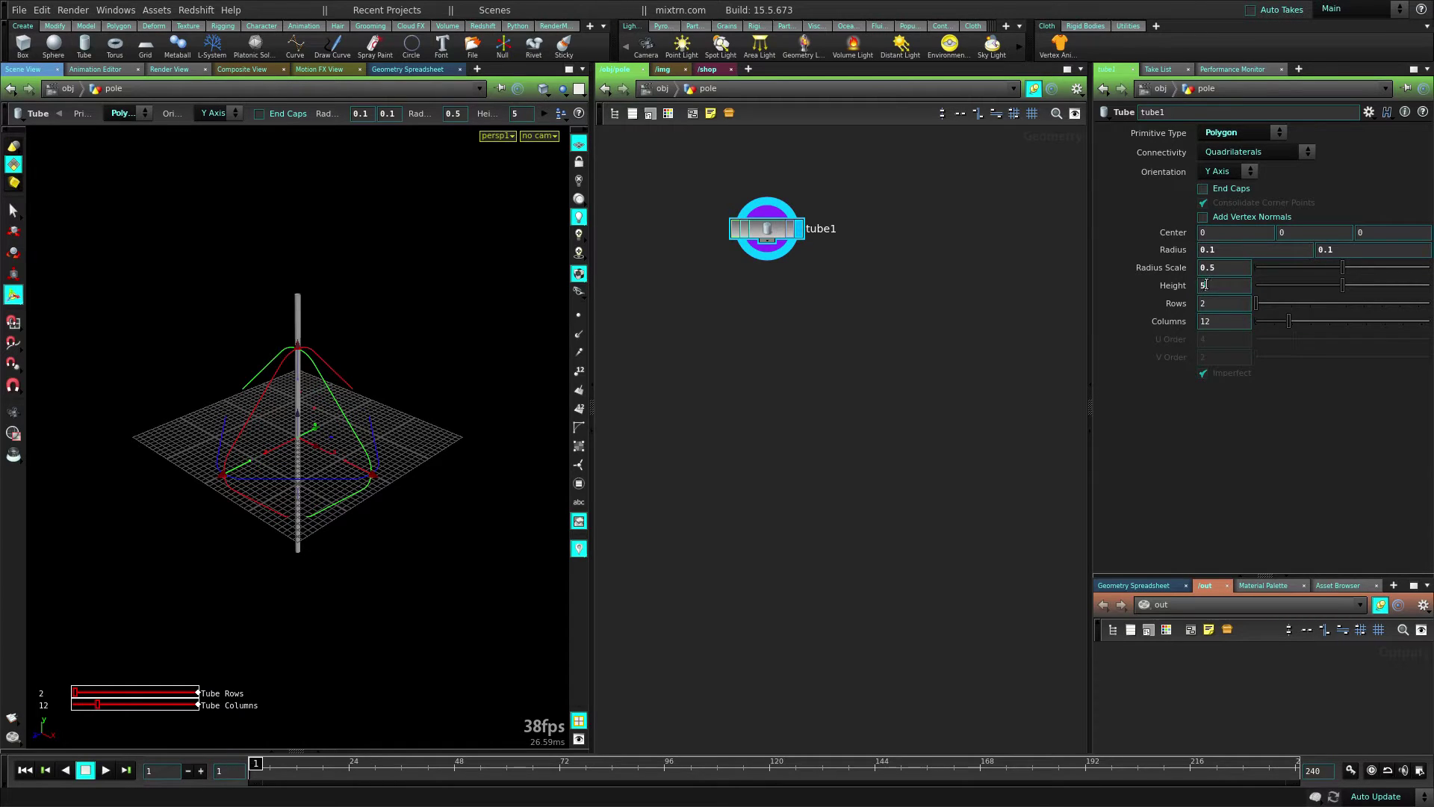
- Link the tube's Y center to its height with the relative expression ch("height")/2
{"action": "left_click_drag", "start_coordinate": [1282, 253], "coordinate": [1299, 233]}
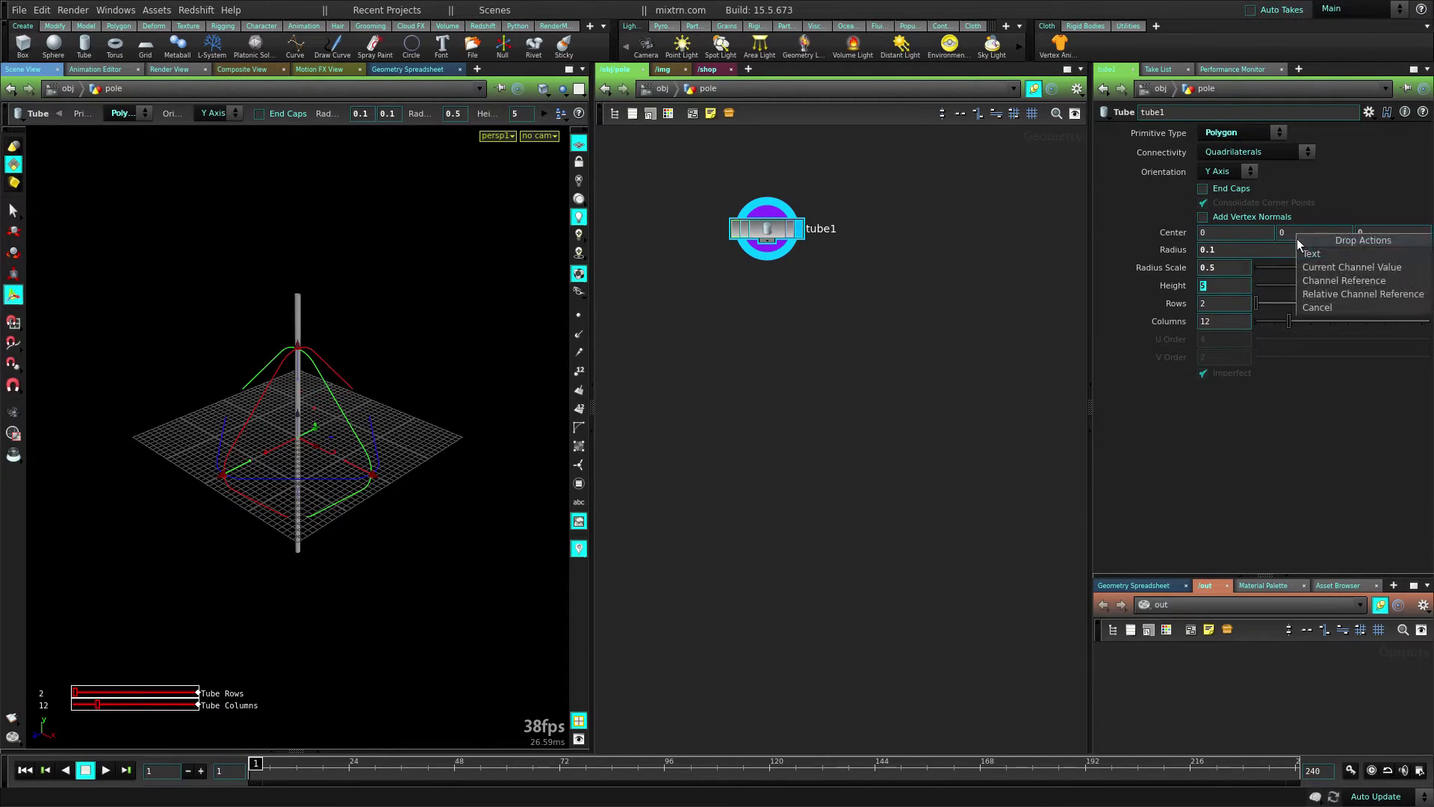
{"action": "left_click", "coordinate": [1345, 294]}
{"action": "type", "text": "/2"}
{"action": "key", "text": "Return"}
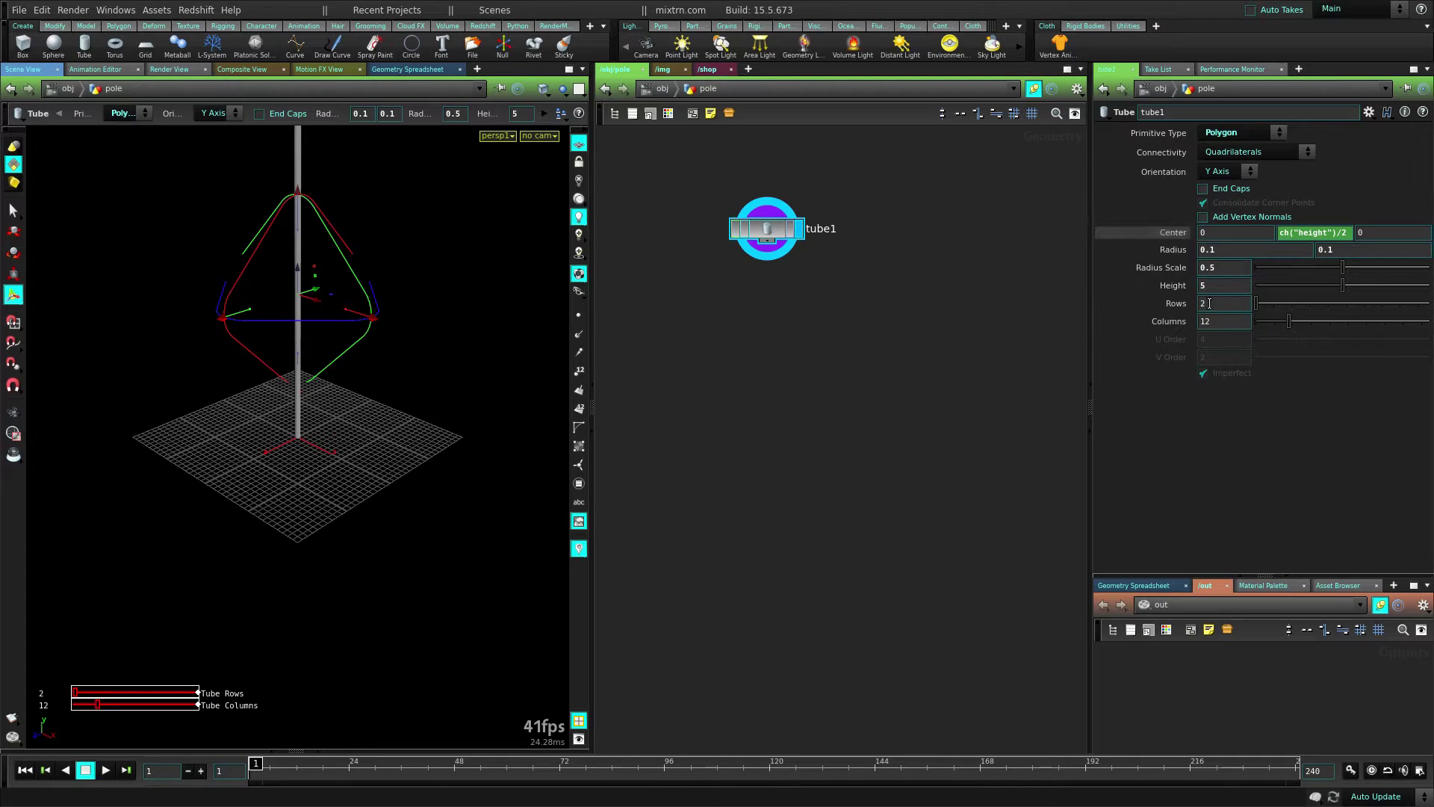
- Set the tube's height to about 4.27 and turn on its end caps
{"action": "mouse_move", "coordinate": [1342, 285]}
{"action": "left_mouse_down"}
{"action": "mouse_move", "coordinate": [1304, 287]}
{"action": "mouse_move", "coordinate": [1330, 286]}
{"action": "left_mouse_up"}
{"action": "left_click_drag", "start_coordinate": [262, 458], "coordinate": [463, 489]}
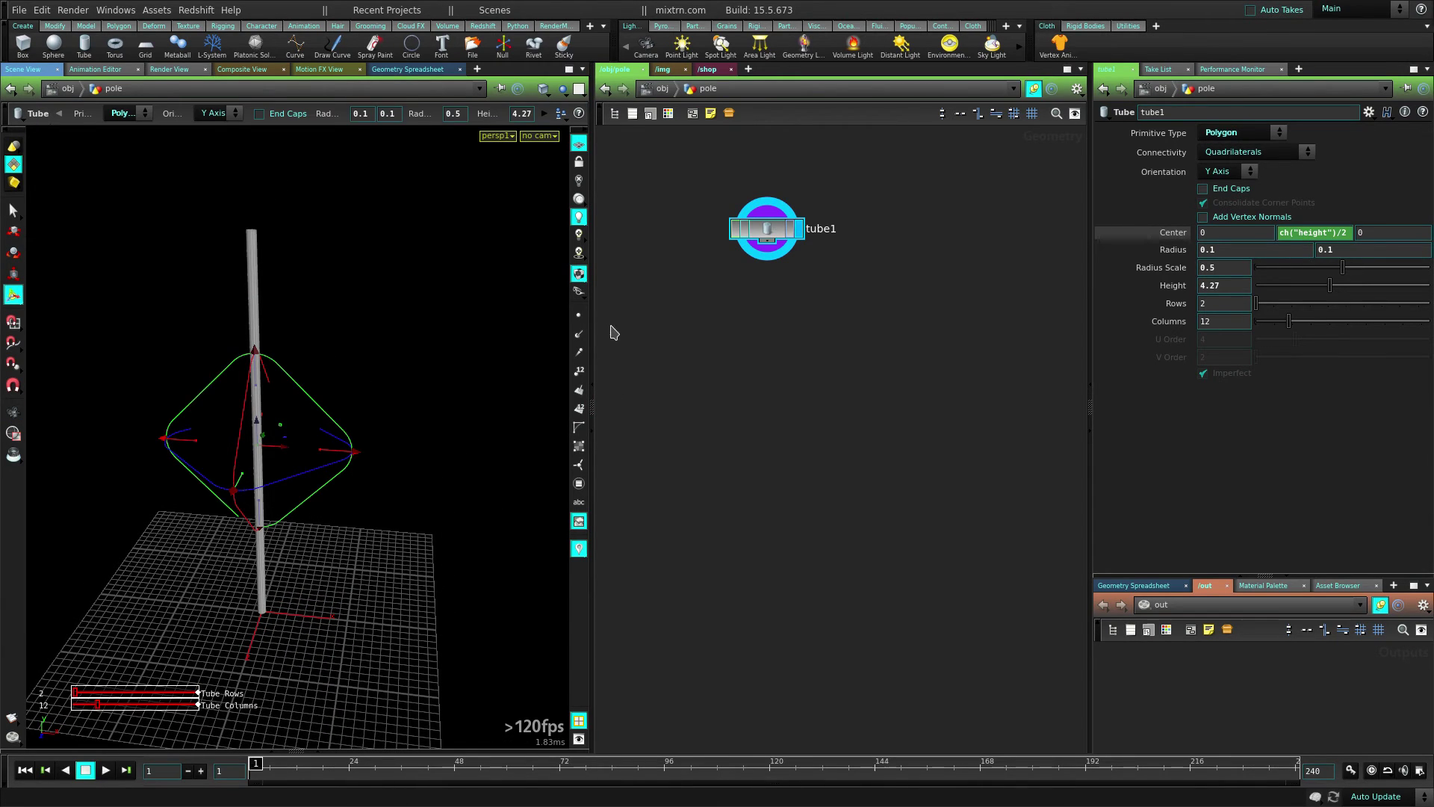
{"action": "left_click_drag", "start_coordinate": [592, 327], "coordinate": [660, 329]}
{"action": "left_click_drag", "start_coordinate": [555, 358], "coordinate": [416, 448]}
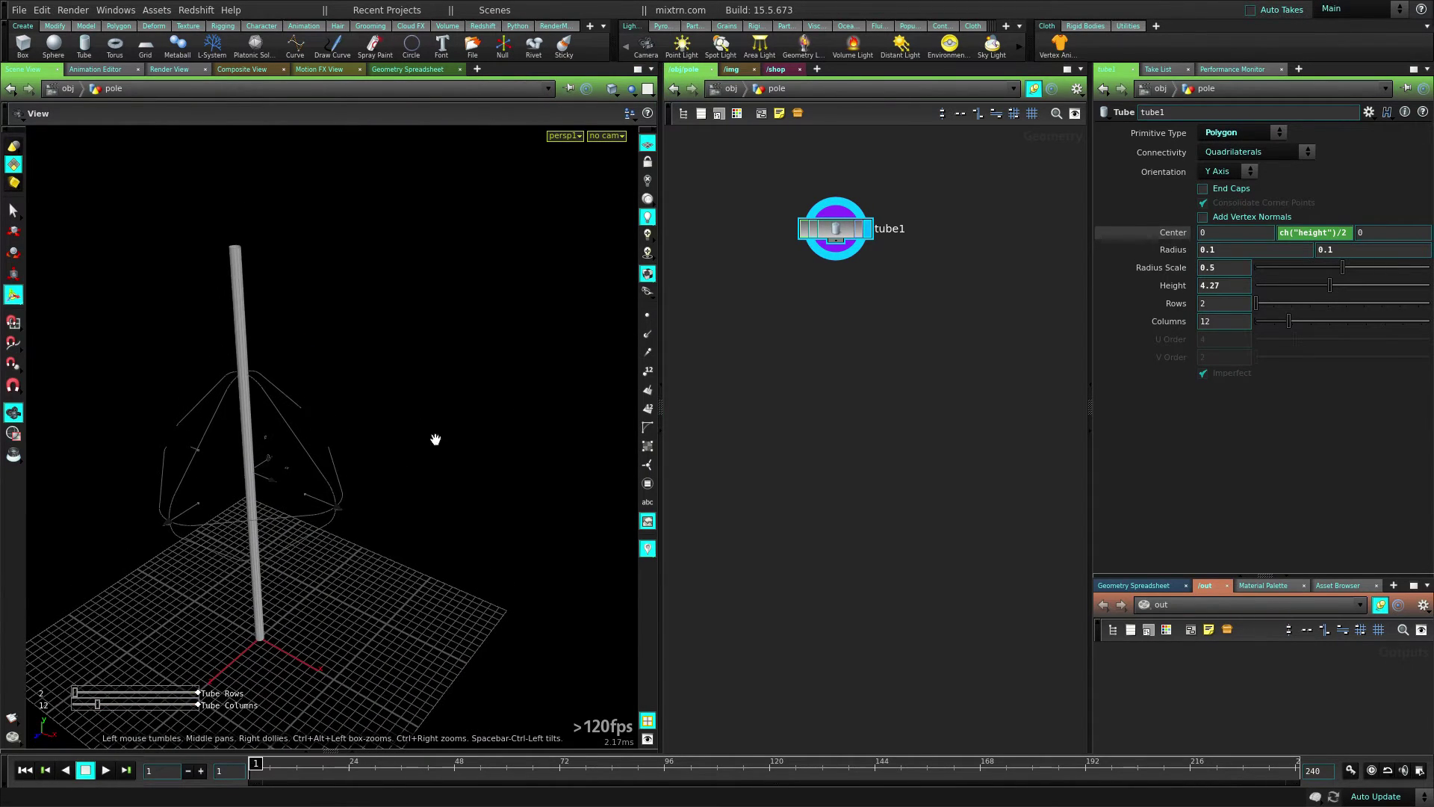
{"action": "left_click", "coordinate": [1202, 189]}
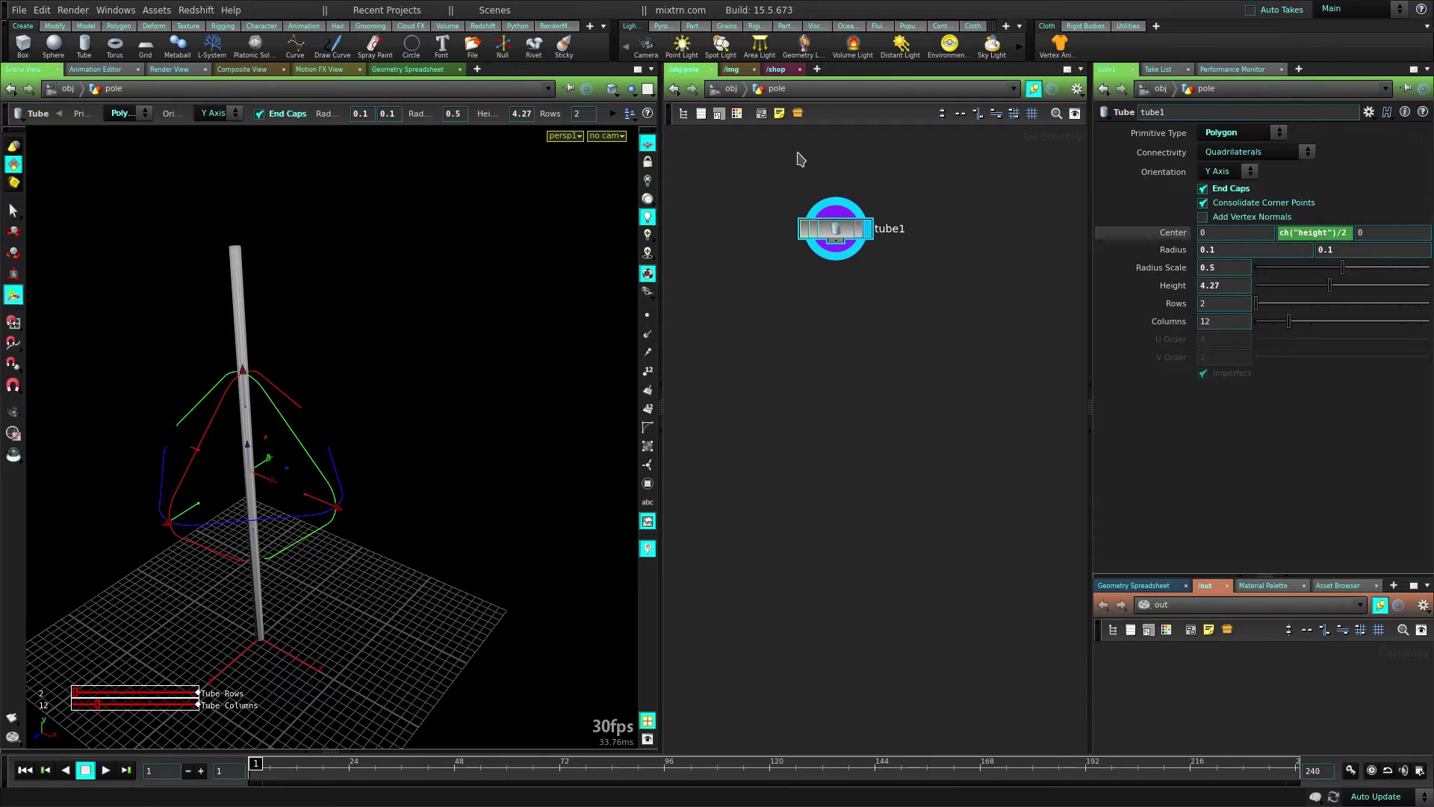
- Create a grid object at the object level, place it under the pole node and rename it flag
{"action": "left_click", "coordinate": [729, 89]}
{"action": "key", "text": "Tab"}
{"action": "type", "text": "grid"}
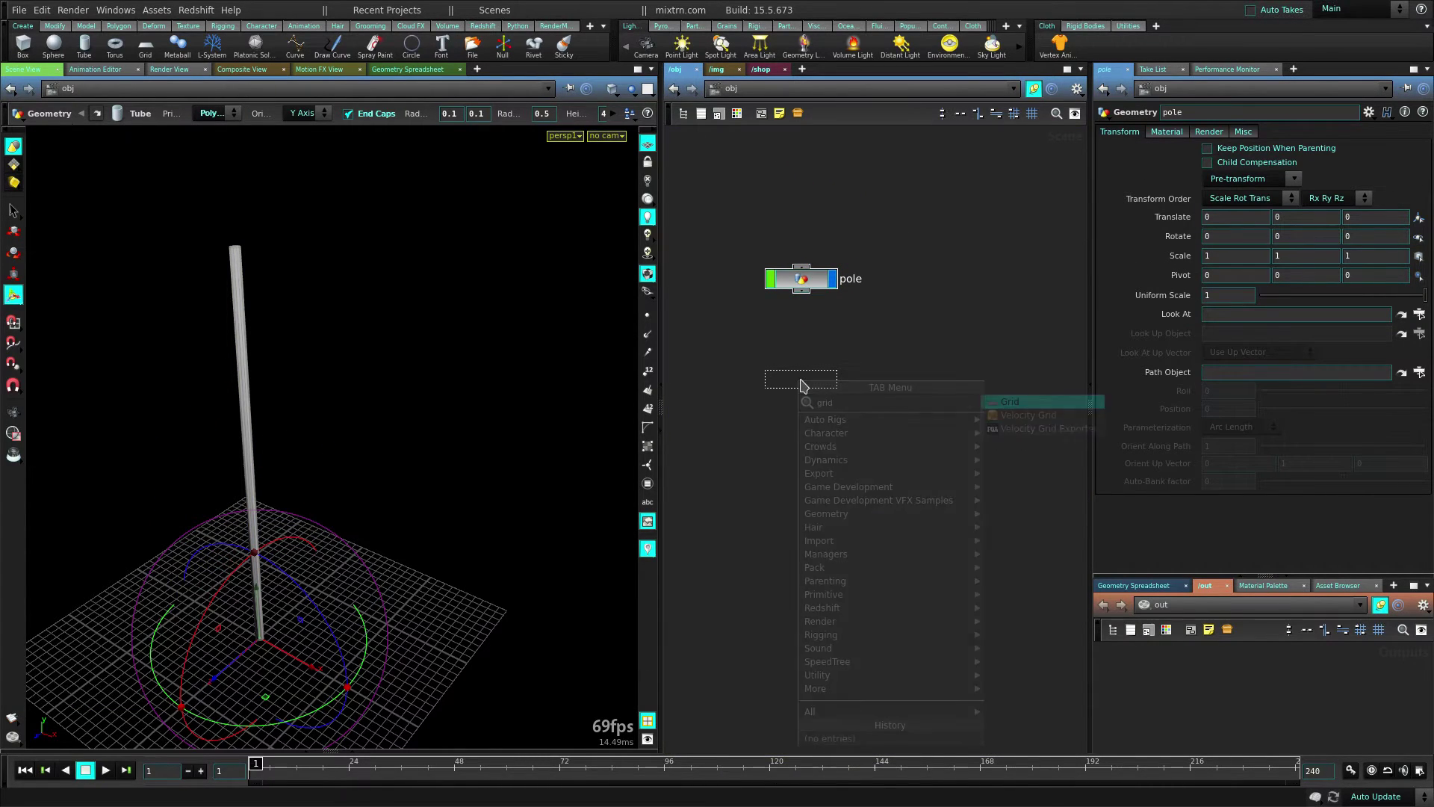
{"action": "key", "text": "Return"}
{"action": "left_click_drag", "start_coordinate": [801, 381], "coordinate": [797, 345]}
{"action": "double_click", "coordinate": [851, 342]}
{"action": "type", "text": "flag"}
{"action": "key", "text": "Return"}
- Inside the flag object, set the grid's orientation to the XY plane
{"action": "double_click", "coordinate": [810, 354]}
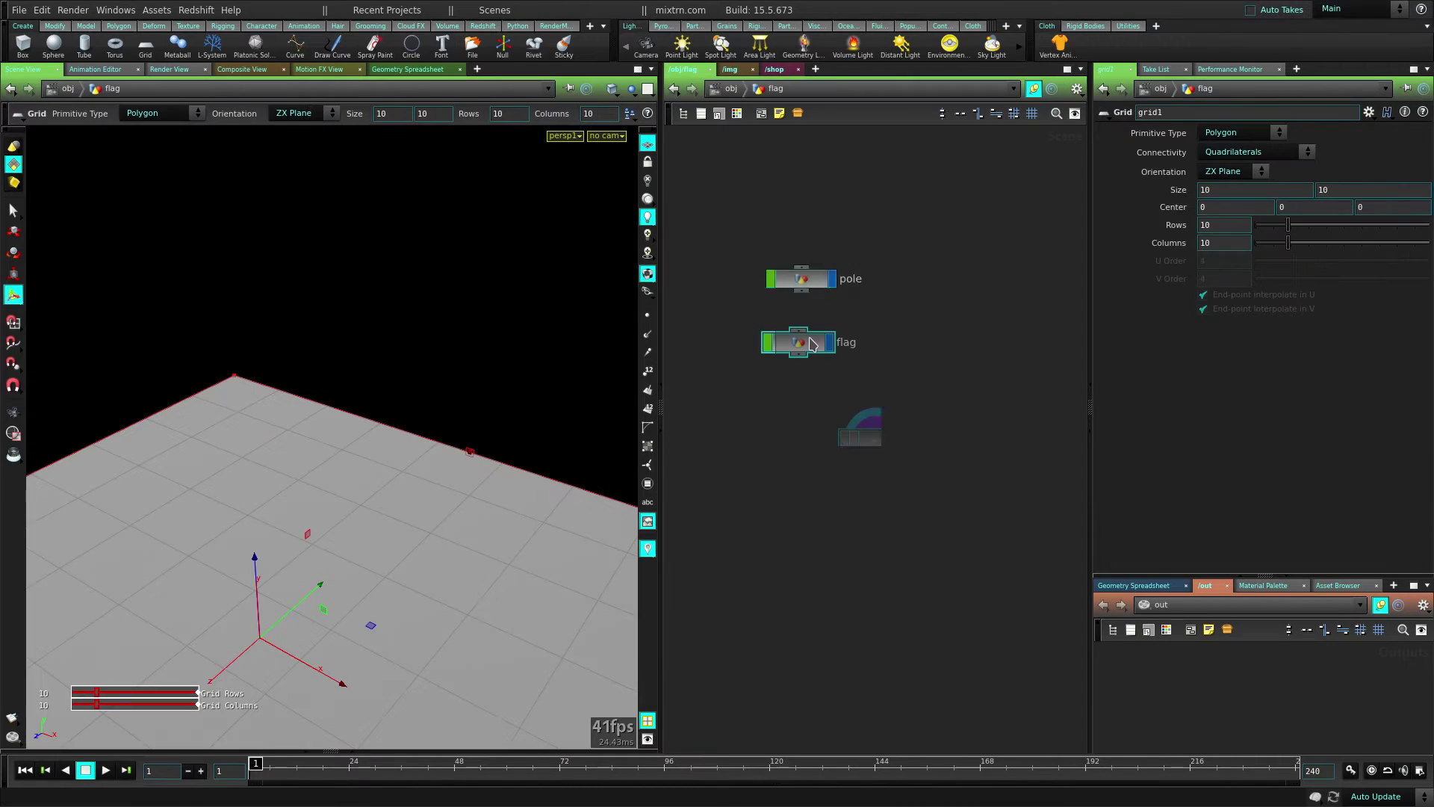
{"action": "left_click", "coordinate": [304, 114]}
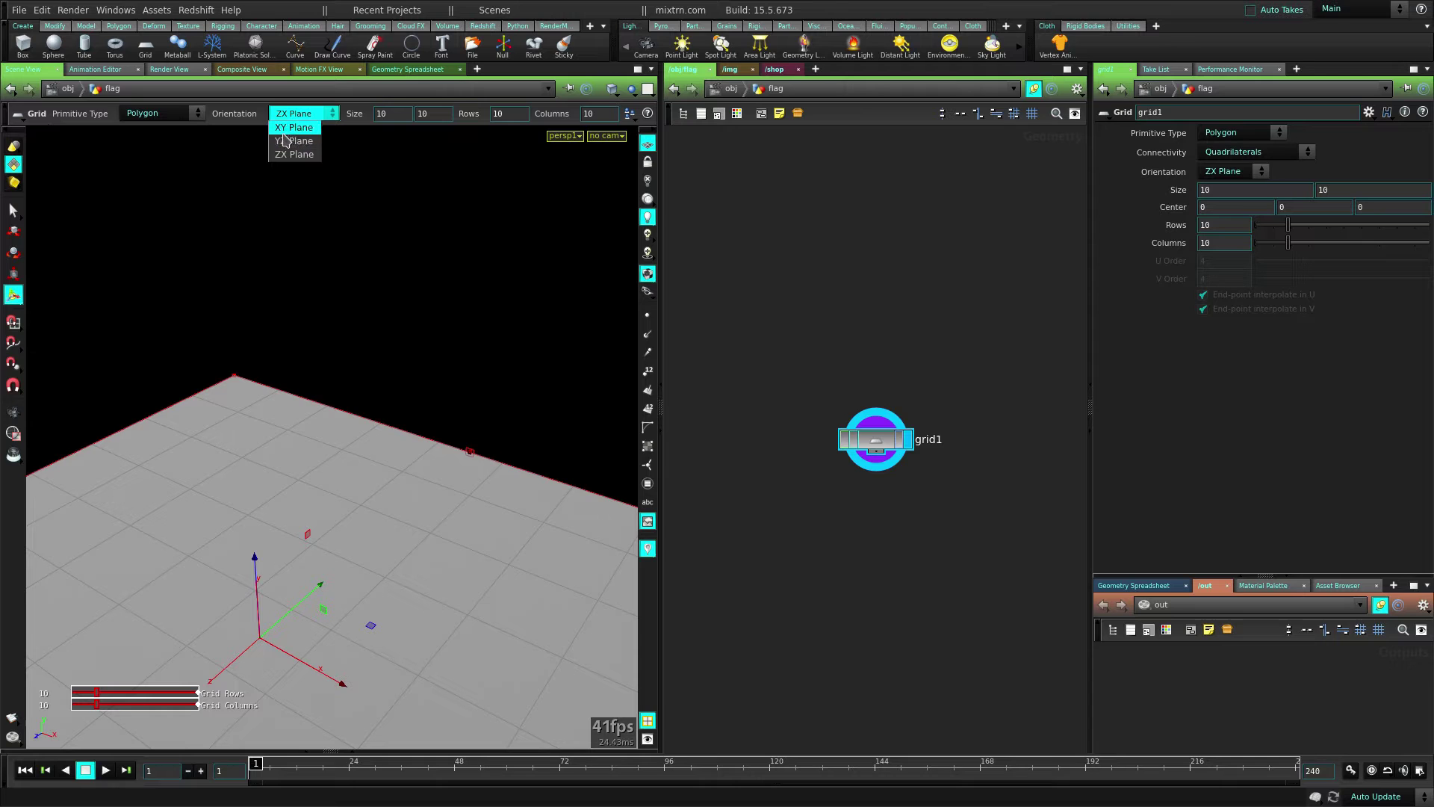
{"action": "left_click", "coordinate": [292, 129]}
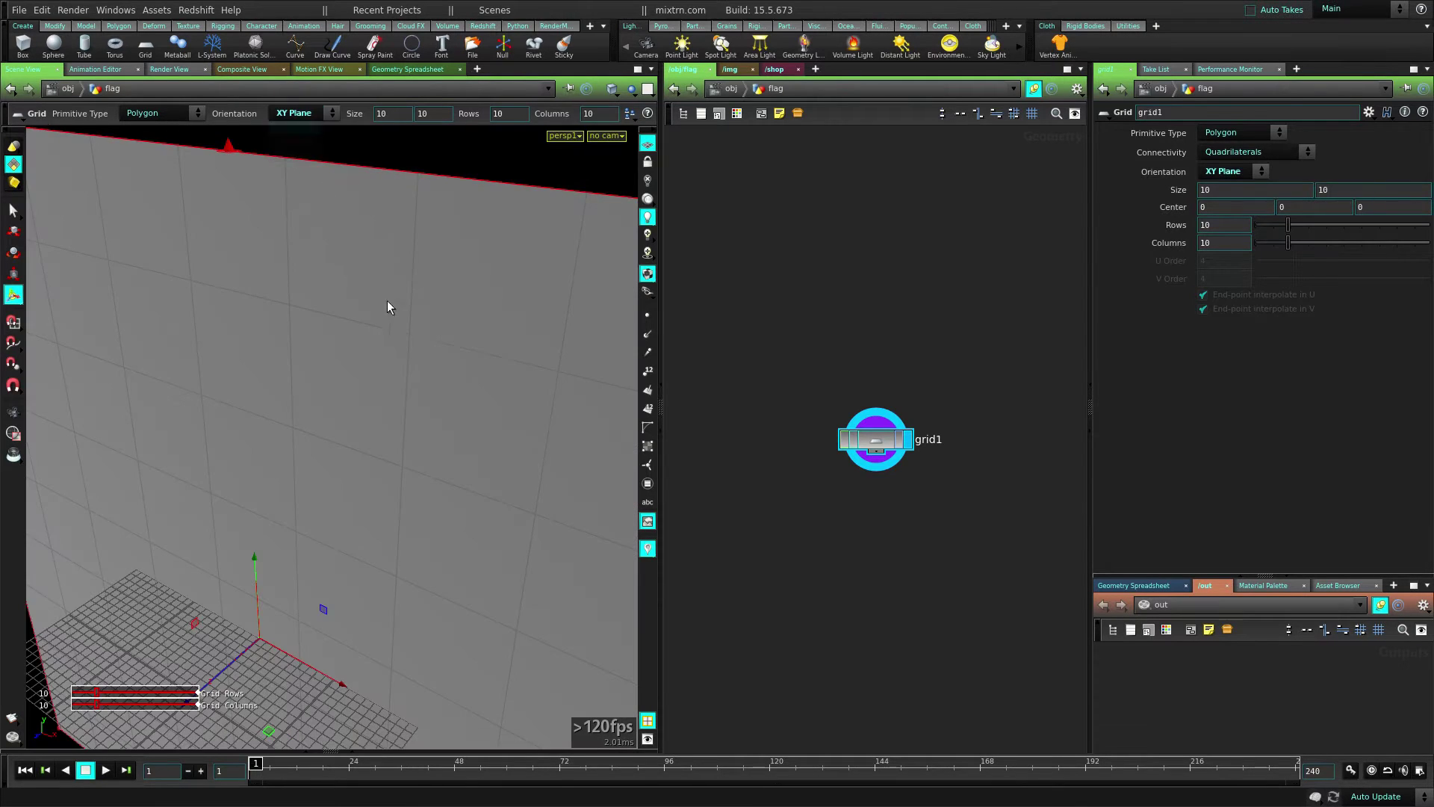
{"action": "key", "text": "Escape"}
{"action": "left_click_drag", "start_coordinate": [464, 413], "coordinate": [366, 449]}
{"action": "middle_click_drag", "start_coordinate": [440, 451], "coordinate": [473, 366], "text": "alt"}
{"action": "right_click_drag", "start_coordinate": [473, 365], "coordinate": [404, 411], "text": "alt"}
{"action": "left_click_drag", "start_coordinate": [403, 411], "coordinate": [372, 426], "text": "alt"}
{"action": "left_click", "coordinate": [631, 89]}
{"action": "left_click", "coordinate": [677, 119]}
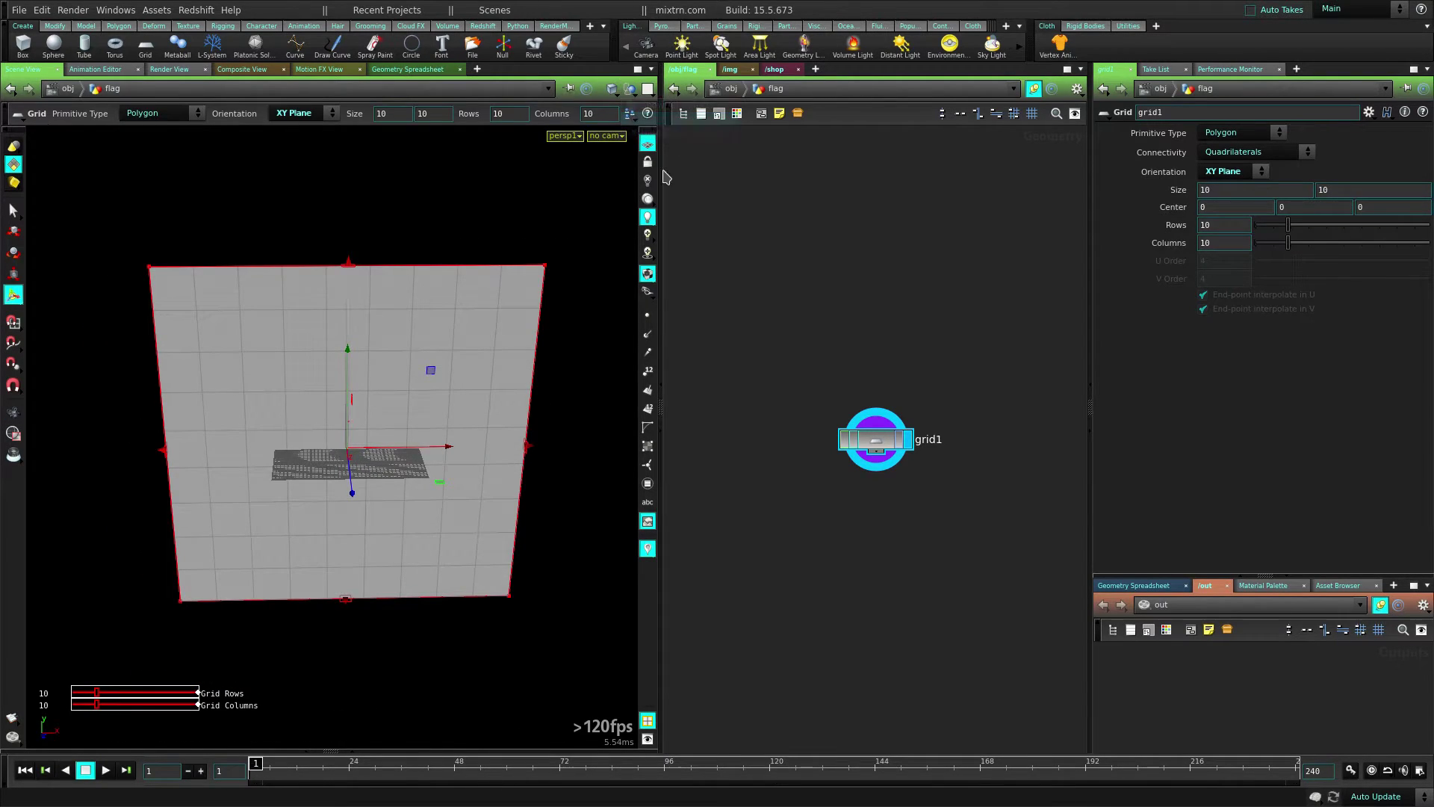
- Shrink the flag grid to about 3.37 by 1.95 and place it beside the upper part of the pole
{"action": "left_click_drag", "start_coordinate": [343, 262], "coordinate": [357, 303]}
{"action": "left_click_drag", "start_coordinate": [344, 598], "coordinate": [357, 379]}
{"action": "left_click_drag", "start_coordinate": [158, 344], "coordinate": [356, 334]}
{"action": "left_click_drag", "start_coordinate": [543, 340], "coordinate": [483, 340]}
{"action": "right_click_drag", "start_coordinate": [425, 373], "coordinate": [471, 475], "text": "alt"}
{"action": "middle_click_drag", "start_coordinate": [470, 475], "coordinate": [382, 598], "text": "alt"}
{"action": "left_click_drag", "start_coordinate": [382, 598], "coordinate": [410, 557]}
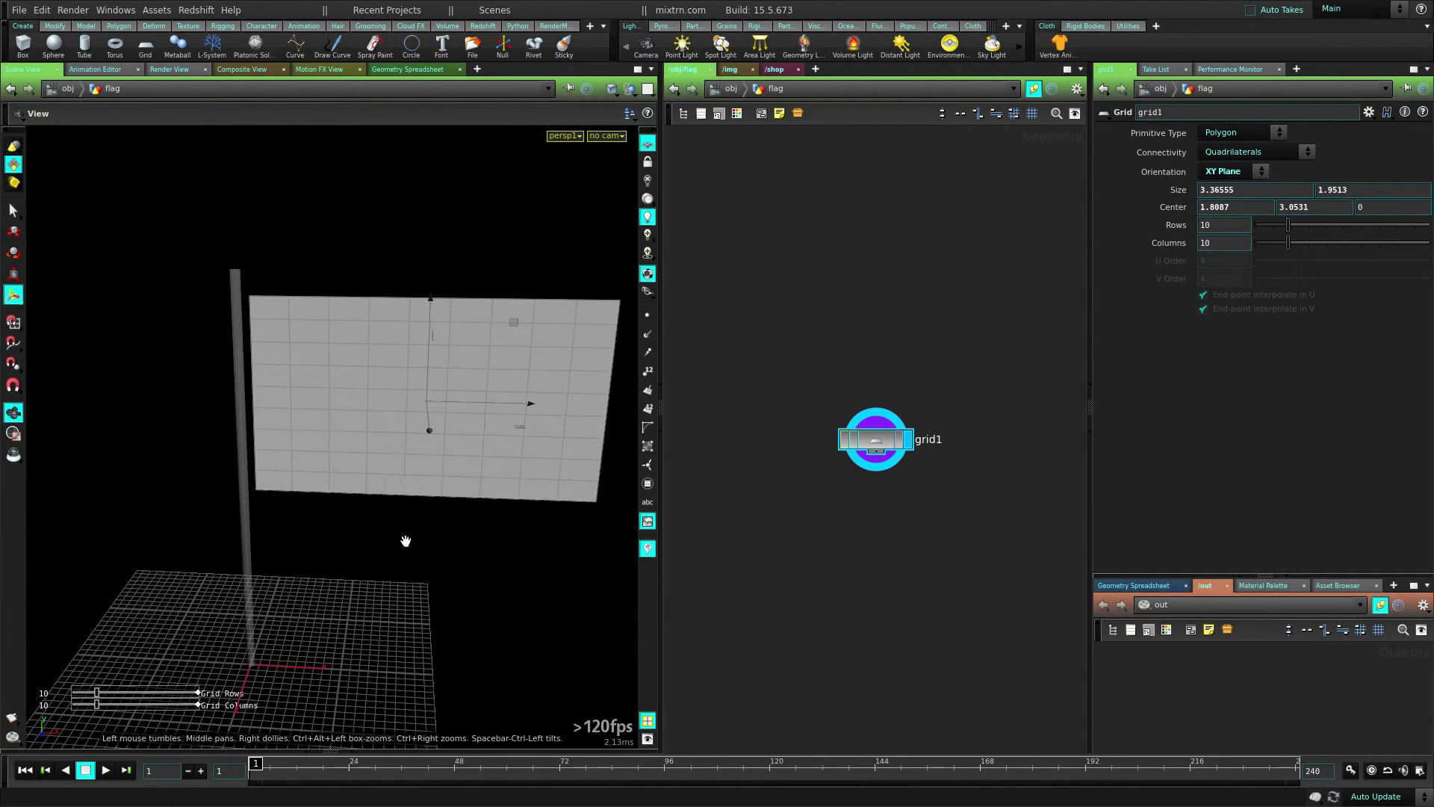
- Shift the flag grid up and against the pole, centred at about 1.62, 3.24, and narrow its width to about 3.17
{"action": "key", "text": "Return"}
{"action": "left_click_drag", "start_coordinate": [429, 312], "coordinate": [424, 295]}
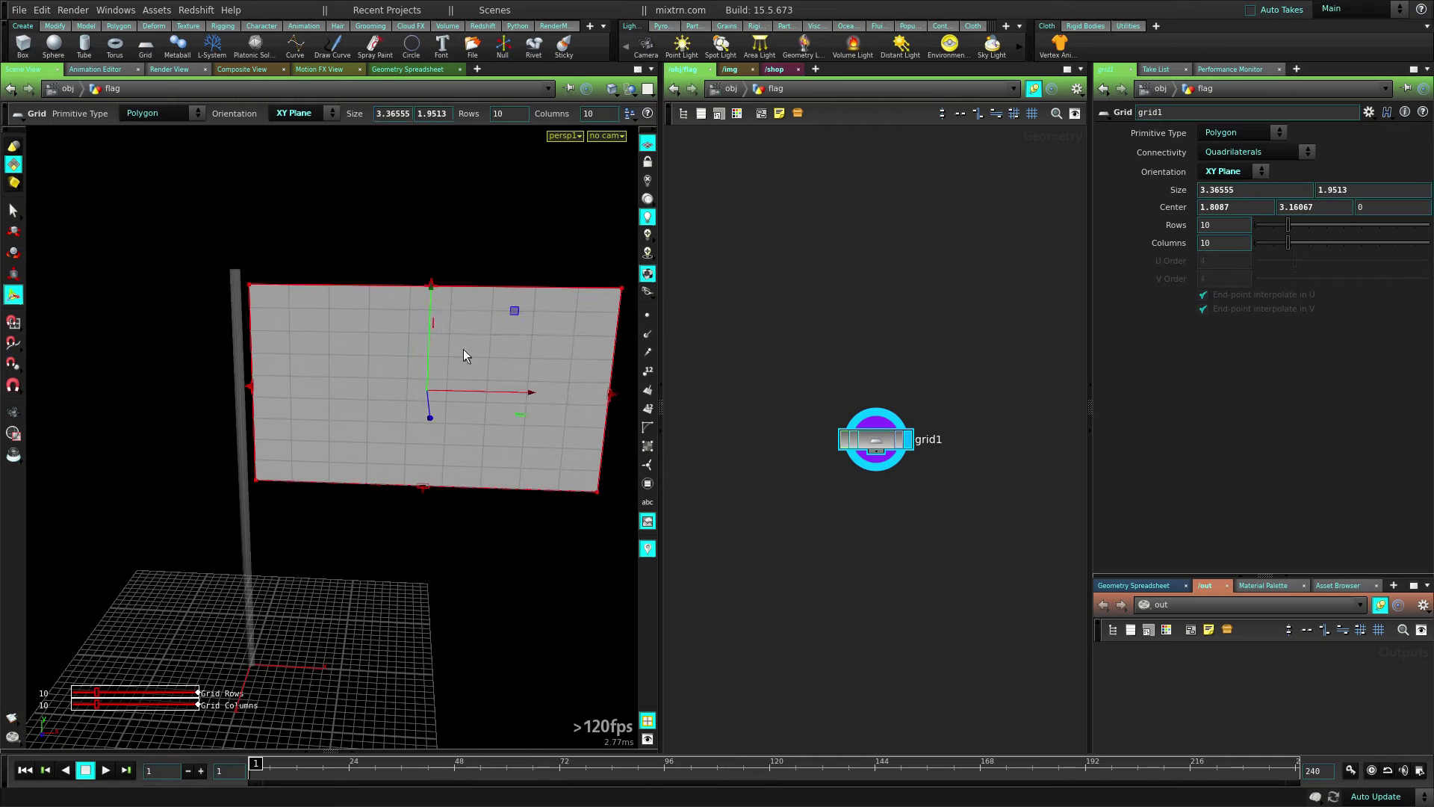
{"action": "left_click_drag", "start_coordinate": [530, 394], "coordinate": [387, 388]}
{"action": "key", "text": "Escape"}
{"action": "key", "text": "Return"}
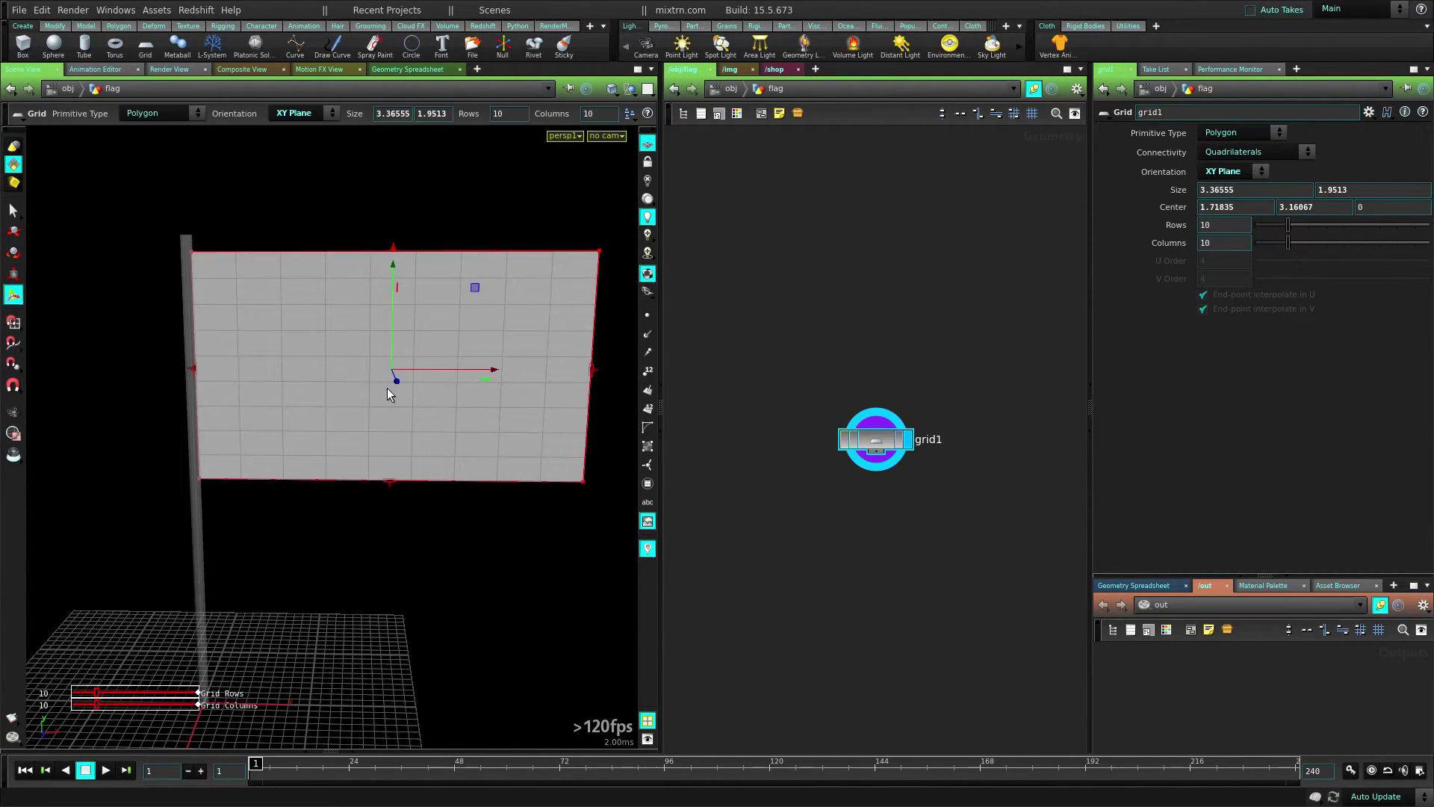
{"action": "left_click_drag", "start_coordinate": [593, 369], "coordinate": [567, 367]}
{"action": "mouse_move", "coordinate": [295, 378]}
{"action": "left_mouse_down", "text": "alt"}
{"action": "mouse_move", "coordinate": [429, 374]}
{"action": "mouse_move", "coordinate": [278, 381]}
{"action": "left_mouse_up", "text": "alt"}
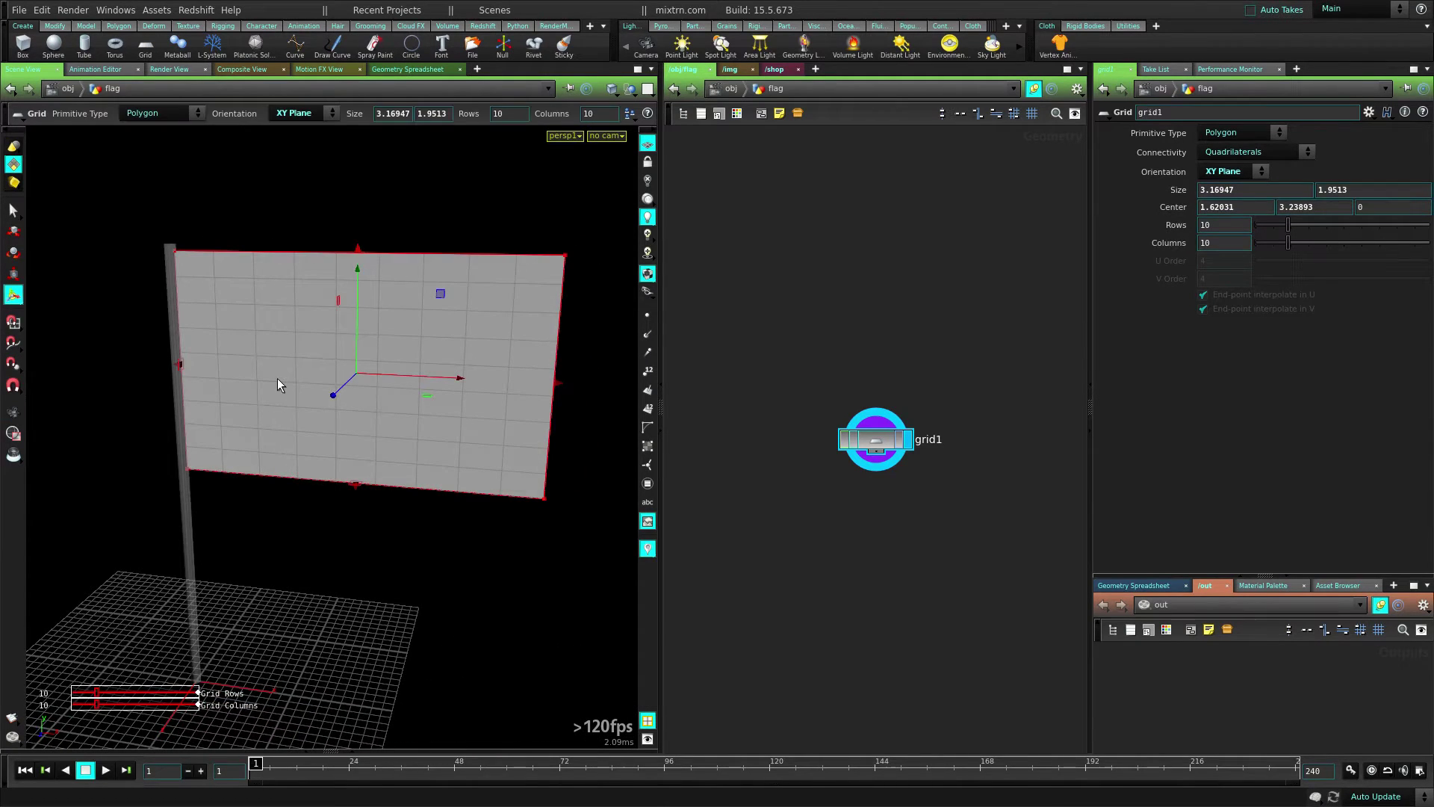
- Move the grid node up in the network and add a Mountain node connected below it
{"action": "left_click_drag", "start_coordinate": [880, 442], "coordinate": [869, 307]}
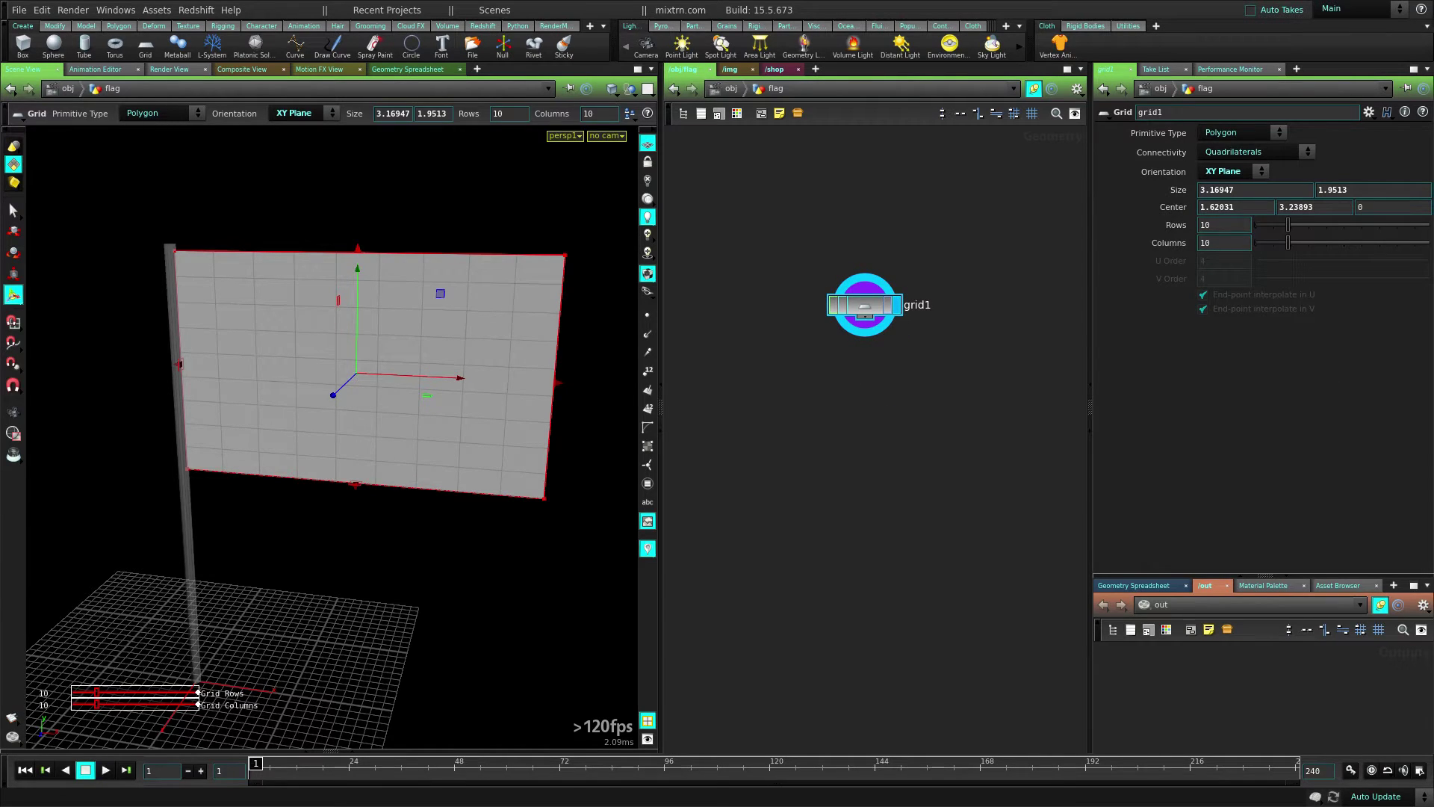
{"action": "middle_click_drag", "start_coordinate": [832, 461], "coordinate": [804, 411]}
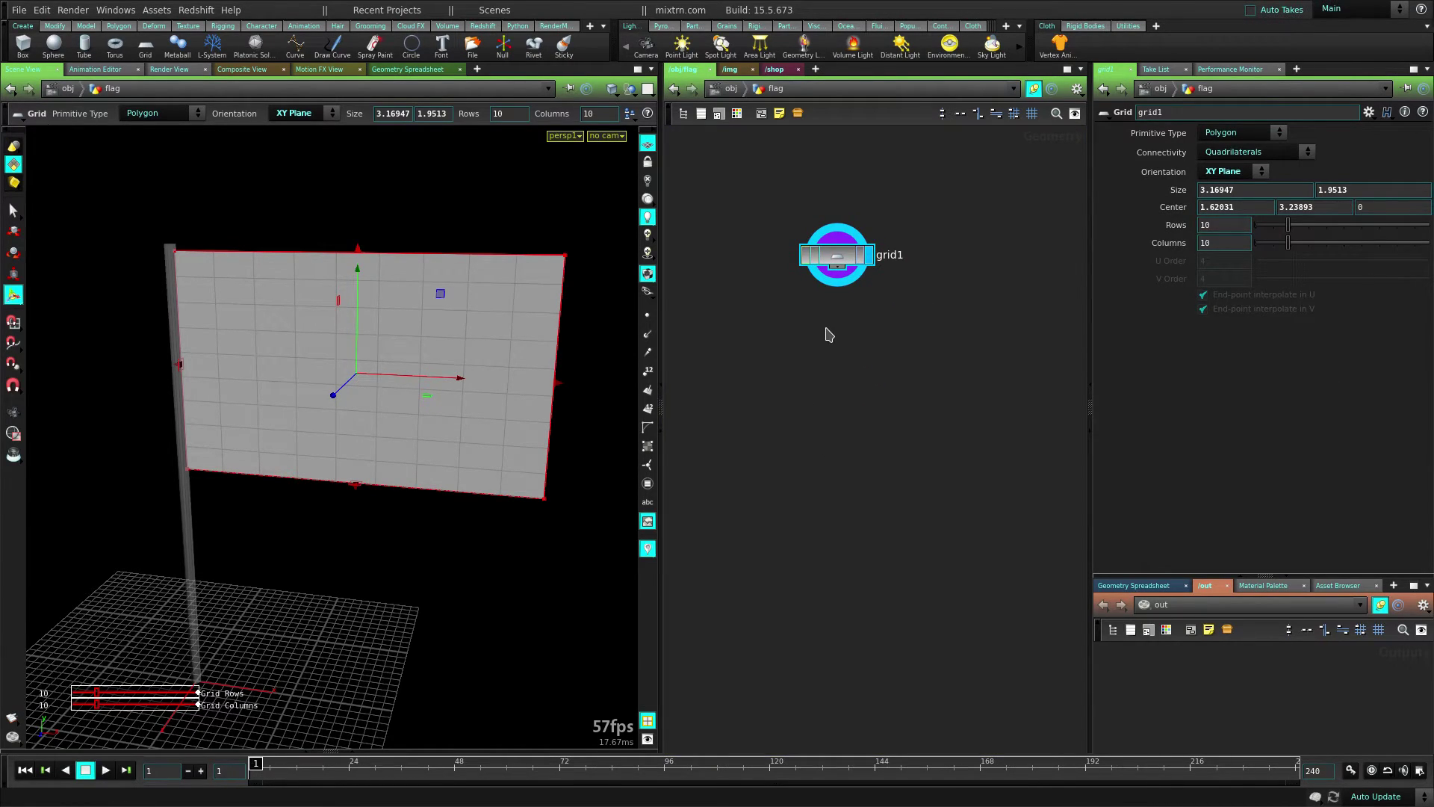
{"action": "key", "text": "Tab"}
{"action": "type", "text": "moun"}
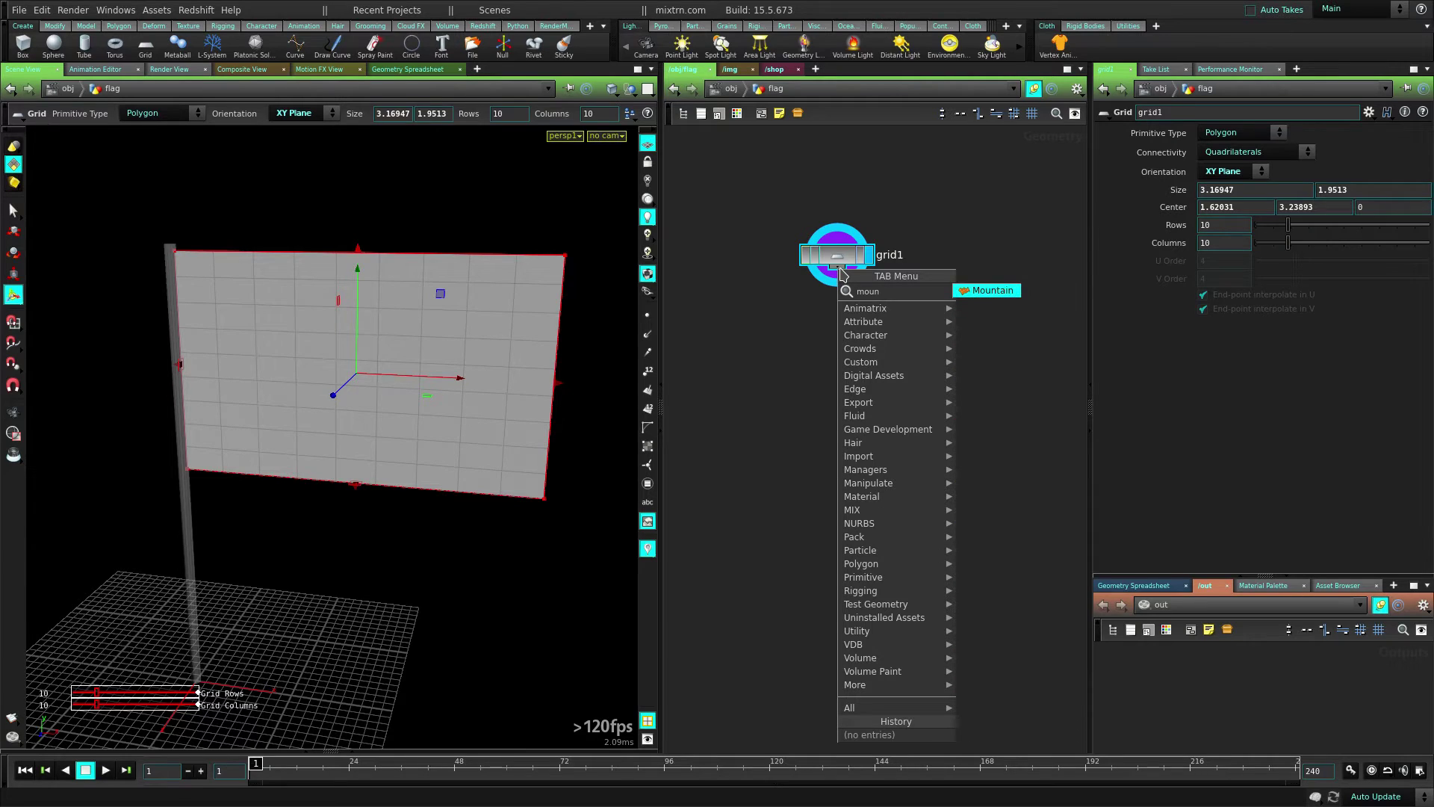
{"action": "left_click", "coordinate": [994, 290]}
{"action": "left_click", "coordinate": [829, 341]}
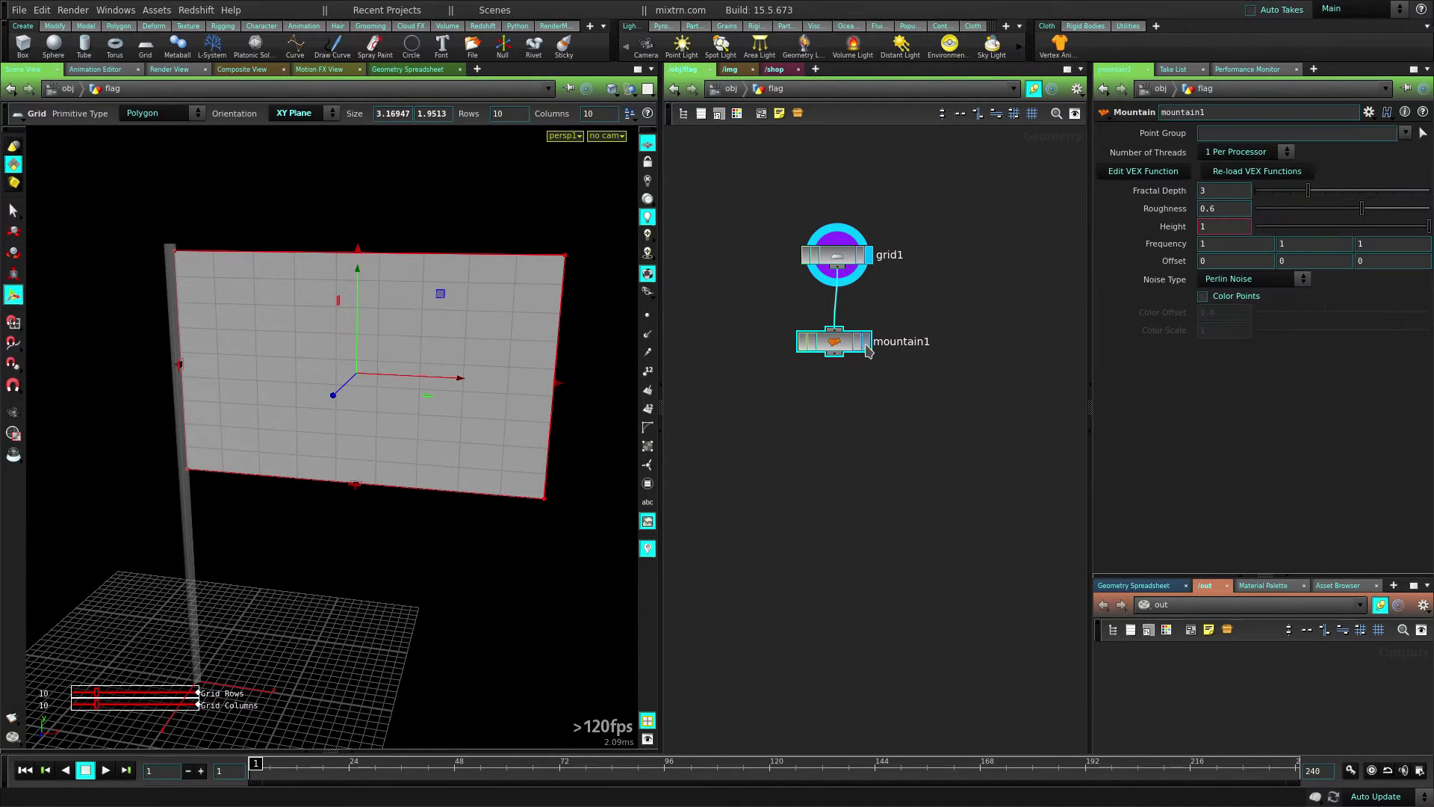
- Display the mountain node's result and reduce its height to about 0.18
{"action": "key", "text": "Escape"}
{"action": "left_click_drag", "start_coordinate": [532, 423], "coordinate": [387, 386]}
{"action": "key", "text": "Return"}
{"action": "left_click", "coordinate": [648, 216]}
{"action": "left_click", "coordinate": [612, 91]}
{"action": "left_click", "coordinate": [613, 93]}
{"action": "key", "text": "Escape"}
{"action": "middle_click_drag", "start_coordinate": [396, 421], "coordinate": [491, 425]}
{"action": "left_click_drag", "start_coordinate": [491, 425], "coordinate": [529, 420], "text": "alt"}
{"action": "left_click_drag", "start_coordinate": [1411, 227], "coordinate": [1285, 227]}
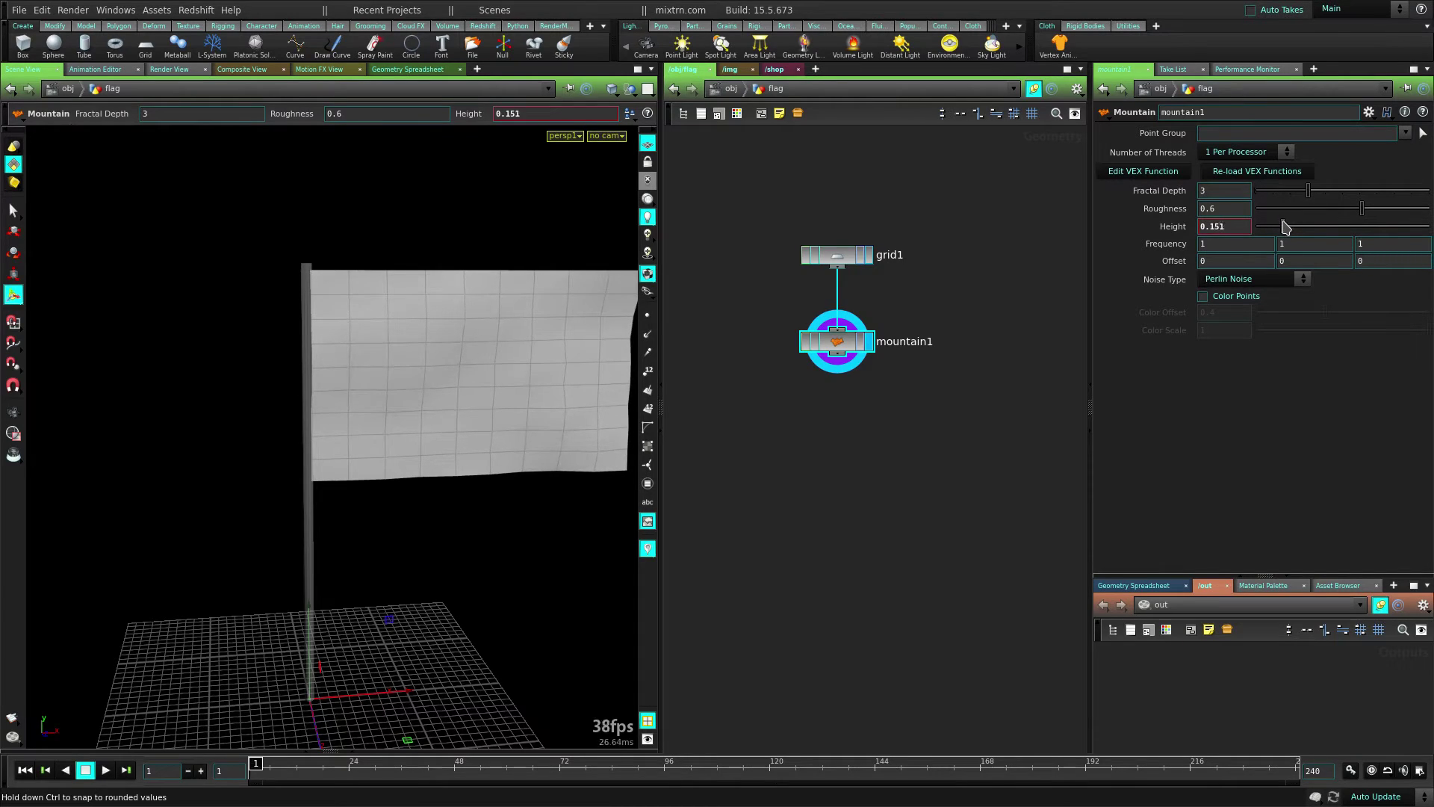
{"action": "key", "text": "Escape"}
{"action": "mouse_move", "coordinate": [347, 401]}
{"action": "left_mouse_down"}
{"action": "mouse_move", "coordinate": [470, 406]}
{"action": "mouse_move", "coordinate": [394, 419]}
{"action": "mouse_move", "coordinate": [203, 404]}
{"action": "mouse_move", "coordinate": [353, 397]}
{"action": "left_mouse_up"}
{"action": "left_click_drag", "start_coordinate": [836, 345], "coordinate": [837, 326]}
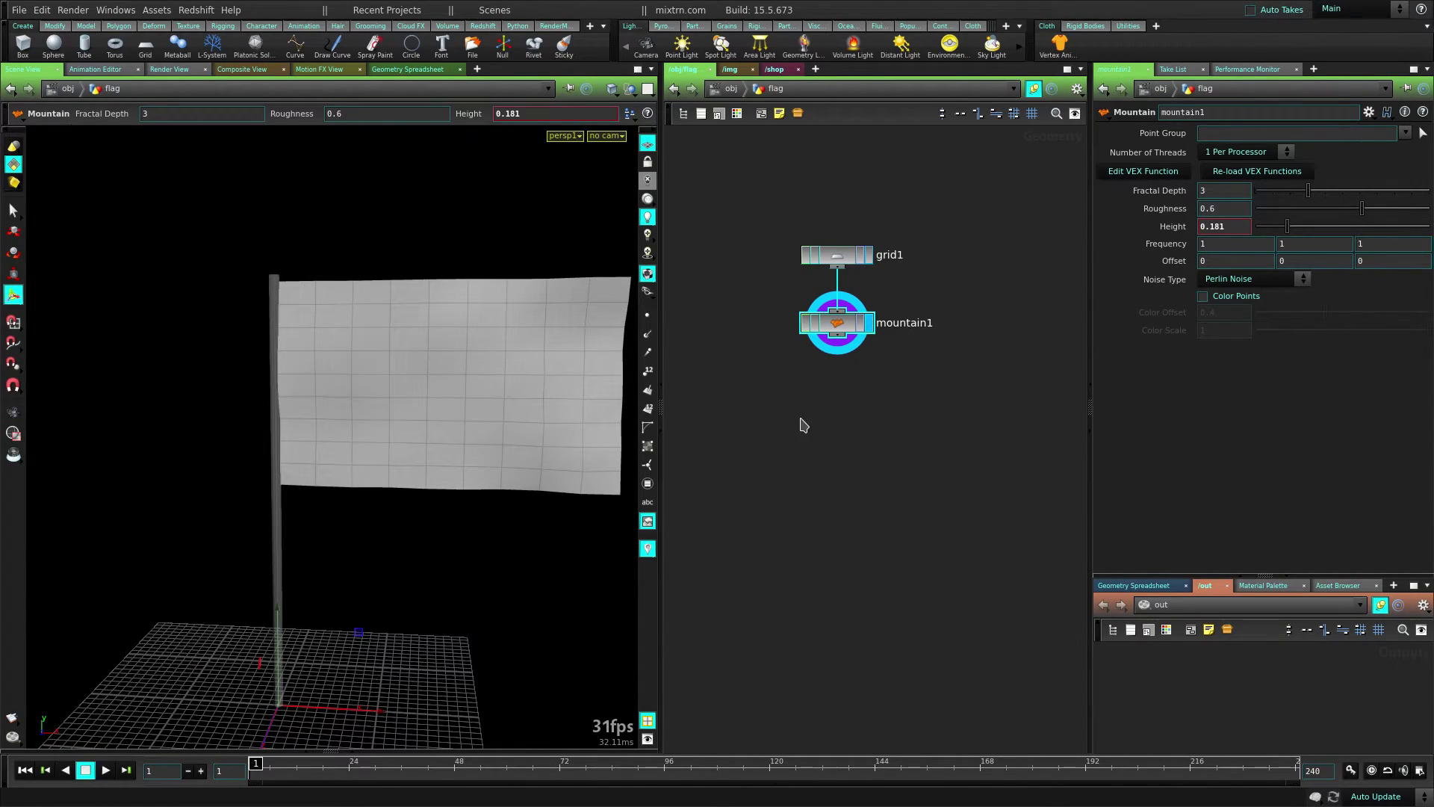
- Animate the mountain noise by entering $T as the X offset
{"action": "key", "text": "Escape"}
{"action": "left_click_drag", "start_coordinate": [343, 366], "coordinate": [492, 353]}
{"action": "key", "text": "Return"}
{"action": "left_click", "coordinate": [1204, 260]}
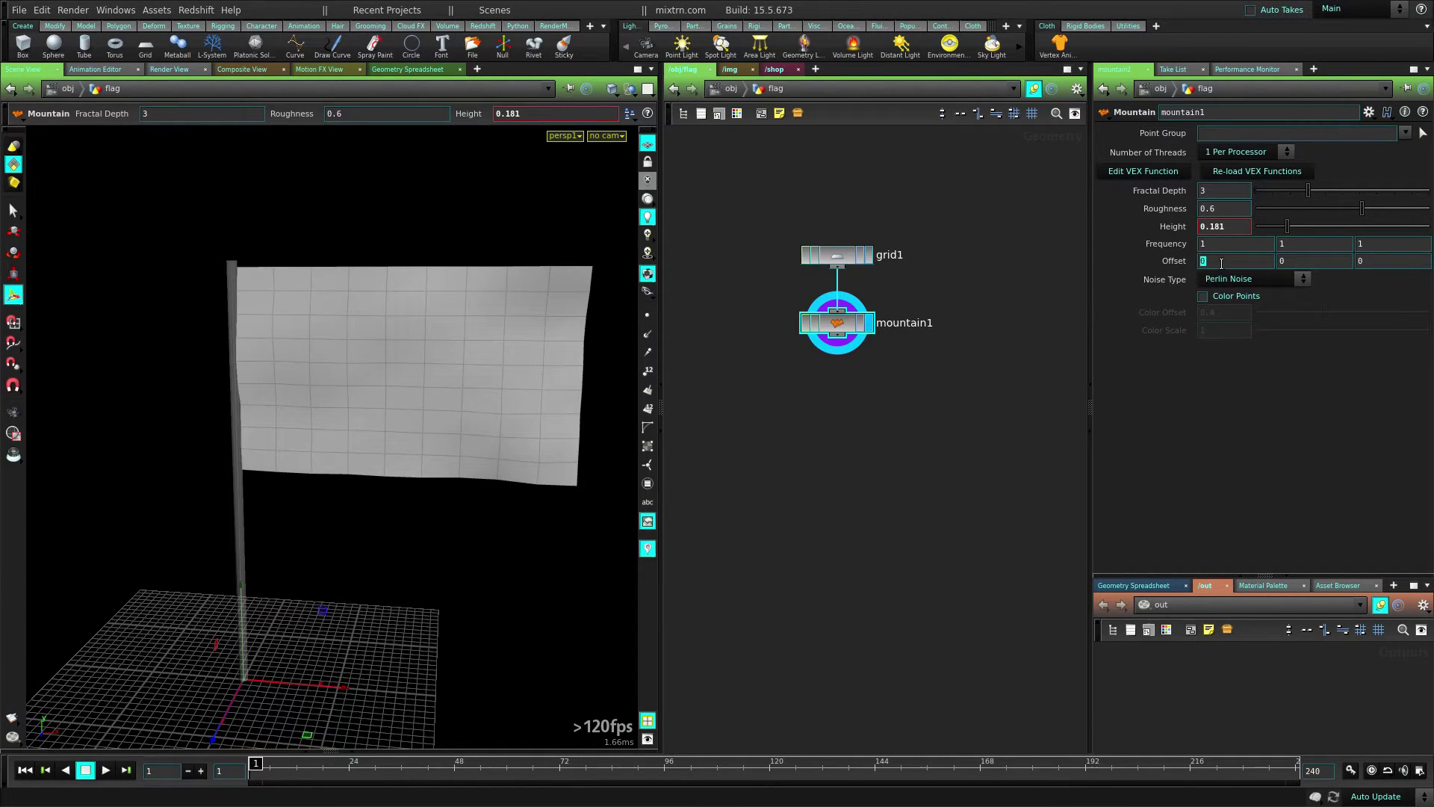
{"action": "middle_click_drag", "start_coordinate": [1221, 263], "coordinate": [407, 344]}
{"action": "type", "text": "$T"}
{"action": "key", "text": "Return"}
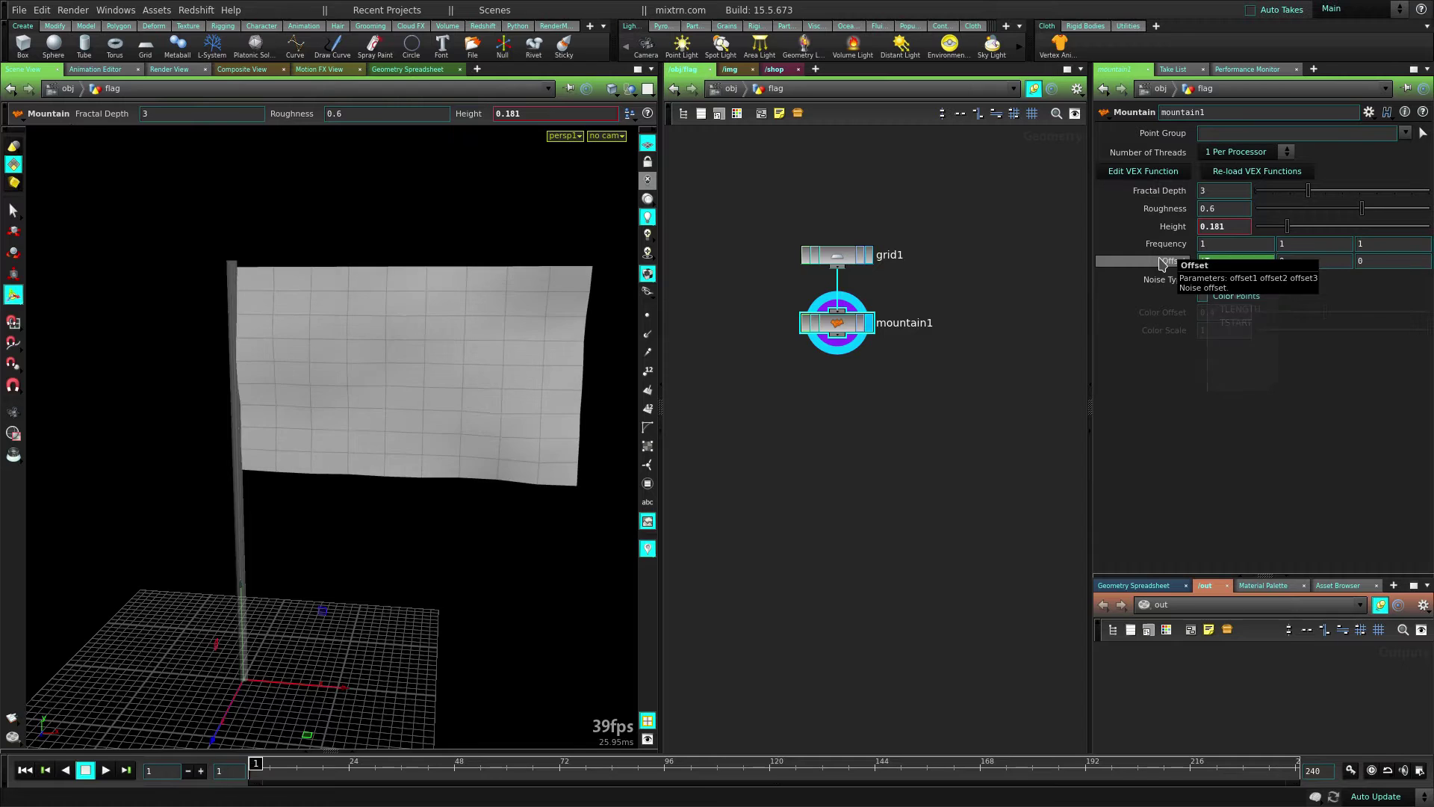
- Play the flag animation to check the direction of the waves, and return to the first frame
{"action": "left_click", "coordinate": [104, 771]}
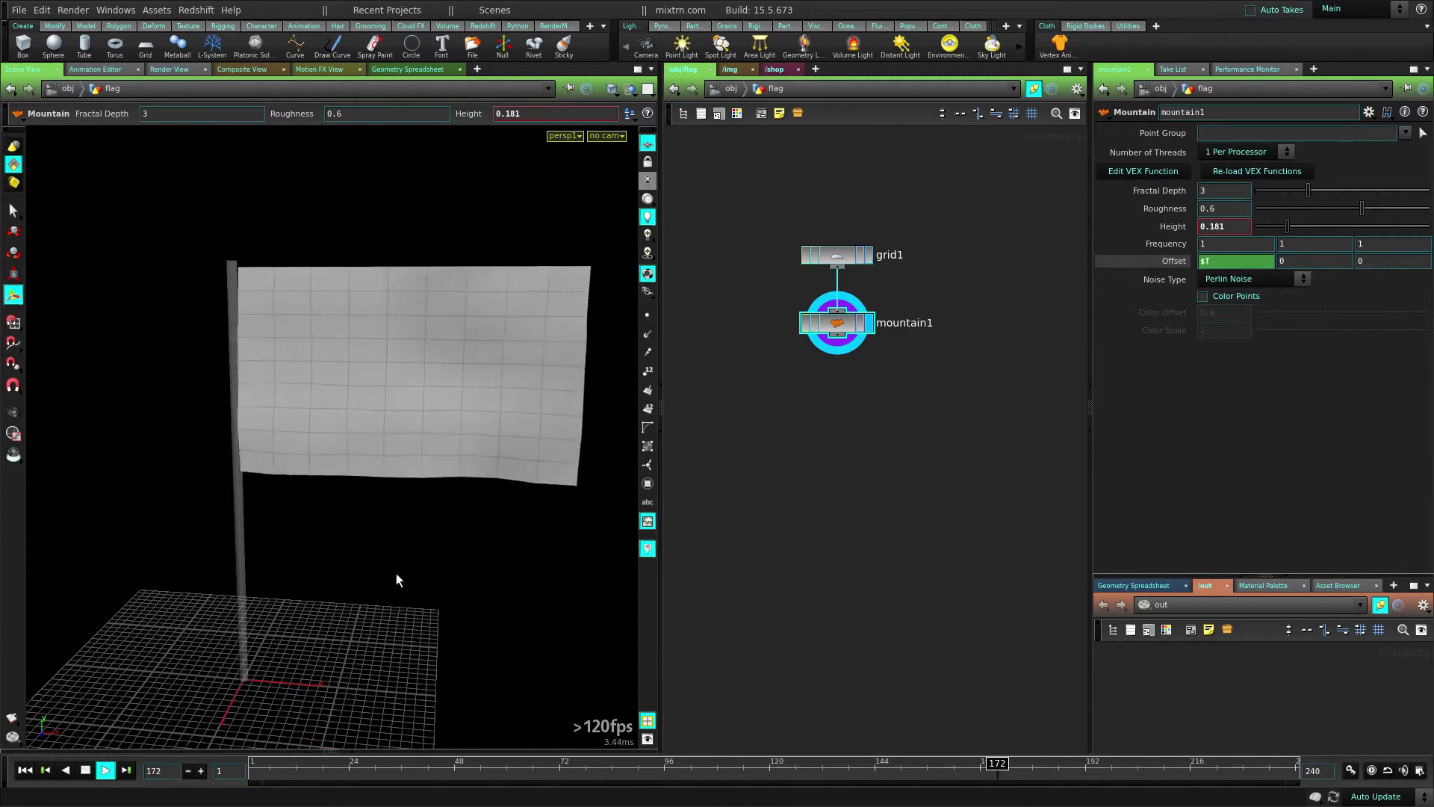
{"action": "left_click", "coordinate": [85, 771]}
{"action": "left_click", "coordinate": [25, 777]}
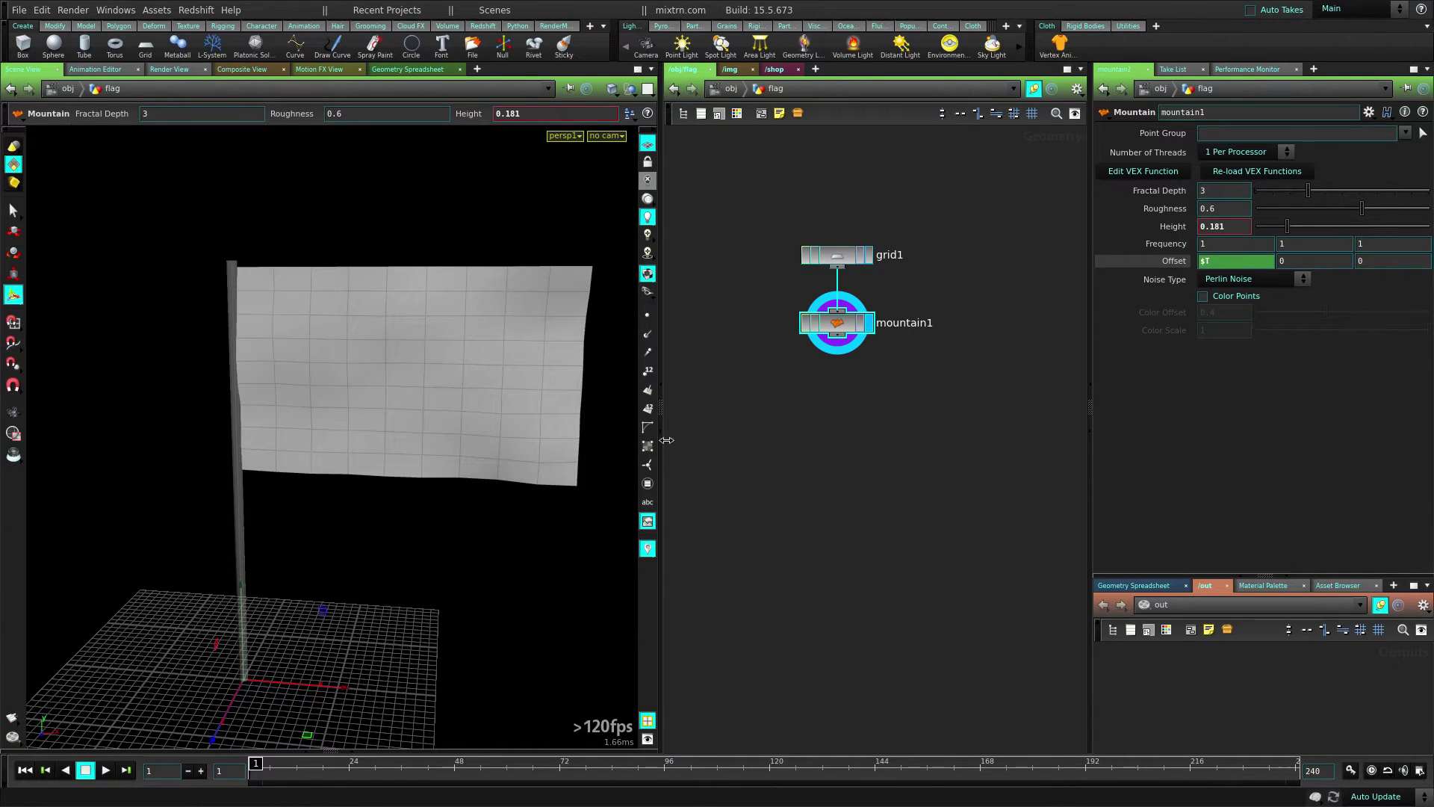
- Reverse the noise movement by changing the mountain's X offset to -$T
{"action": "left_click", "coordinate": [1205, 263]}
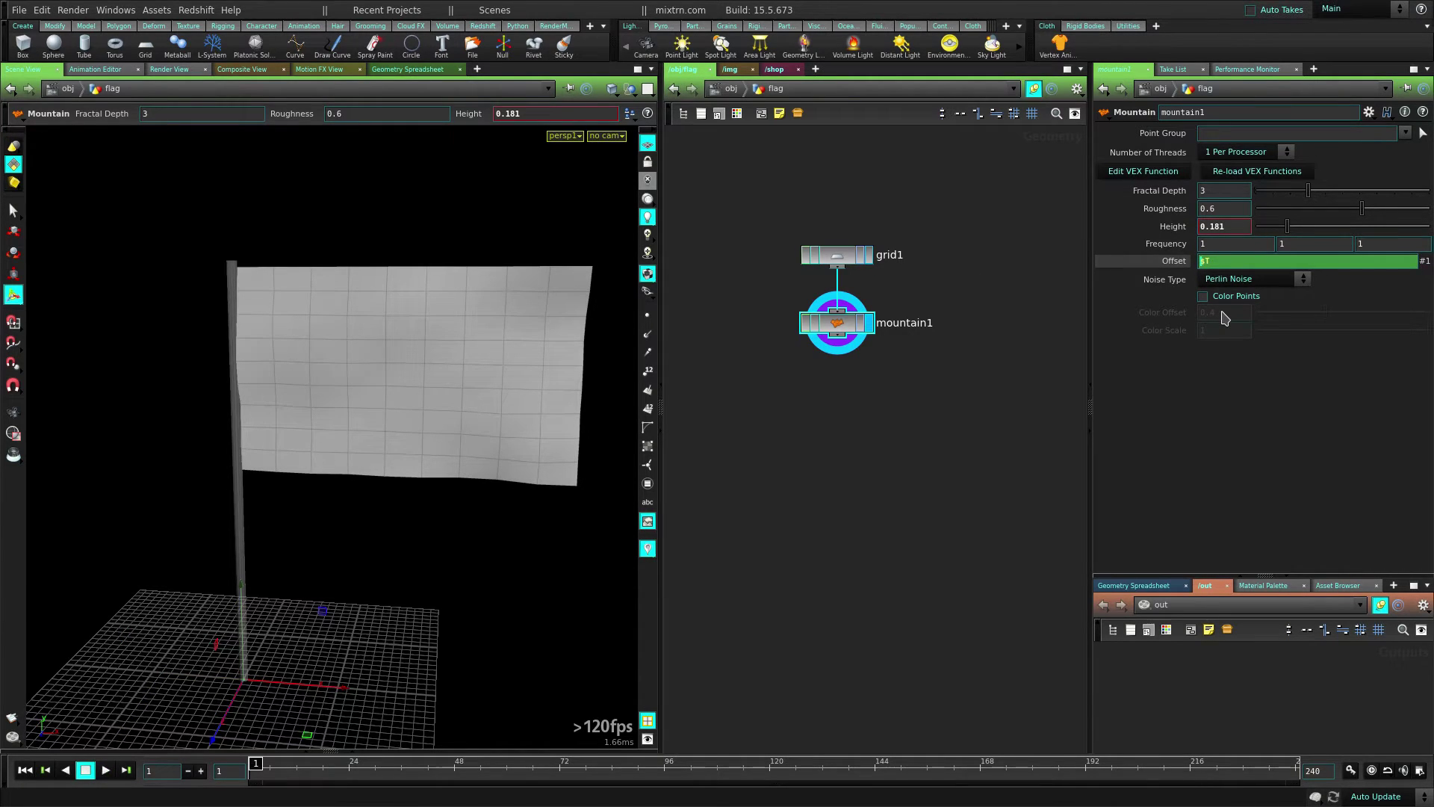
{"action": "type", "text": "-"}
{"action": "key", "text": "Return"}
- Play the reversed flag animation, turn on real-time playback, replay it and return to the first frame
{"action": "left_click", "coordinate": [100, 771]}
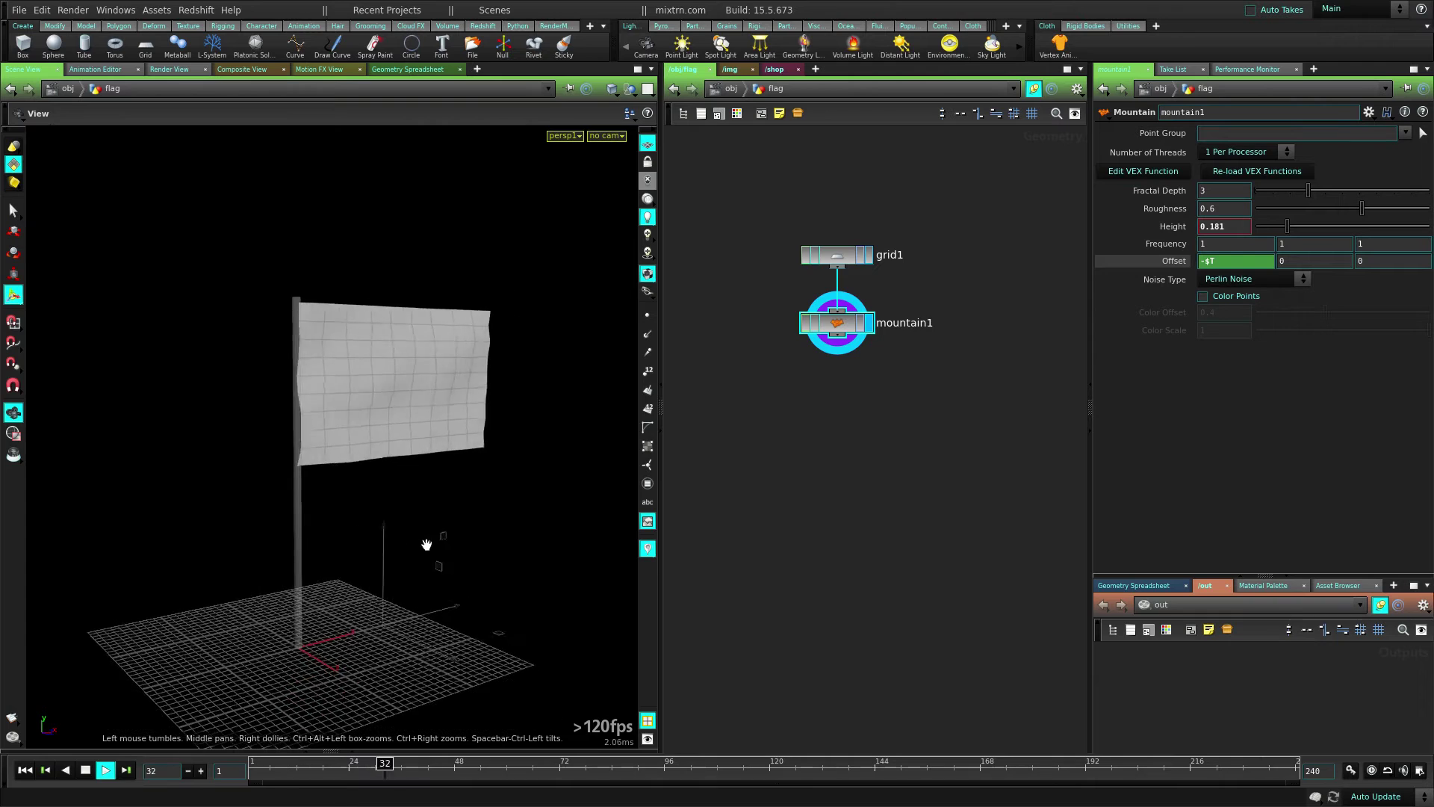
{"action": "left_click", "coordinate": [86, 770]}
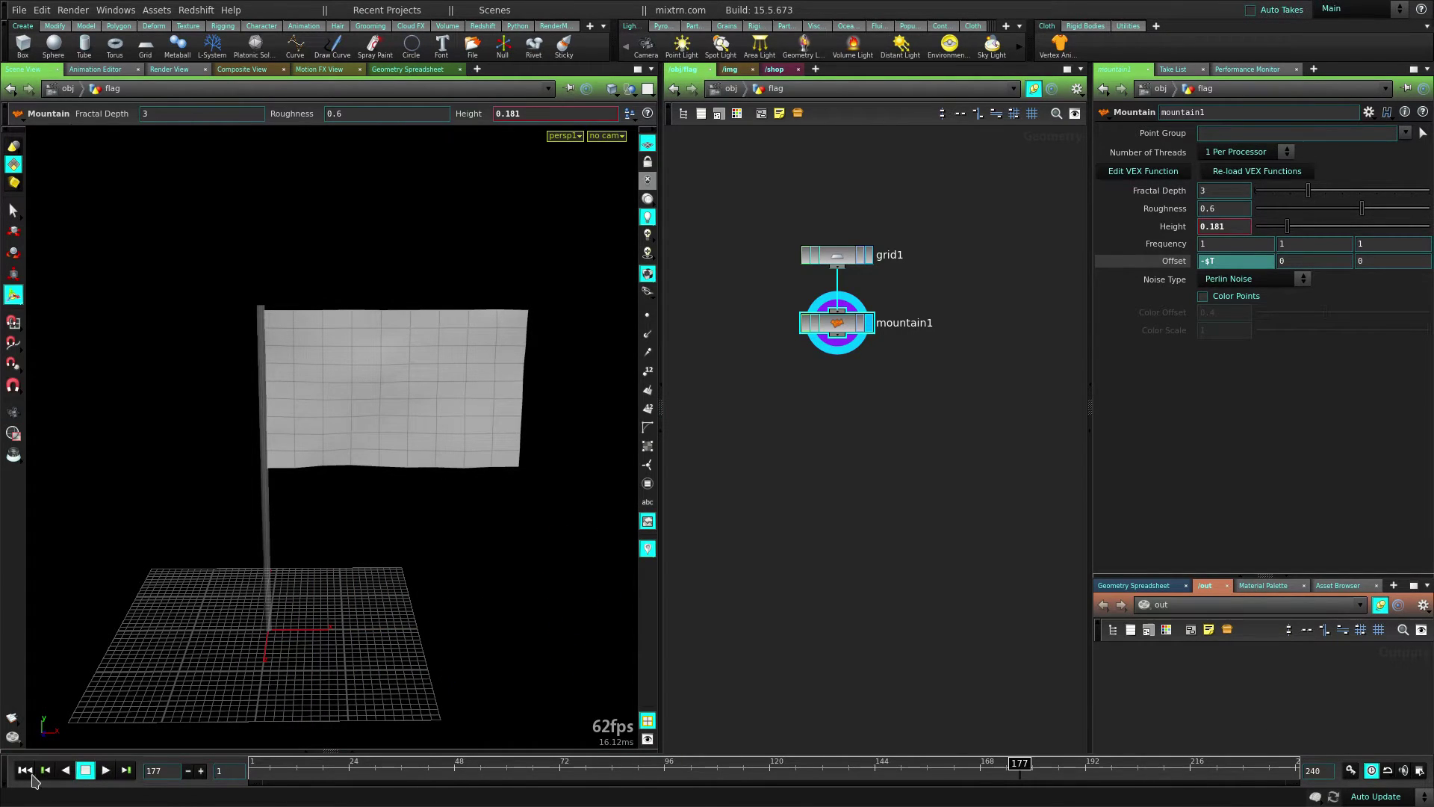
{"action": "left_click", "coordinate": [30, 773]}
{"action": "left_click", "coordinate": [106, 770]}
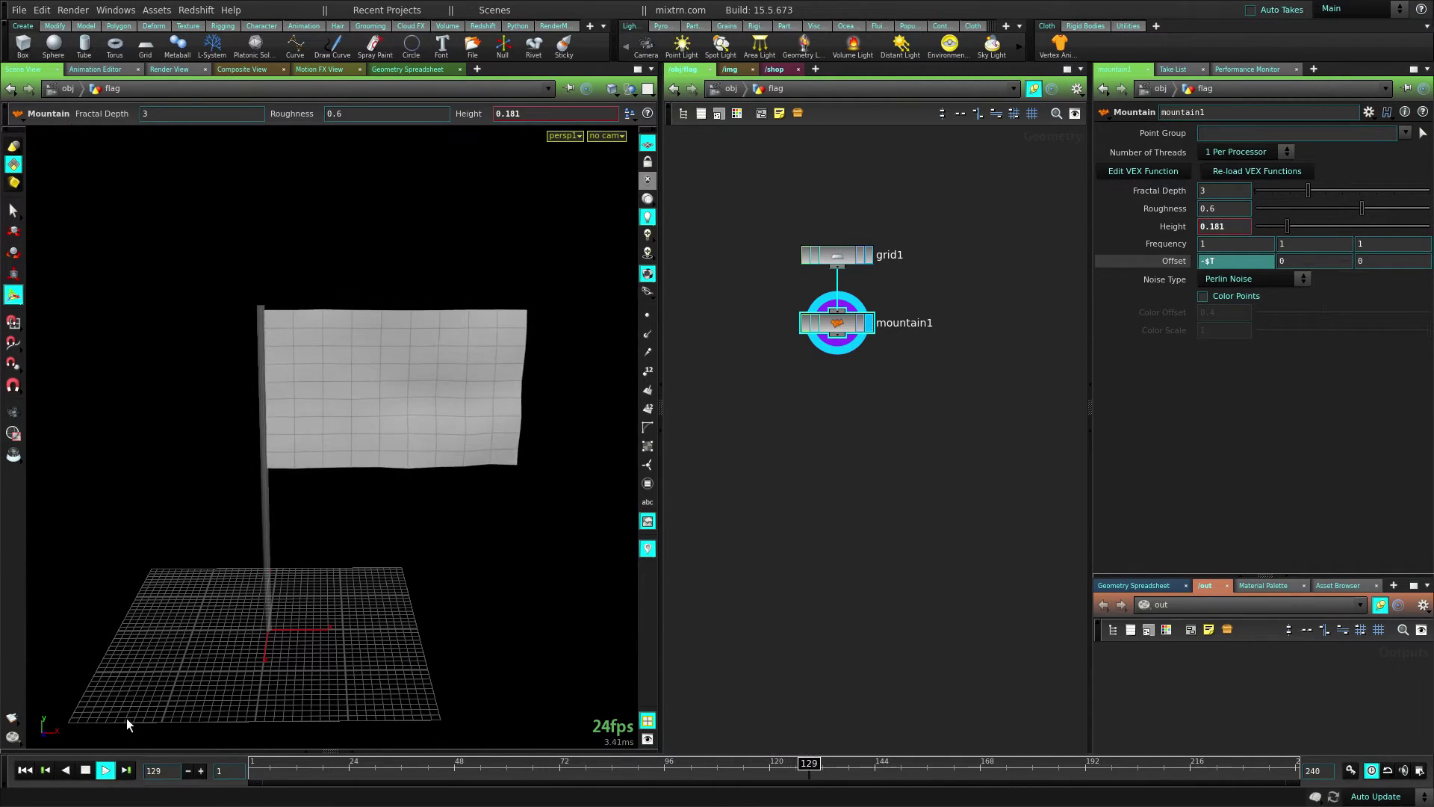
{"action": "left_click", "coordinate": [84, 775]}
{"action": "left_click", "coordinate": [22, 775]}
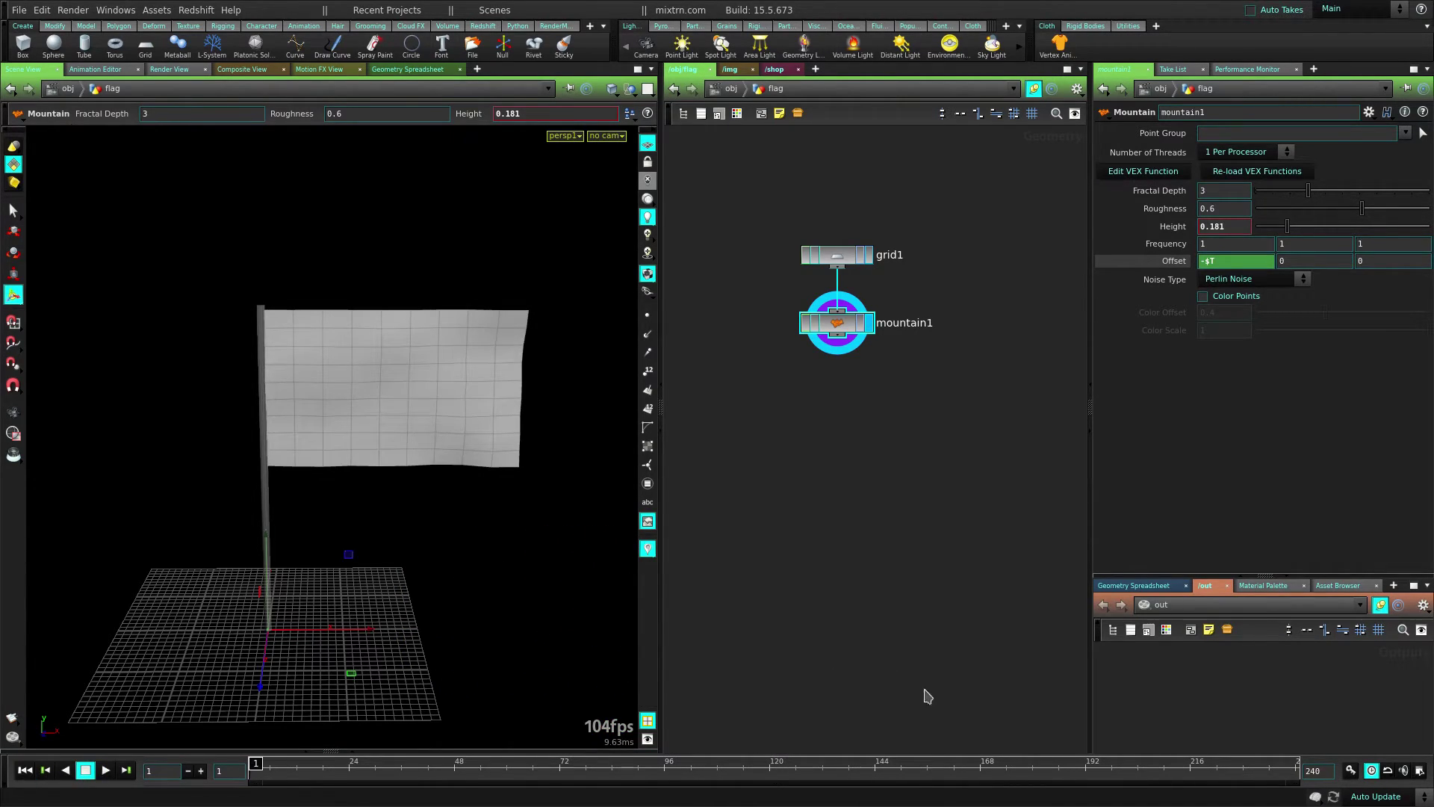
- Set the animation's end frame to 72 with a frame rate of 24 fps
{"action": "double_click", "coordinate": [1322, 774]}
{"action": "type", "text": "72"}
{"action": "key", "text": "Return"}
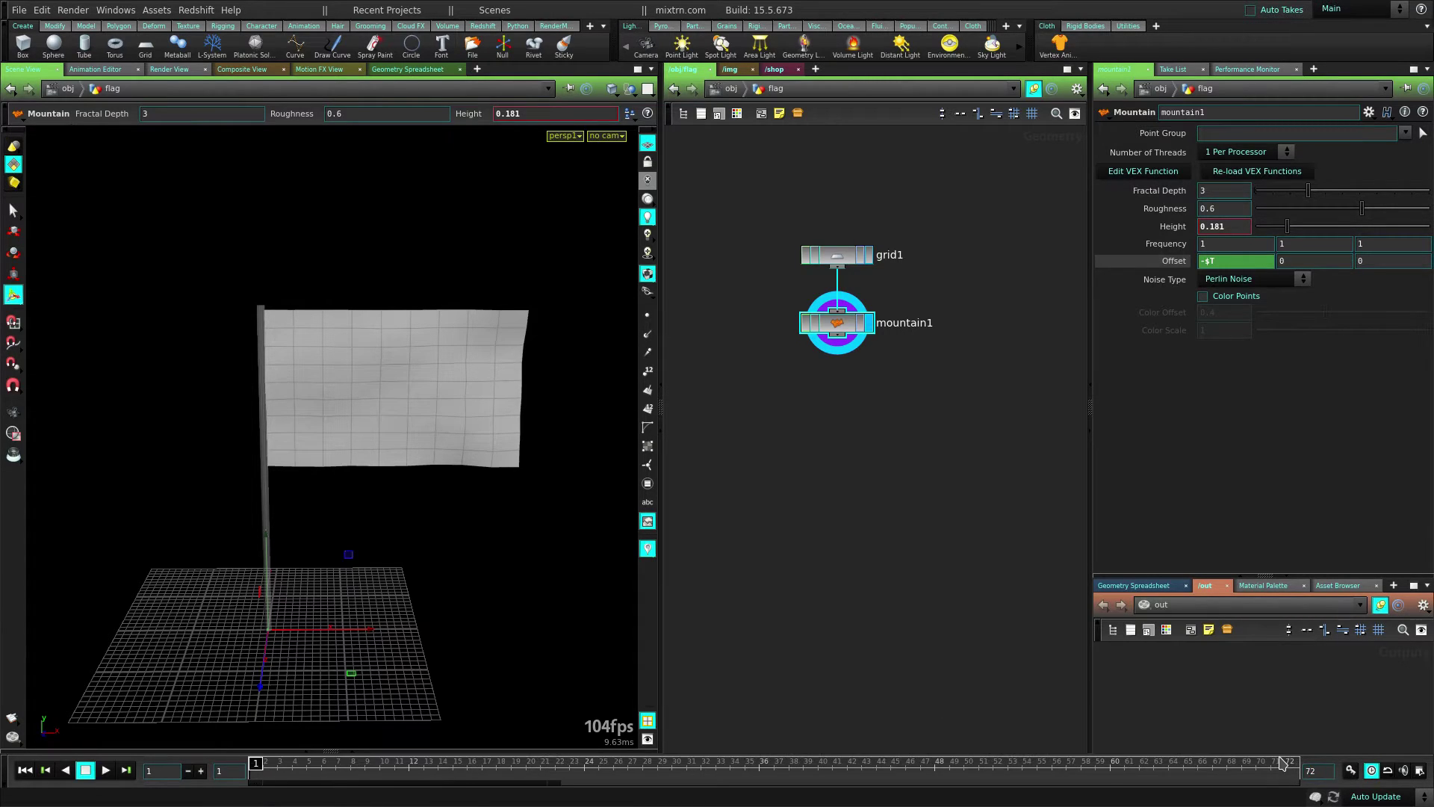
{"action": "left_click", "coordinate": [1418, 772]}
{"action": "type", "text": "24"}
- Examine the waving flag from different angles during playback, and stop the animation
{"action": "left_click_drag", "start_coordinate": [437, 531], "coordinate": [467, 523], "text": "alt"}
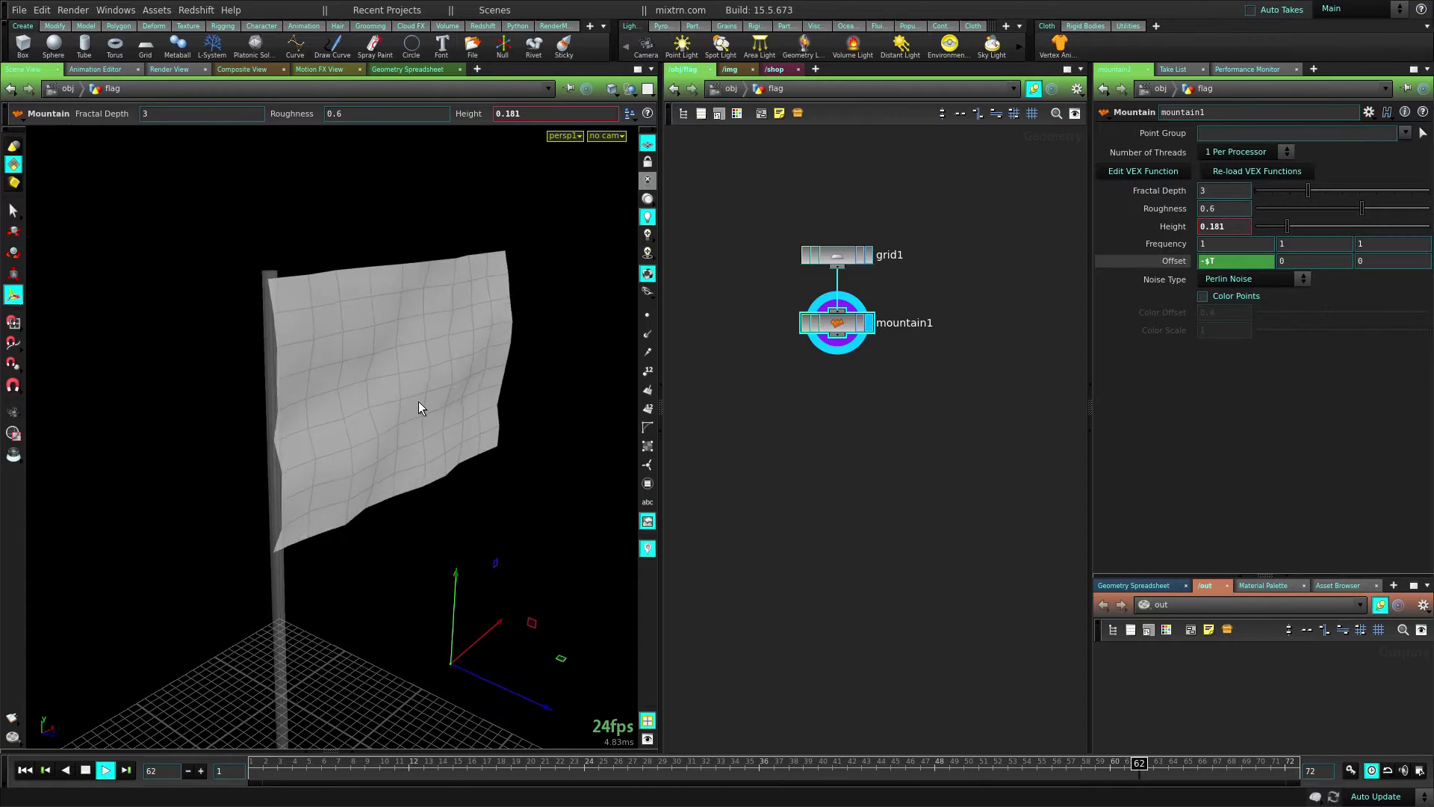
{"action": "left_click", "coordinate": [85, 770]}
{"action": "left_click_drag", "start_coordinate": [413, 534], "coordinate": [492, 523], "text": "alt"}
{"action": "key", "text": "Return"}
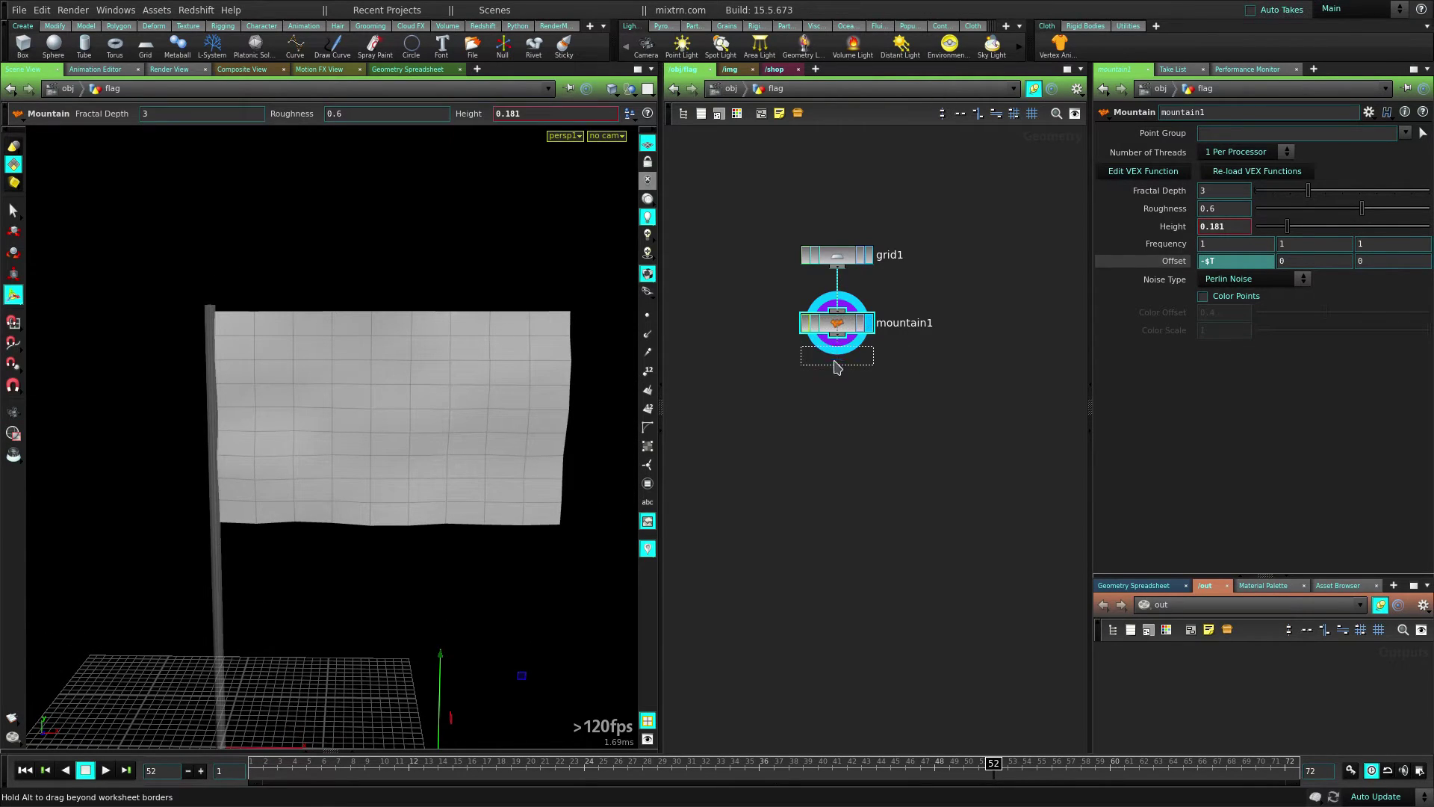
- Make room above the mountain node and select the two corner points on the flag's pole-side edge
{"action": "left_click_drag", "start_coordinate": [838, 326], "coordinate": [837, 375]}
{"action": "key", "text": "Tab"}
{"action": "key", "text": "Escape"}
{"action": "key", "text": "s"}
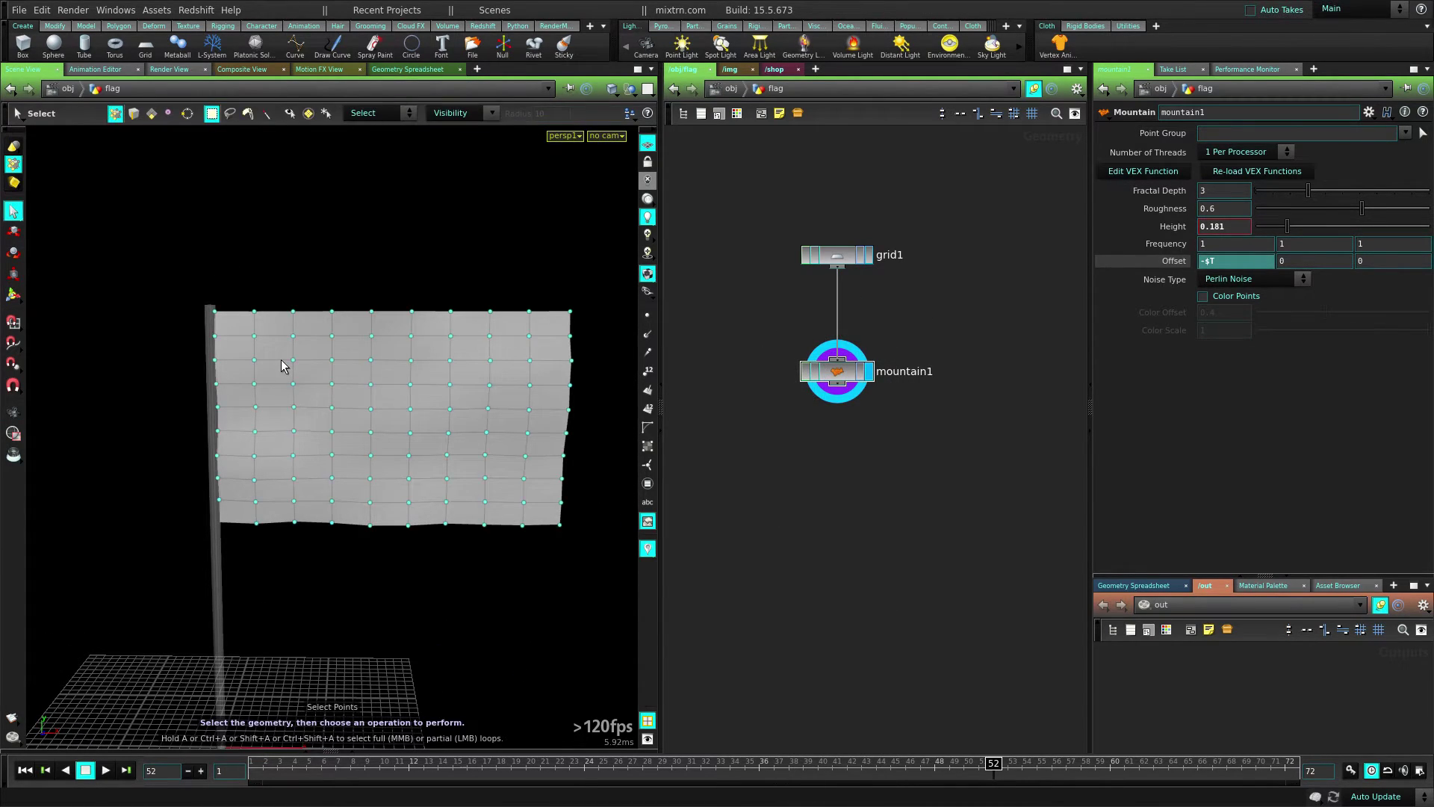
{"action": "left_click_drag", "start_coordinate": [180, 286], "coordinate": [227, 317]}
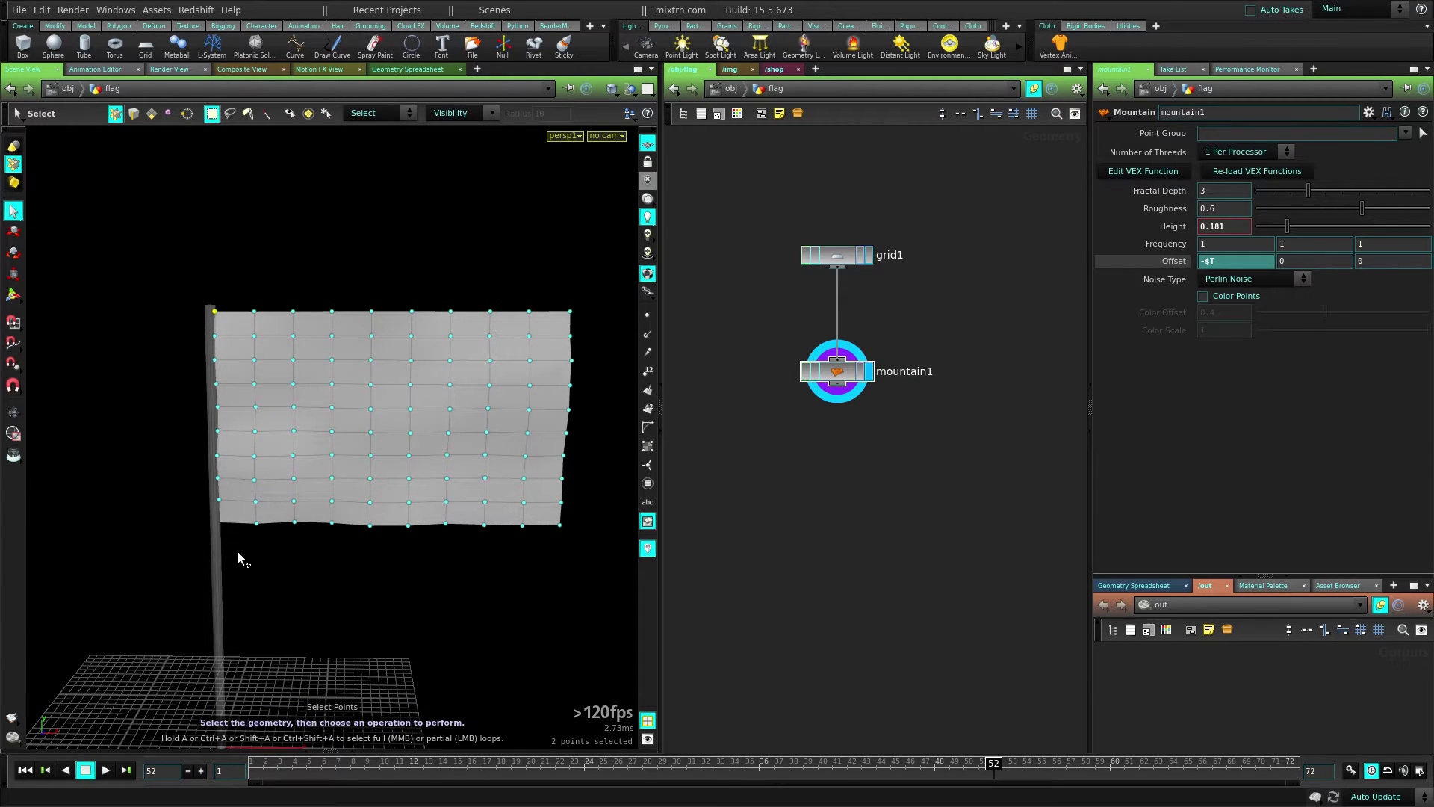
{"action": "mouse_move", "coordinate": [162, 538]}
{"action": "left_mouse_down", "text": "alt"}
{"action": "mouse_move", "coordinate": [186, 529]}
{"action": "mouse_move", "coordinate": [150, 527]}
{"action": "left_mouse_up", "text": "alt"}
{"action": "key", "text": "space+y"}
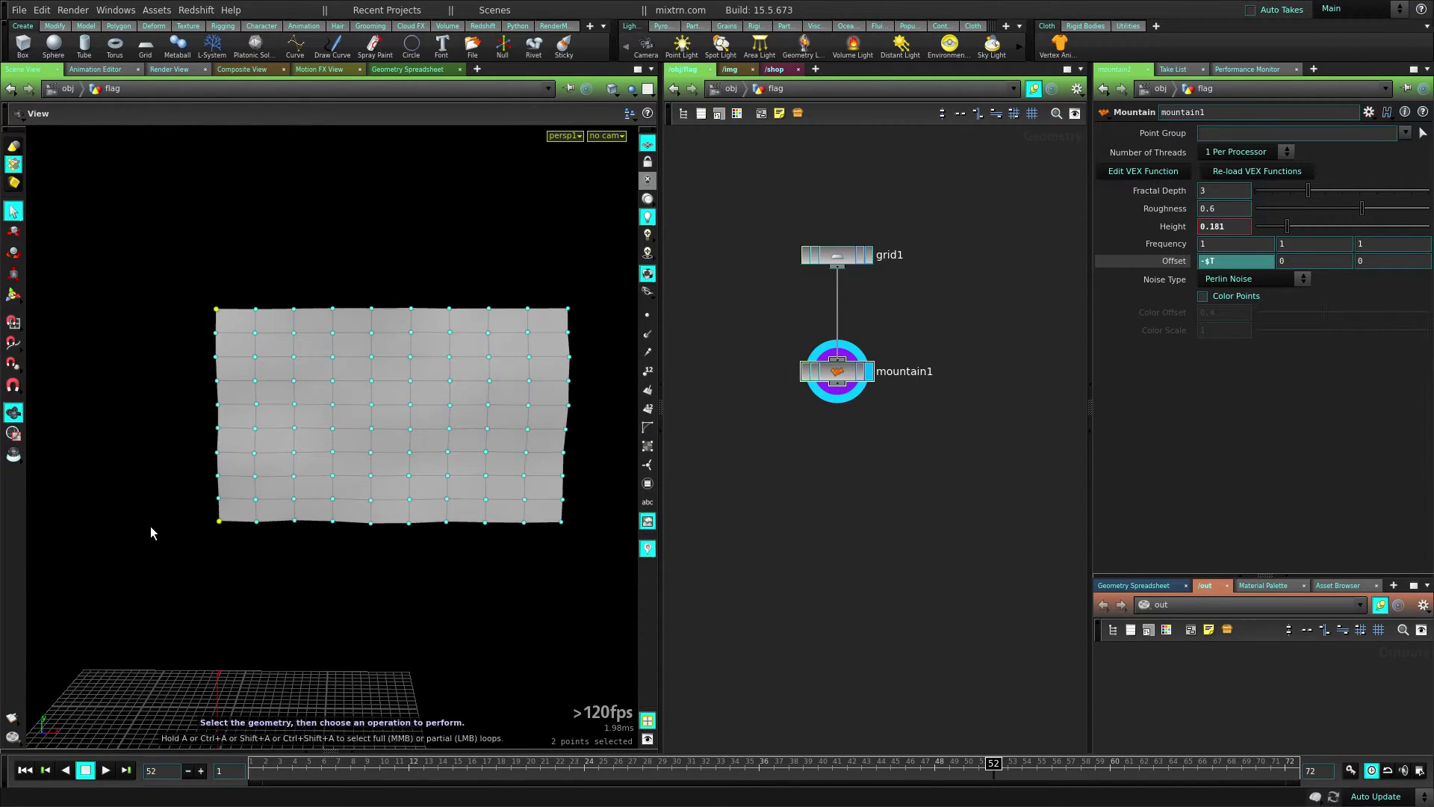
- Create a Group node from the selected corner points, insert it between the grid and mountain nodes, and rename it pingrp
{"action": "key", "text": "Tab"}
{"action": "type", "text": "group"}
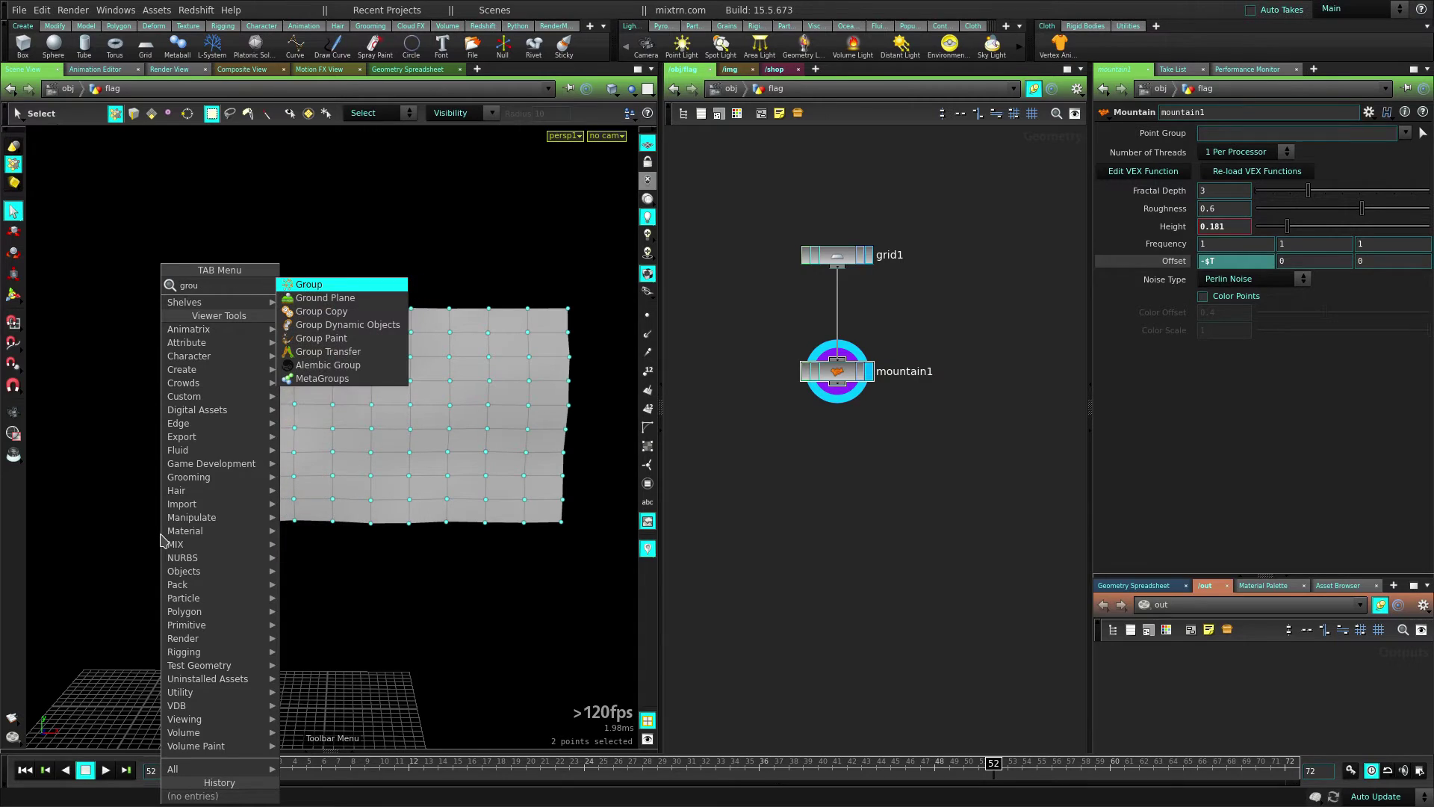
{"action": "key", "text": "Return"}
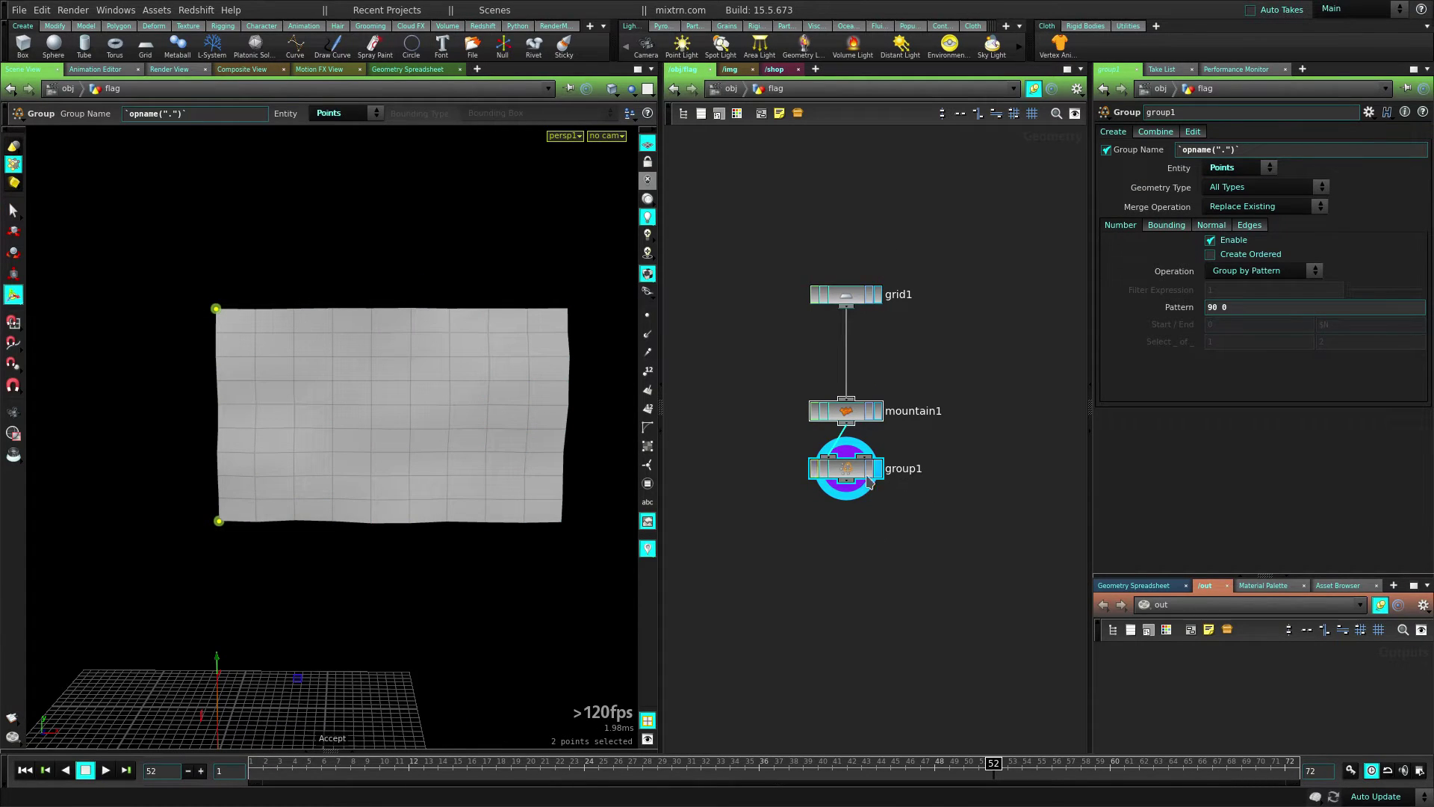
{"action": "left_click_drag", "start_coordinate": [857, 472], "coordinate": [859, 362]}
{"action": "double_click", "coordinate": [897, 357]}
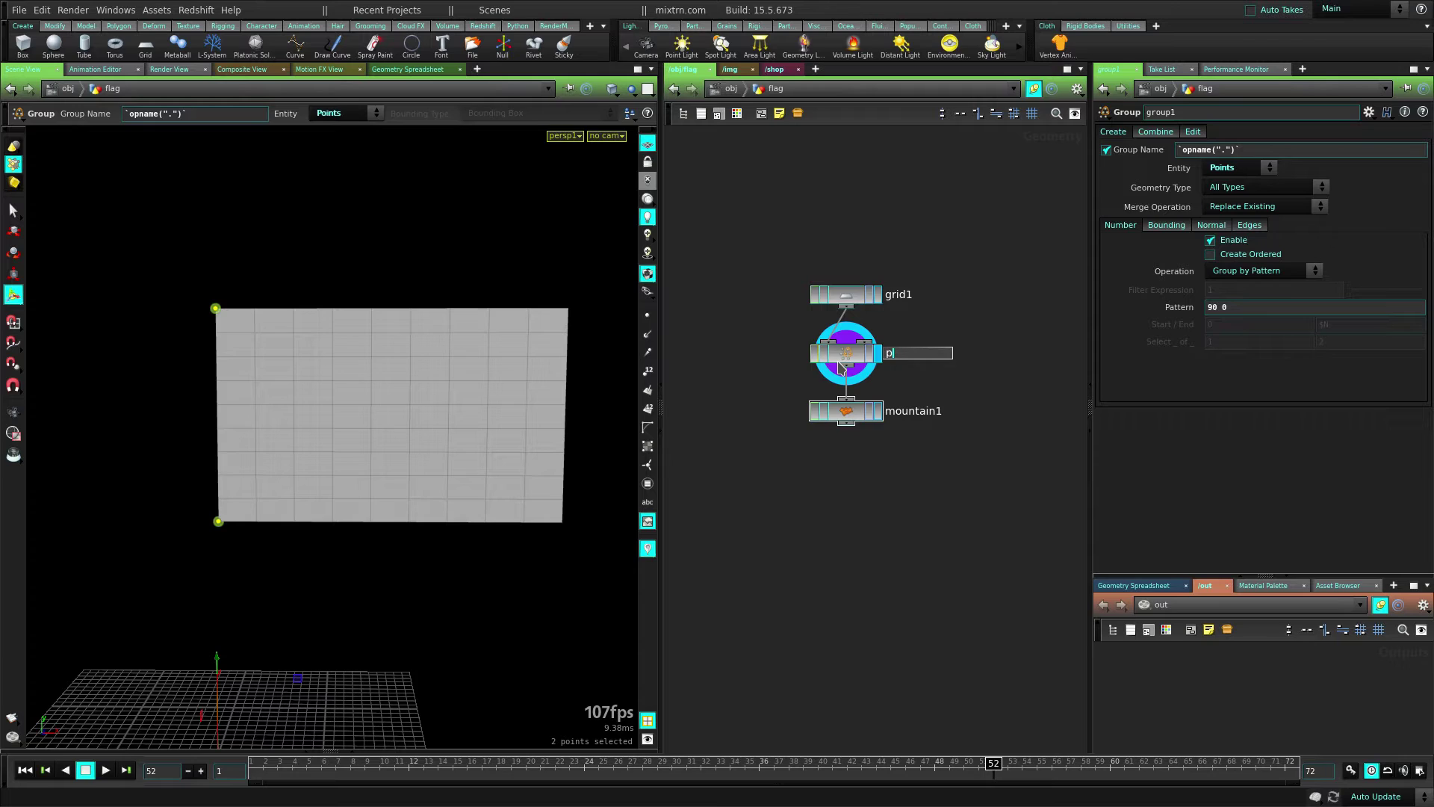
{"action": "key", "text": "Return"}
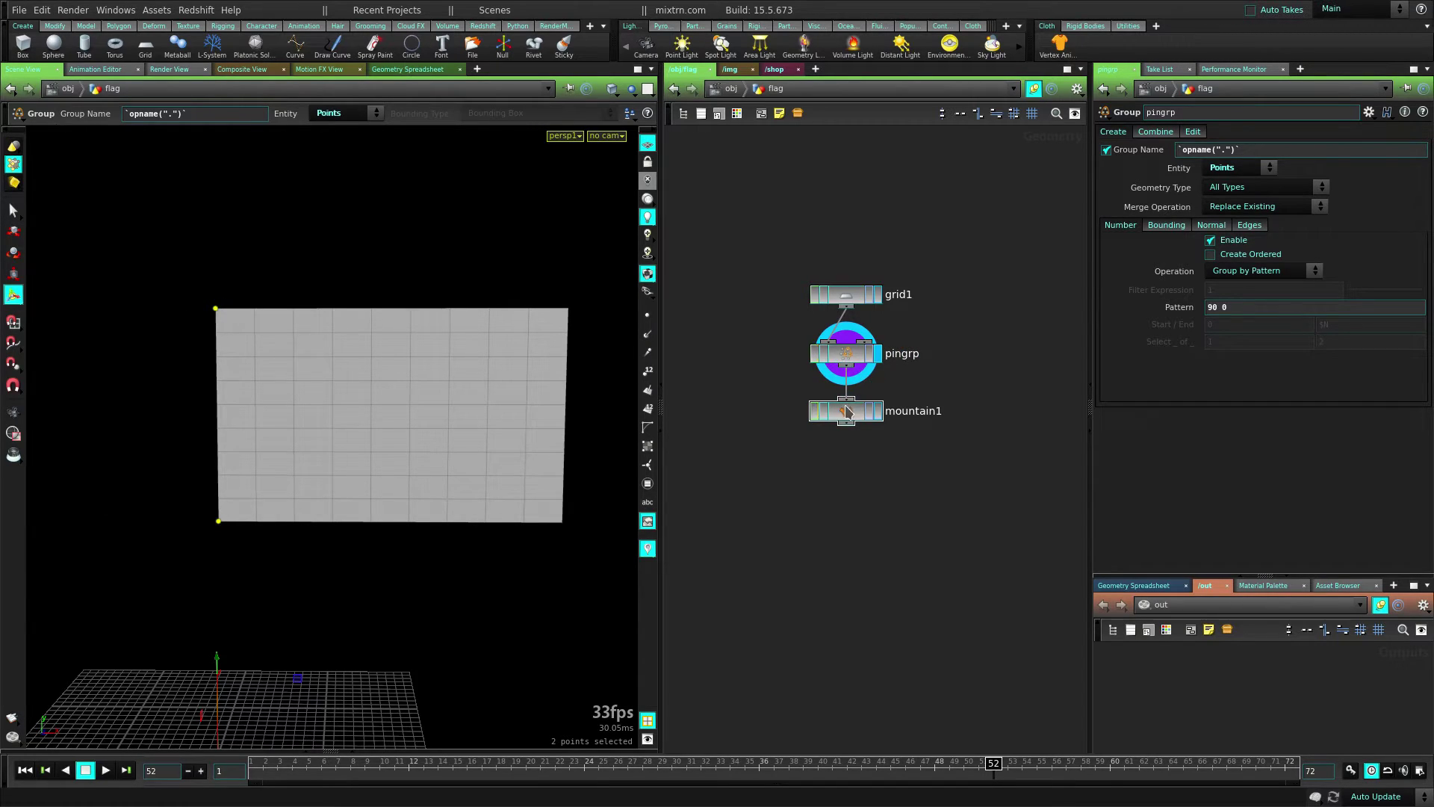
- Display the mountain node again and open its list of available point groups
{"action": "left_click", "coordinate": [880, 421]}
{"action": "left_click_drag", "start_coordinate": [870, 412], "coordinate": [870, 423]}
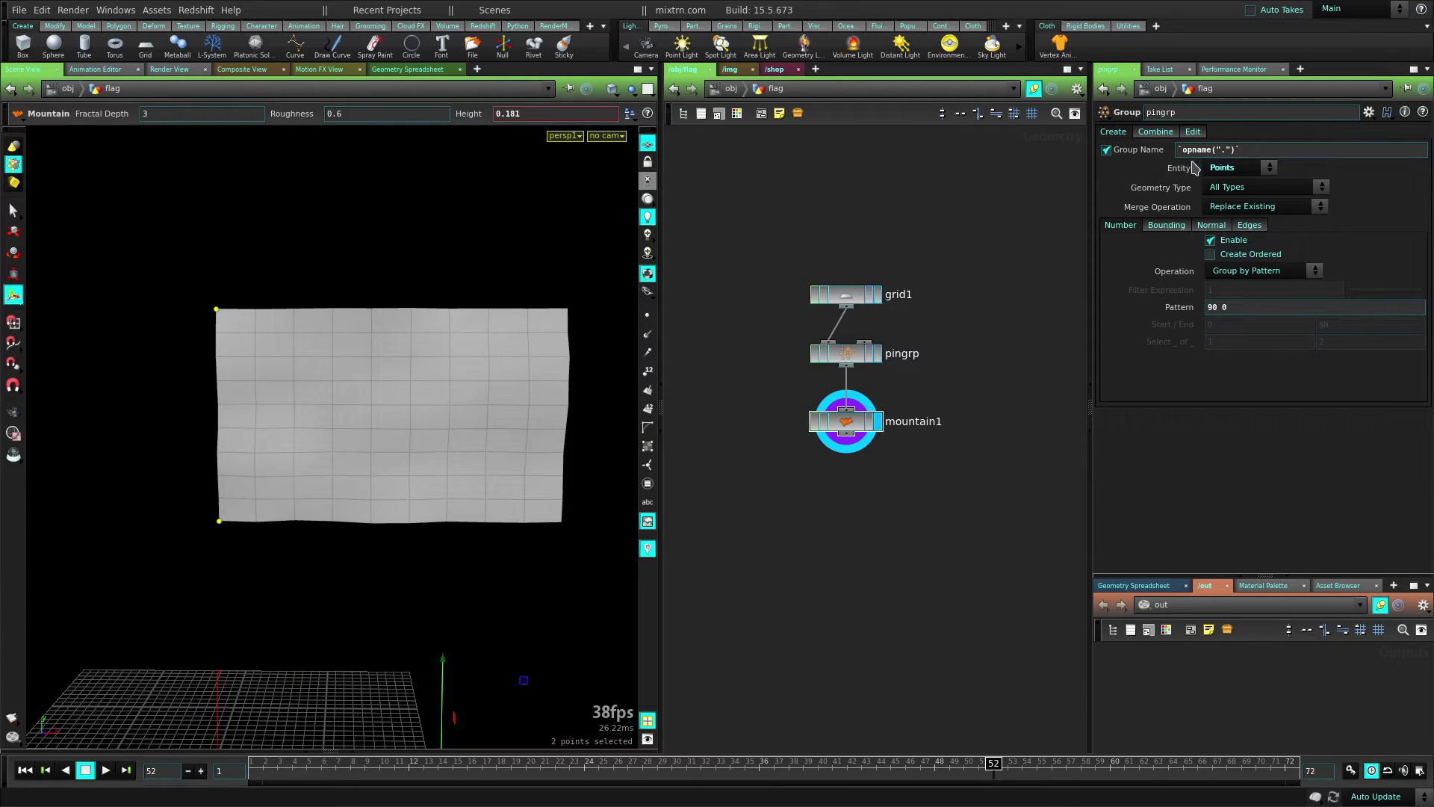
{"action": "left_click", "coordinate": [856, 429]}
{"action": "left_click", "coordinate": [1405, 132]}
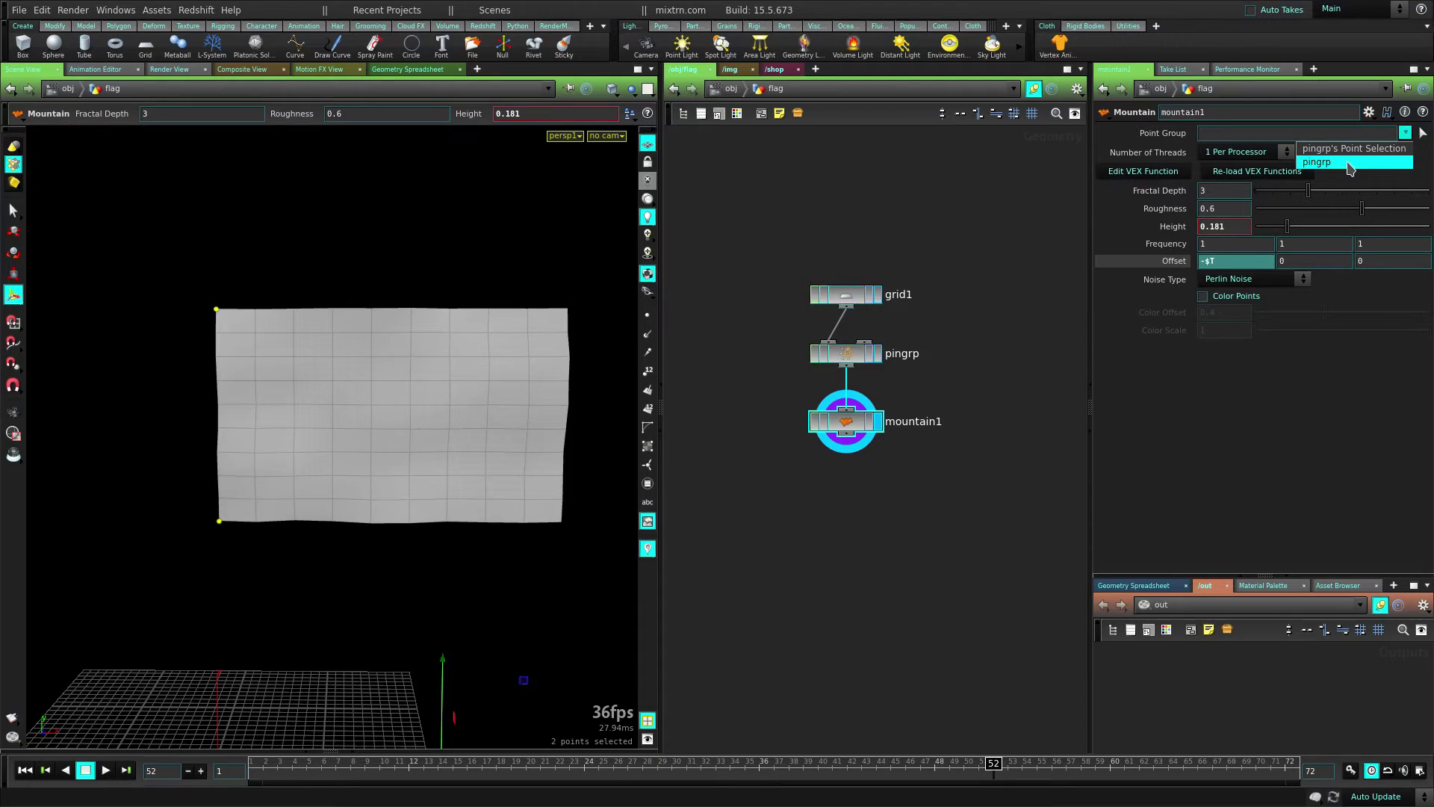
- In the pingrp node's Combine settings, define a group named flagGrp as the inverse of `opname(".")`
{"action": "left_click", "coordinate": [852, 364]}
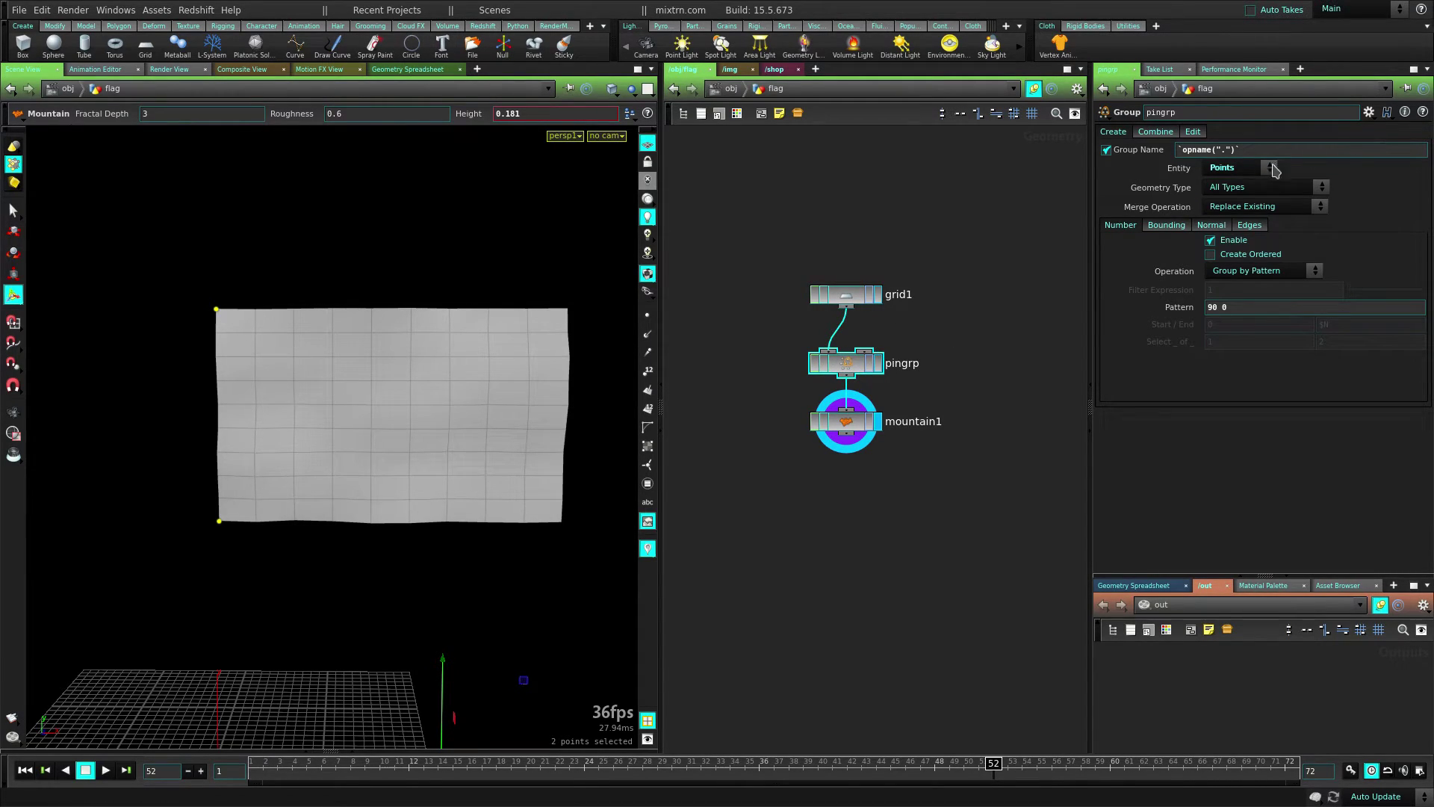
{"action": "left_click", "coordinate": [1164, 138]}
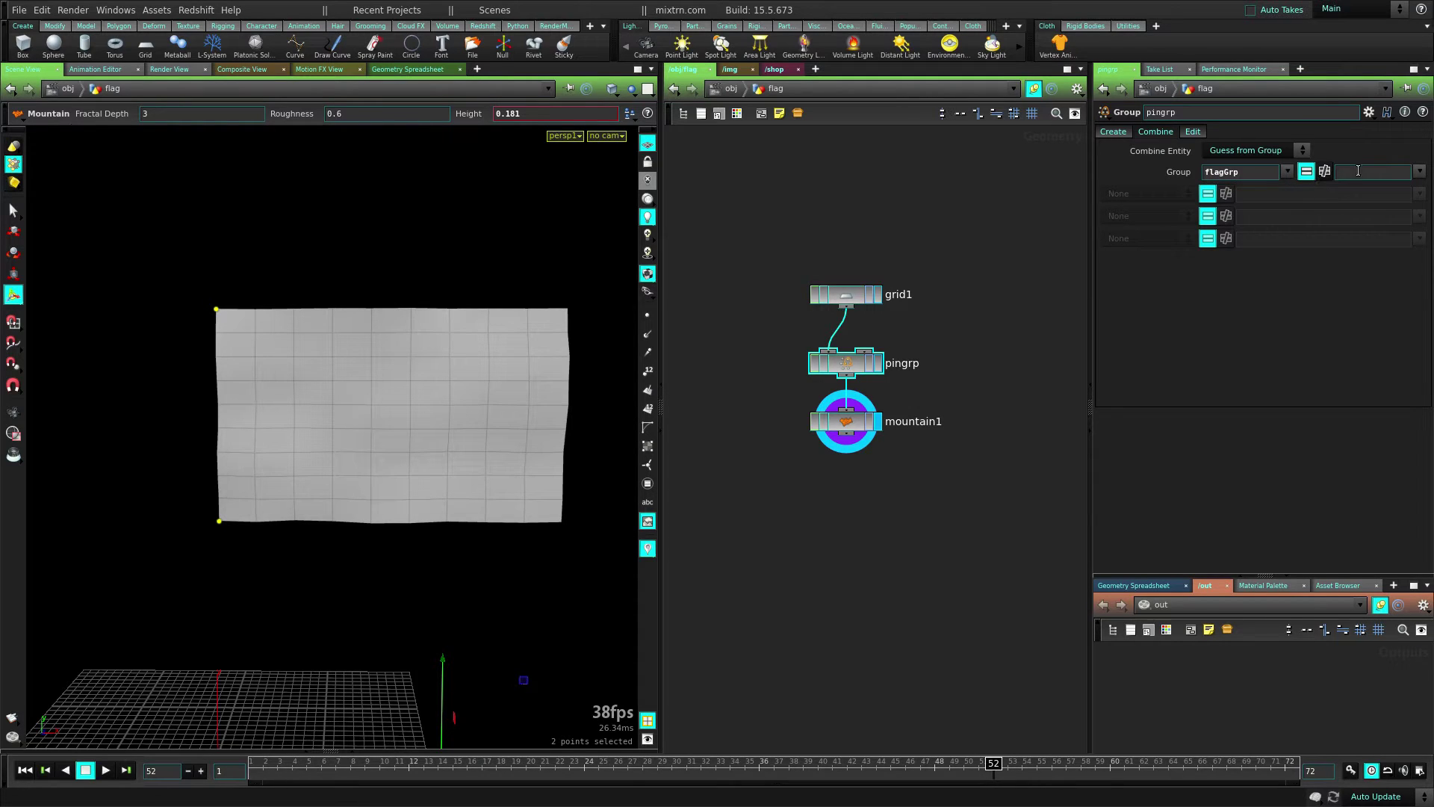
{"action": "left_click", "coordinate": [1420, 172]}
{"action": "left_click", "coordinate": [1390, 173]}
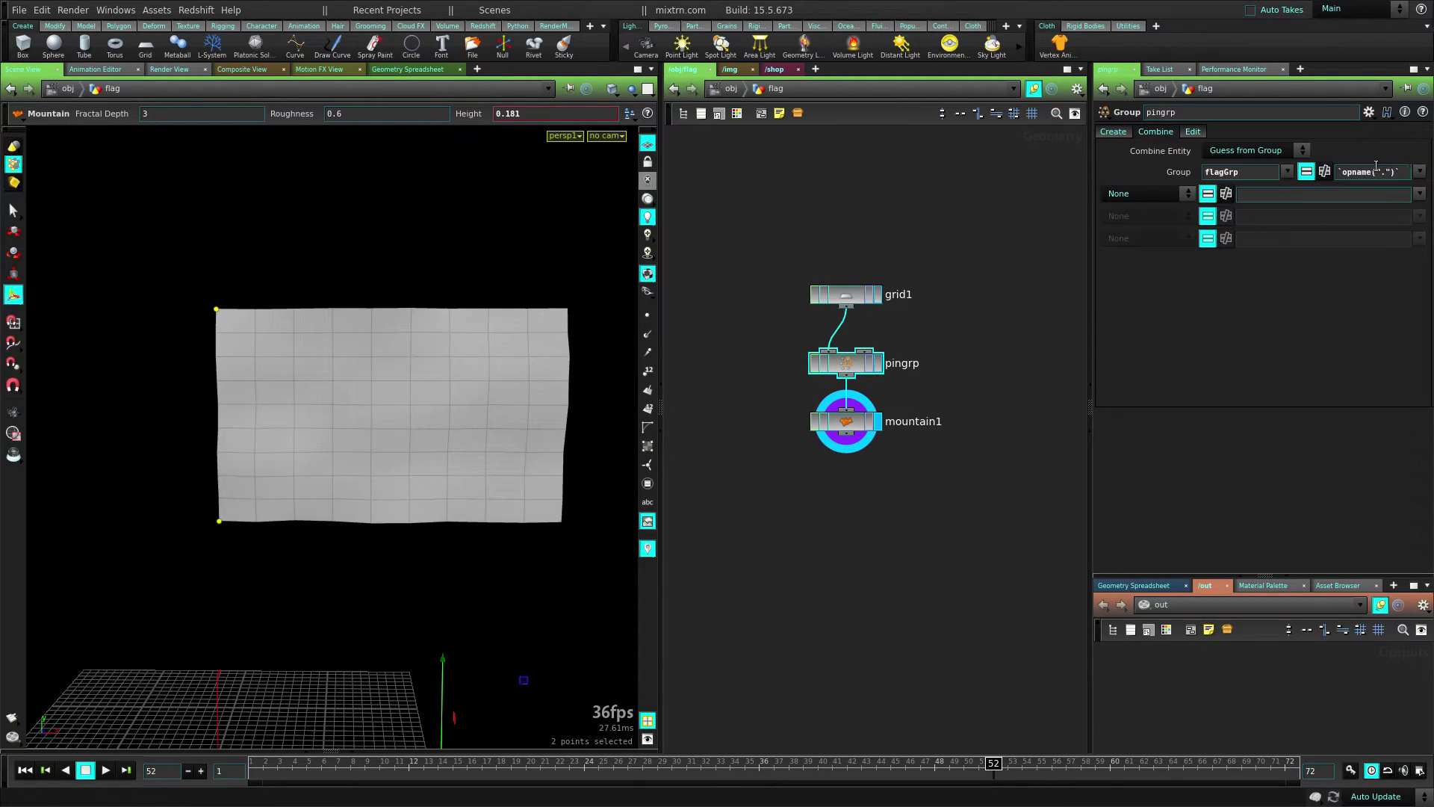
{"action": "left_click", "coordinate": [1325, 173]}
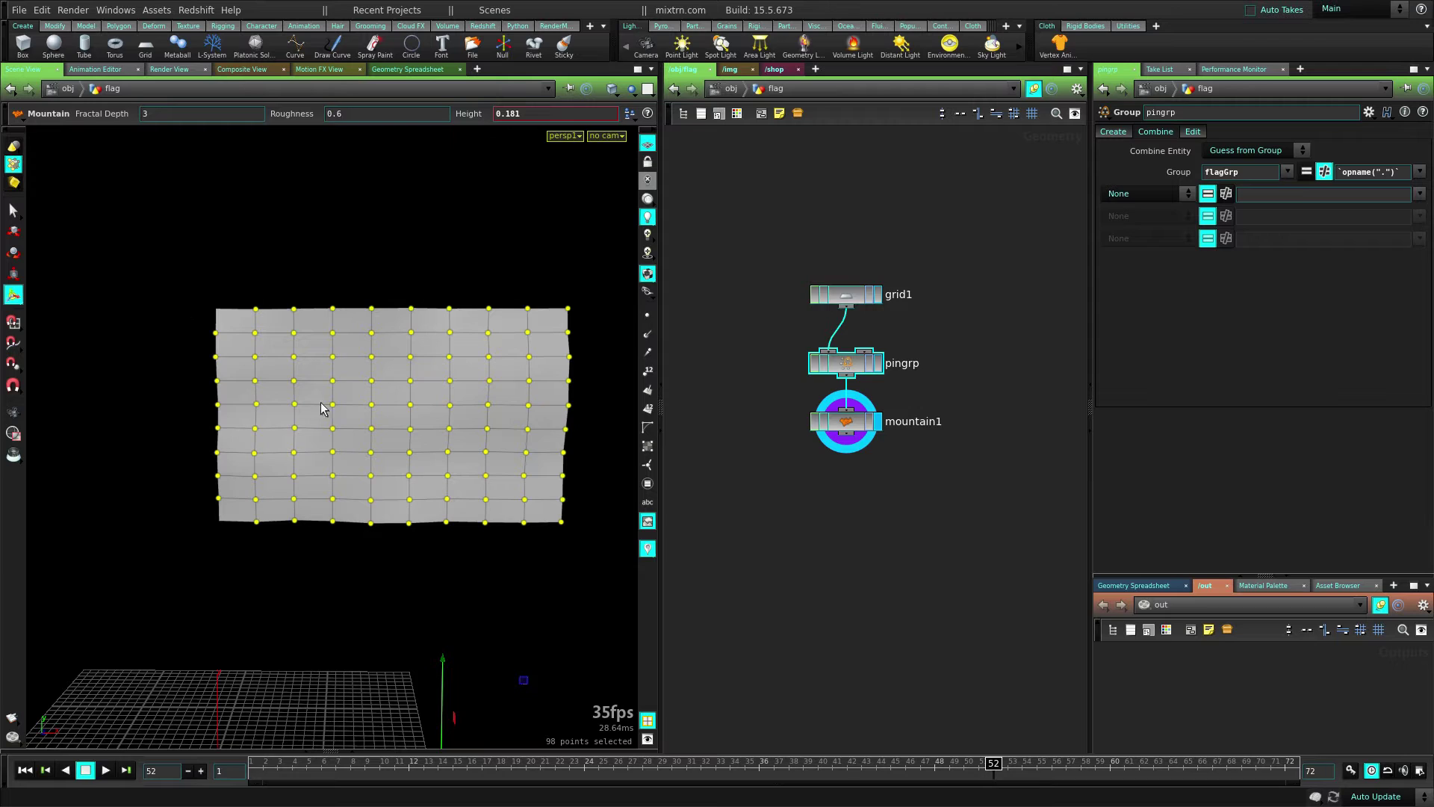
- Set the mountain node's Point Group to flagGrp
{"action": "left_click", "coordinate": [845, 423]}
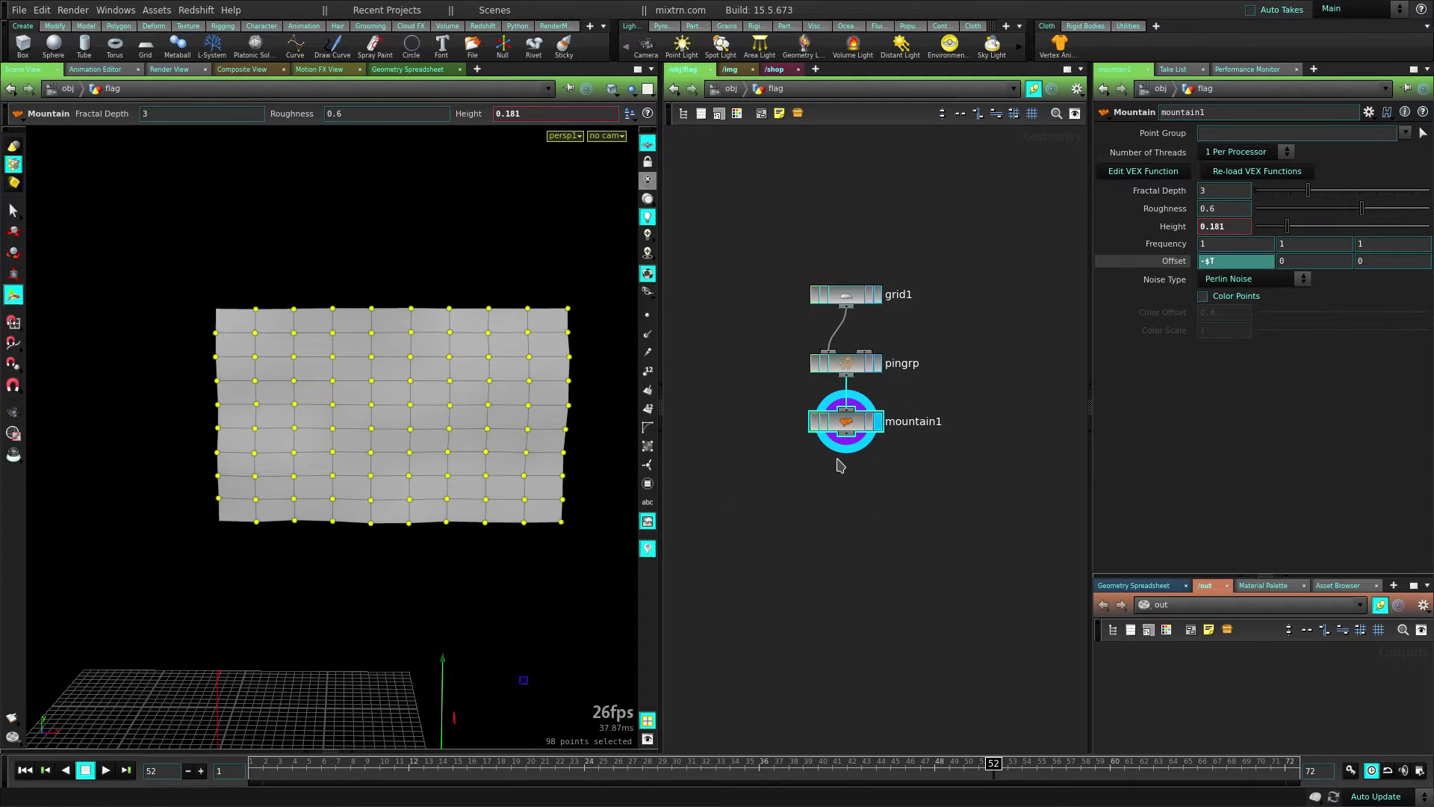
{"action": "middle_click_drag", "start_coordinate": [839, 460], "coordinate": [845, 383]}
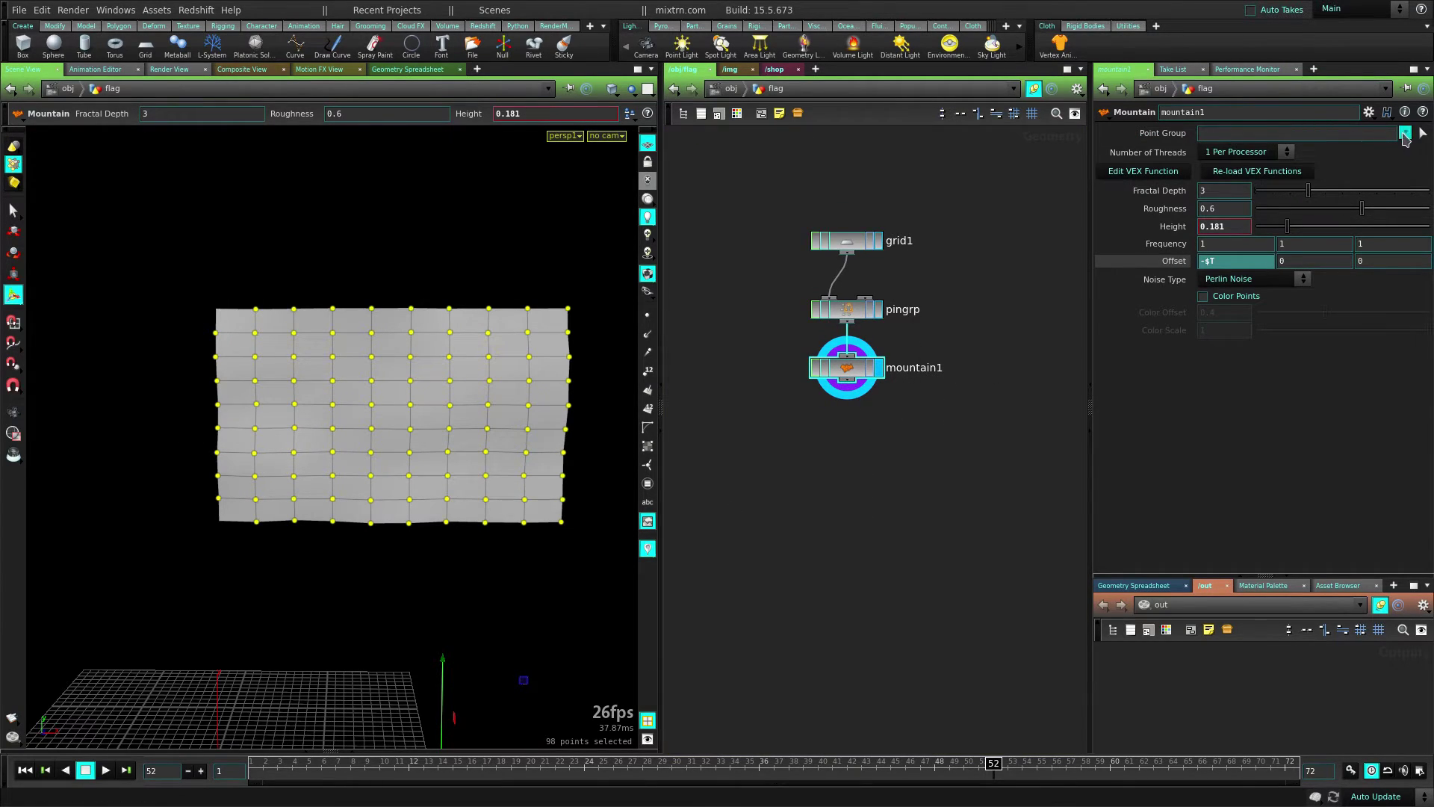
{"action": "left_click", "coordinate": [1407, 134]}
{"action": "left_click", "coordinate": [1315, 151]}
- Play the flag animation and examine the pinned pole-side corners from several angles
{"action": "left_click_drag", "start_coordinate": [317, 490], "coordinate": [391, 503], "text": "alt"}
{"action": "left_click", "coordinate": [105, 771]}
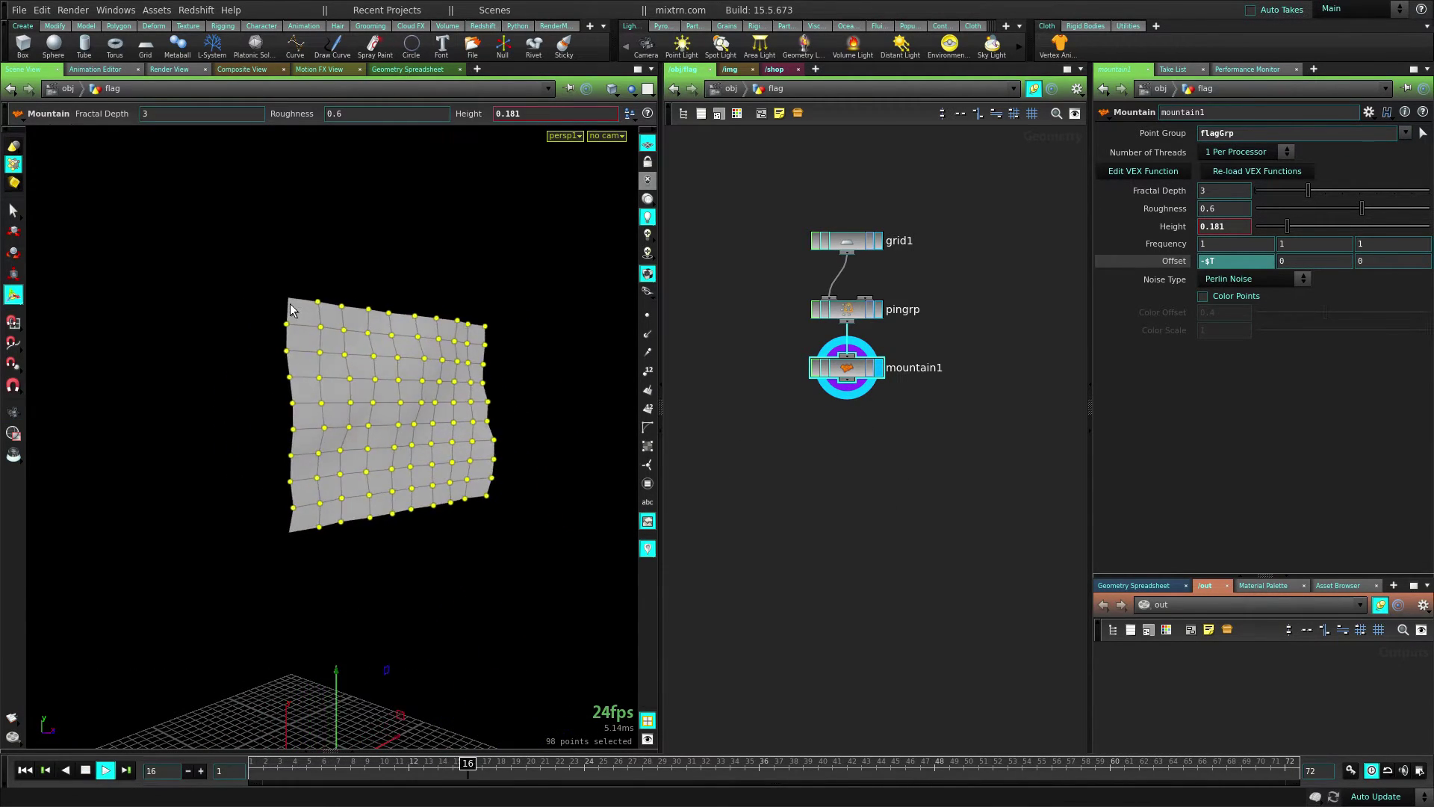
{"action": "key", "text": "Escape"}
{"action": "left_click_drag", "start_coordinate": [293, 553], "coordinate": [378, 547]}
{"action": "key", "text": "Return"}
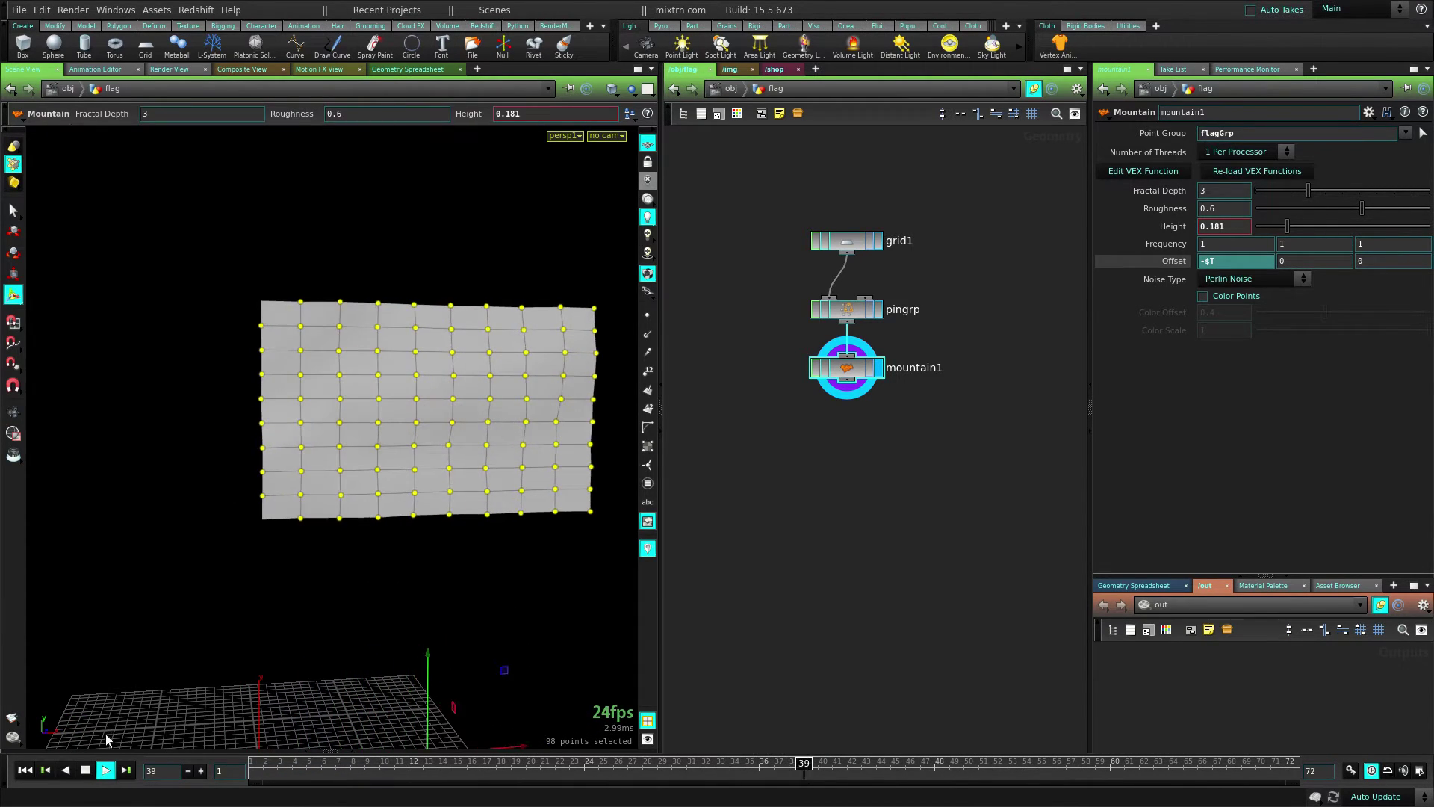
{"action": "left_click", "coordinate": [87, 771]}
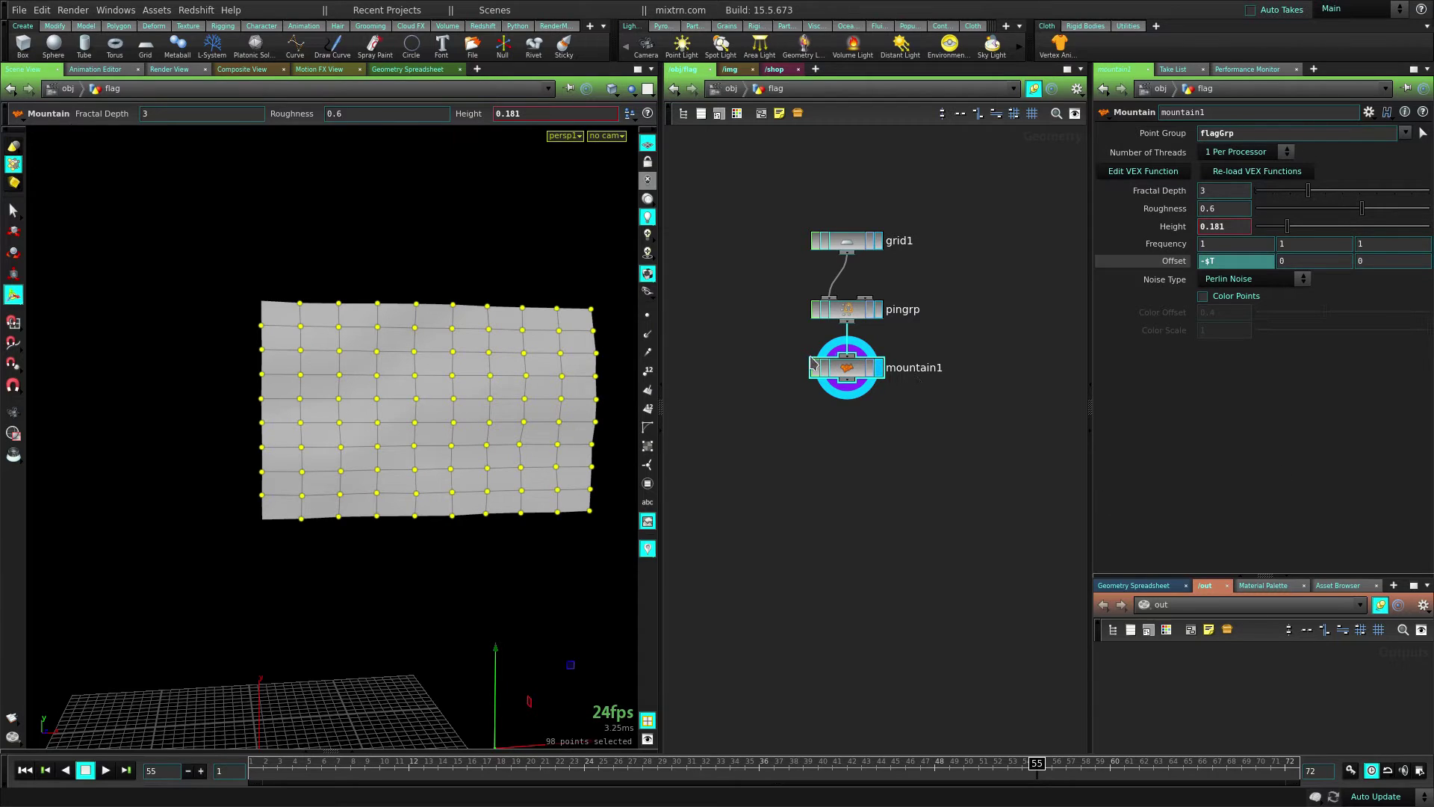
- Select the flag's middle horizontal row of points and add a Soft Transform node to them after the mountain node
{"action": "key", "text": "Escape"}
{"action": "middle_click_drag", "start_coordinate": [454, 471], "coordinate": [358, 471]}
{"action": "key", "text": "Return"}
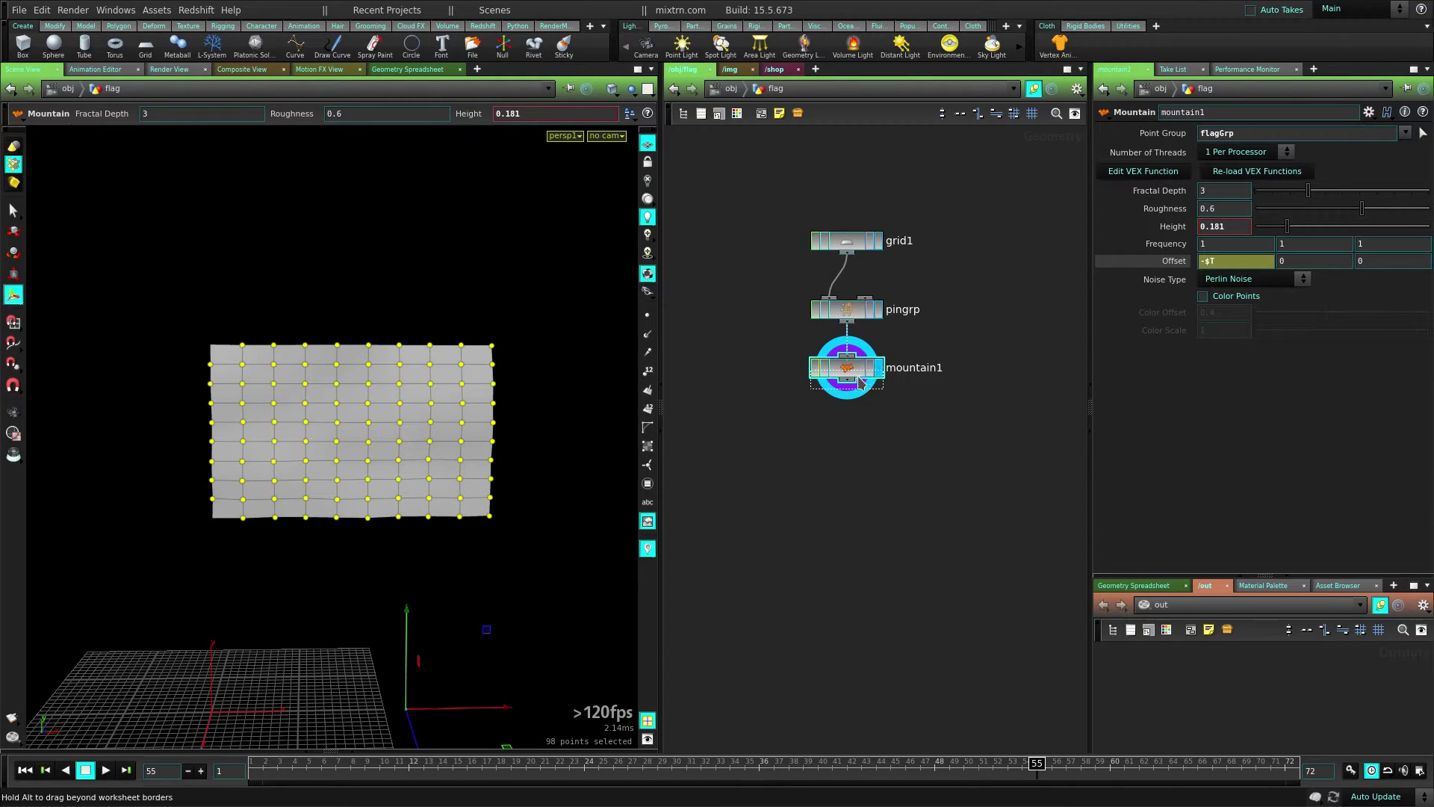
{"action": "left_click_drag", "start_coordinate": [814, 369], "coordinate": [814, 385]}
{"action": "key", "text": "s"}
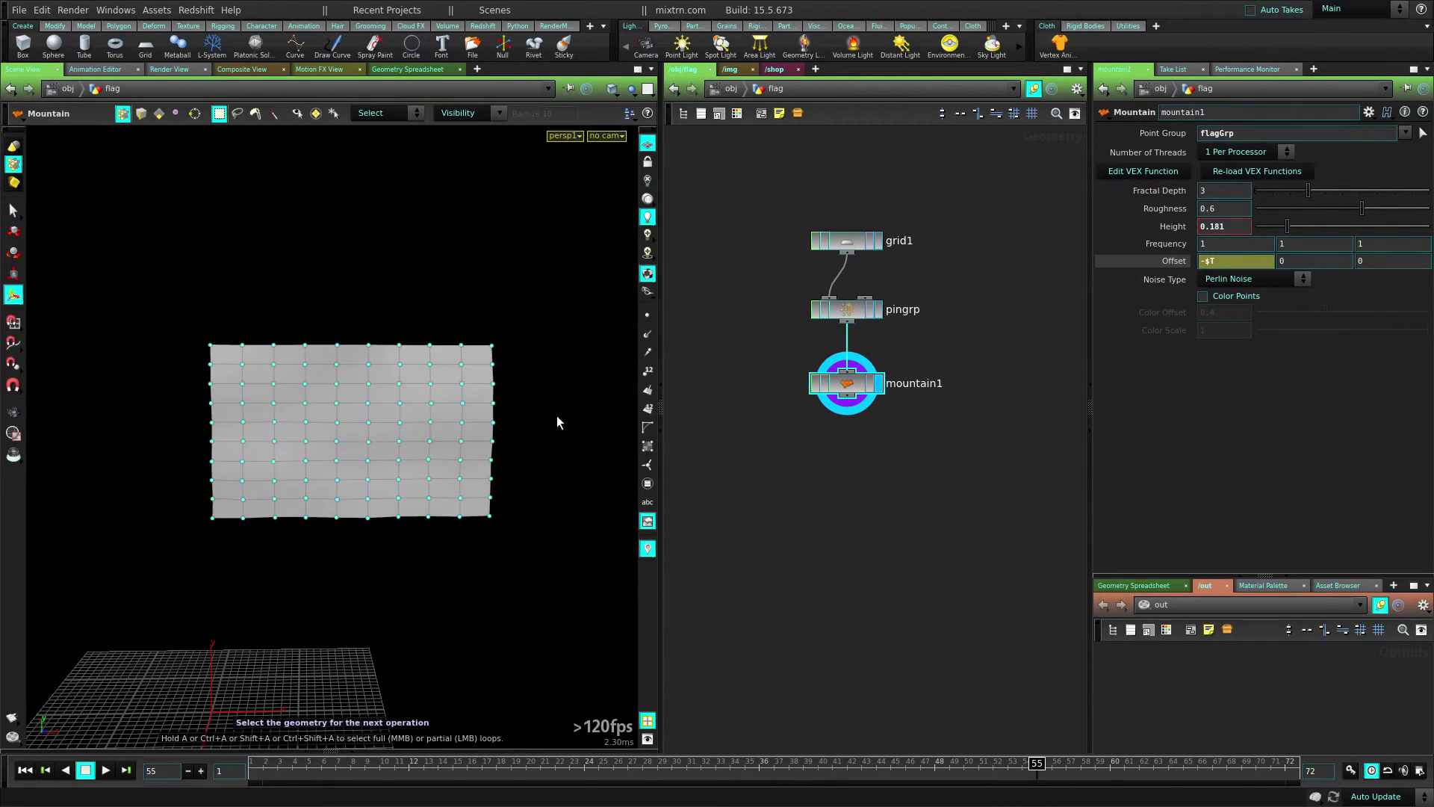
{"action": "left_click_drag", "start_coordinate": [436, 416], "coordinate": [173, 432]}
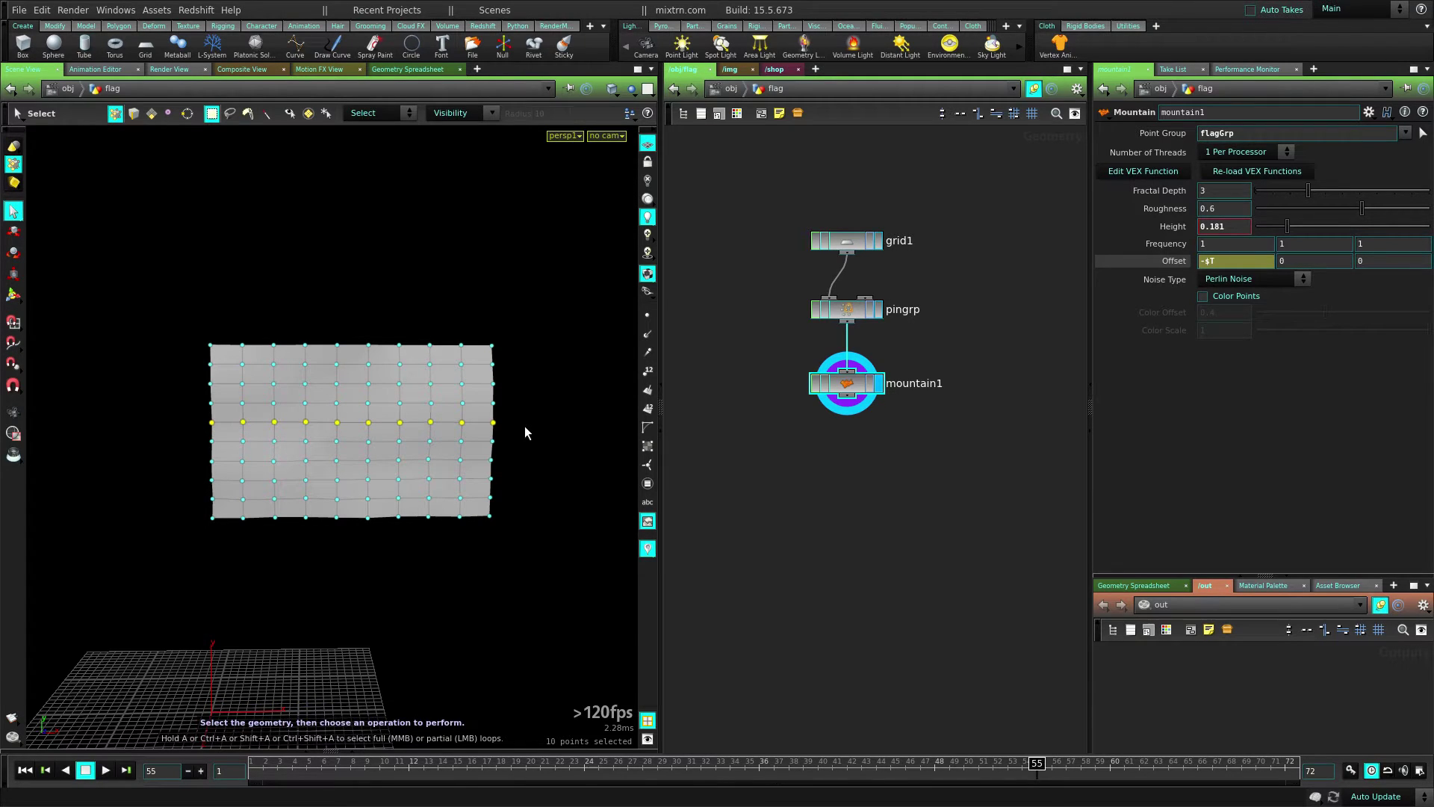
{"action": "key", "text": "Tab"}
{"action": "type", "text": "soft"}
{"action": "key", "text": "Down"}
{"action": "key", "text": "Return"}
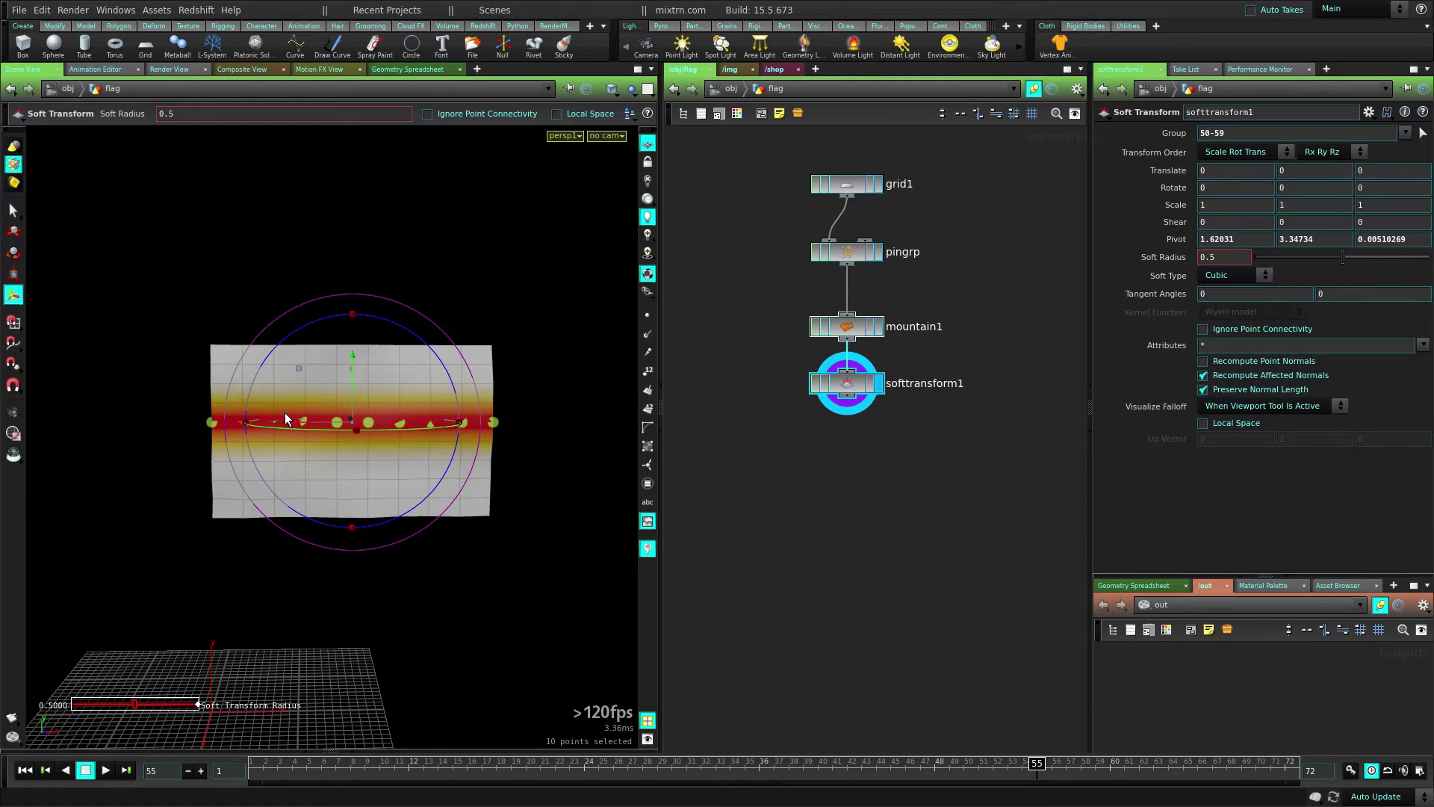
- Move the middle row of points about 0.15 in X, away from the pole, with the Soft Transform
{"action": "left_click_drag", "start_coordinate": [286, 420], "coordinate": [298, 419]}
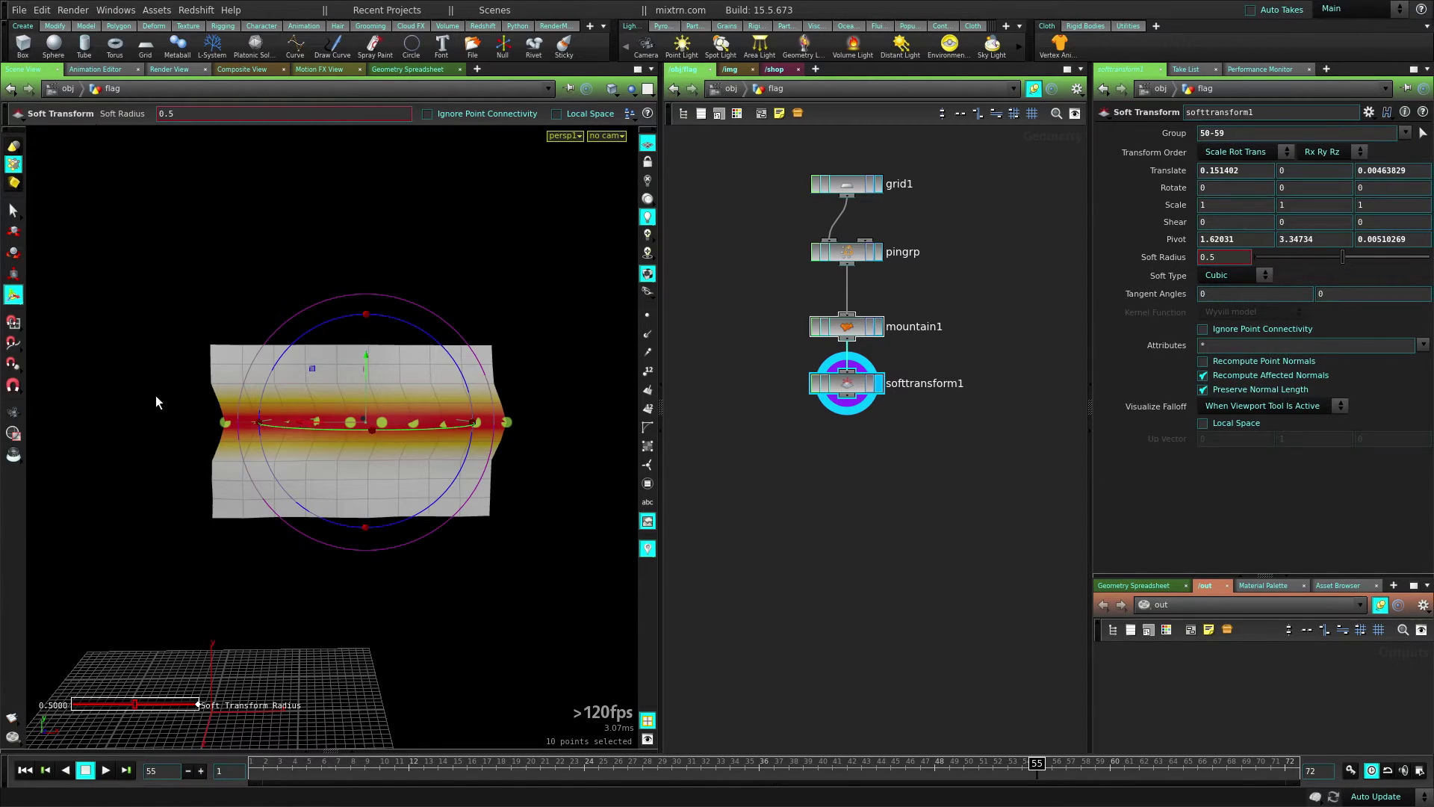
{"action": "key", "text": "Escape"}
{"action": "left_click_drag", "start_coordinate": [167, 505], "coordinate": [192, 527]}
{"action": "key", "text": "Return"}
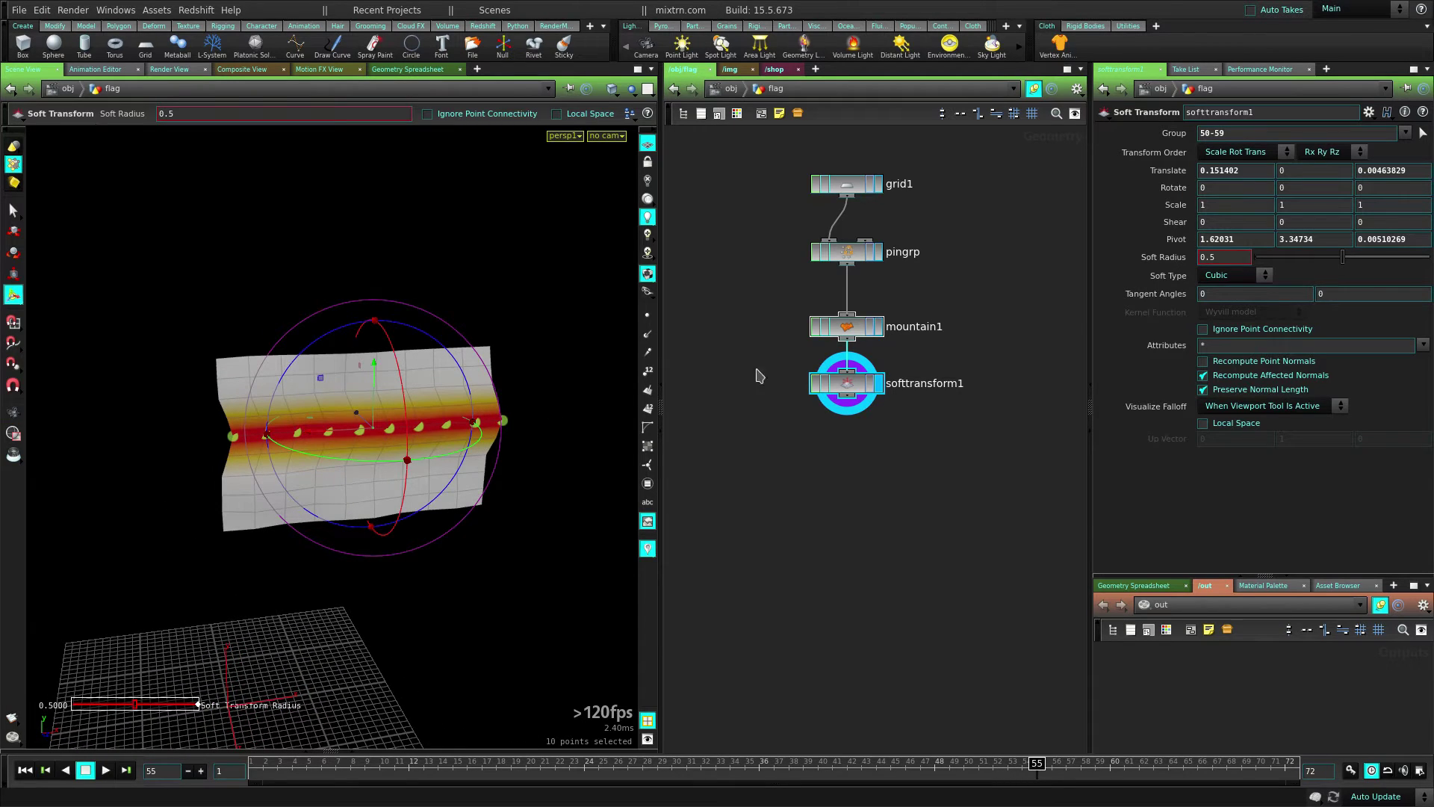
- Set the Soft Transform's Soft Type to Quadratic and its Soft Radius to 0.849
{"action": "left_click_drag", "start_coordinate": [1342, 257], "coordinate": [1429, 257]}
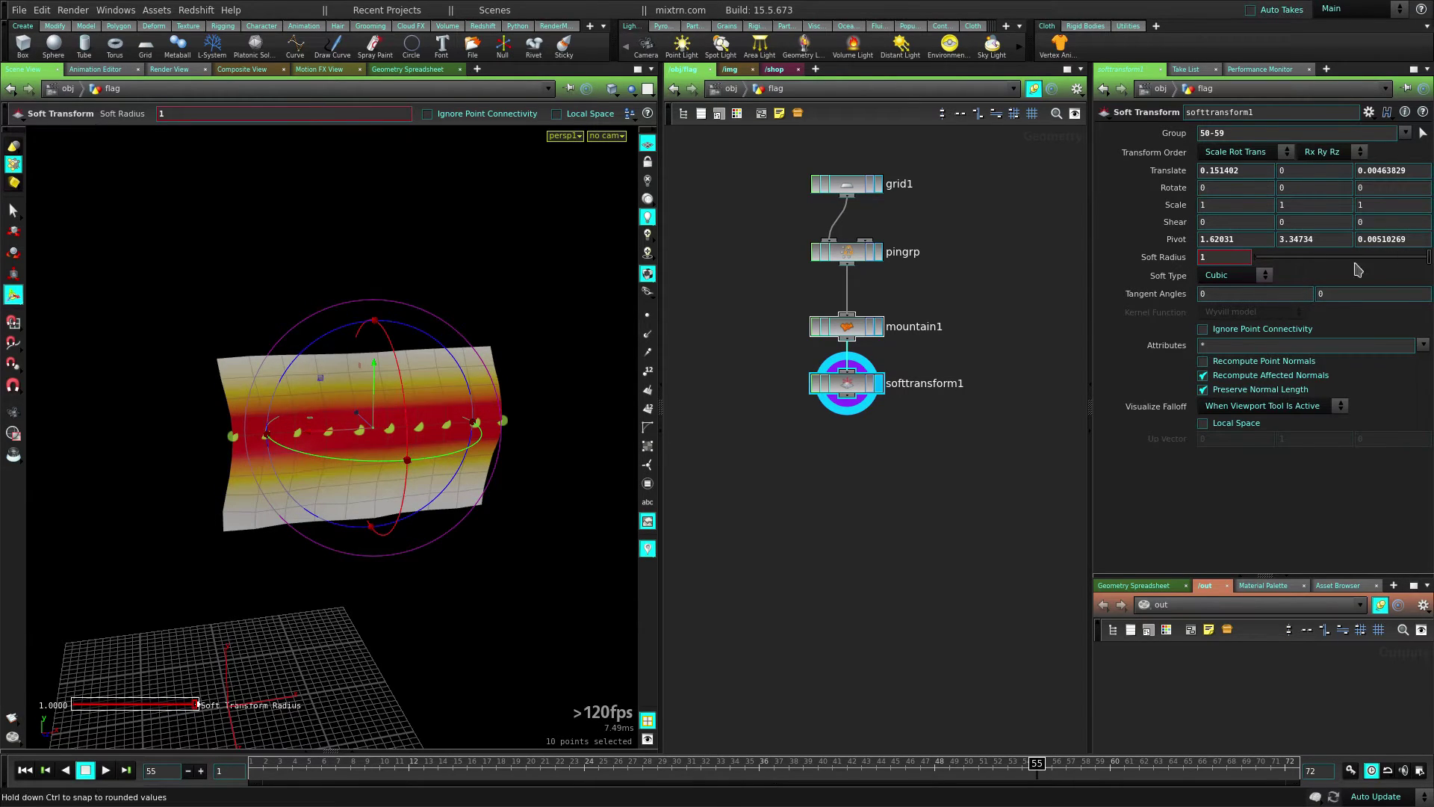
{"action": "key", "text": "Escape"}
{"action": "left_click_drag", "start_coordinate": [388, 448], "coordinate": [409, 477]}
{"action": "key", "text": "Return"}
{"action": "left_click", "coordinate": [1232, 276]}
{"action": "left_click", "coordinate": [1231, 305]}
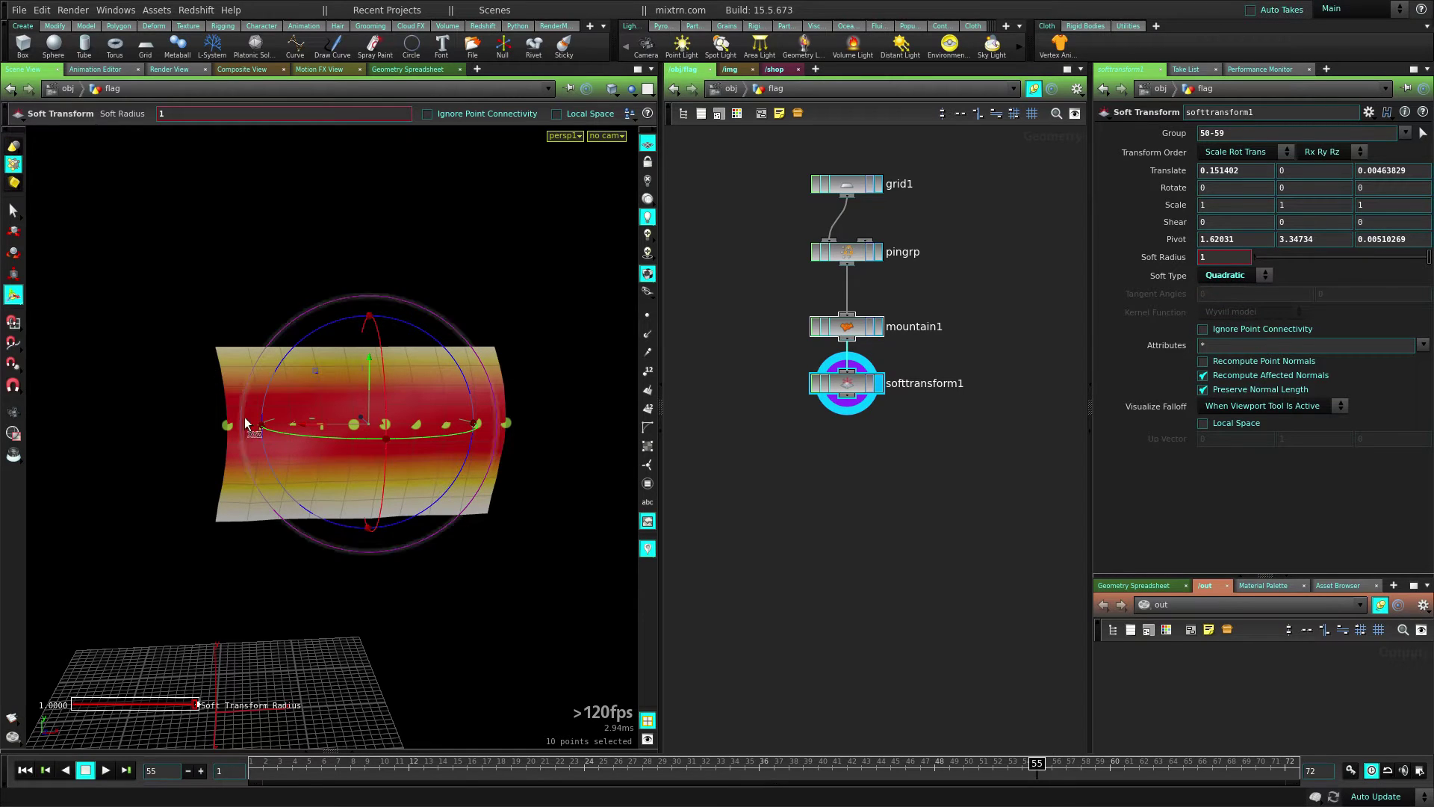
{"action": "left_click_drag", "start_coordinate": [1427, 257], "coordinate": [1383, 263]}
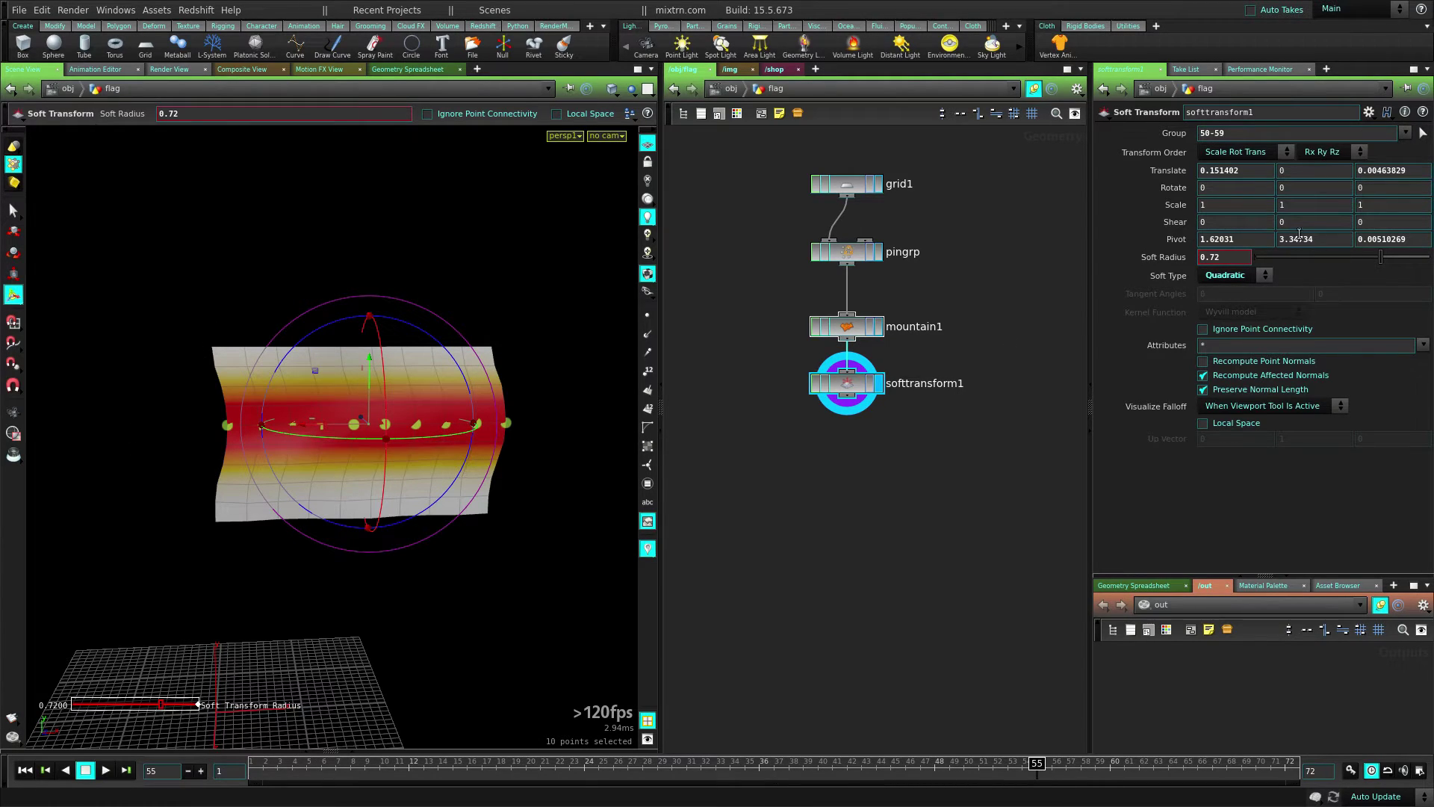
{"action": "left_click_drag", "start_coordinate": [1382, 258], "coordinate": [1403, 261]}
{"action": "left_click", "coordinate": [1406, 133]}
{"action": "left_click", "coordinate": [1367, 161]}
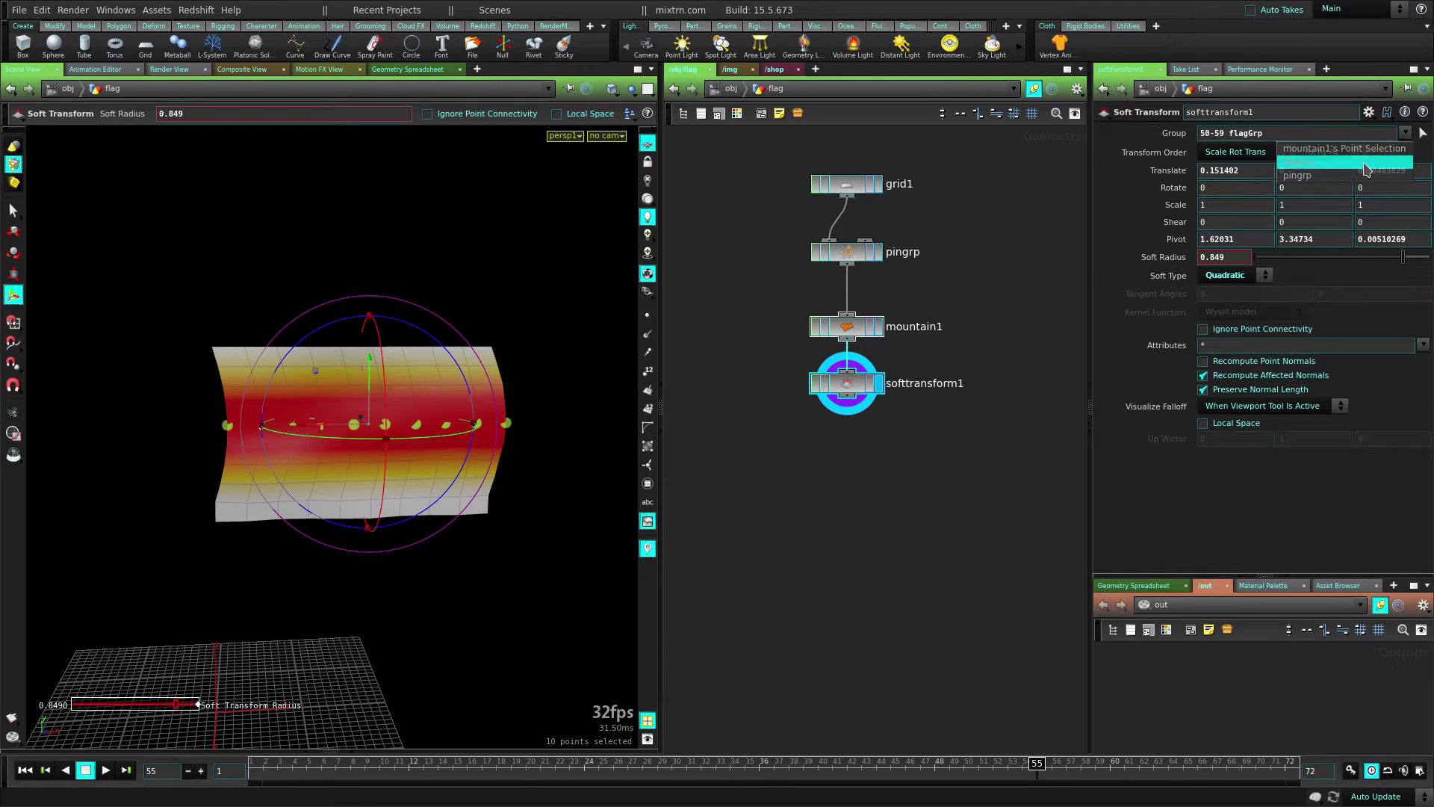
{"action": "key", "text": "ctrl+z"}
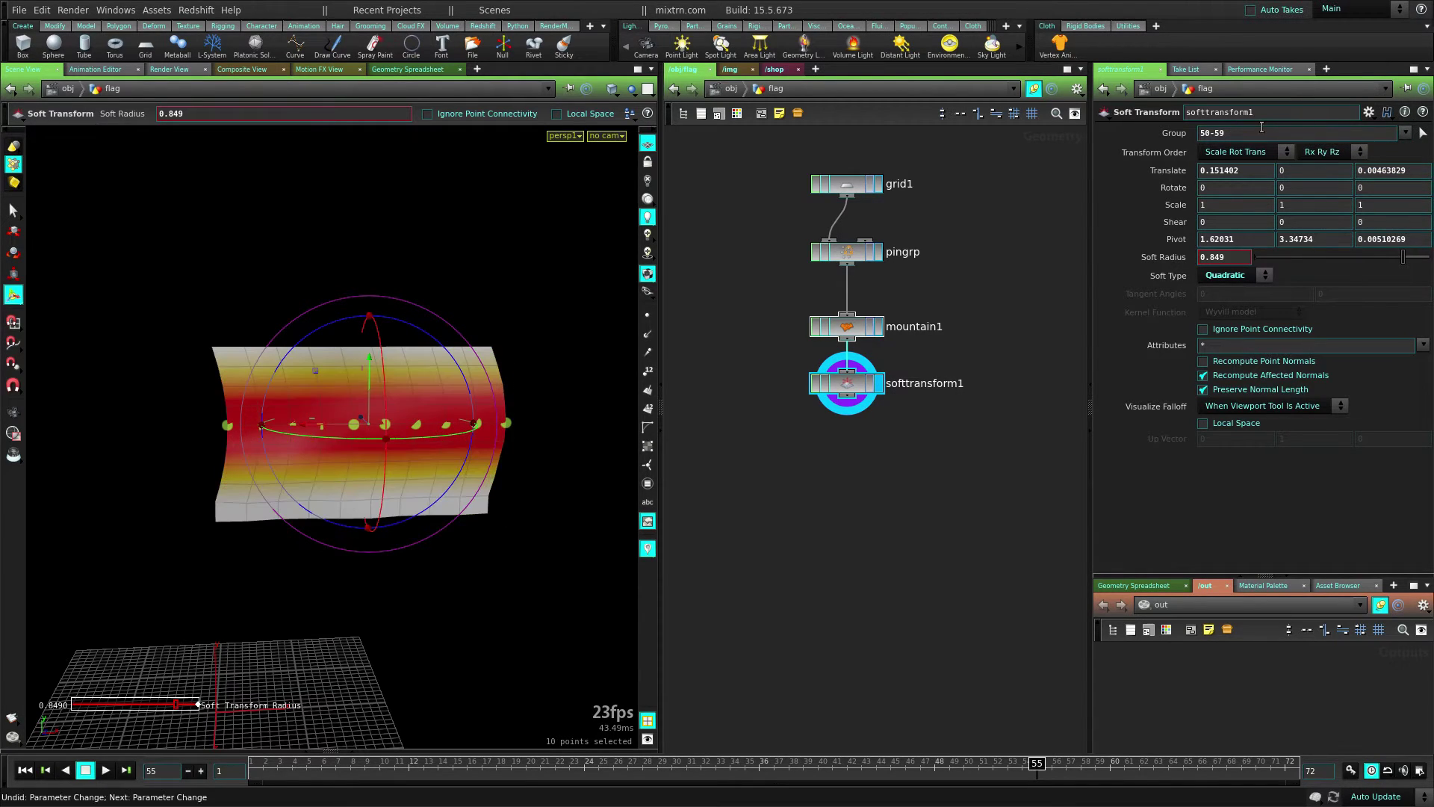
- Move the middle row farther out to about 0.185 in X and set the Soft Radius to 0.94
{"action": "left_click_drag", "start_coordinate": [302, 422], "coordinate": [305, 421]}
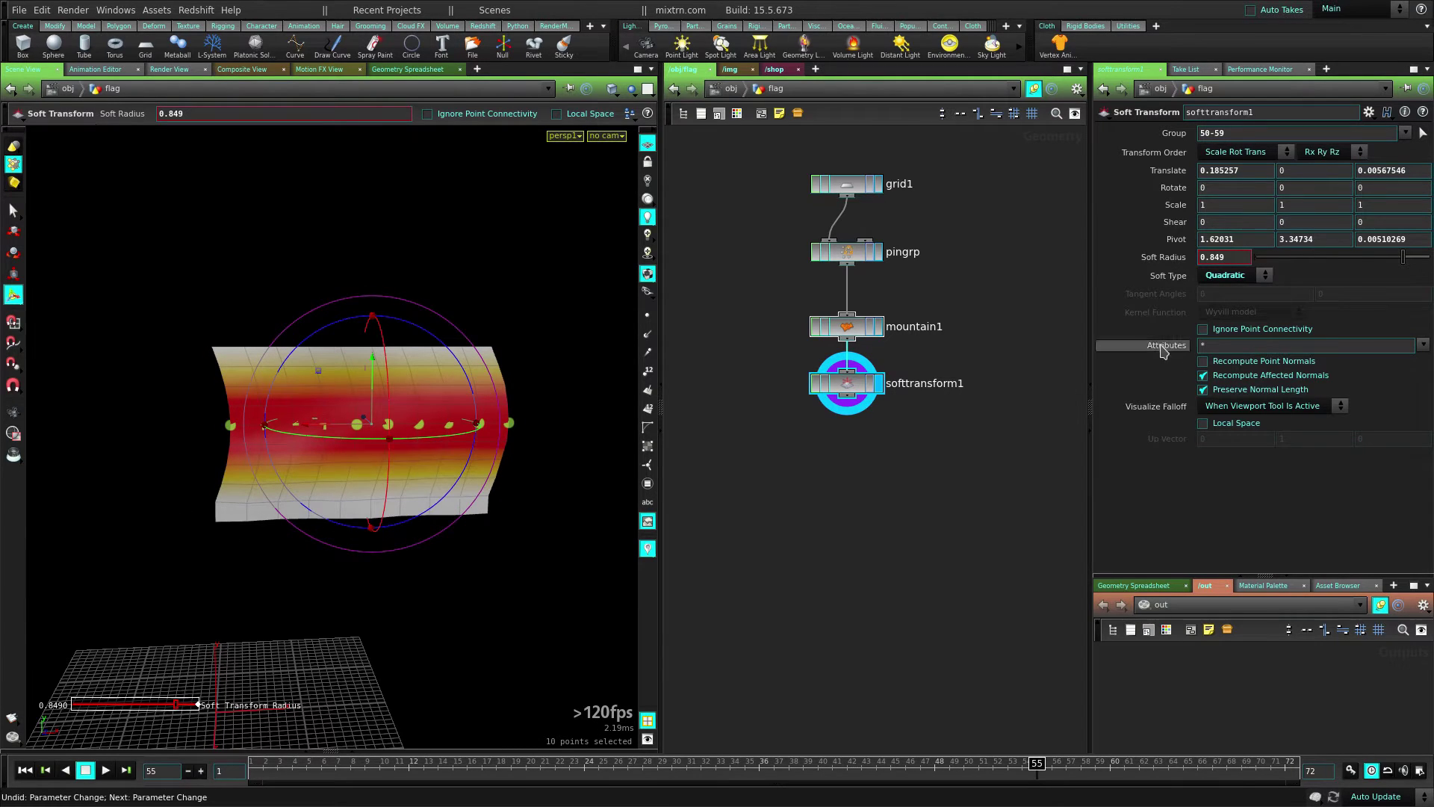
{"action": "left_click_drag", "start_coordinate": [1403, 257], "coordinate": [1422, 259]}
{"action": "left_click_drag", "start_coordinate": [423, 519], "coordinate": [404, 506], "text": "alt"}
- Reorder the network so softtransform1 sits between pingrp and mountain1, with mountain1 displayed and selected
{"action": "left_click_drag", "start_coordinate": [855, 387], "coordinate": [858, 297]}
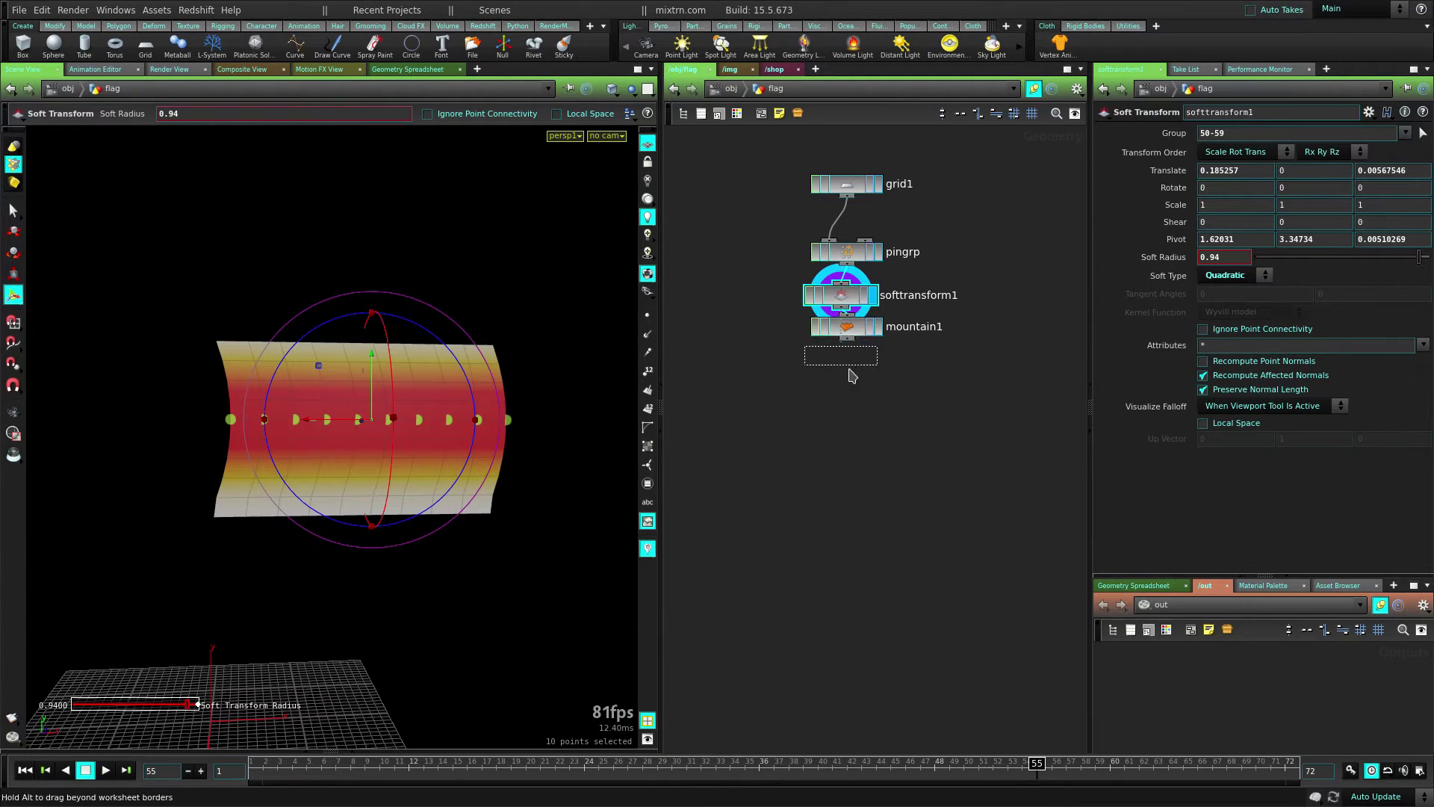
{"action": "left_click", "coordinate": [873, 385]}
{"action": "left_click_drag", "start_coordinate": [843, 387], "coordinate": [849, 382]}
{"action": "left_click_drag", "start_coordinate": [845, 300], "coordinate": [846, 314]}
{"action": "left_click", "coordinate": [845, 382]}
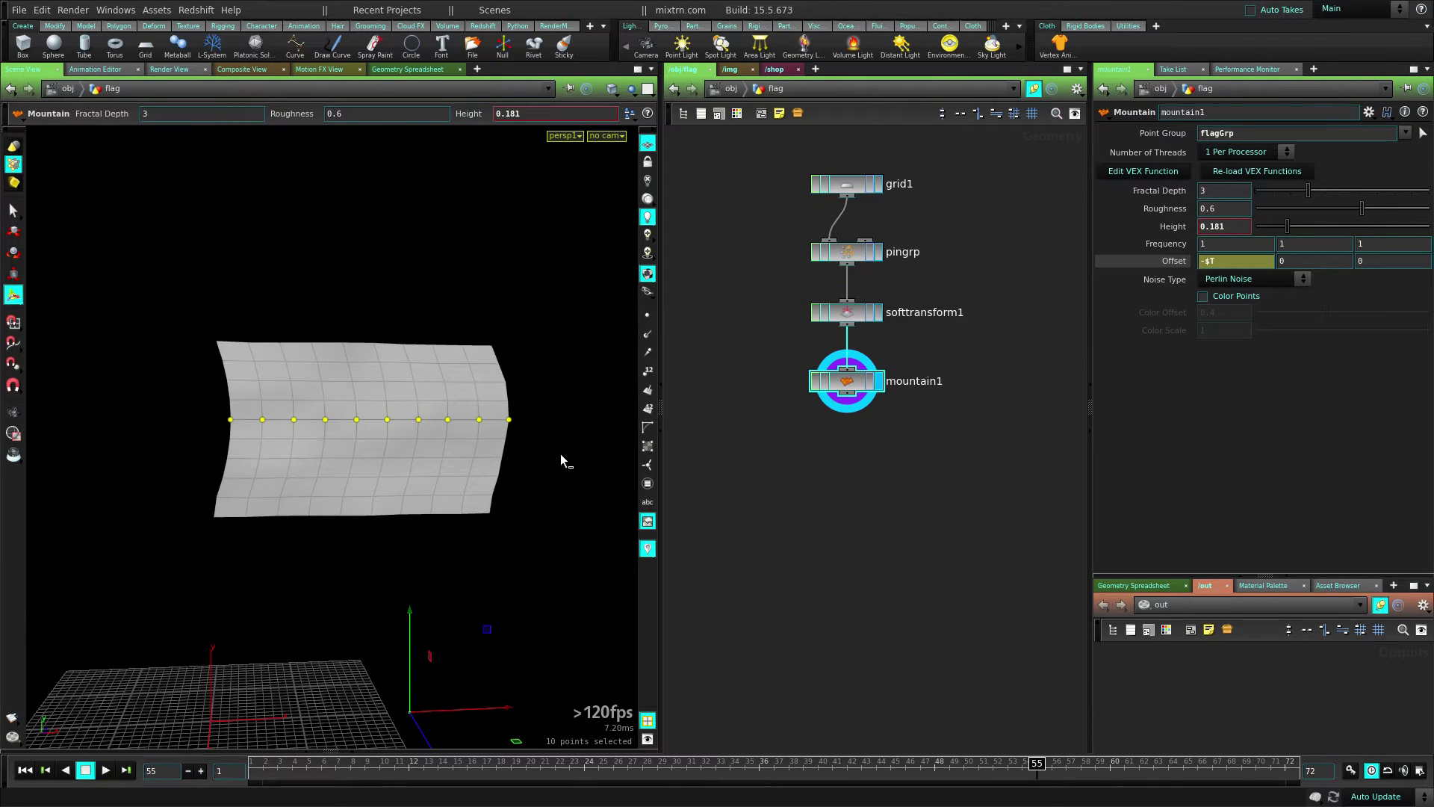
- Play the animation from the first frame and examine the waving flag beside its pole from several angles
{"action": "key", "text": "ctrl+Up"}
{"action": "key", "text": "Up"}
{"action": "left_click_drag", "start_coordinate": [400, 507], "coordinate": [374, 544], "text": "alt"}
{"action": "left_click_drag", "start_coordinate": [395, 603], "coordinate": [576, 560]}
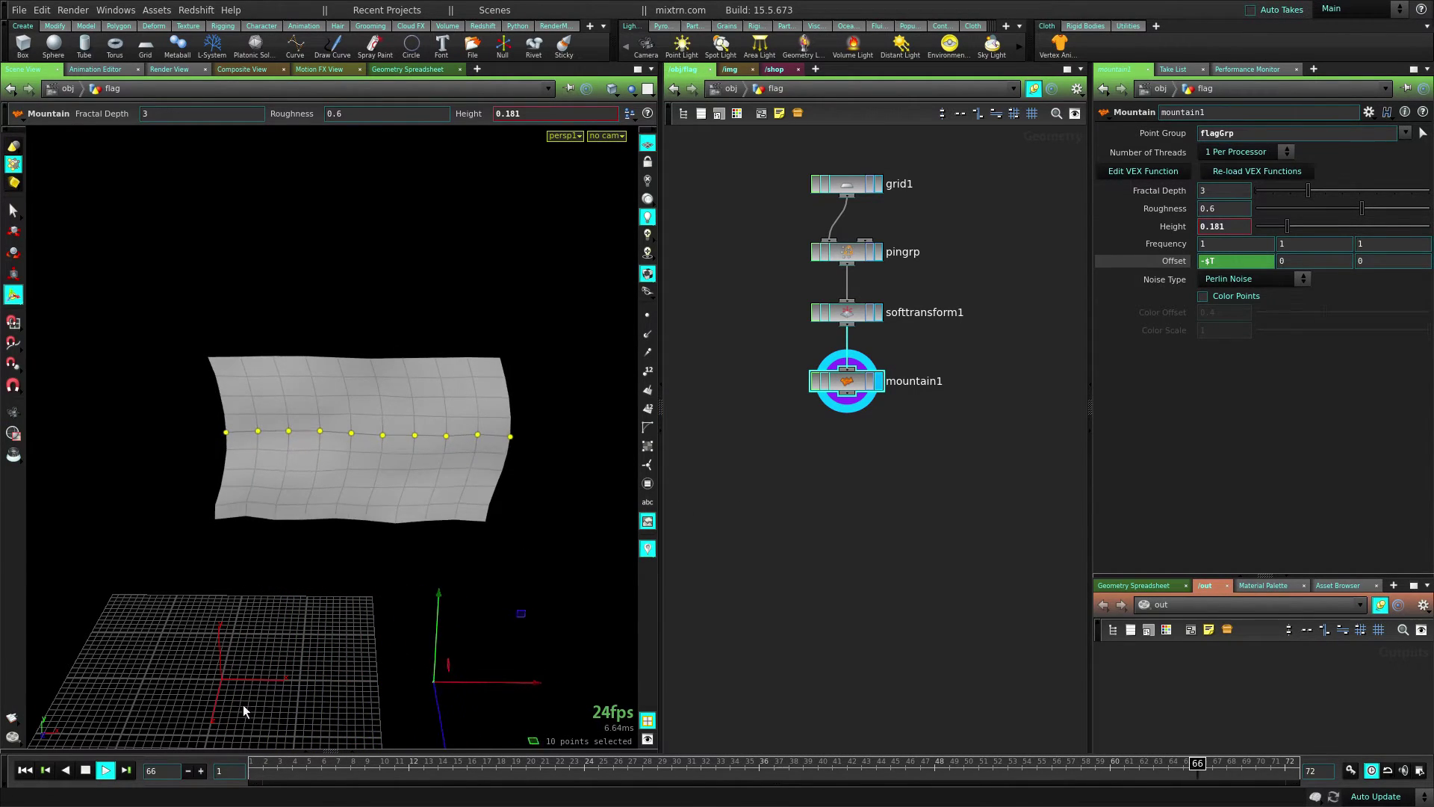
{"action": "left_click", "coordinate": [86, 770]}
{"action": "left_click_drag", "start_coordinate": [553, 497], "coordinate": [551, 458]}
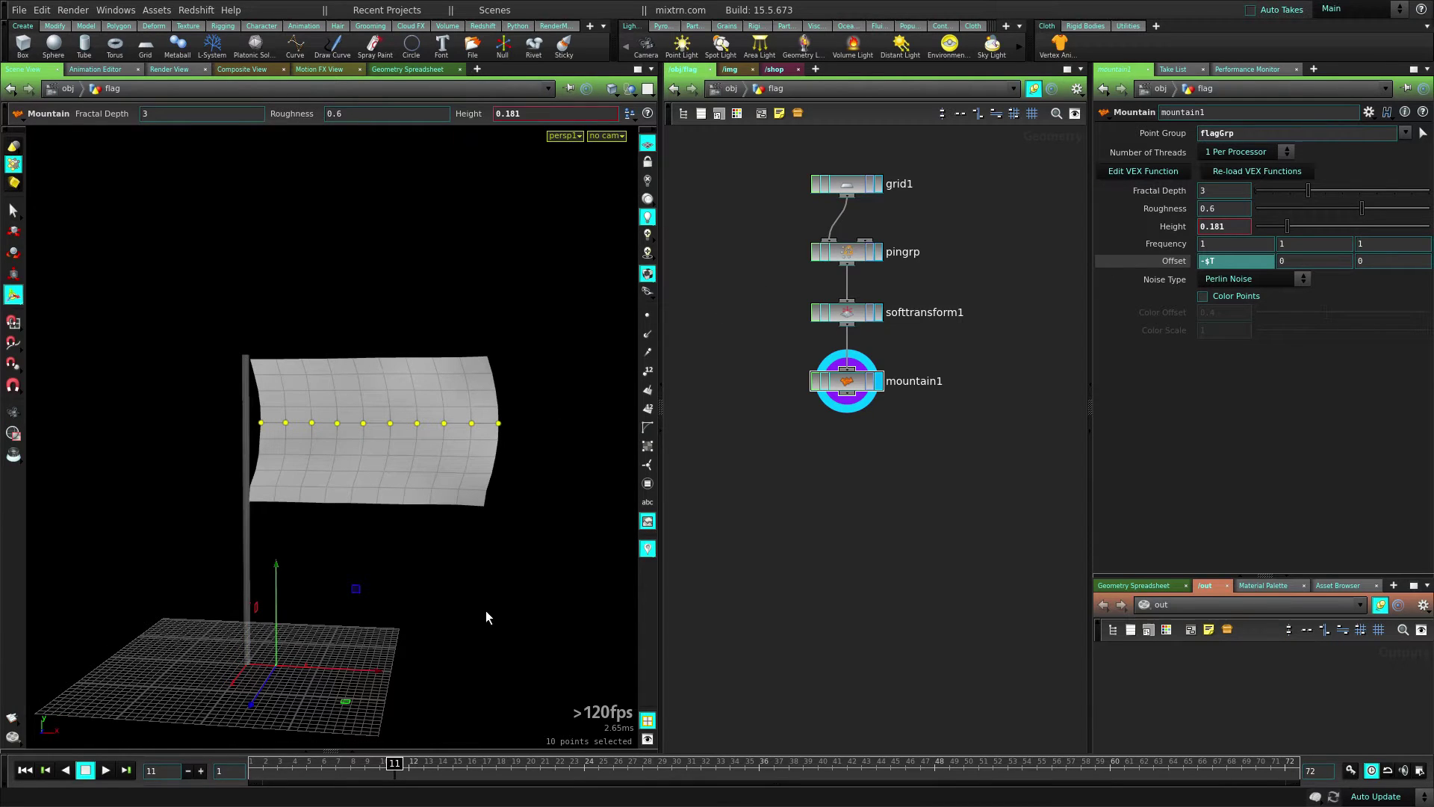
{"action": "key", "text": "s"}
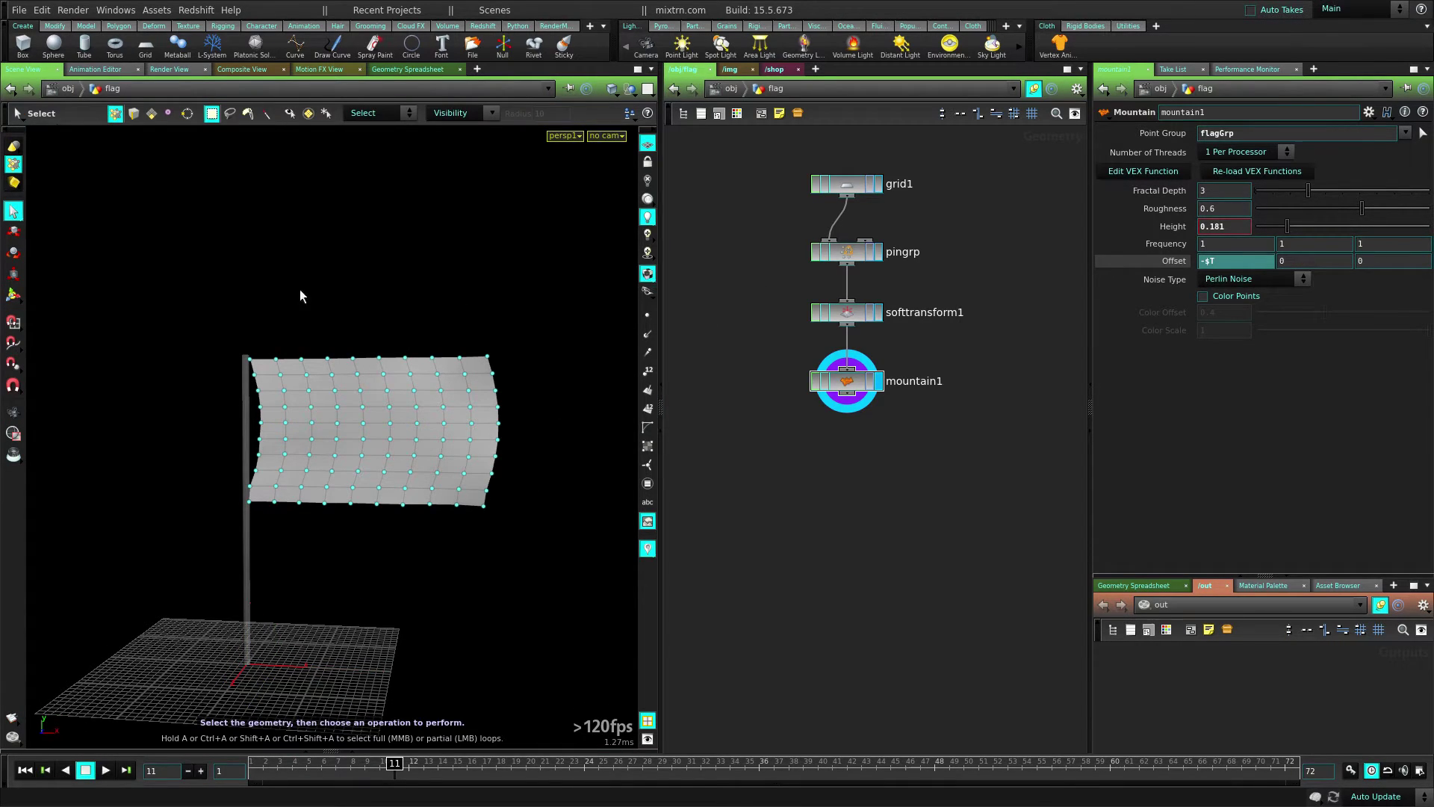
{"action": "left_click", "coordinate": [106, 770]}
{"action": "left_click_drag", "start_coordinate": [505, 592], "coordinate": [443, 579], "text": "alt"}
{"action": "key", "text": "s"}
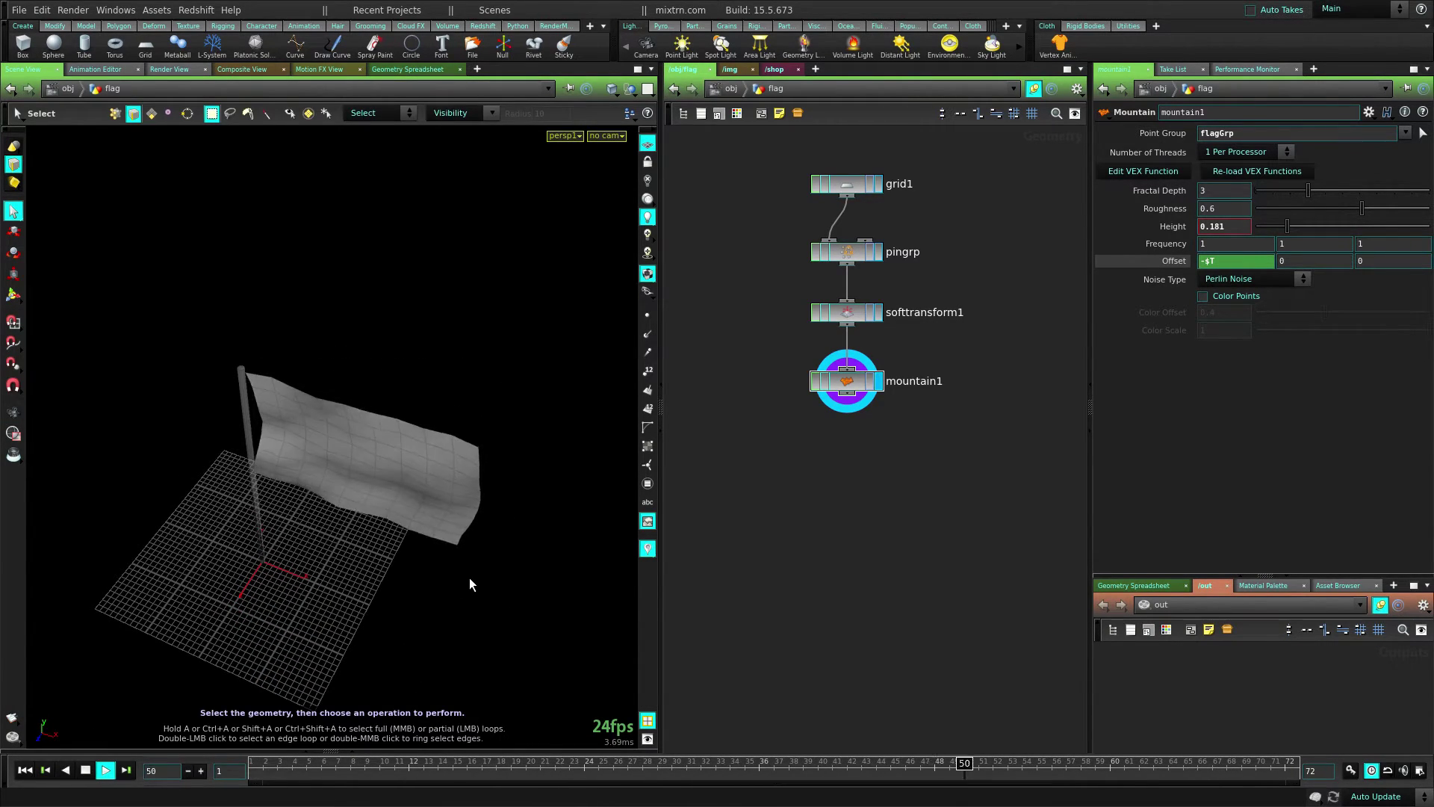
{"action": "left_click_drag", "start_coordinate": [481, 576], "coordinate": [523, 502], "text": "alt"}
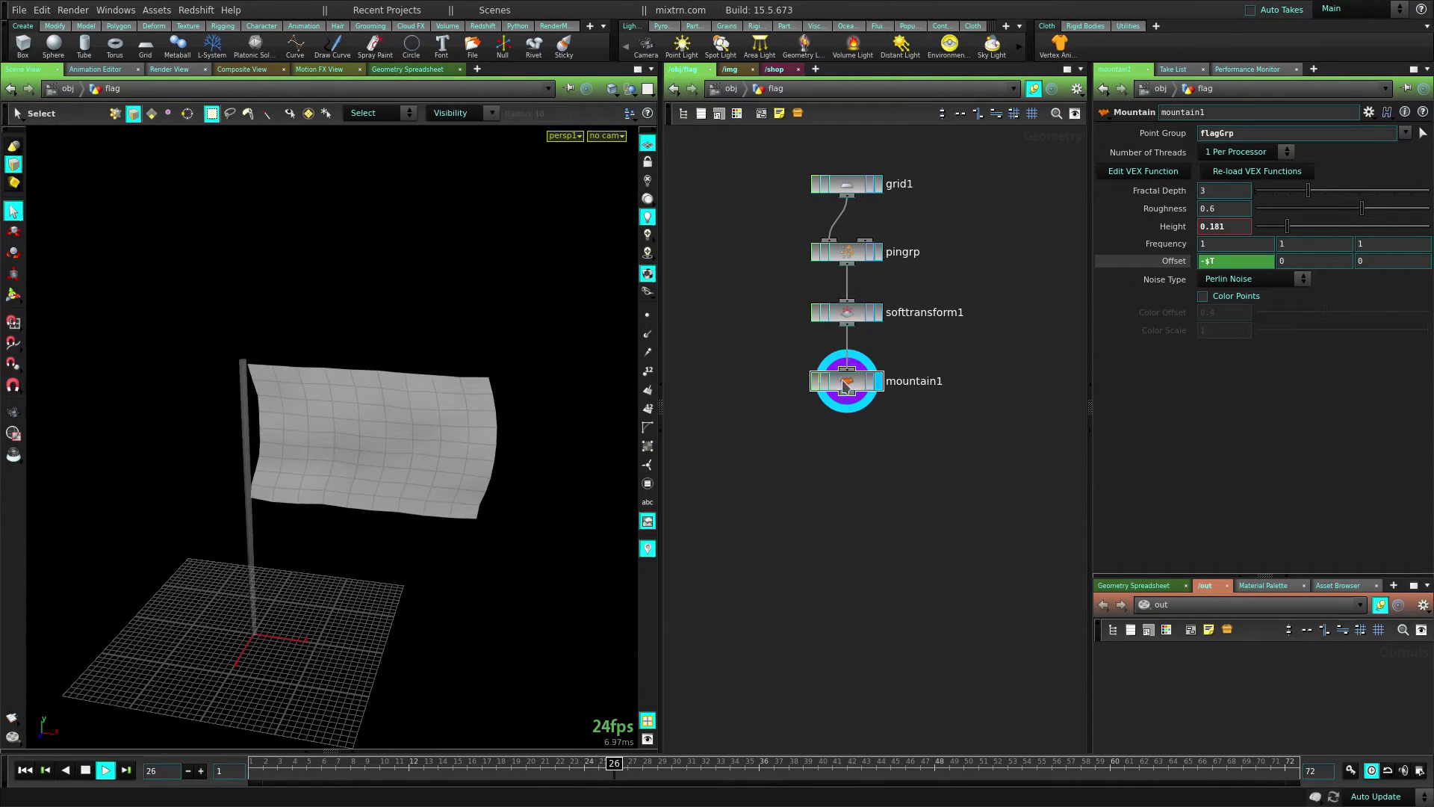
- Increase the mountain node's Height to 0.336 during playback, check the waves around the flag, and stop the animation
{"action": "mouse_move", "coordinate": [1287, 226]}
{"action": "left_mouse_down"}
{"action": "mouse_move", "coordinate": [1337, 228]}
{"action": "mouse_move", "coordinate": [1292, 230]}
{"action": "mouse_move", "coordinate": [1314, 228]}
{"action": "left_mouse_up"}
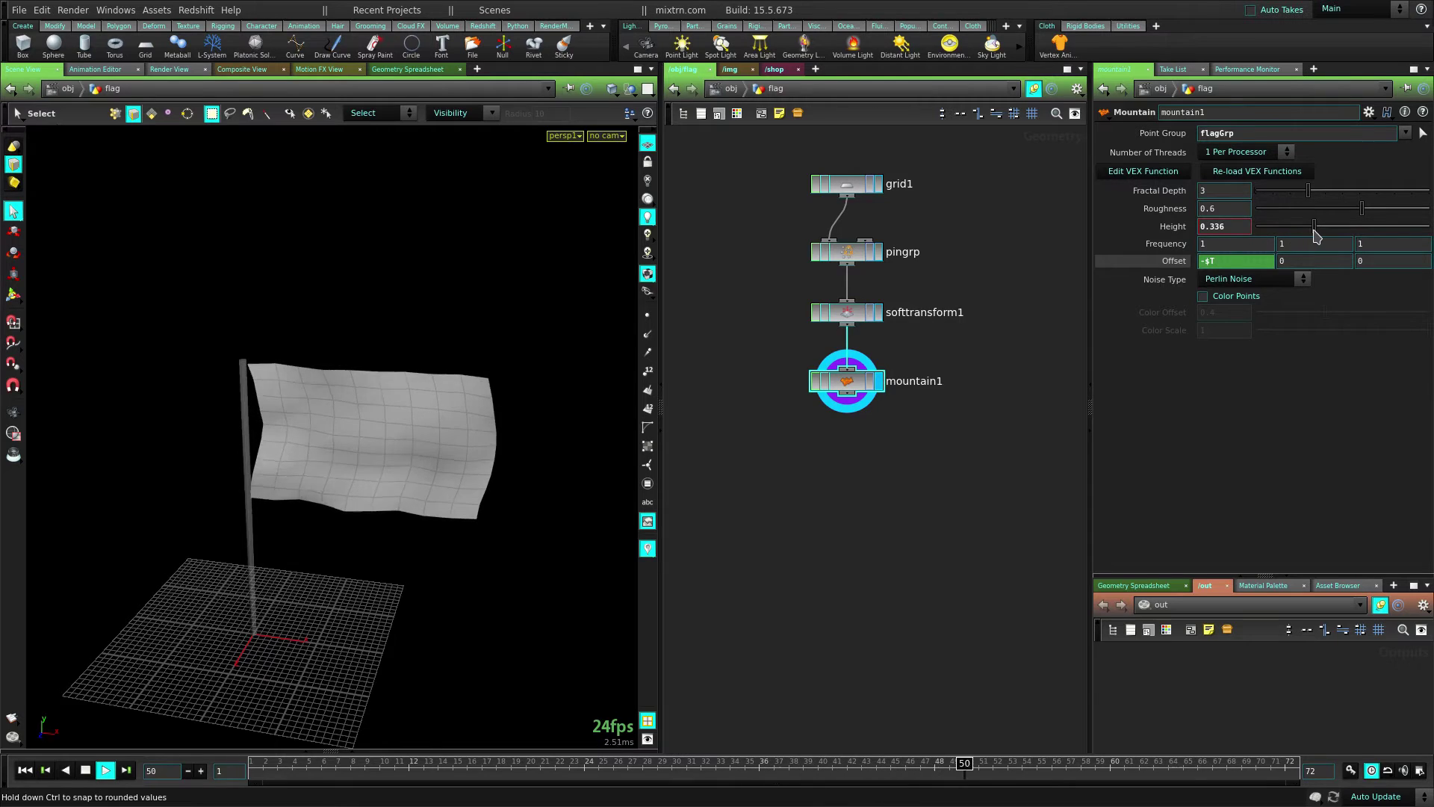
{"action": "left_click_drag", "start_coordinate": [441, 545], "coordinate": [523, 544], "text": "alt"}
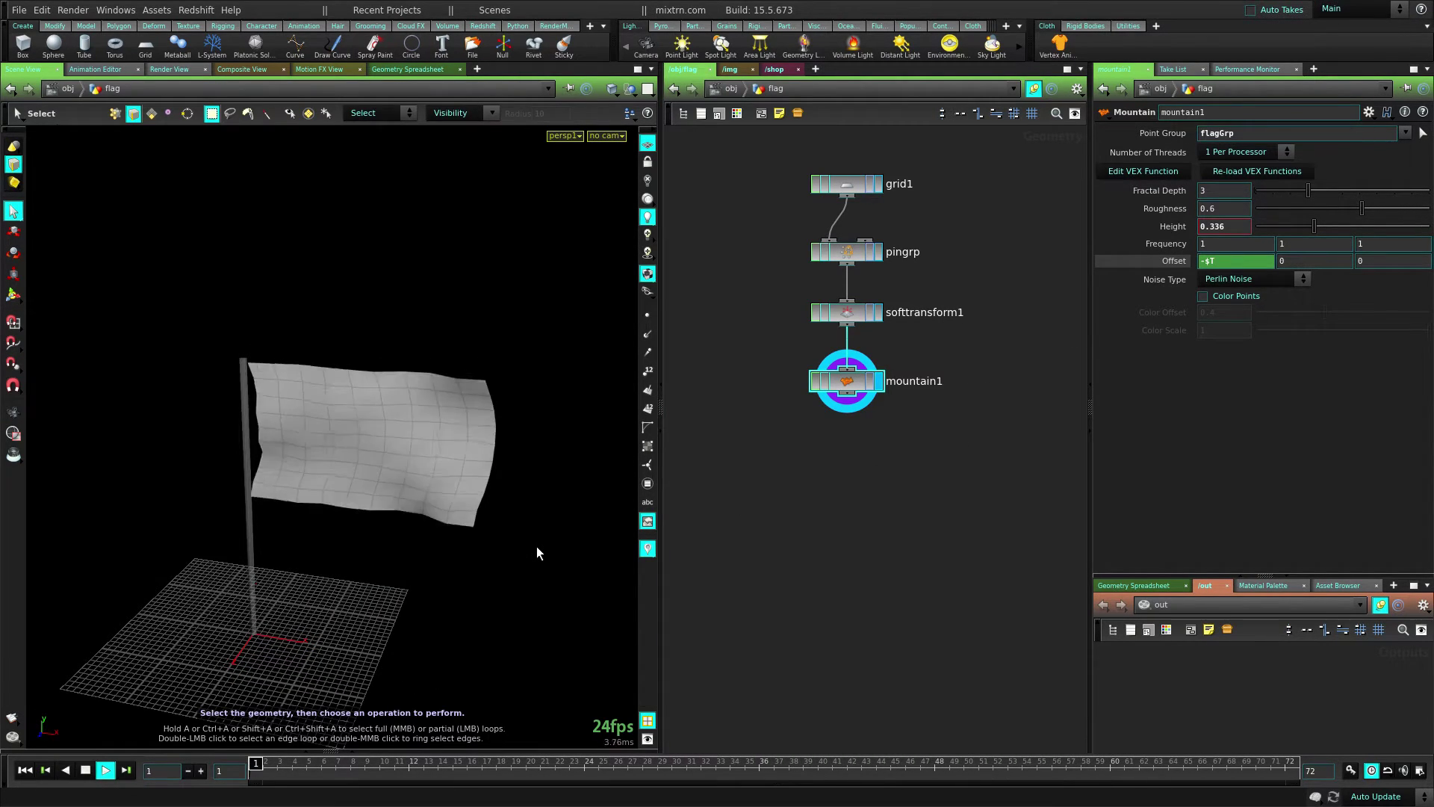
{"action": "key", "text": "alt"}
{"action": "left_click_drag", "start_coordinate": [430, 550], "coordinate": [451, 537], "text": "alt"}
{"action": "left_click_drag", "start_coordinate": [428, 426], "coordinate": [509, 384], "text": "alt"}
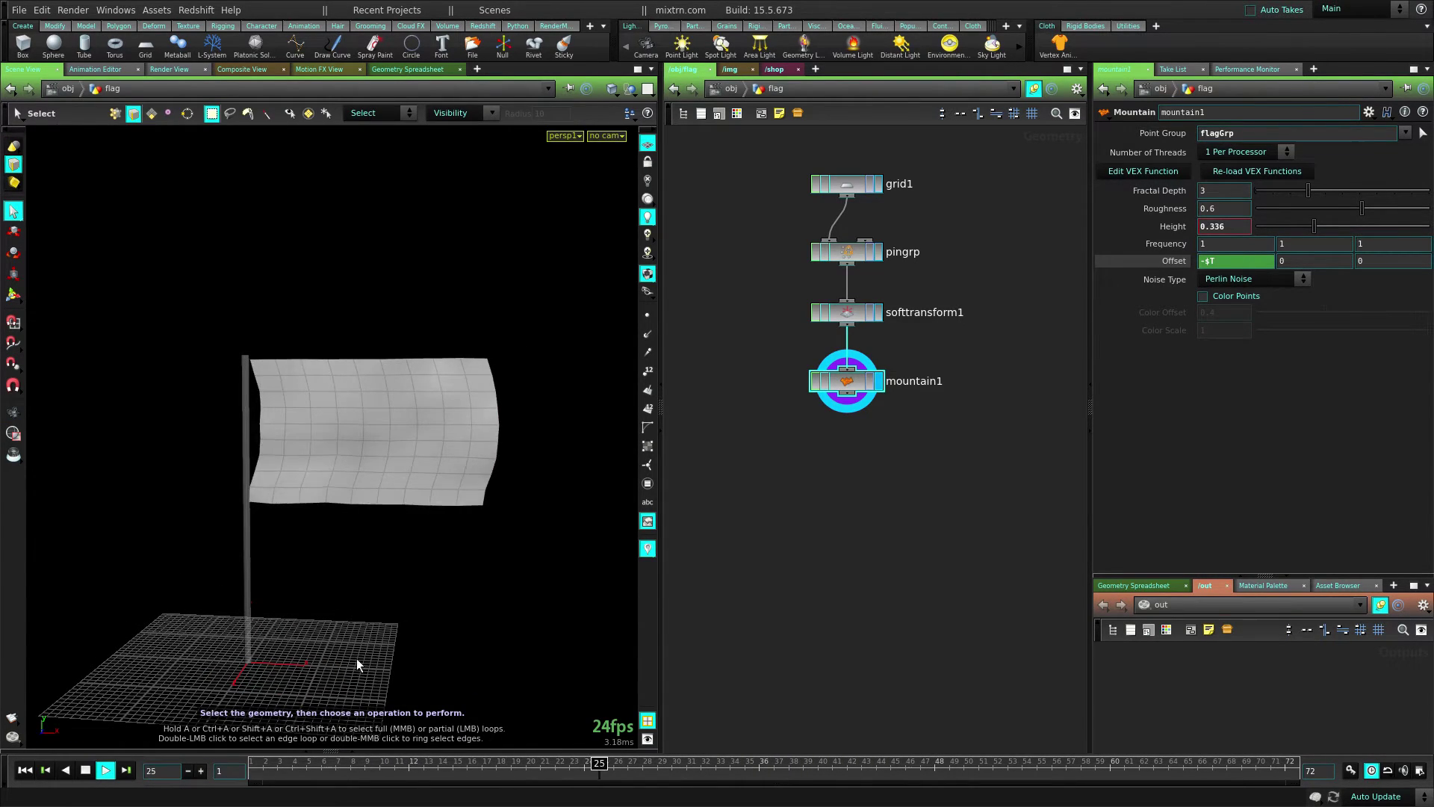
{"action": "left_click", "coordinate": [104, 772]}
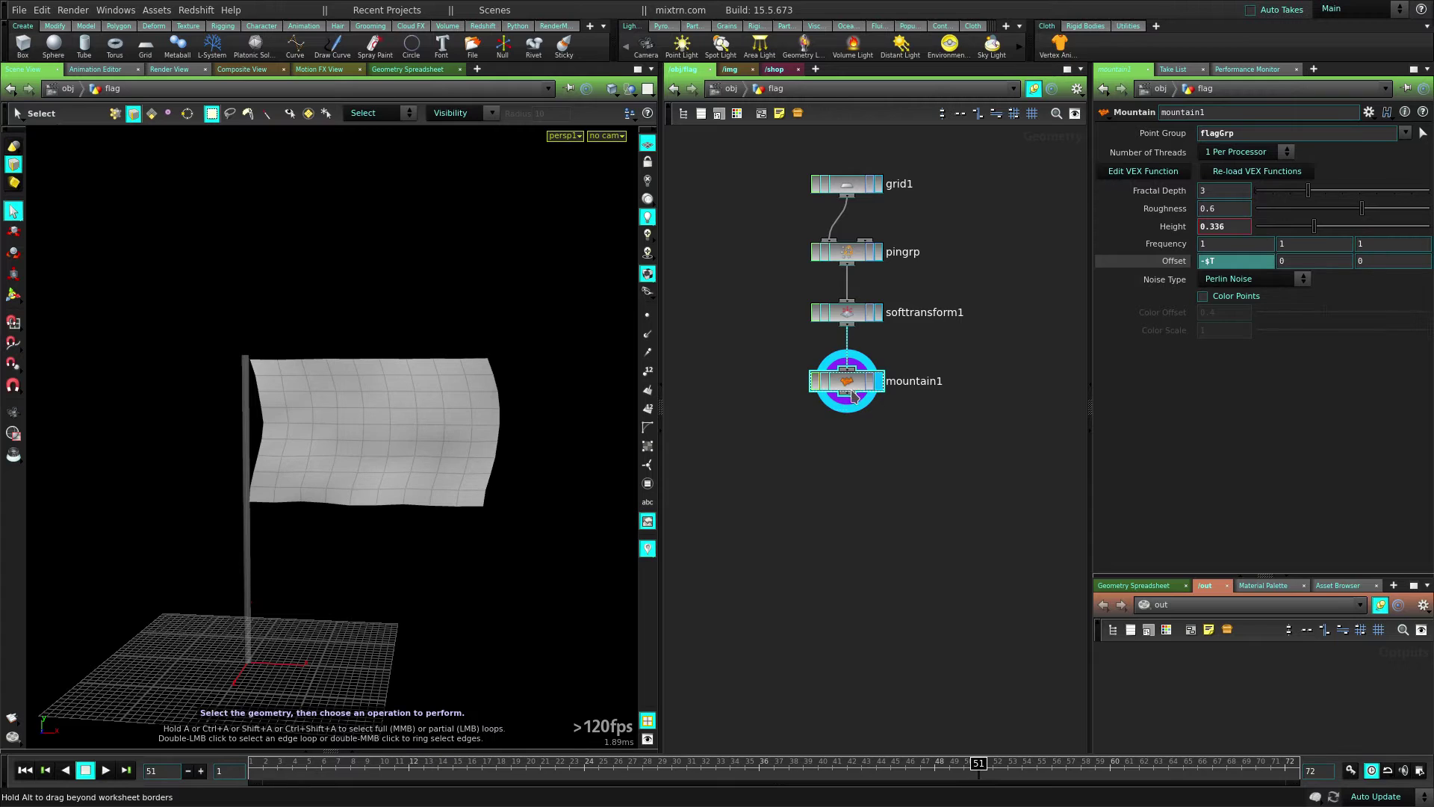
- Make room above mountain1, display softtransform1, and add a second Soft Transform to the point just below the flag's upper free corner
{"action": "left_click_drag", "start_coordinate": [853, 395], "coordinate": [854, 543]}
{"action": "left_click", "coordinate": [878, 320]}
{"action": "left_click_drag", "start_coordinate": [468, 536], "coordinate": [531, 486]}
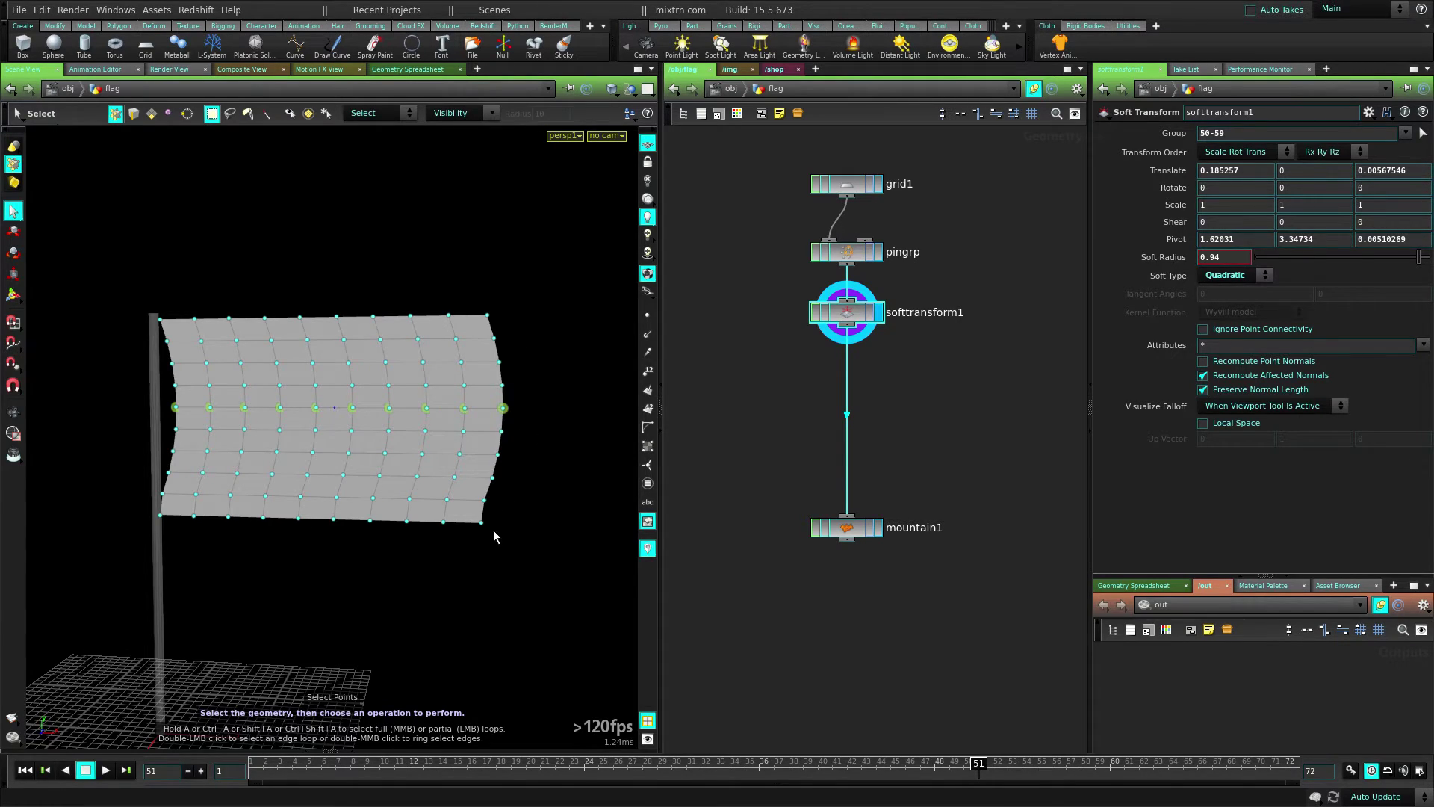
{"action": "left_click_drag", "start_coordinate": [514, 370], "coordinate": [524, 342]}
{"action": "key", "text": "Tab"}
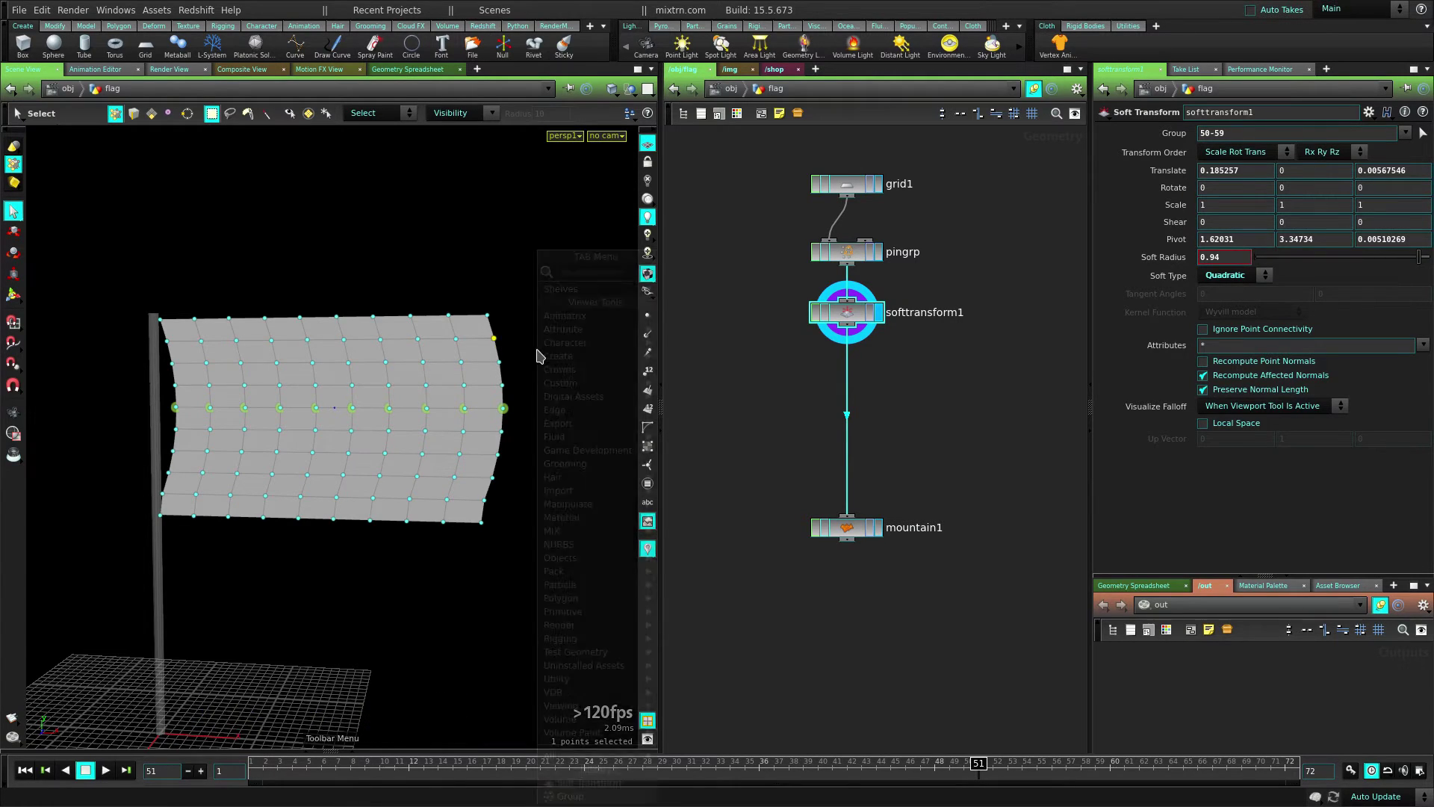
{"action": "left_click", "coordinate": [560, 782]}
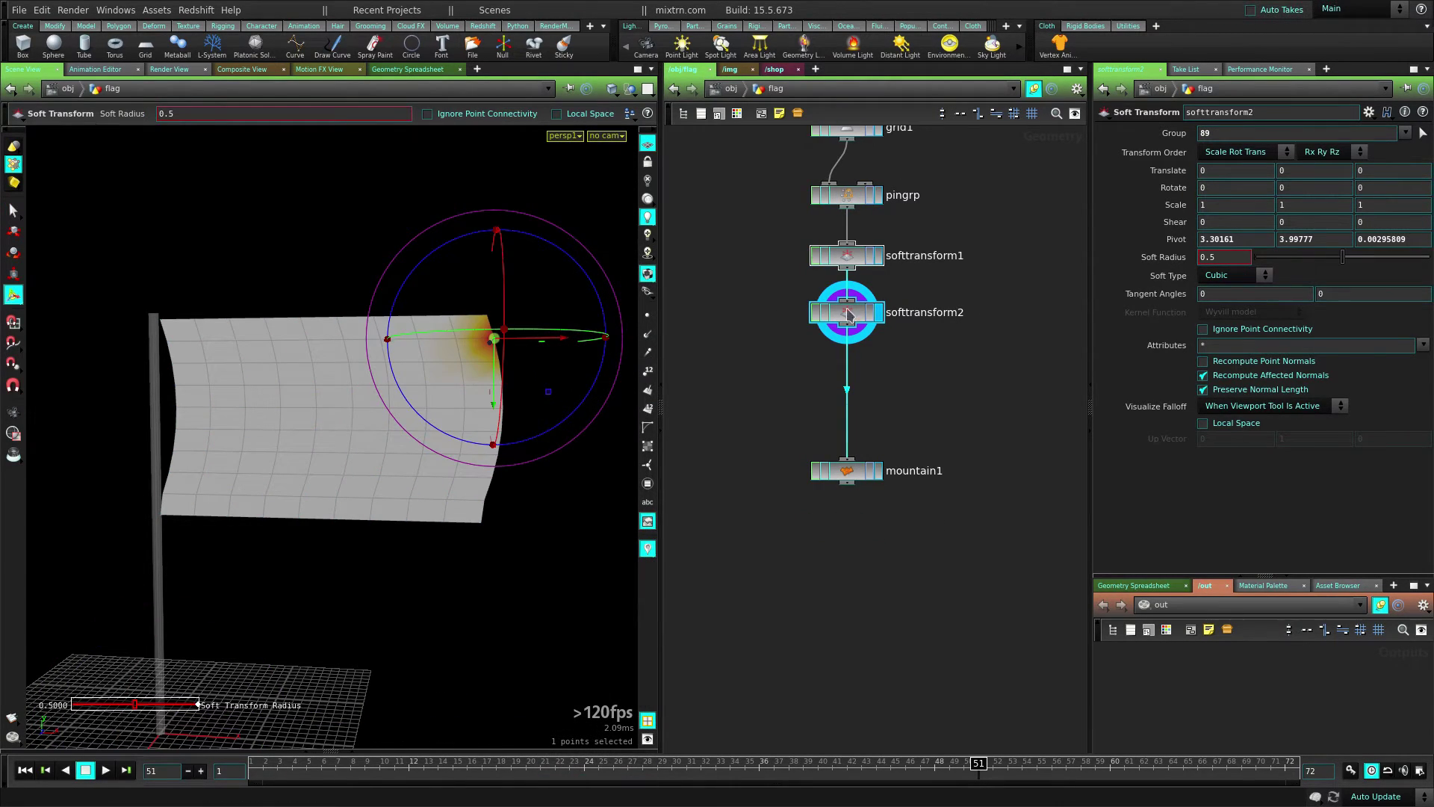
- Set softtransform2 to Quadratic with a Soft Radius of 3.5 and lower the flag's free end by about 0.57 in Y
{"action": "left_click_drag", "start_coordinate": [1363, 262], "coordinate": [1430, 257]}
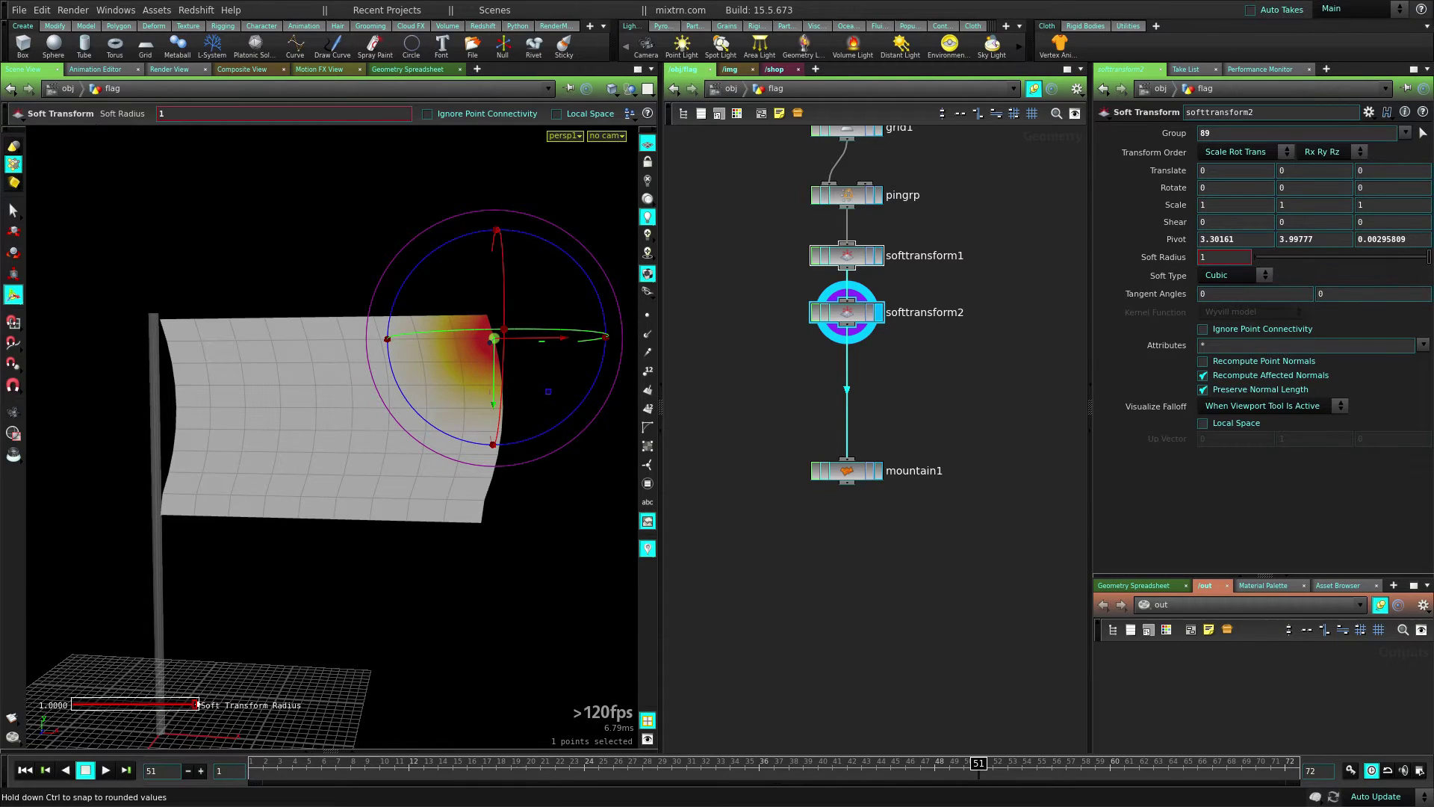
{"action": "left_click", "coordinate": [1238, 278]}
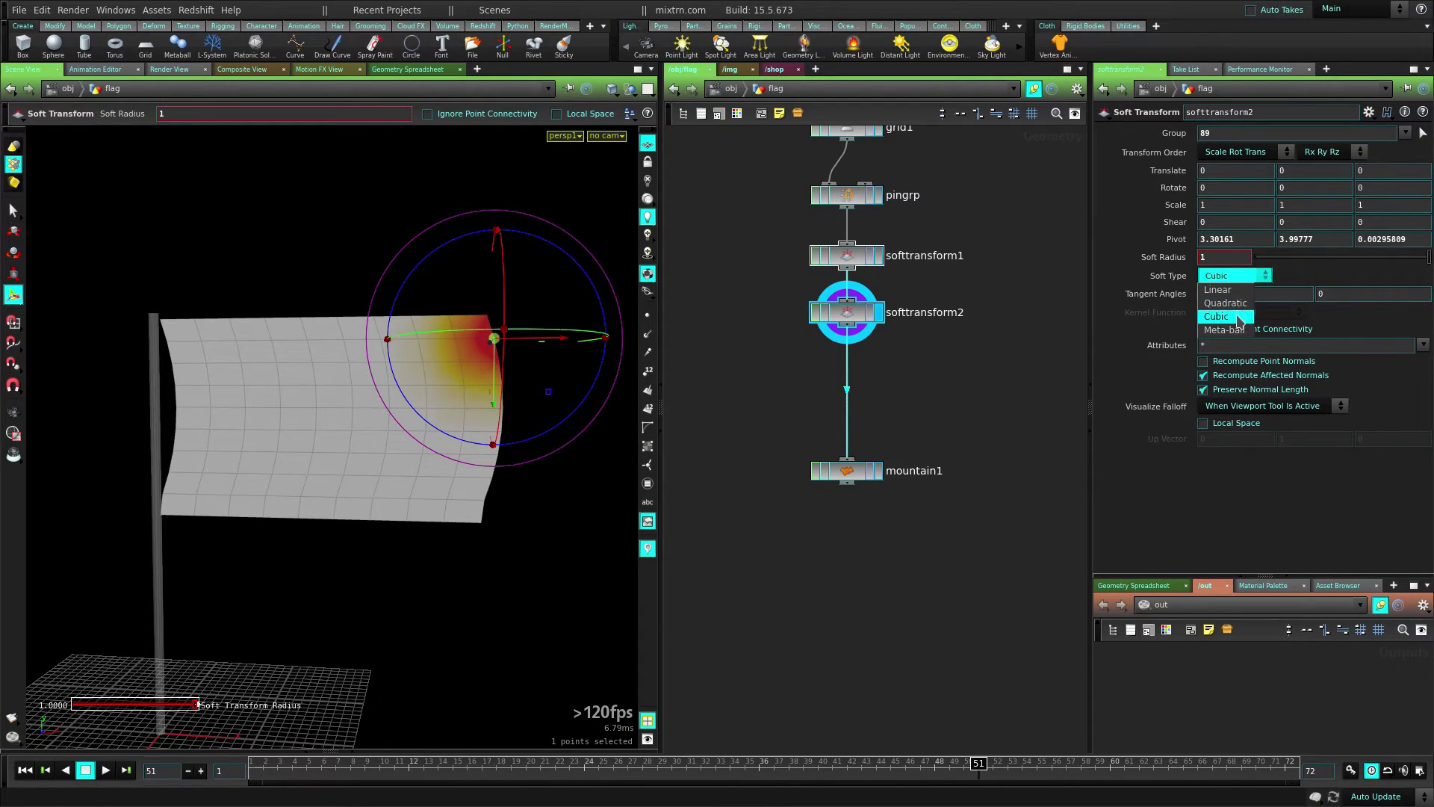
{"action": "left_click", "coordinate": [1242, 304]}
{"action": "middle_click_drag", "start_coordinate": [1225, 256], "coordinate": [1401, 254]}
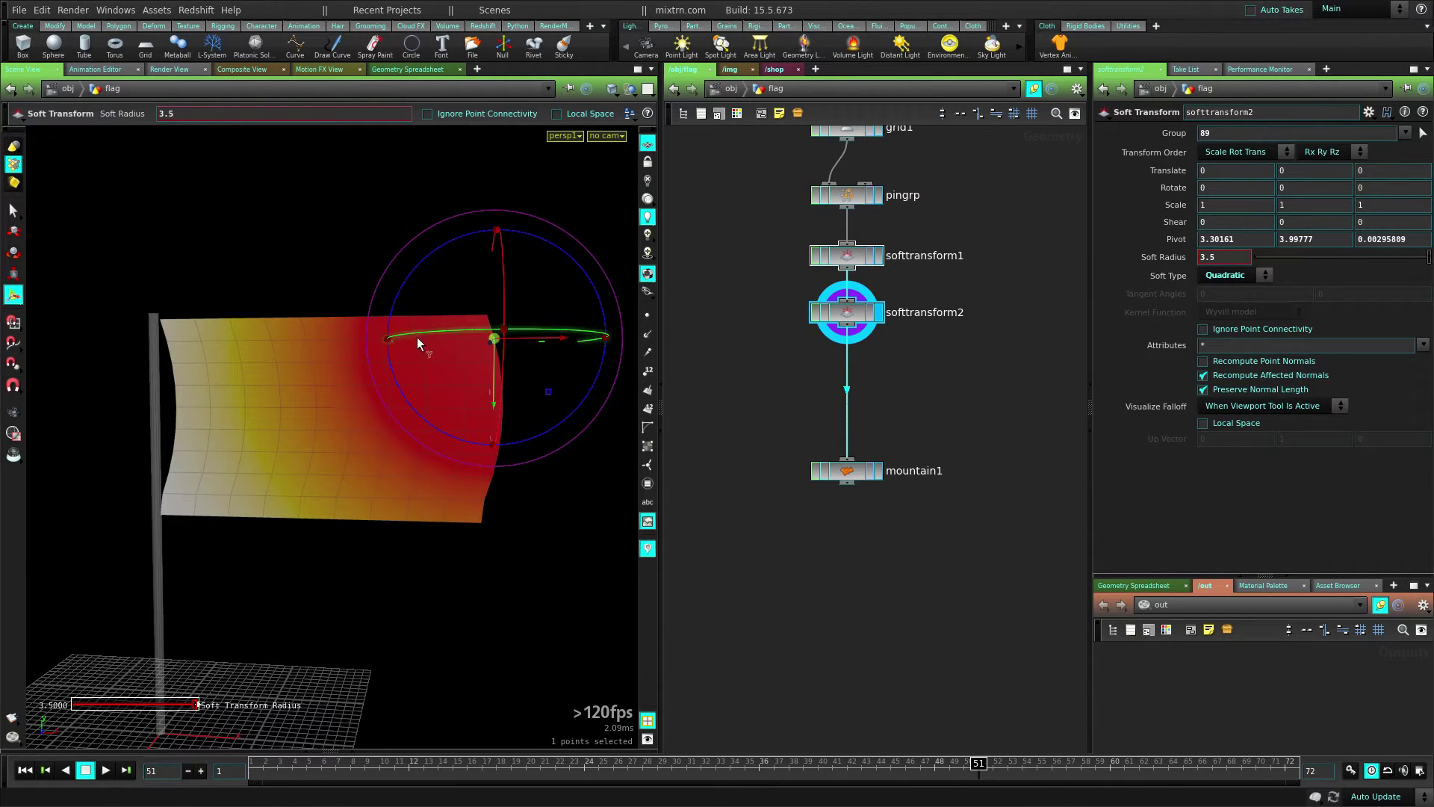
{"action": "left_click_drag", "start_coordinate": [497, 392], "coordinate": [469, 453]}
{"action": "left_click_drag", "start_coordinate": [554, 561], "coordinate": [374, 620], "text": "alt"}
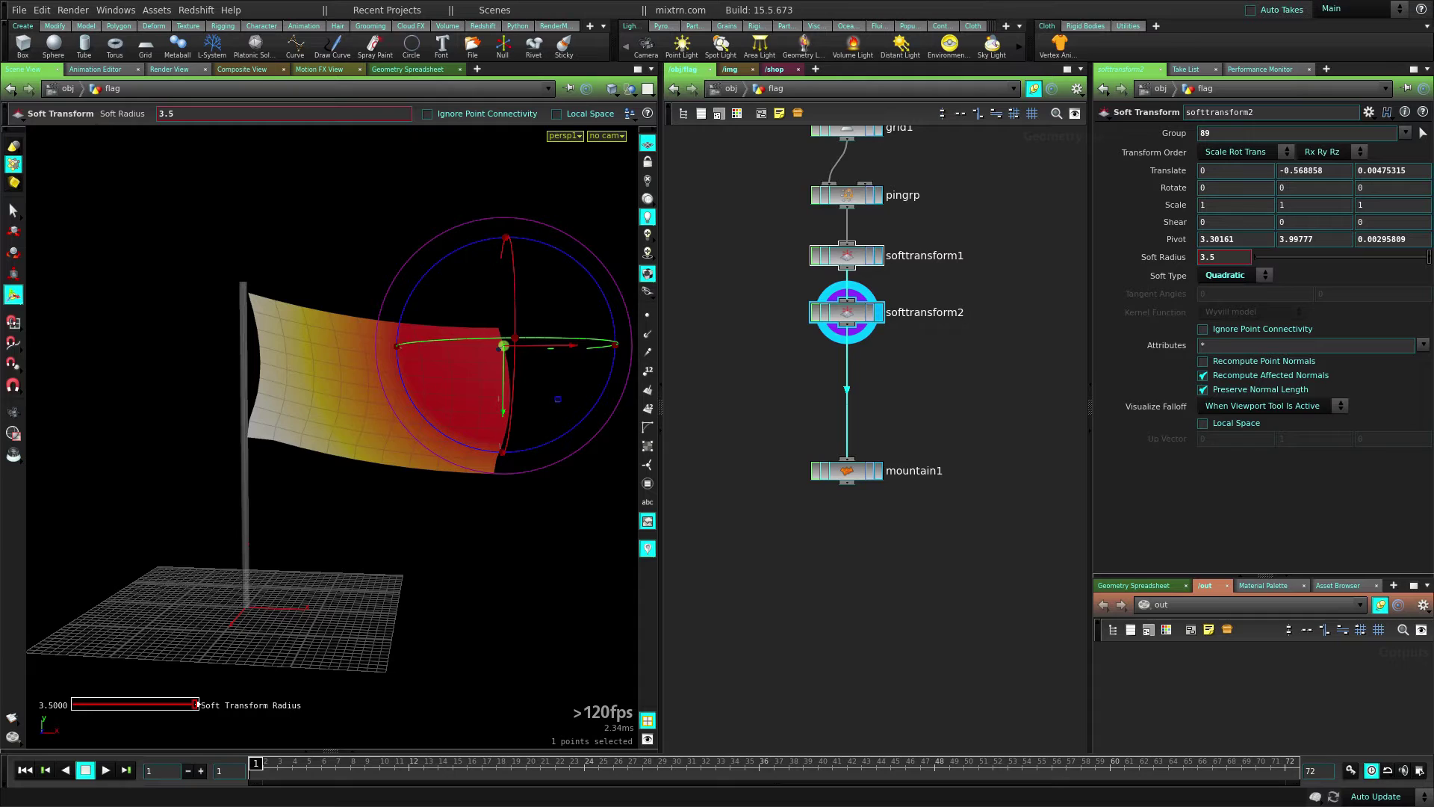
- Widen the parameter pane, drive softtransform2's Translate Y with sin($F), and play the animation briefly to check the motion
{"action": "left_click_drag", "start_coordinate": [1090, 196], "coordinate": [812, 190]}
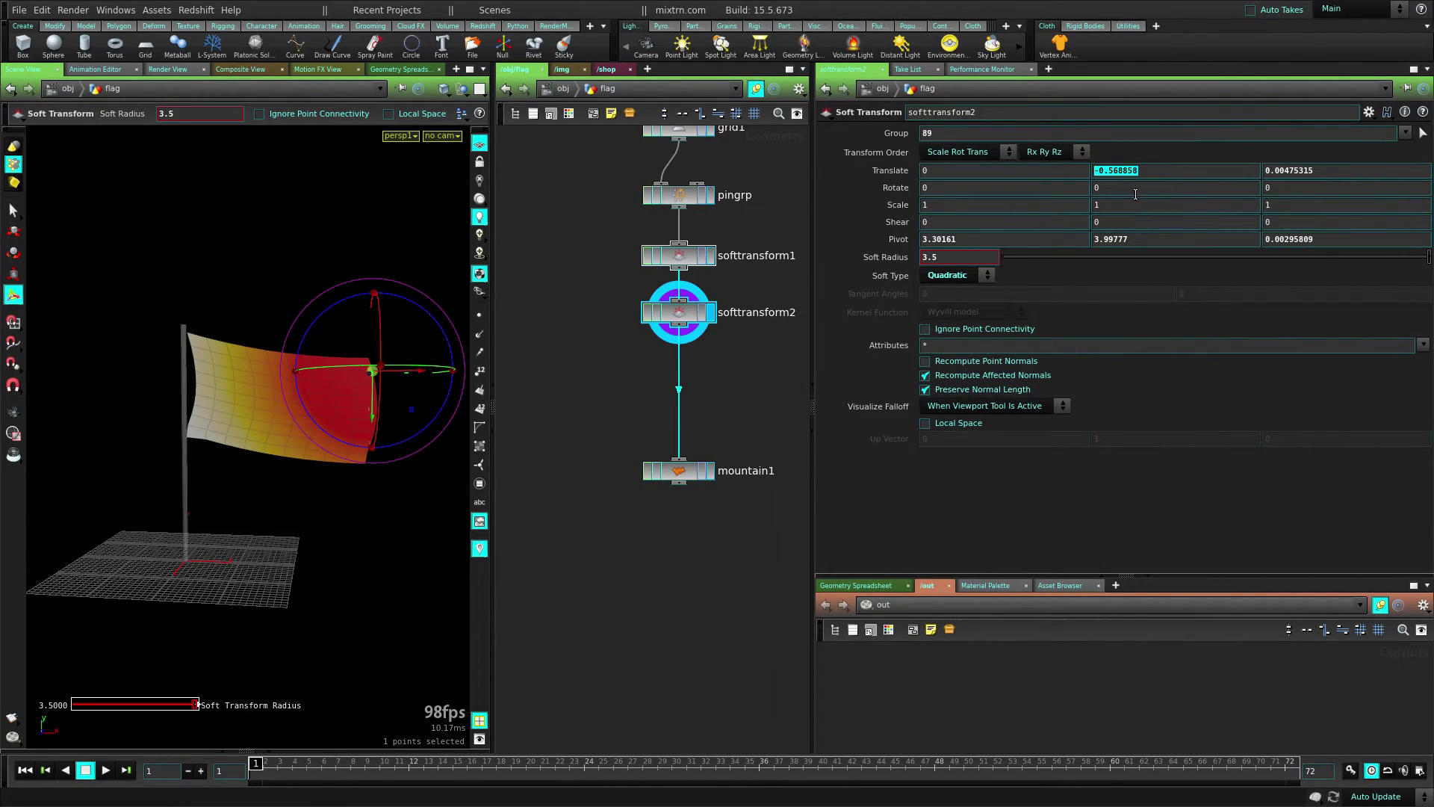
{"action": "type", "text": "("}
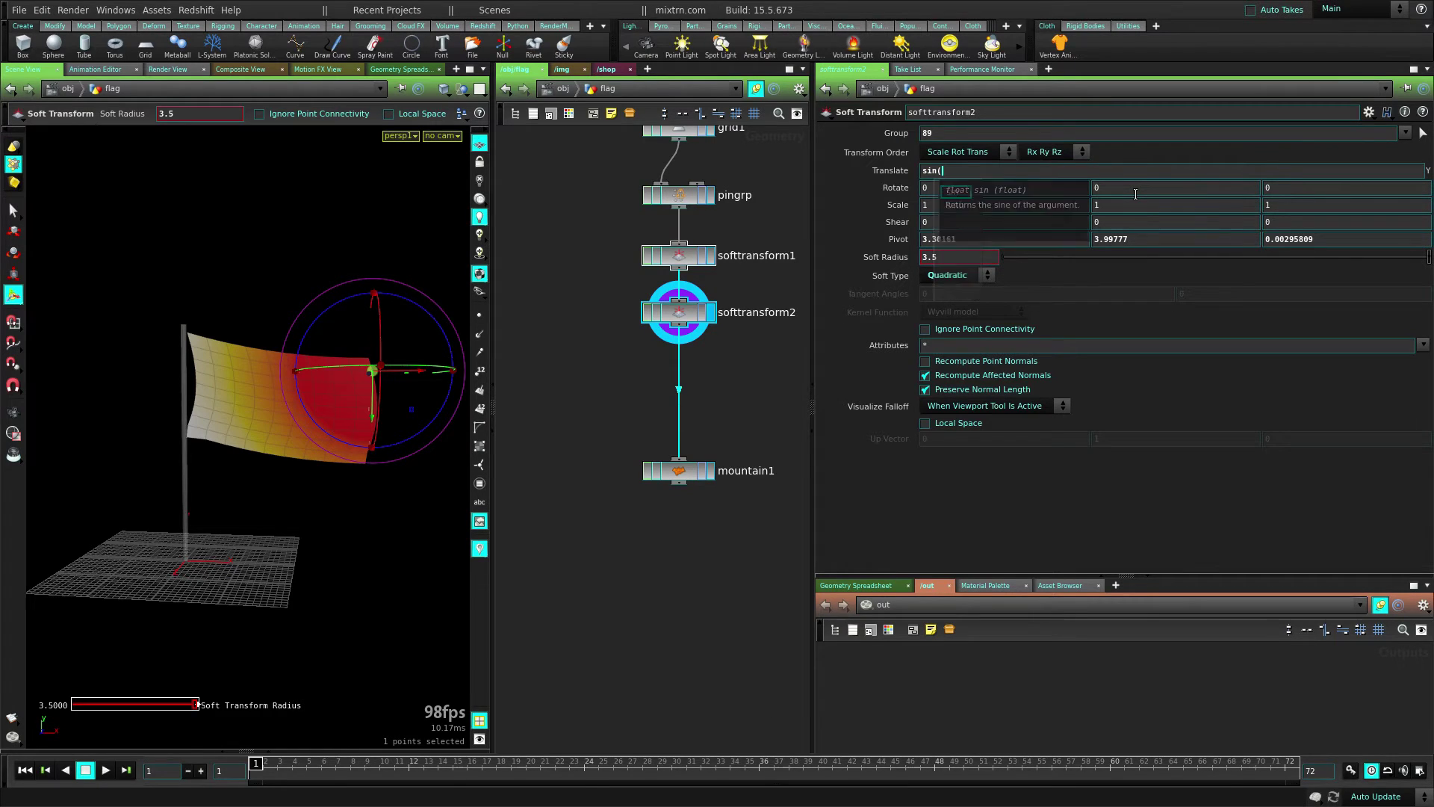
{"action": "type", "text": "$F)"}
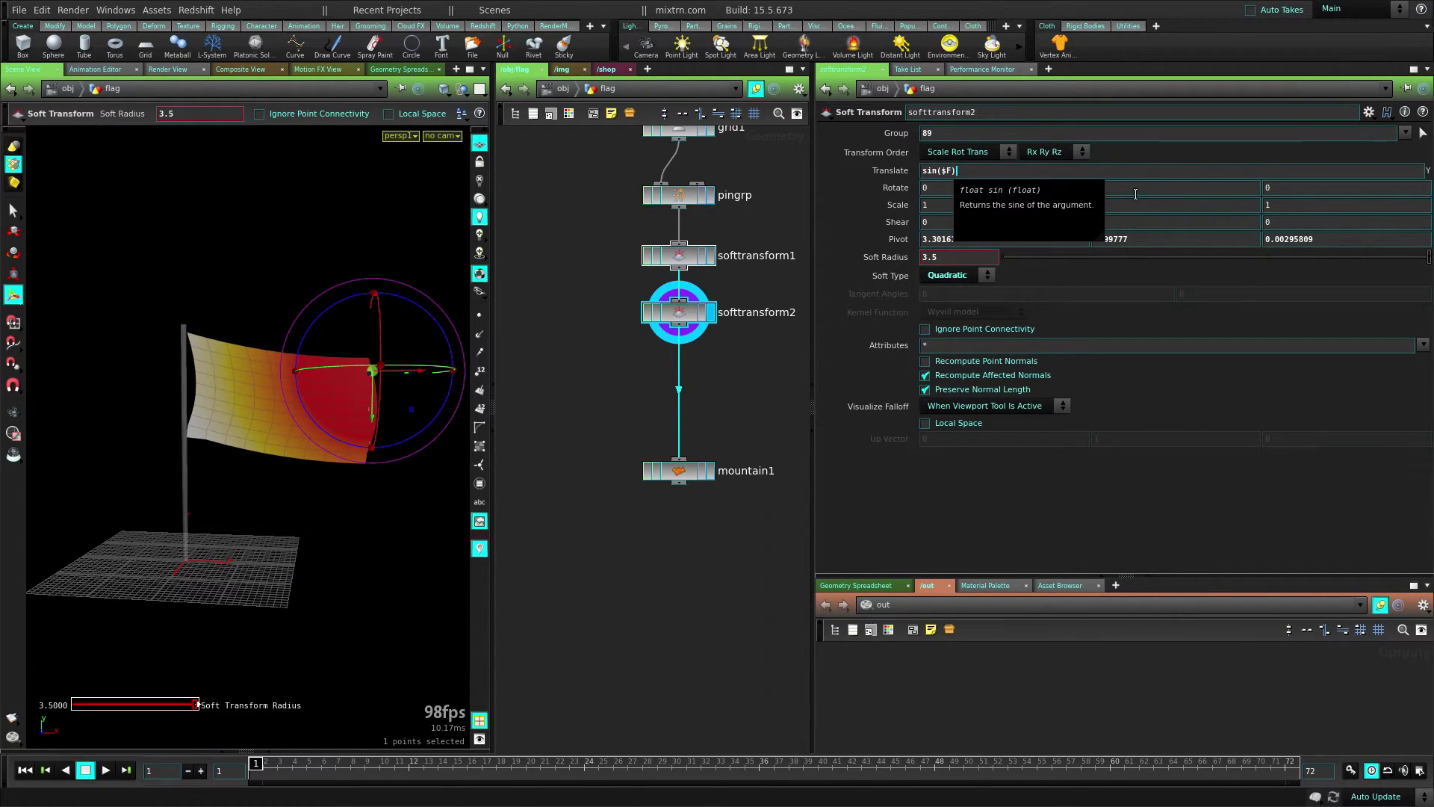
{"action": "key", "text": "Return"}
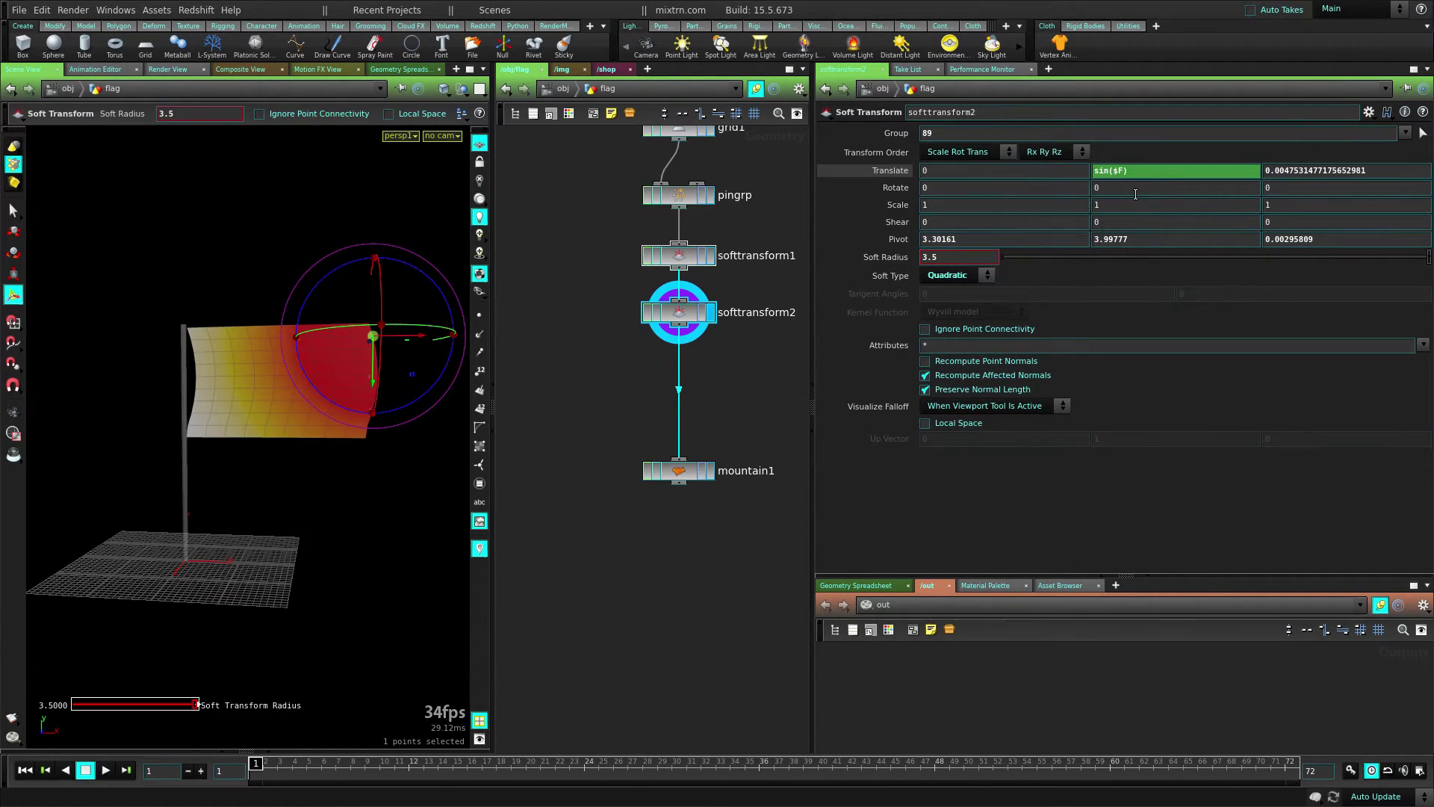
{"action": "left_click", "coordinate": [104, 770]}
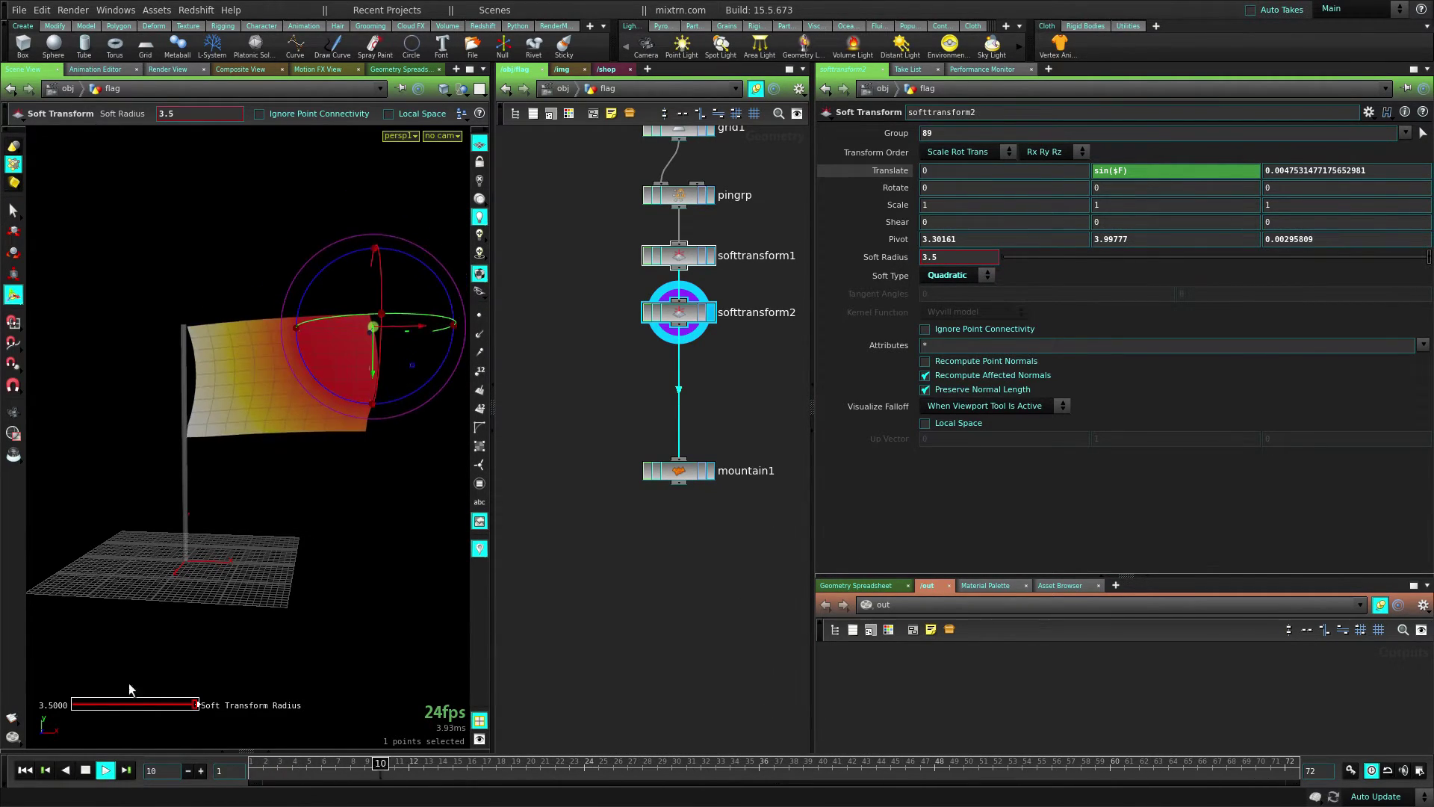
{"action": "left_click", "coordinate": [86, 770]}
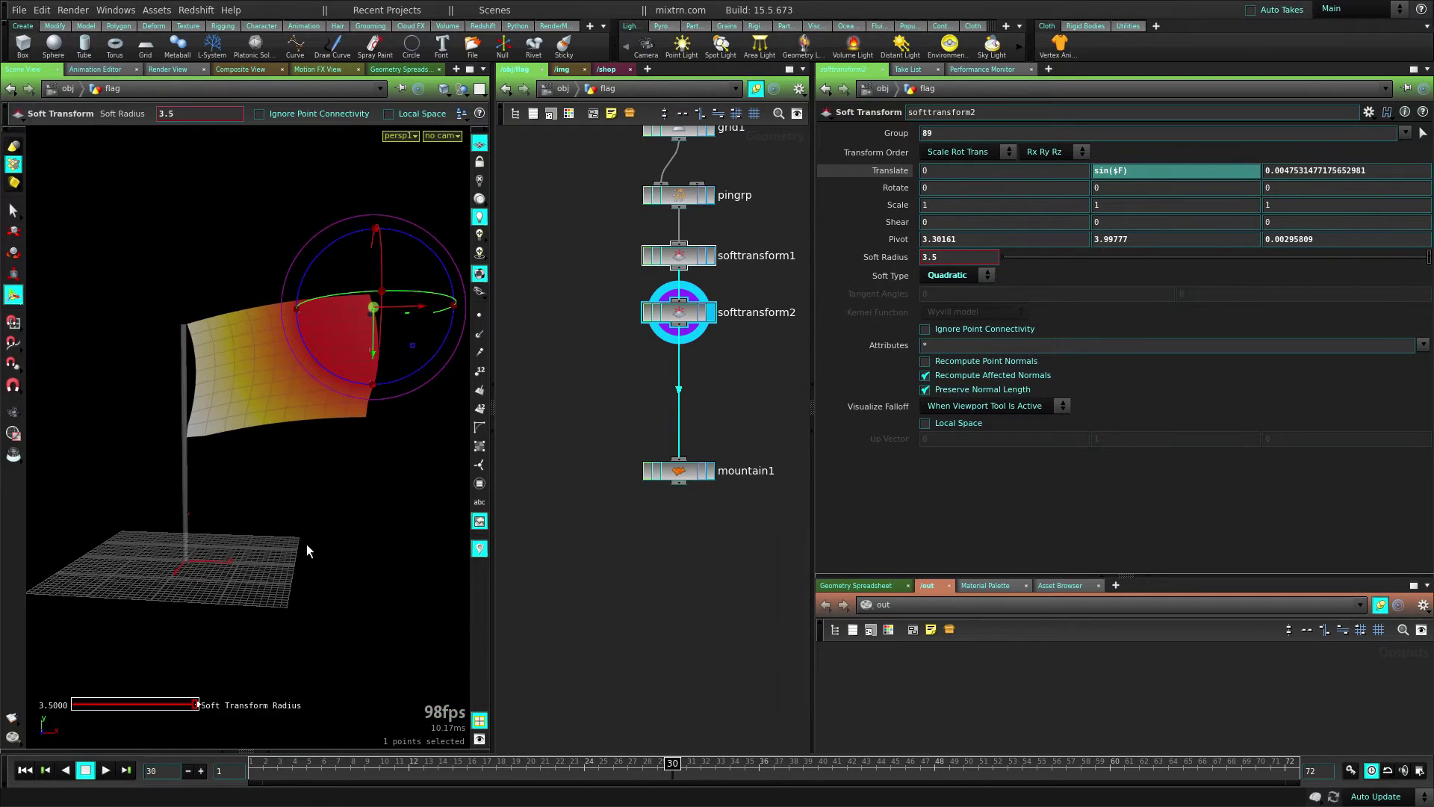
- Change softtransform2's Translate Y expression to sin($F*4) and play the animation from the first frame
{"action": "left_click", "coordinate": [1120, 174]}
{"action": "type", "text": "*4"}
{"action": "key", "text": "Return"}
{"action": "key", "text": "ctrl+Up"}
{"action": "key", "text": "Up"}
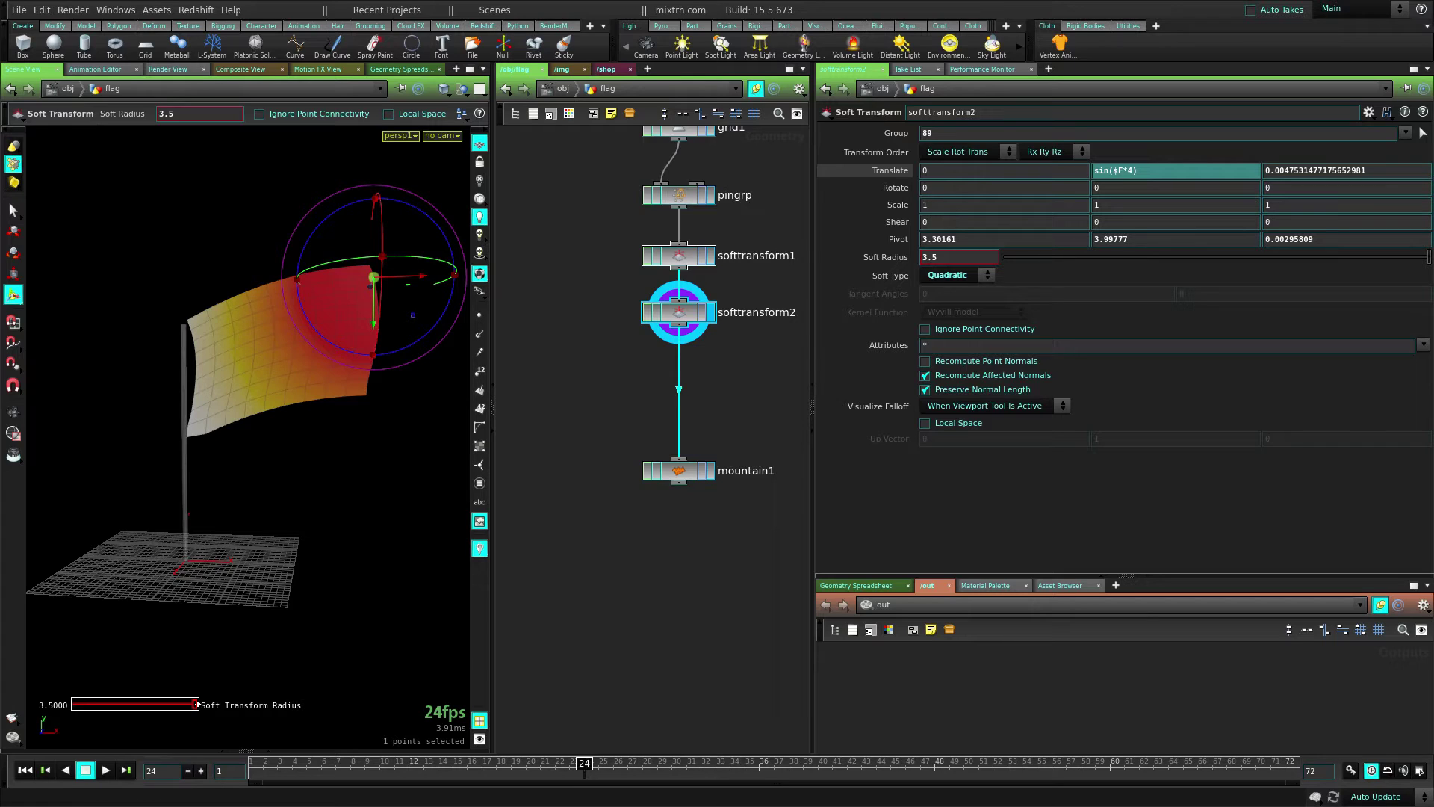
- Scale the Translate Y expression down to sin($F*4)*0.05, replay the animation from the start, and stop it
{"action": "left_click", "coordinate": [1135, 173]}
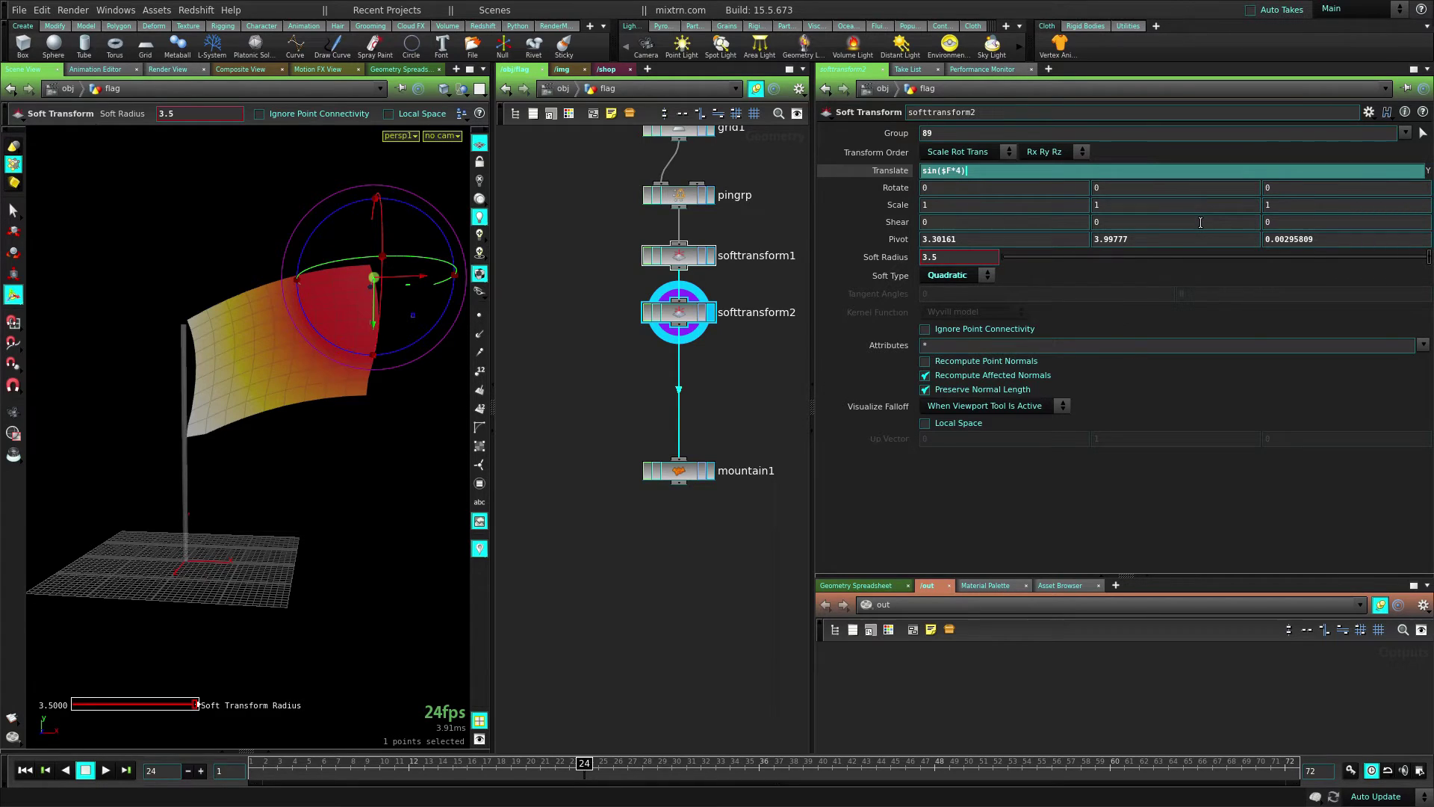
{"action": "type", "text": "*"}
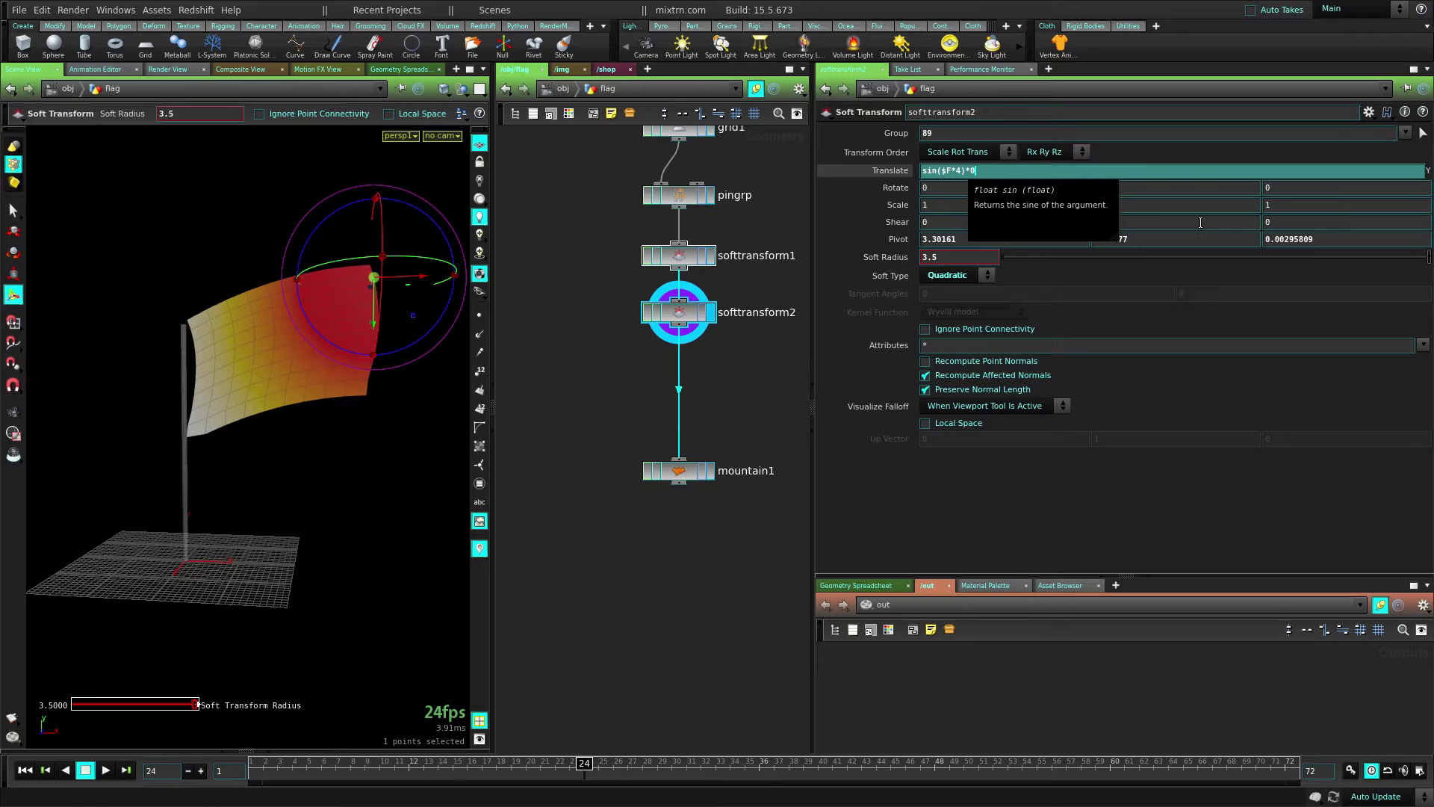
{"action": "key", "text": "Return"}
{"action": "key", "text": "ctrl+Up"}
{"action": "key", "text": "Up"}
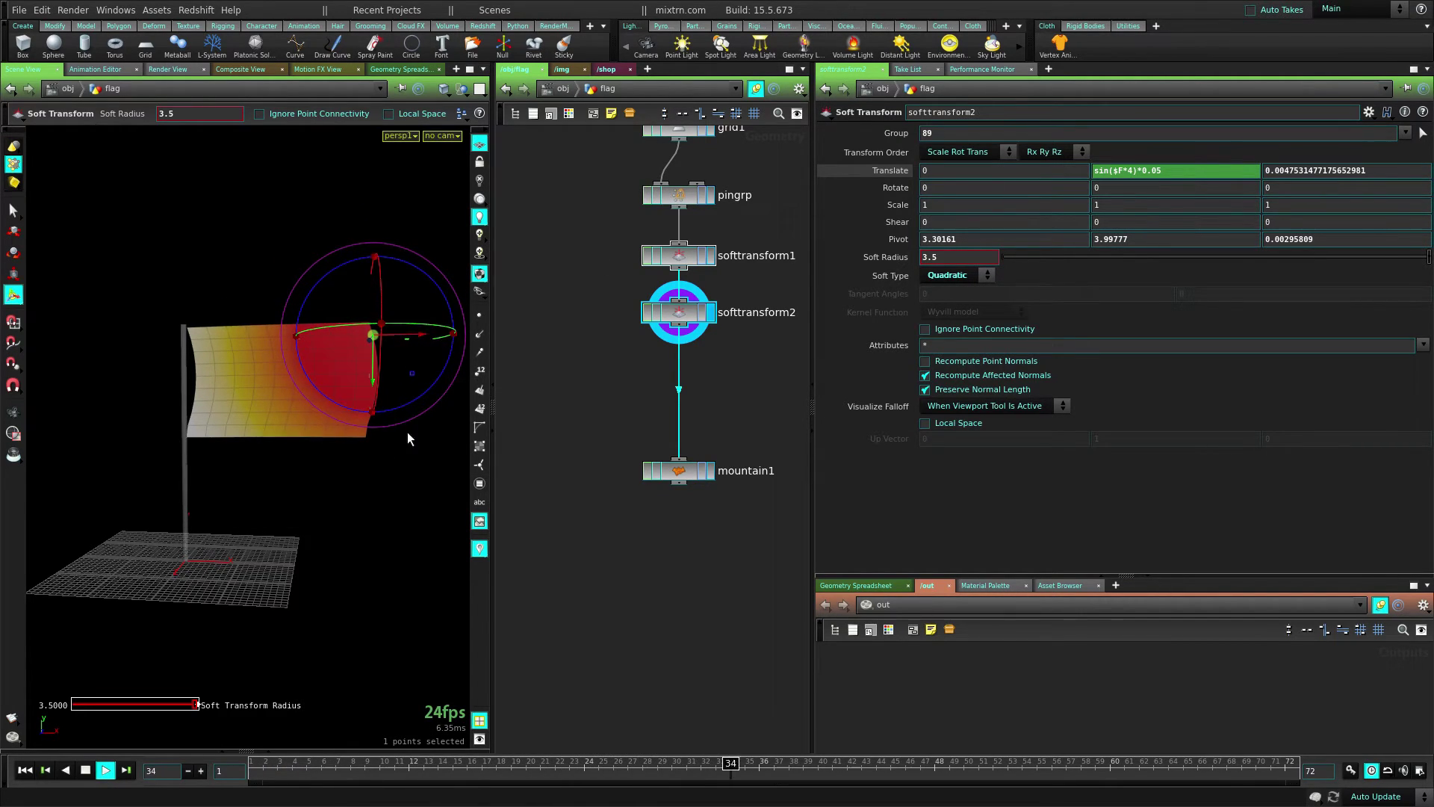
{"action": "left_click", "coordinate": [84, 771]}
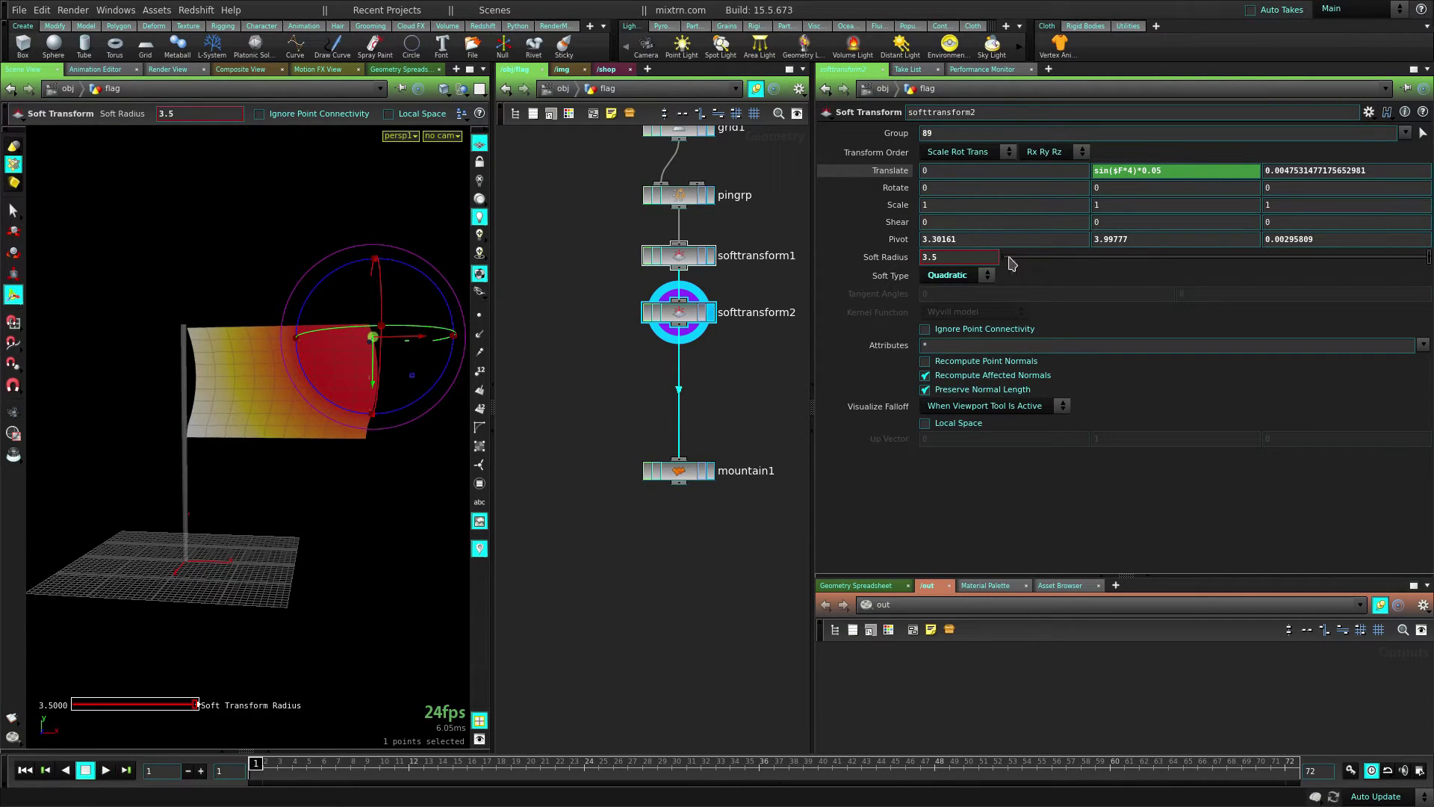
- Raise the frame multiplier in softtransform2's Translate Y to make it sin($F*10)*0.05, and check the playback
{"action": "double_click", "coordinate": [1129, 170]}
{"action": "type", "text": "10"}
{"action": "key", "text": "Return"}
{"action": "key", "text": "Up"}
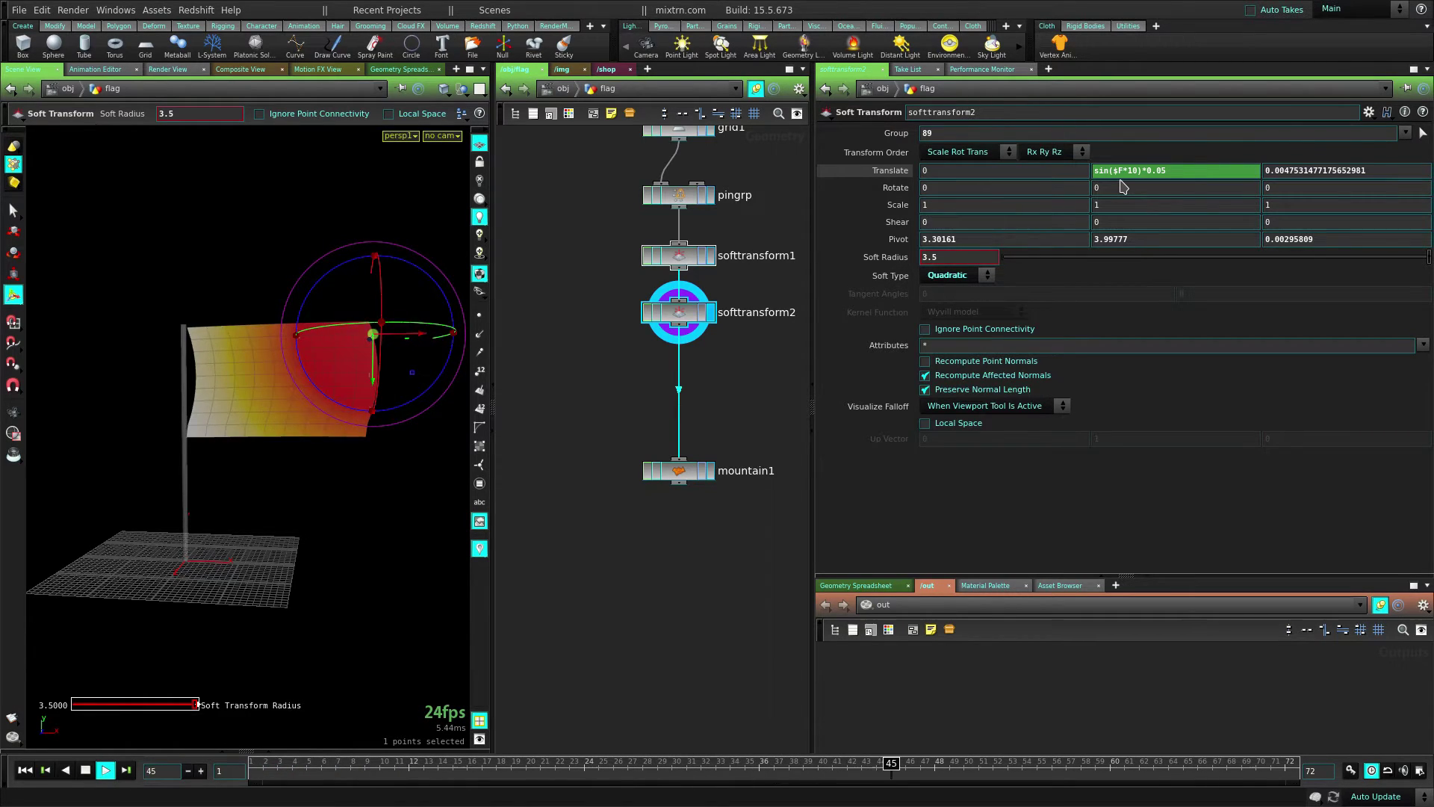
{"action": "key", "text": "Up"}
- Increase the amplitude of softtransform2's Translate Y expression to sin($F*10)*0.2, play the animation, and stop it
{"action": "double_click", "coordinate": [1154, 171]}
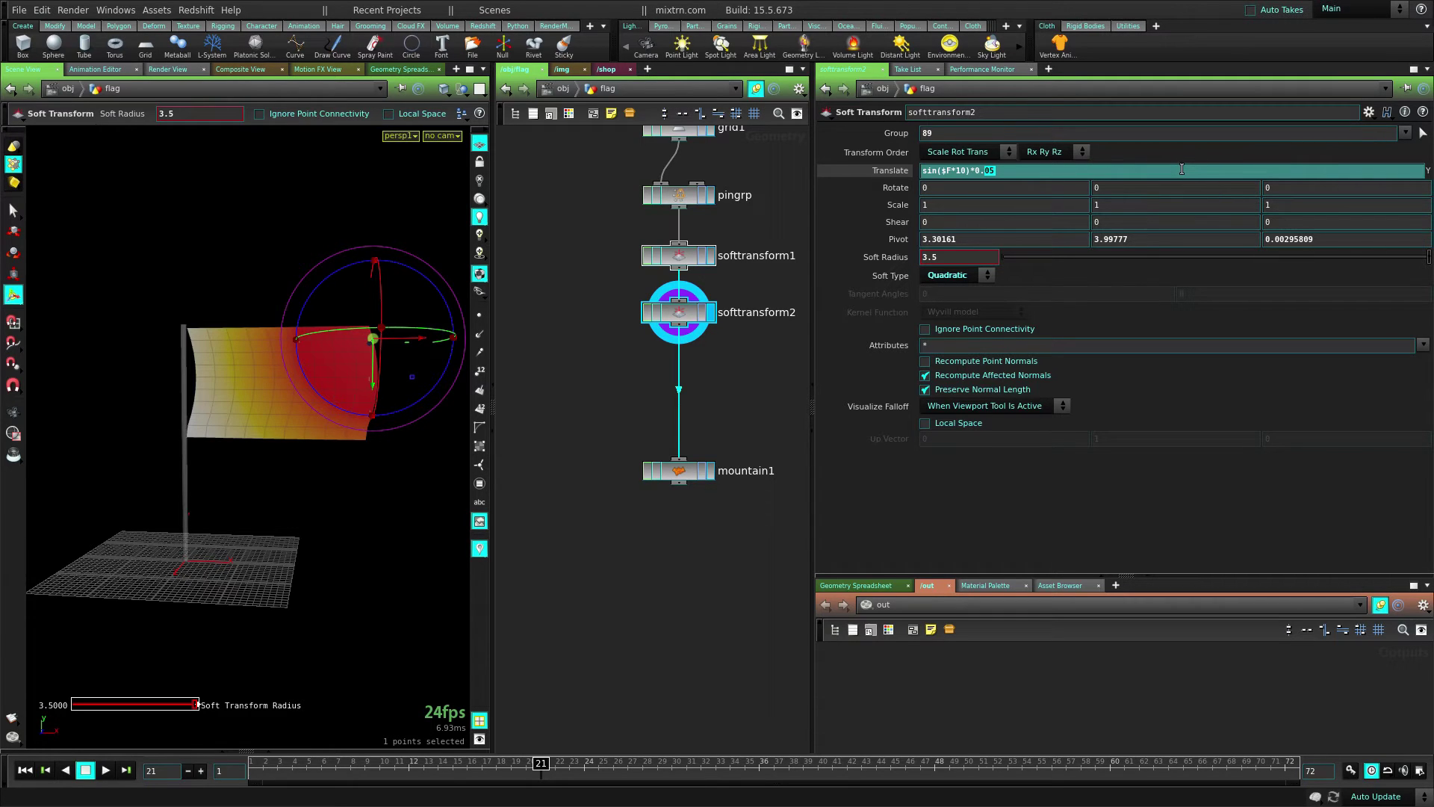
{"action": "type", "text": "2"}
{"action": "key", "text": "Return"}
{"action": "key", "text": "Up"}
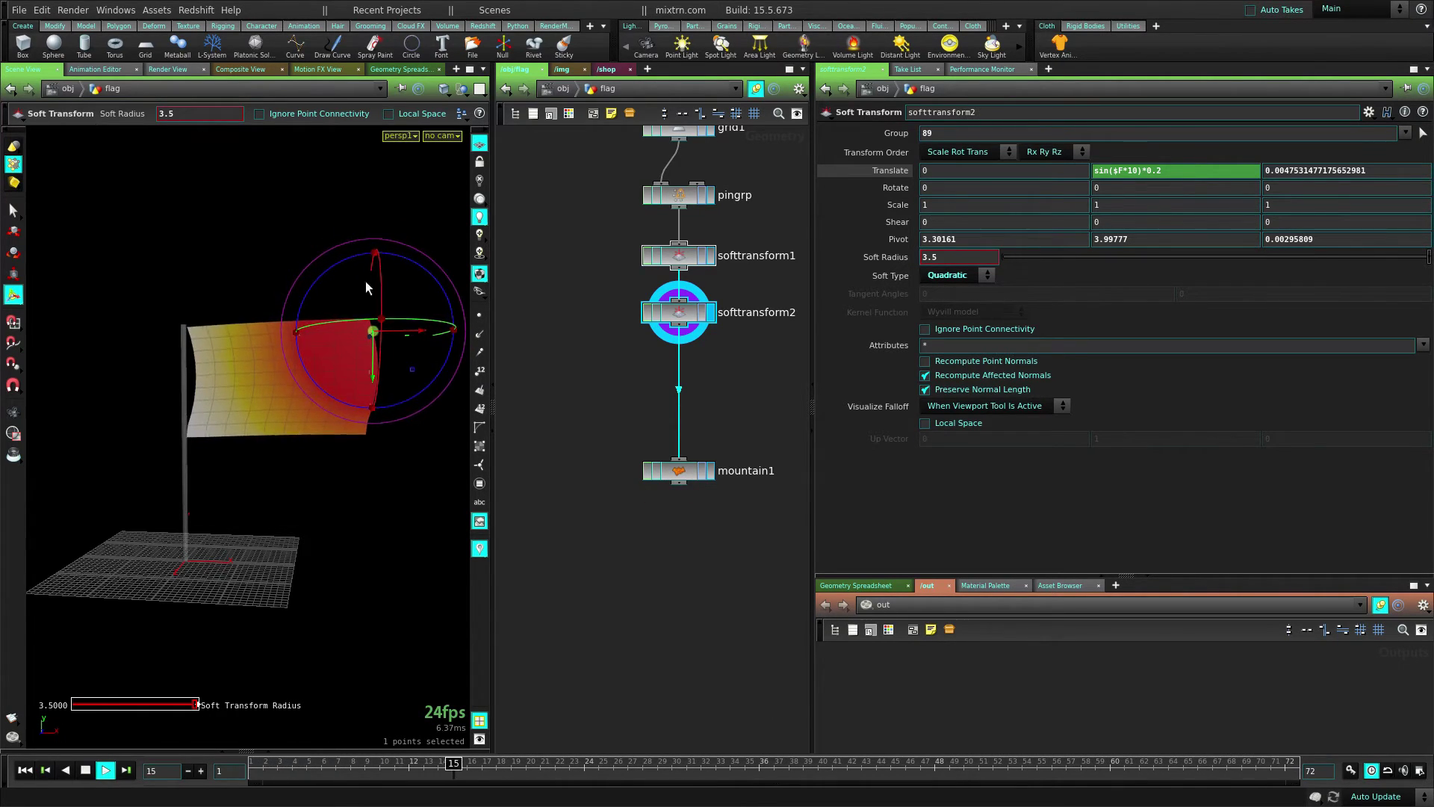
{"action": "left_click", "coordinate": [84, 770]}
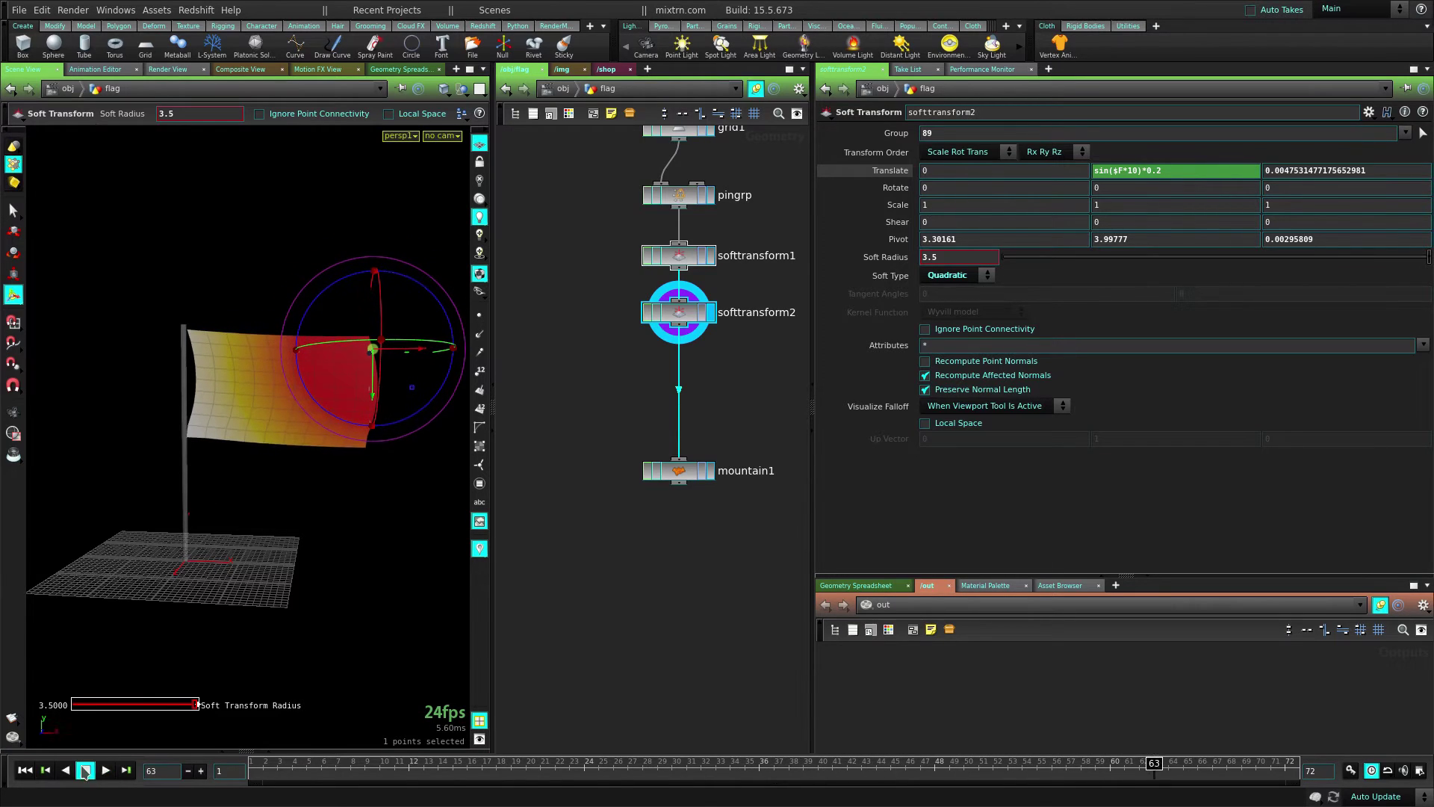
- Offset the Translate Y expression downward as (sin($F*10)*0.2) -0.5 and scrub the timeline to check the flag's sag
{"action": "left_click", "coordinate": [1169, 171]}
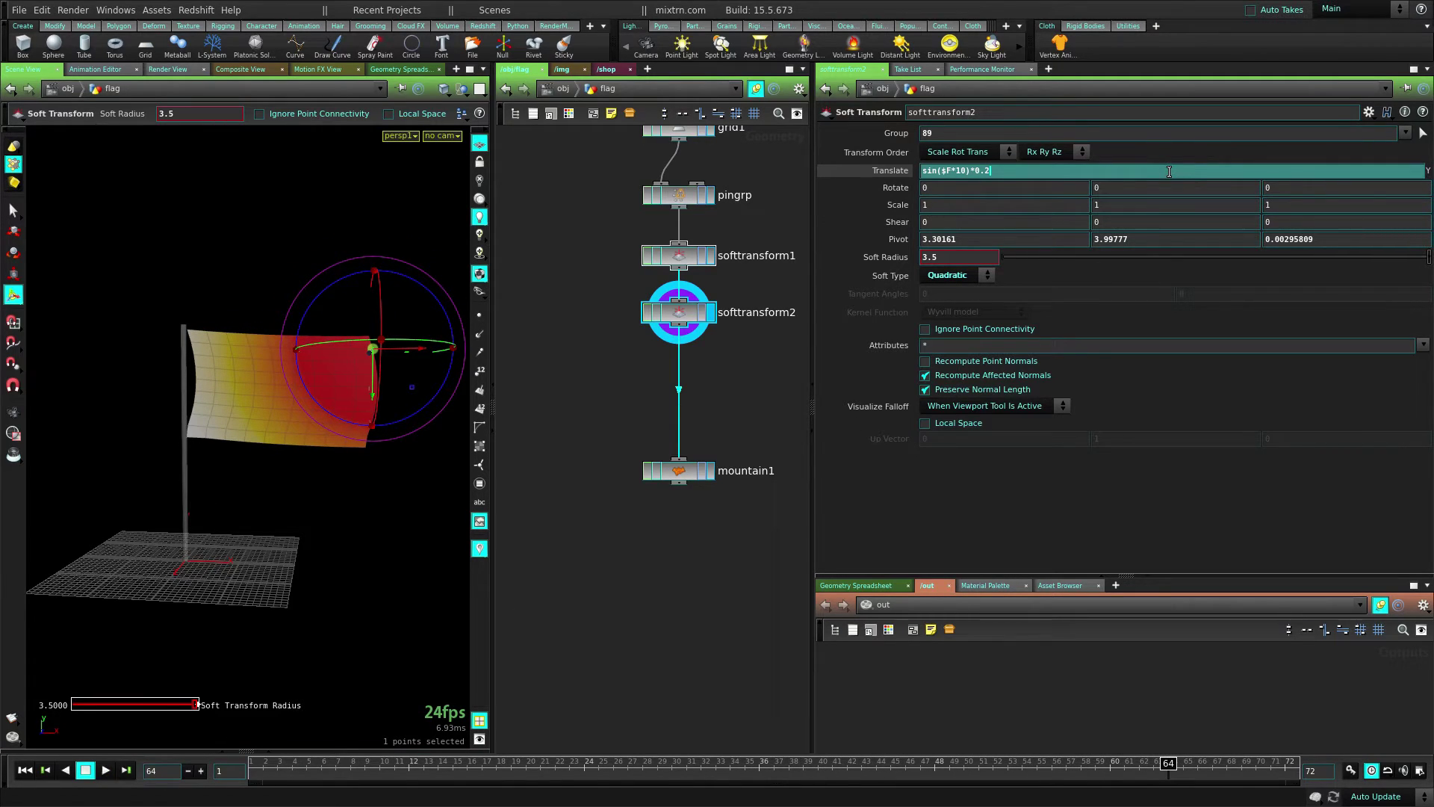
{"action": "key", "text": "Return"}
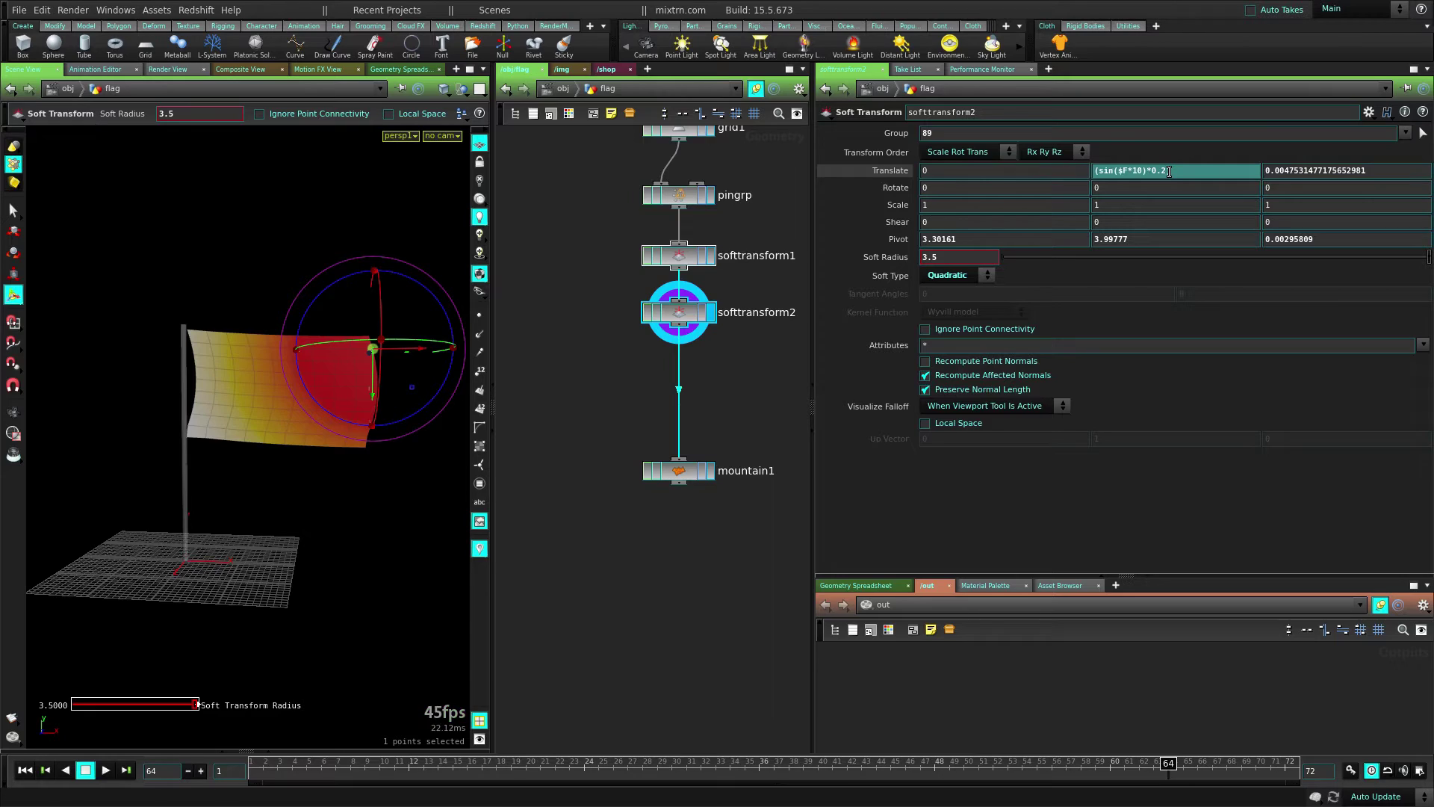
{"action": "left_click", "coordinate": [1199, 173]}
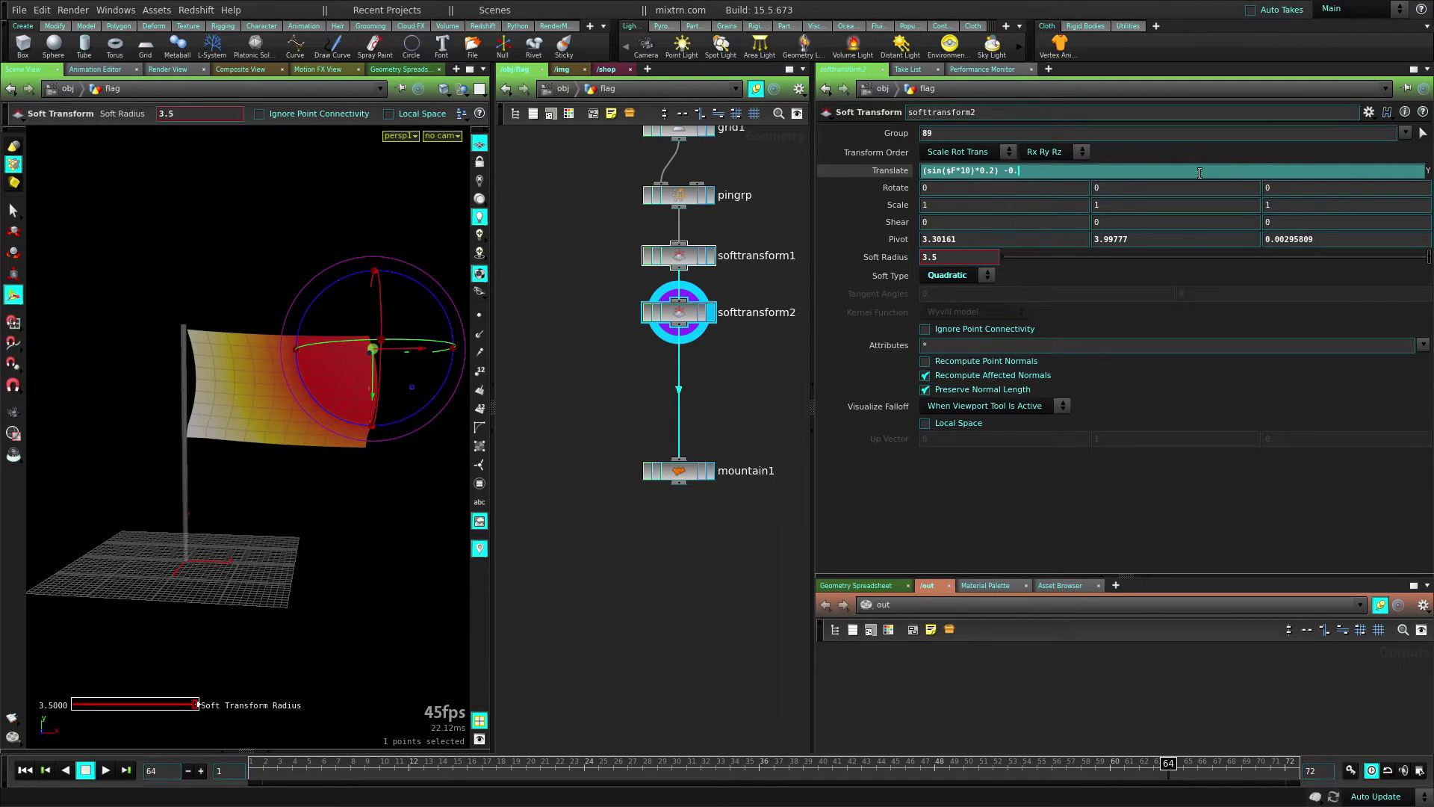
{"action": "key", "text": "Return"}
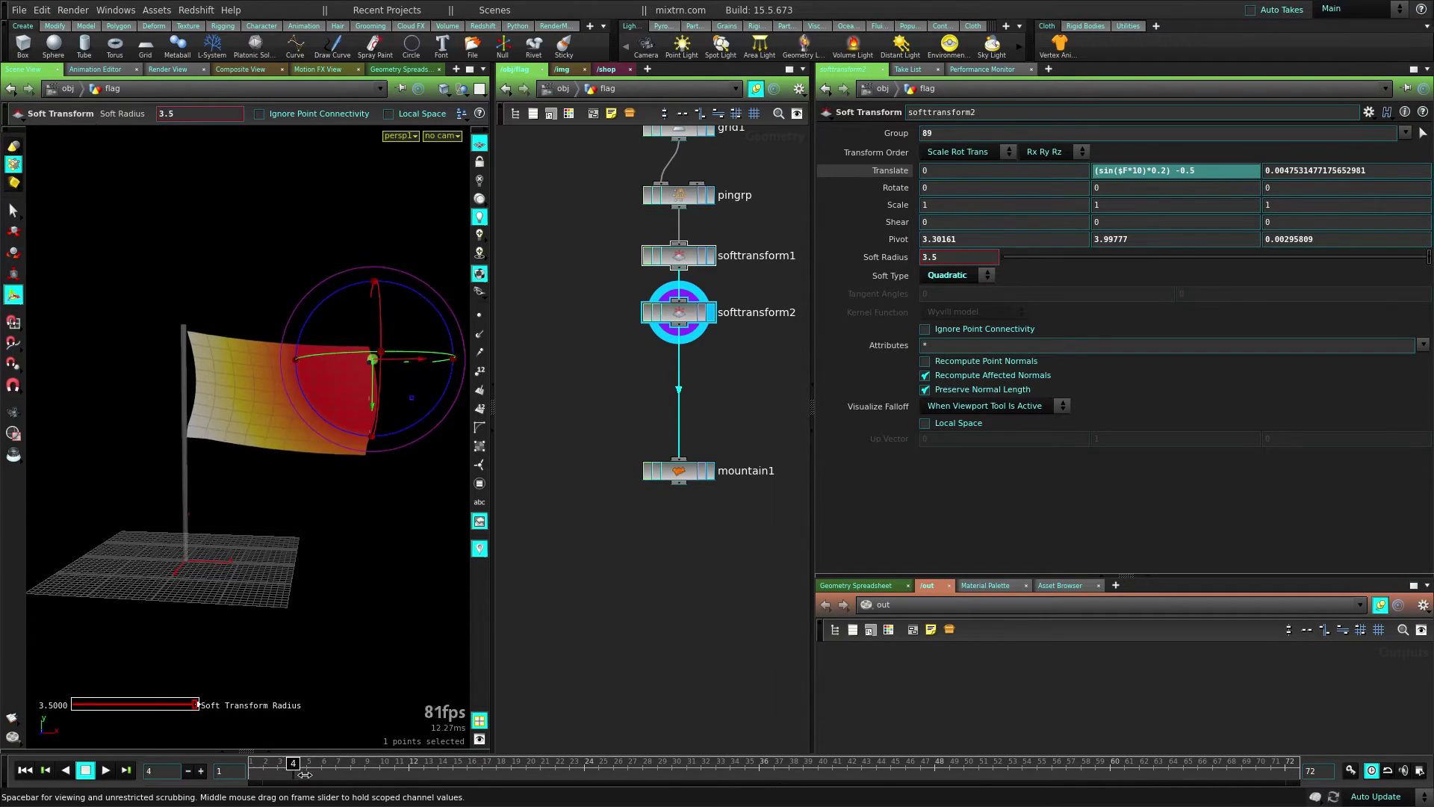
{"action": "left_click_drag", "start_coordinate": [1276, 729], "coordinate": [672, 729]}
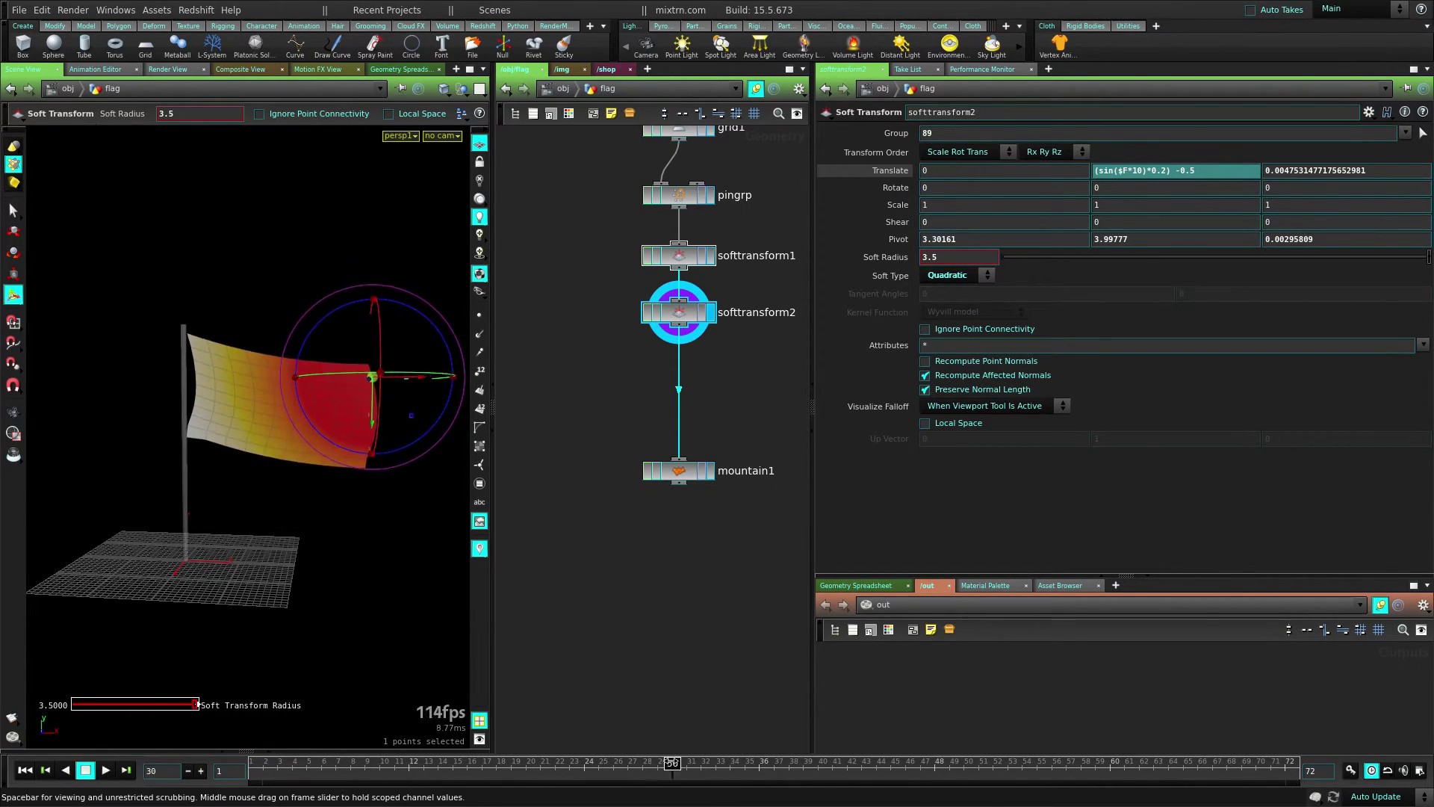
- Display mountain1, tidy the node layout, widen the viewport, and play the animation to examine the waving flag from several angles
{"action": "left_click", "coordinate": [710, 470]}
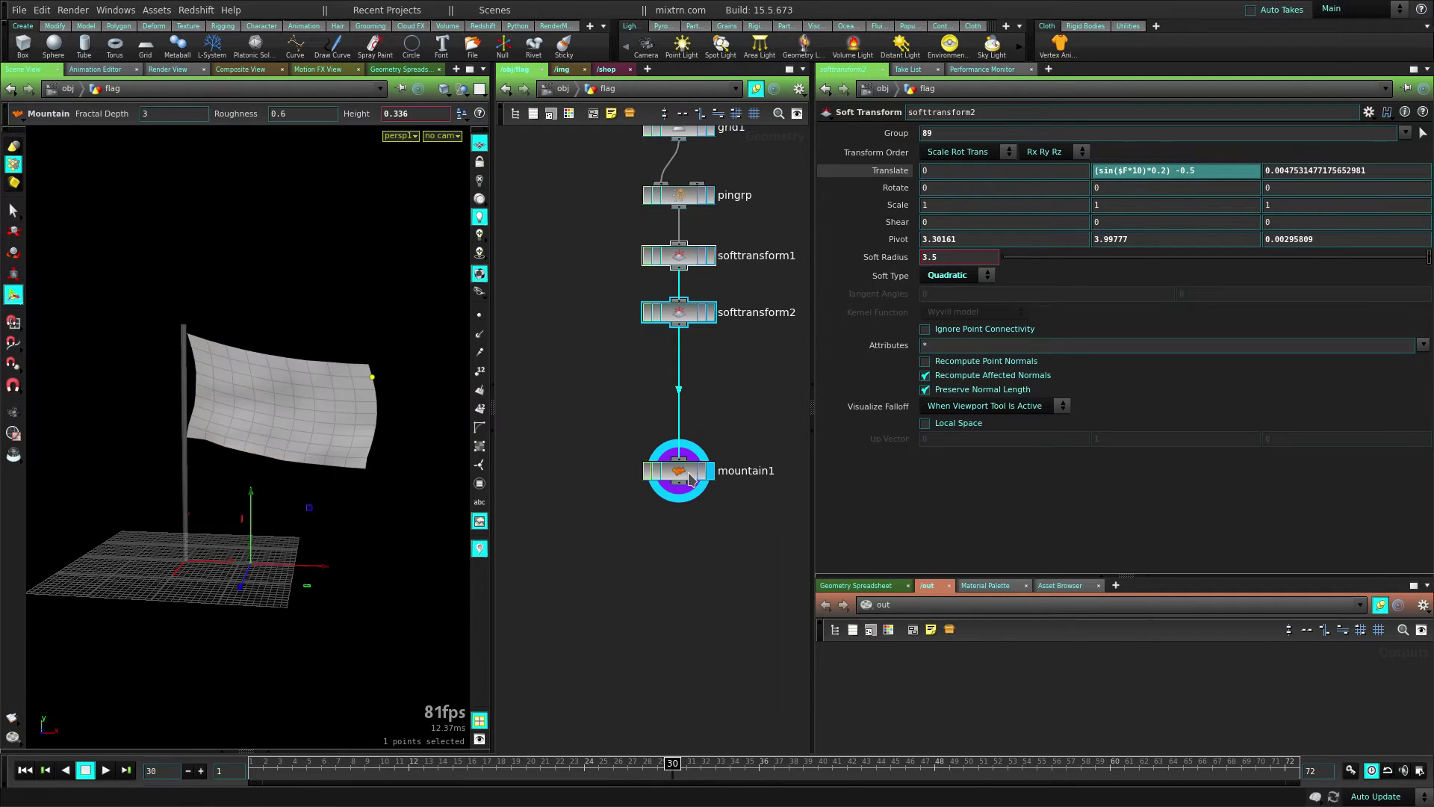
{"action": "key", "text": "l"}
{"action": "key", "text": "Up"}
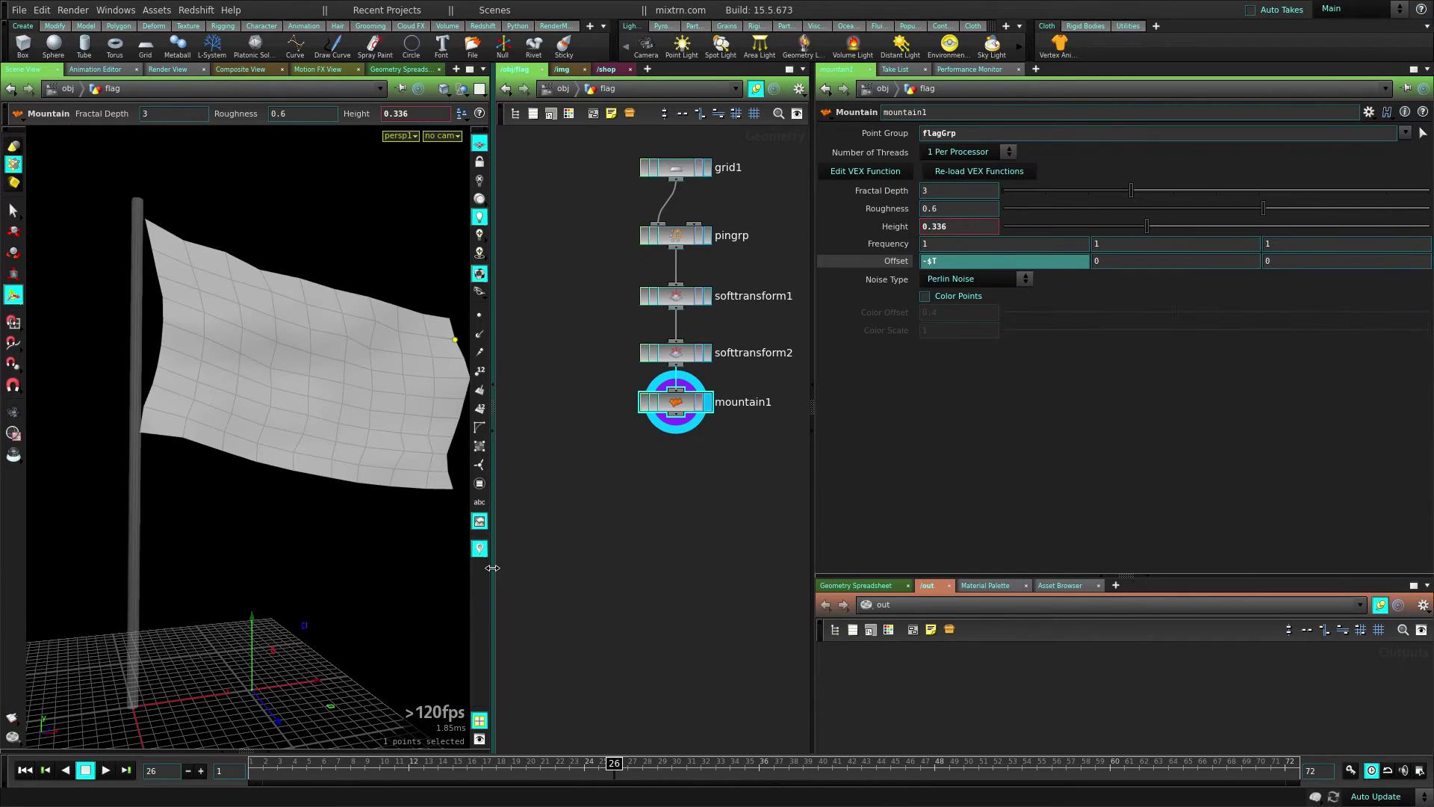
{"action": "left_click_drag", "start_coordinate": [492, 569], "coordinate": [579, 568]}
{"action": "right_click_drag", "start_coordinate": [426, 535], "coordinate": [410, 545], "text": "alt"}
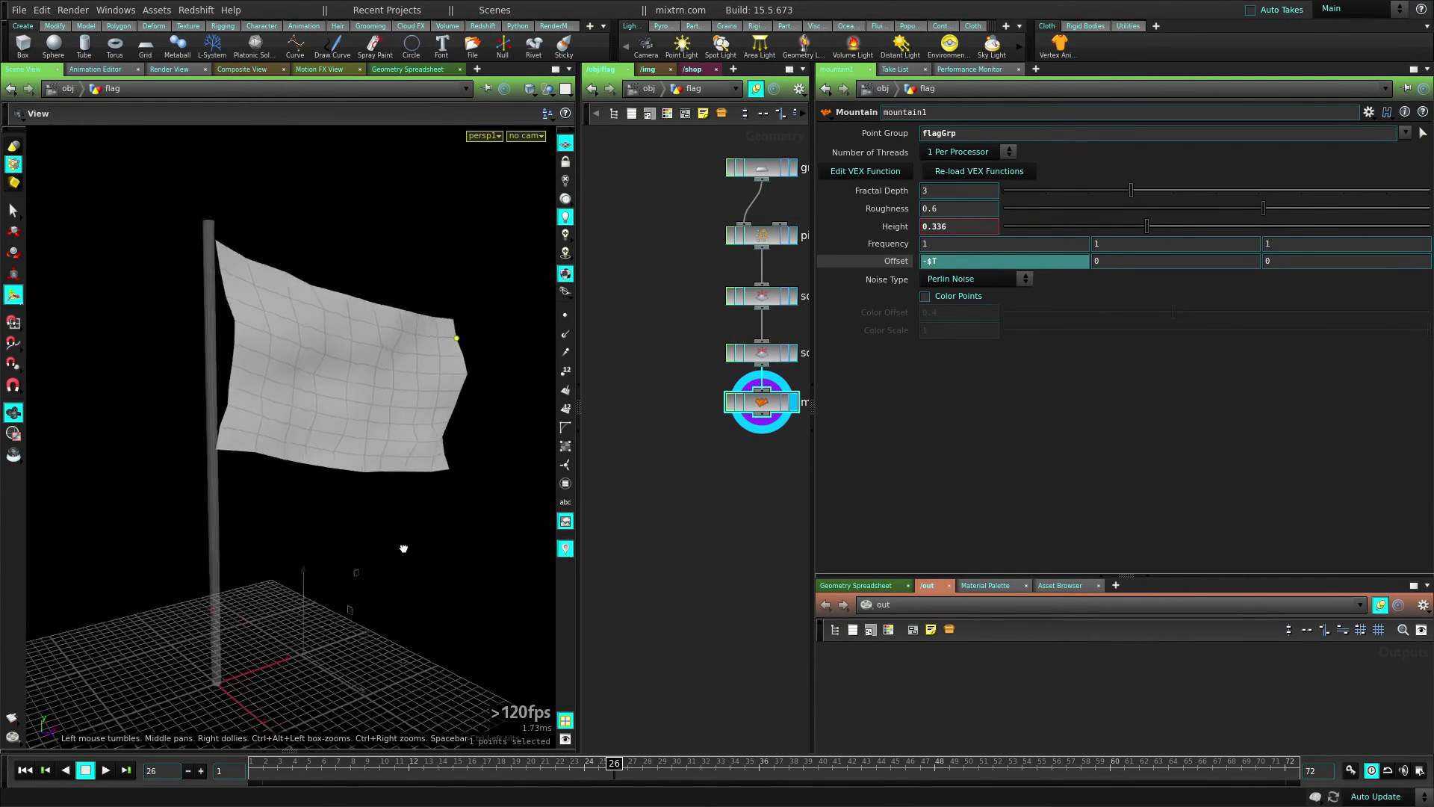
{"action": "left_click_drag", "start_coordinate": [410, 545], "coordinate": [281, 548], "text": "alt"}
{"action": "key", "text": "Up"}
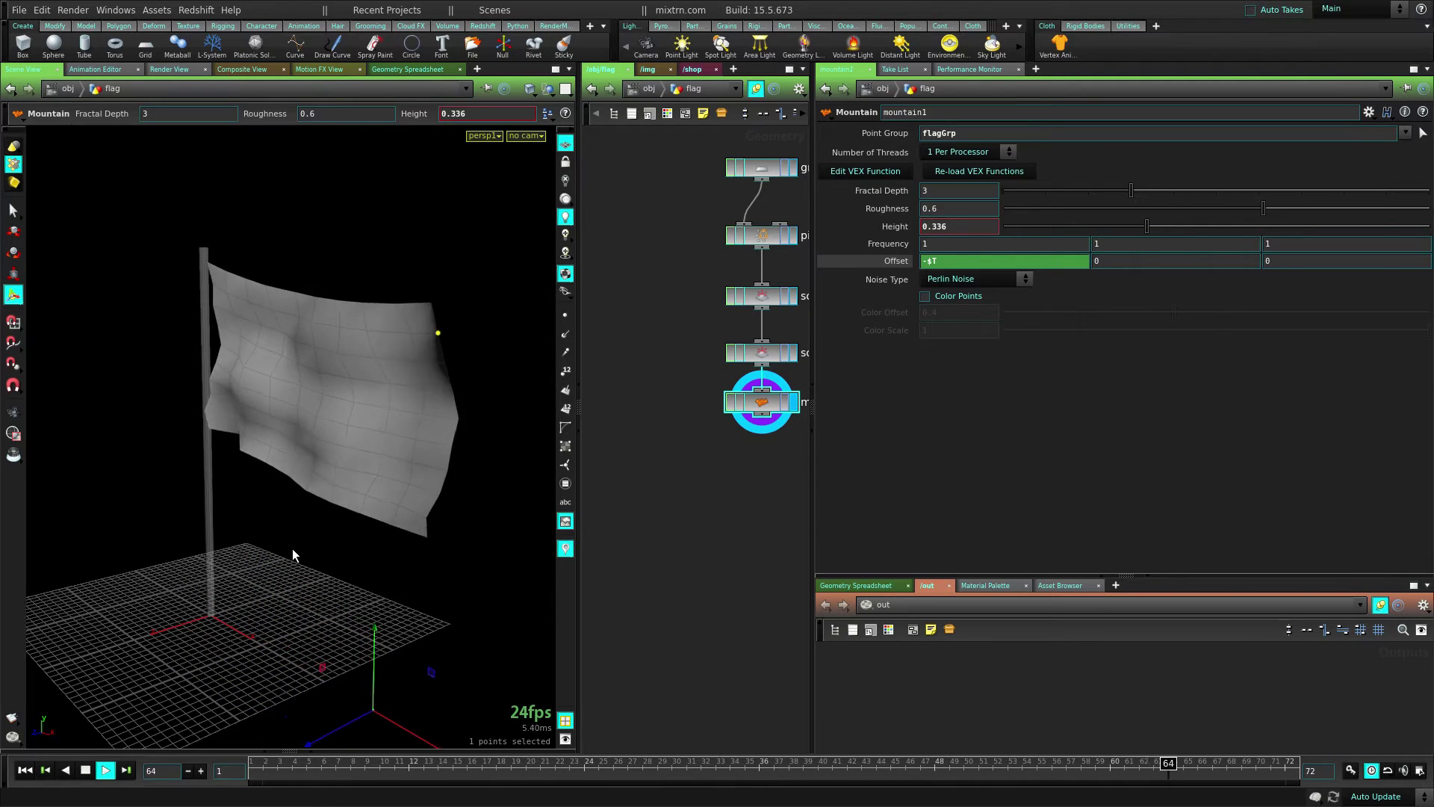
{"action": "key", "text": "Up"}
{"action": "mouse_move", "coordinate": [293, 549]}
{"action": "left_mouse_down", "text": "alt"}
{"action": "mouse_move", "coordinate": [404, 471]}
{"action": "mouse_move", "coordinate": [317, 546]}
{"action": "left_mouse_up", "text": "alt"}
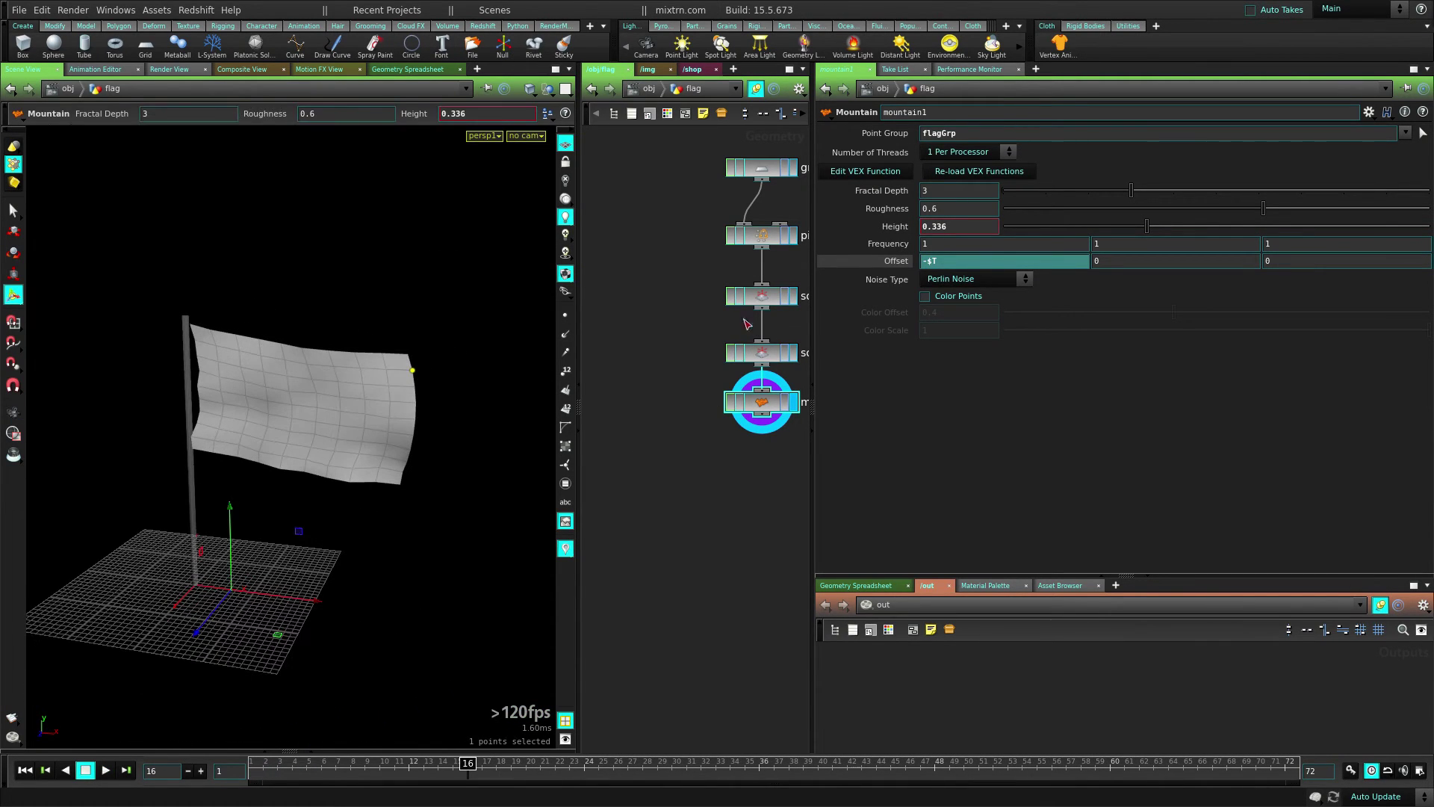
- Increase softtransform1's Translate X to about 0.385 to deepen the flag's curve, and check its shape
{"action": "middle_click_drag", "start_coordinate": [688, 327], "coordinate": [600, 362]}
{"action": "left_click", "coordinate": [684, 338]}
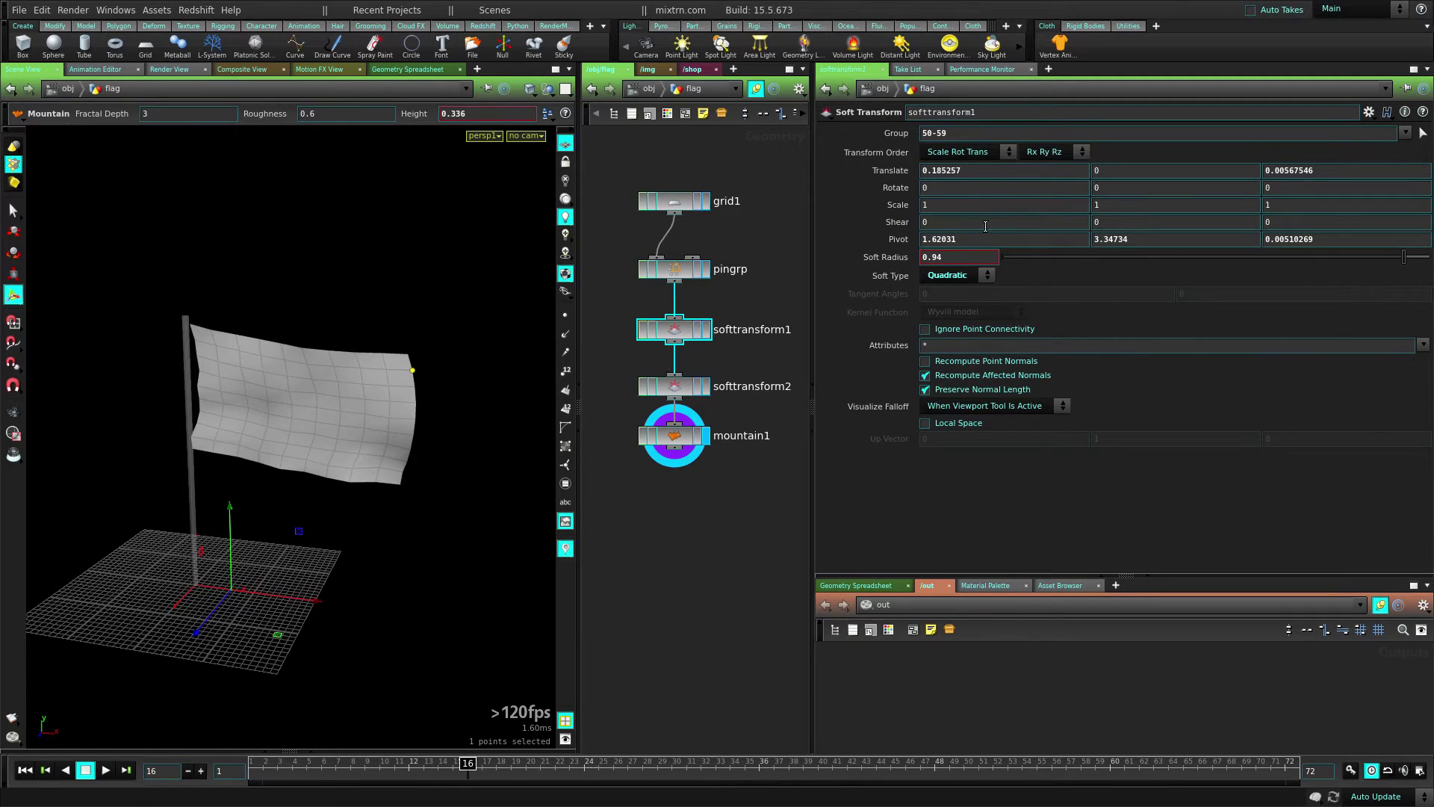
{"action": "middle_click_drag", "start_coordinate": [970, 170], "coordinate": [998, 168]}
{"action": "left_click_drag", "start_coordinate": [233, 605], "coordinate": [297, 569], "text": "alt"}
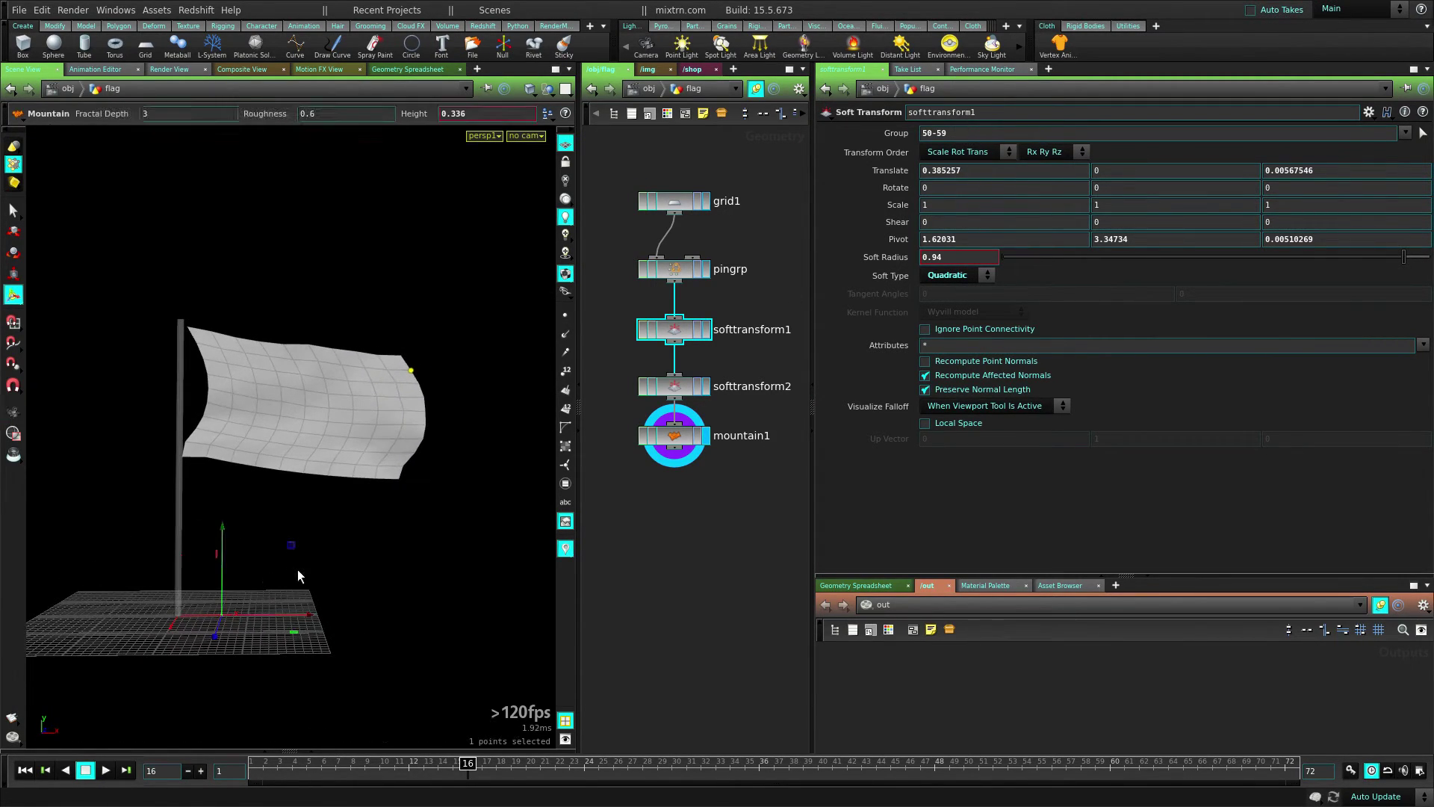
- Set mountain1's Frequency to 0.6 on all axes and Offset X to -$T *3, and softtransform2's Soft Radius to 4, checking playback
{"action": "key", "text": "ctrl+Up"}
{"action": "key", "text": "Up"}
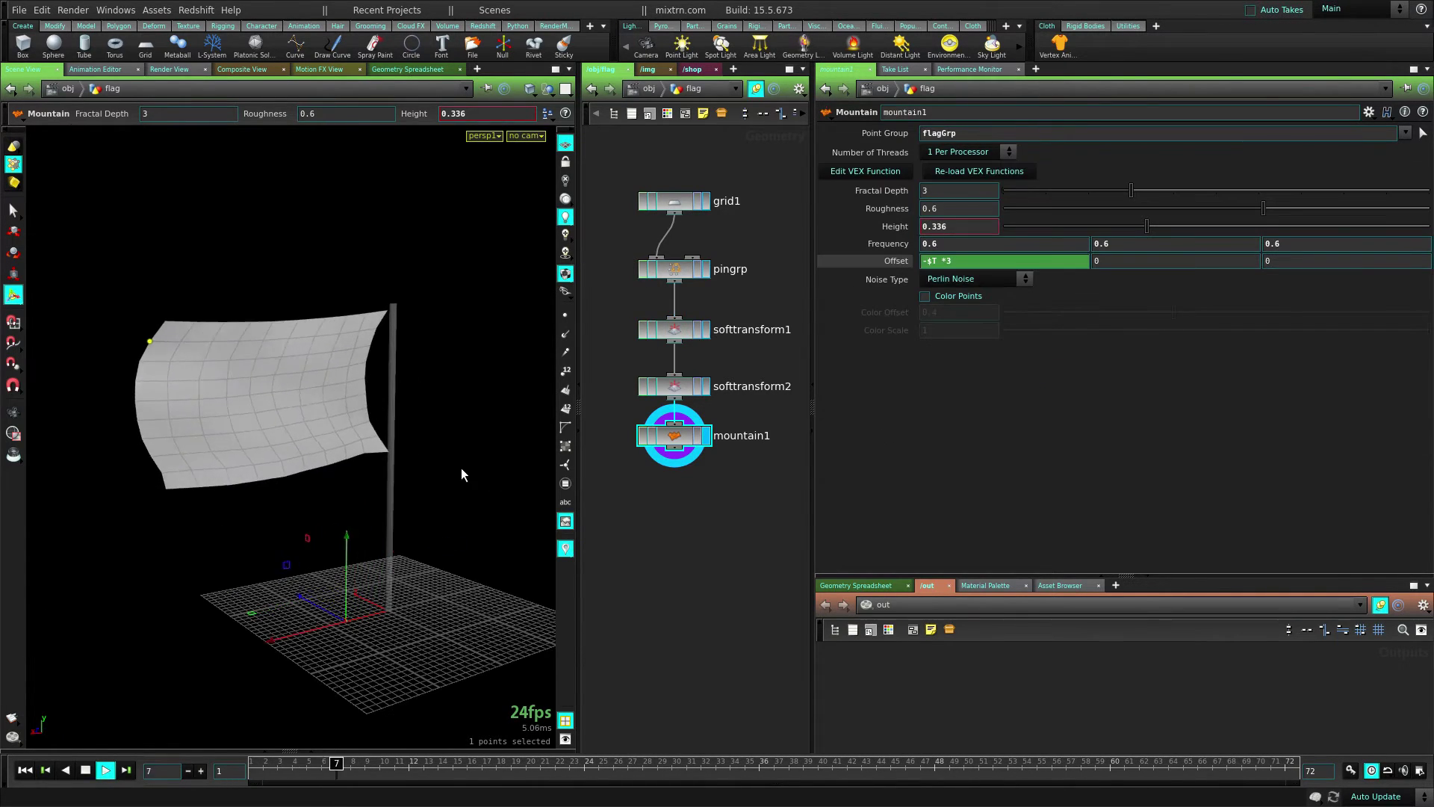
{"action": "left_click_drag", "start_coordinate": [160, 535], "coordinate": [305, 541], "text": "alt"}
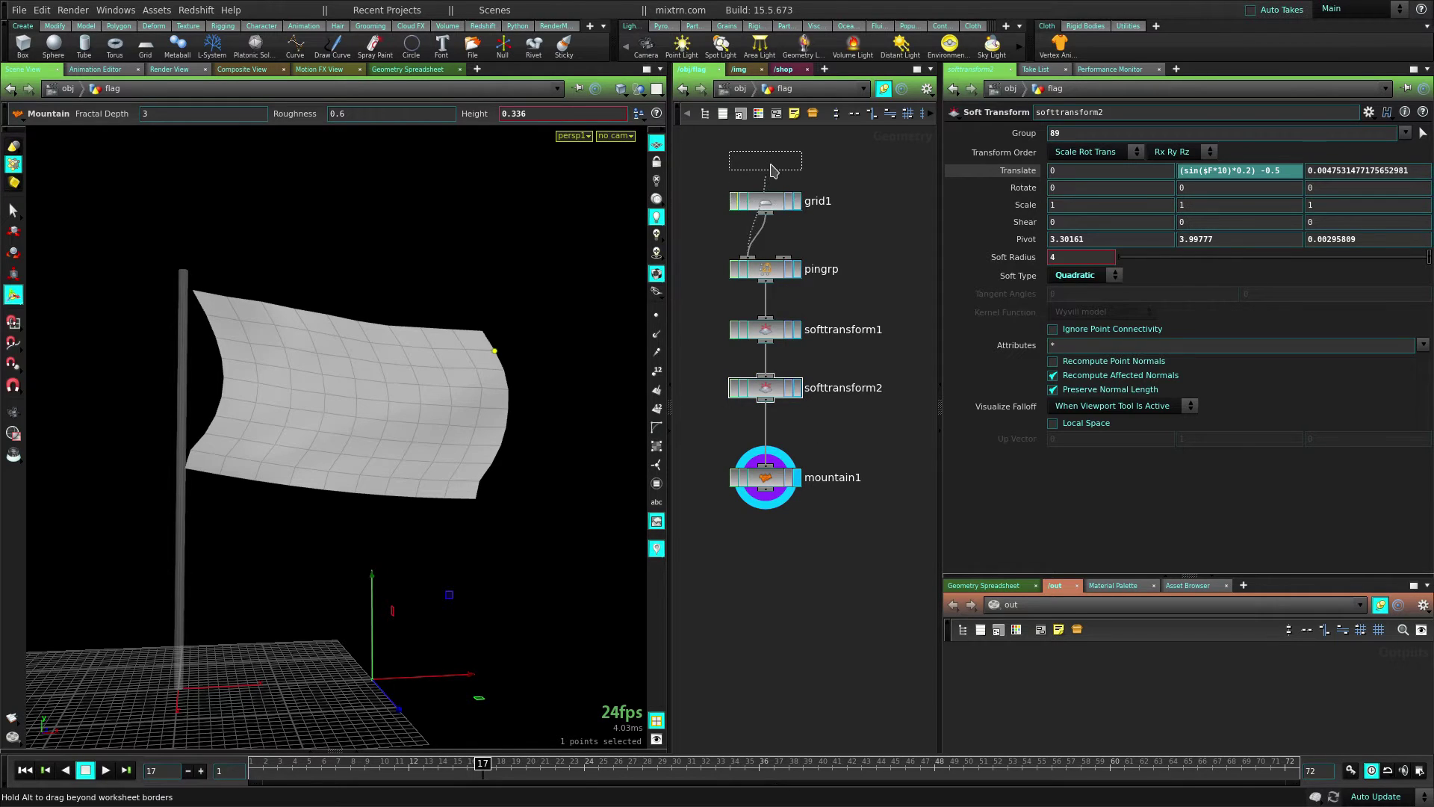
- Insert and display a UV Texture node between grid1 and pingrp, and set its Projection Axis to Z Axis
{"action": "left_click_drag", "start_coordinate": [774, 170], "coordinate": [774, 169]}
{"action": "left_click", "coordinate": [796, 160]}
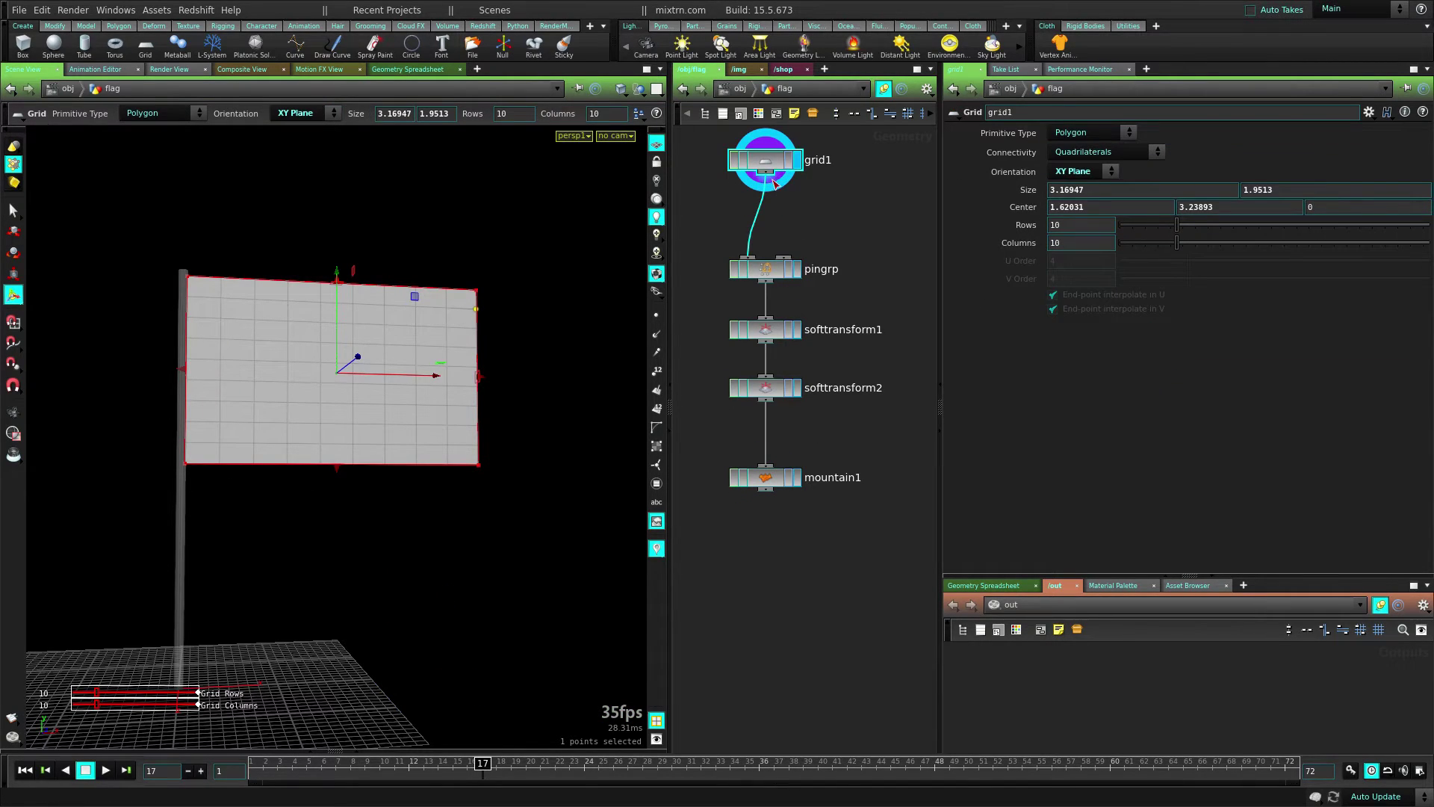
{"action": "key", "text": "Tab"}
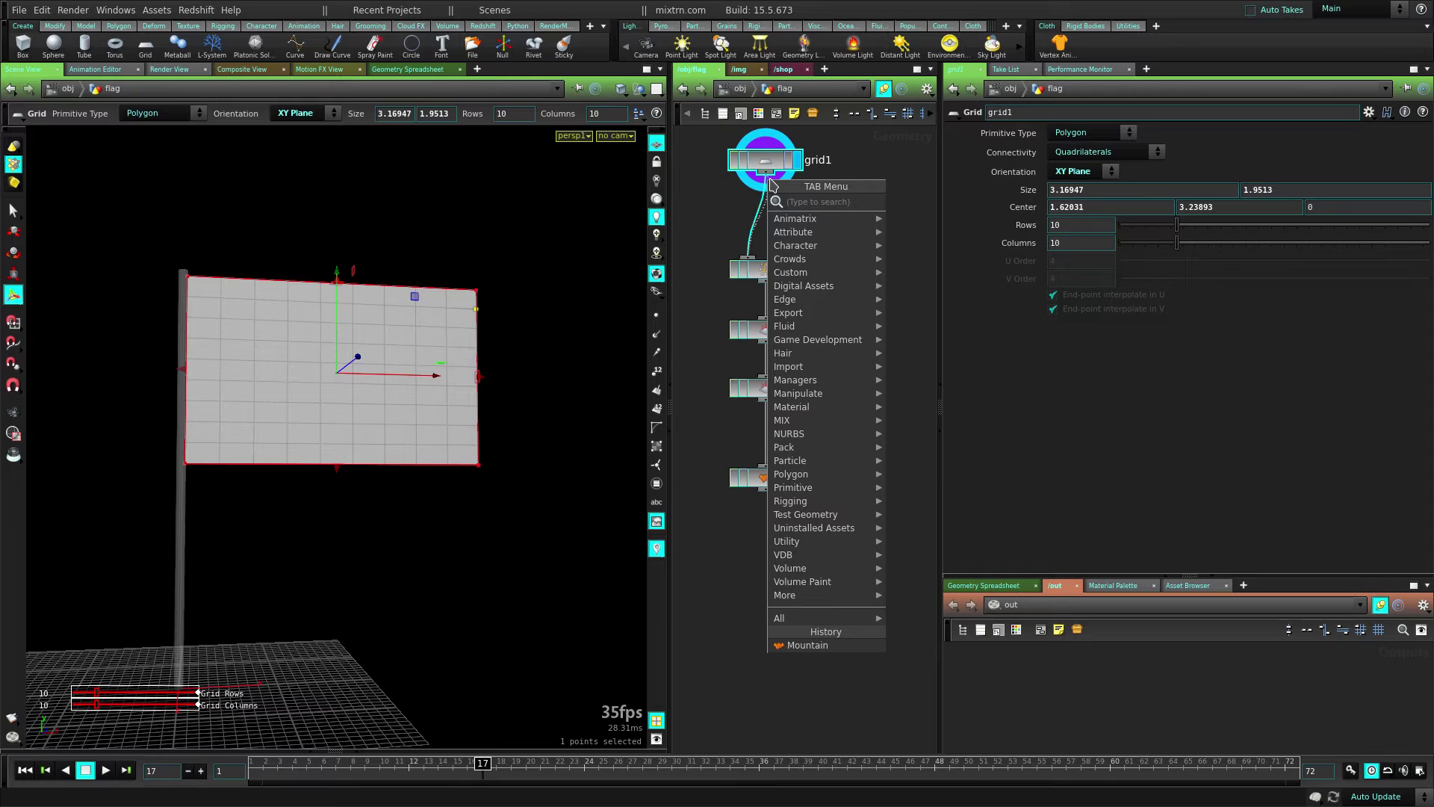
{"action": "type", "text": "uv"}
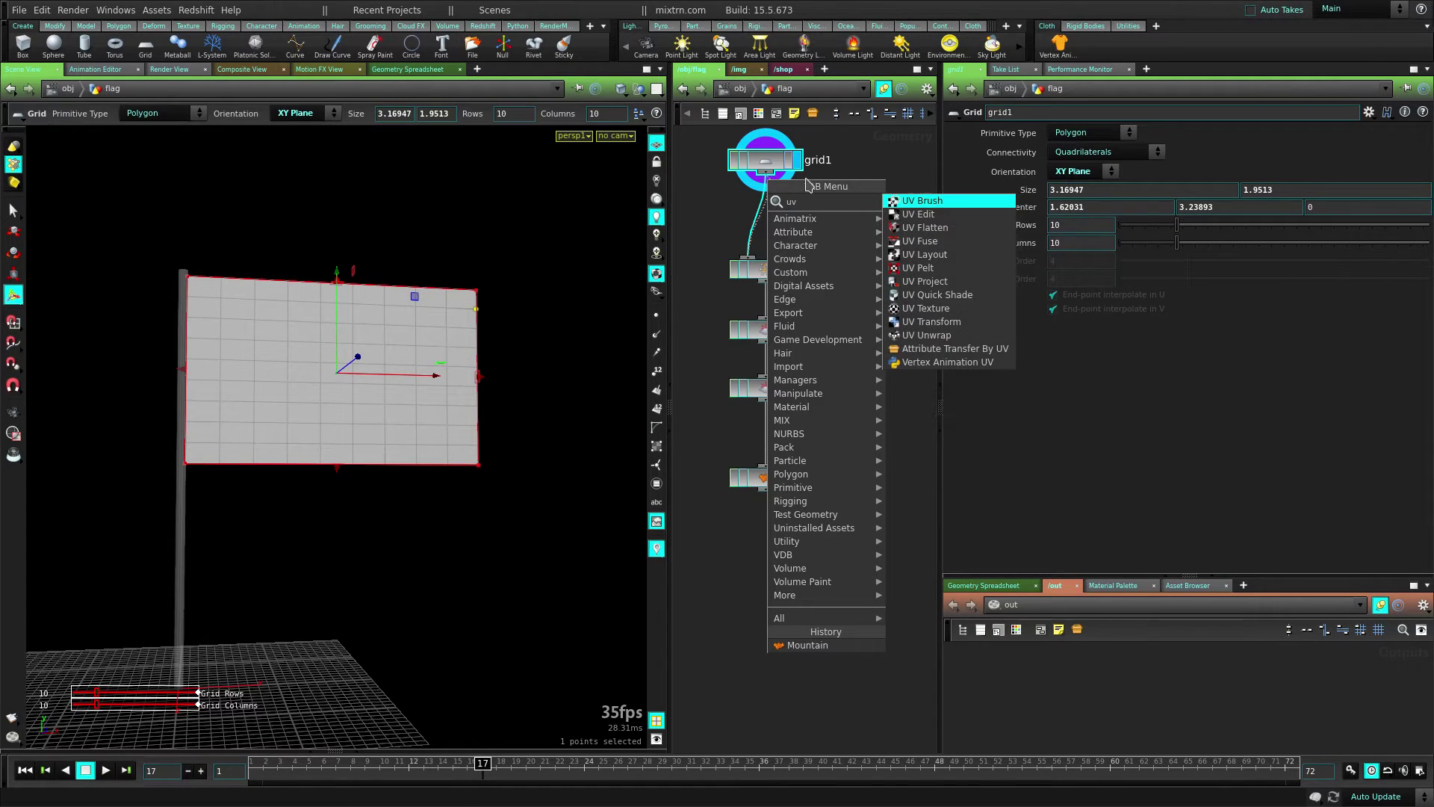
{"action": "left_click", "coordinate": [954, 307]}
{"action": "left_click", "coordinate": [762, 214]}
{"action": "left_click", "coordinate": [801, 211]}
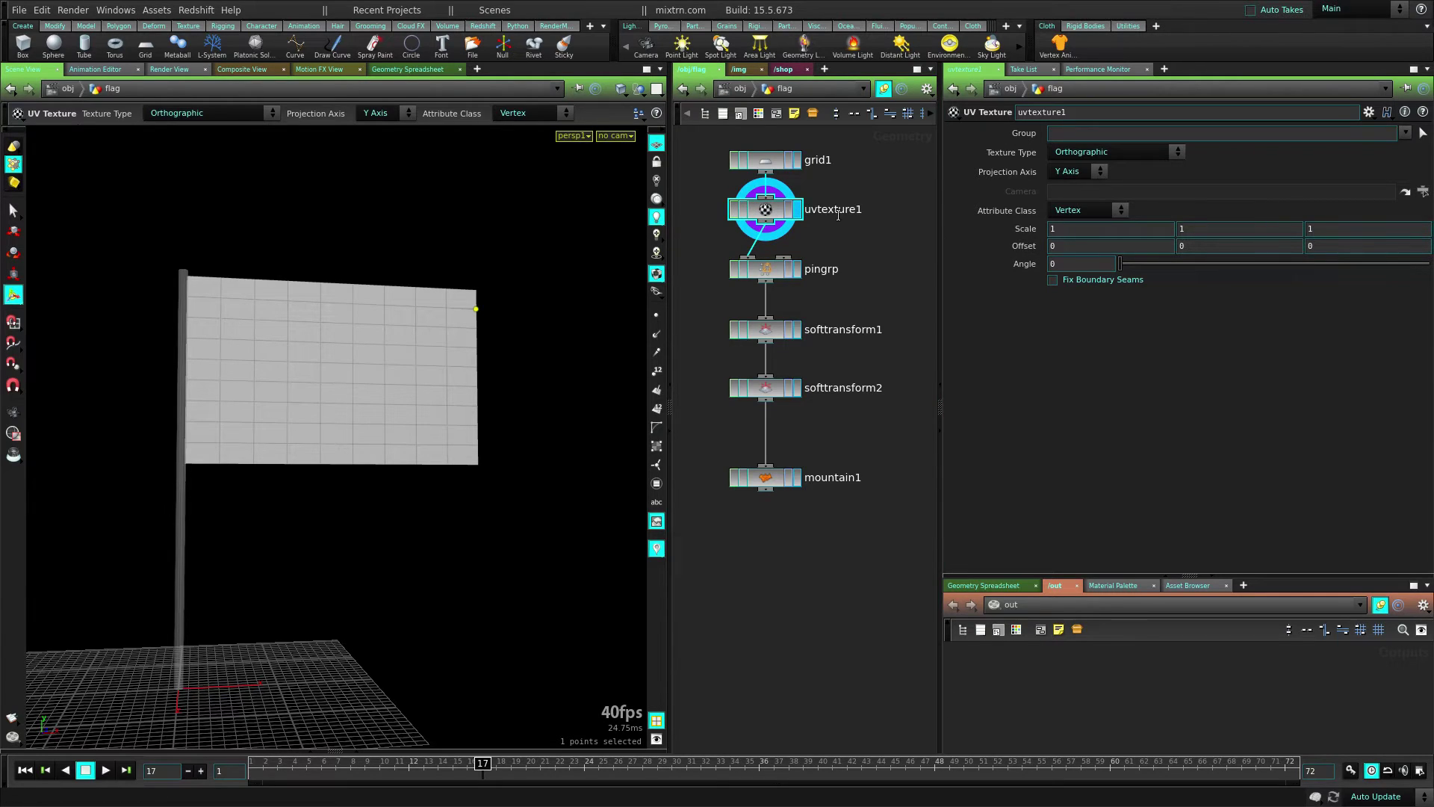
{"action": "left_click", "coordinate": [1069, 213]}
{"action": "left_click_drag", "start_coordinate": [567, 326], "coordinate": [389, 385], "text": "alt"}
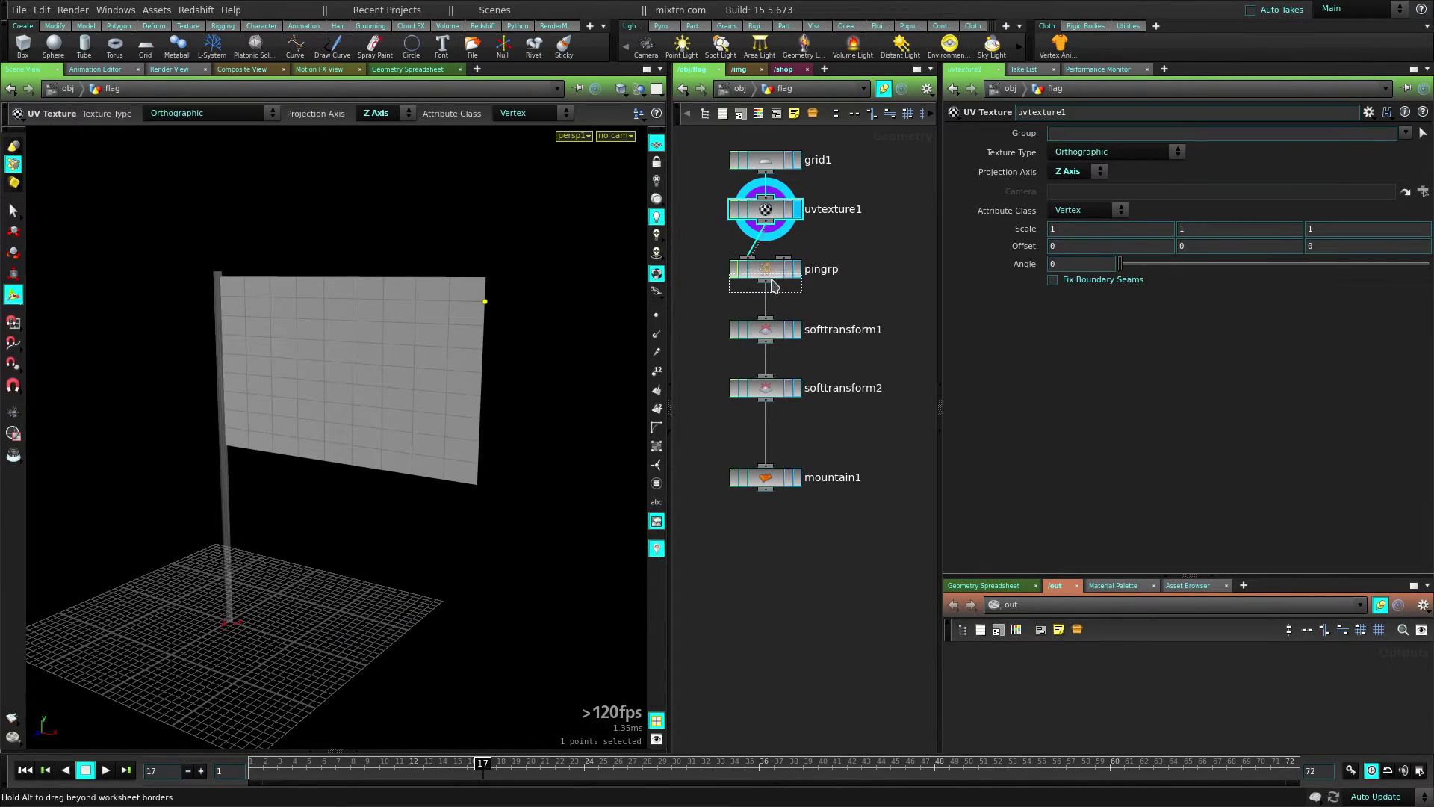
- Insert and display a UV Quick Shade node between uvtexture1 and pingrp, leaving even spacing between the nodes
{"action": "key", "text": "Tab"}
{"action": "type", "text": "q"}
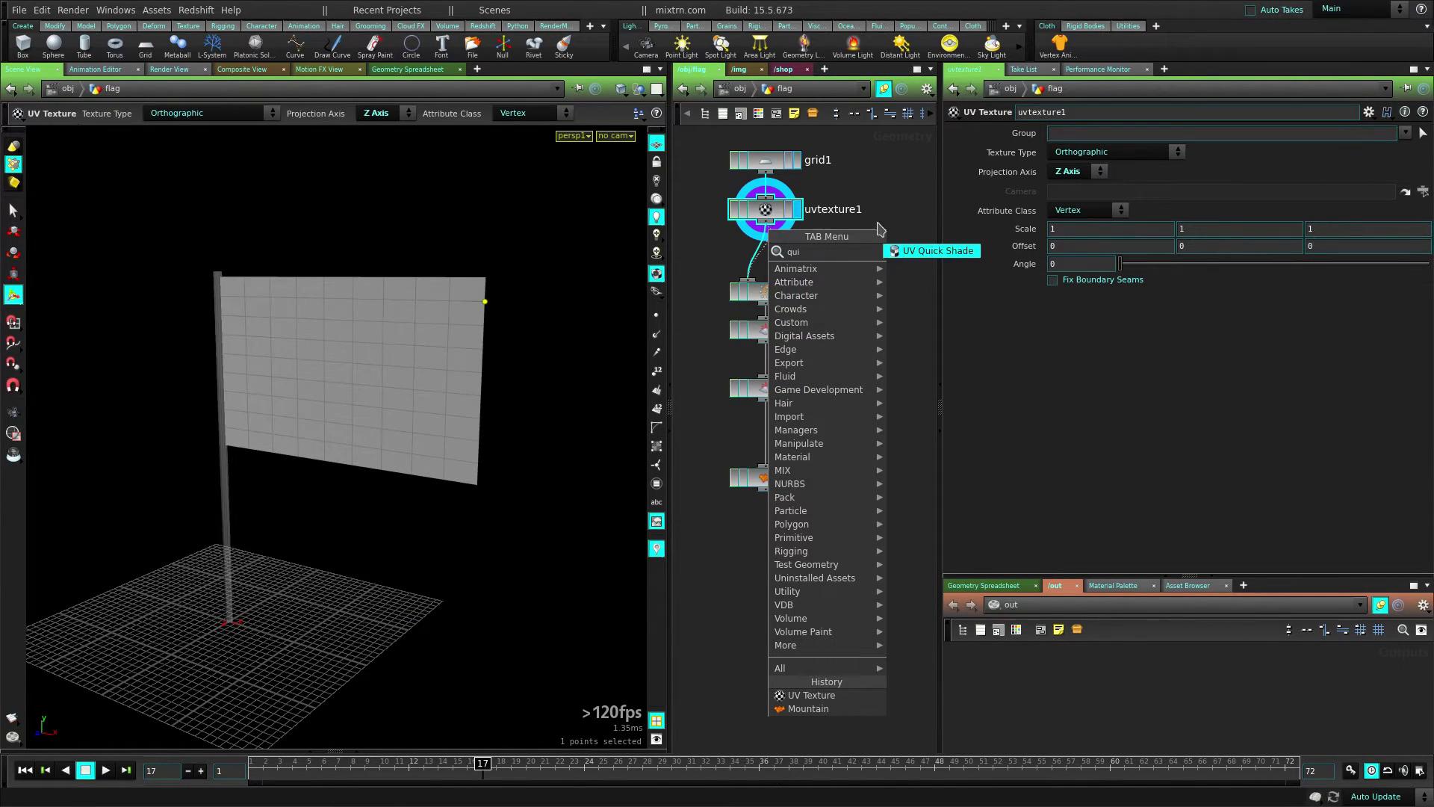
{"action": "type", "text": "ui"}
{"action": "left_click", "coordinate": [947, 252]}
{"action": "left_click", "coordinate": [766, 250]}
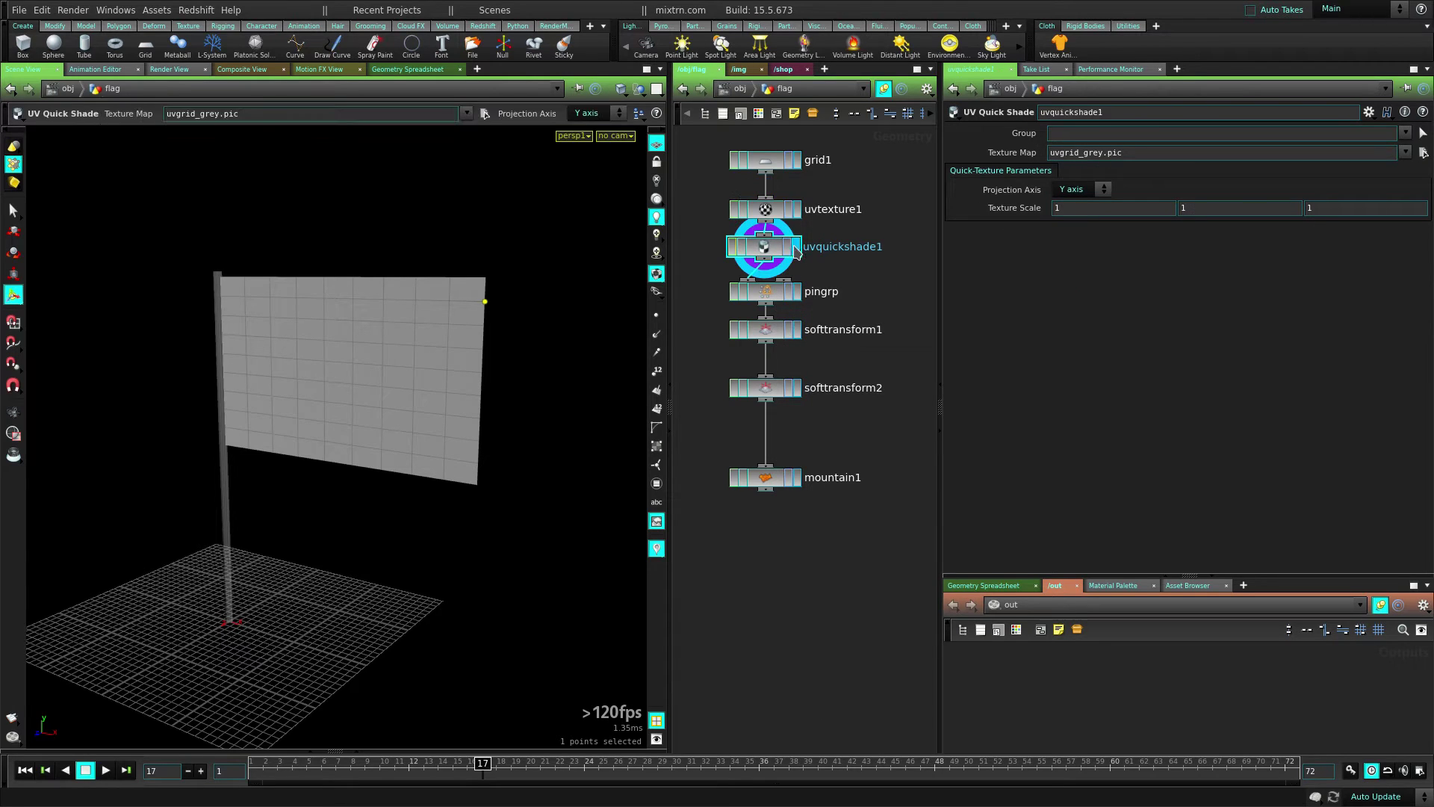
{"action": "left_click_drag", "start_coordinate": [389, 440], "coordinate": [422, 342], "text": "alt"}
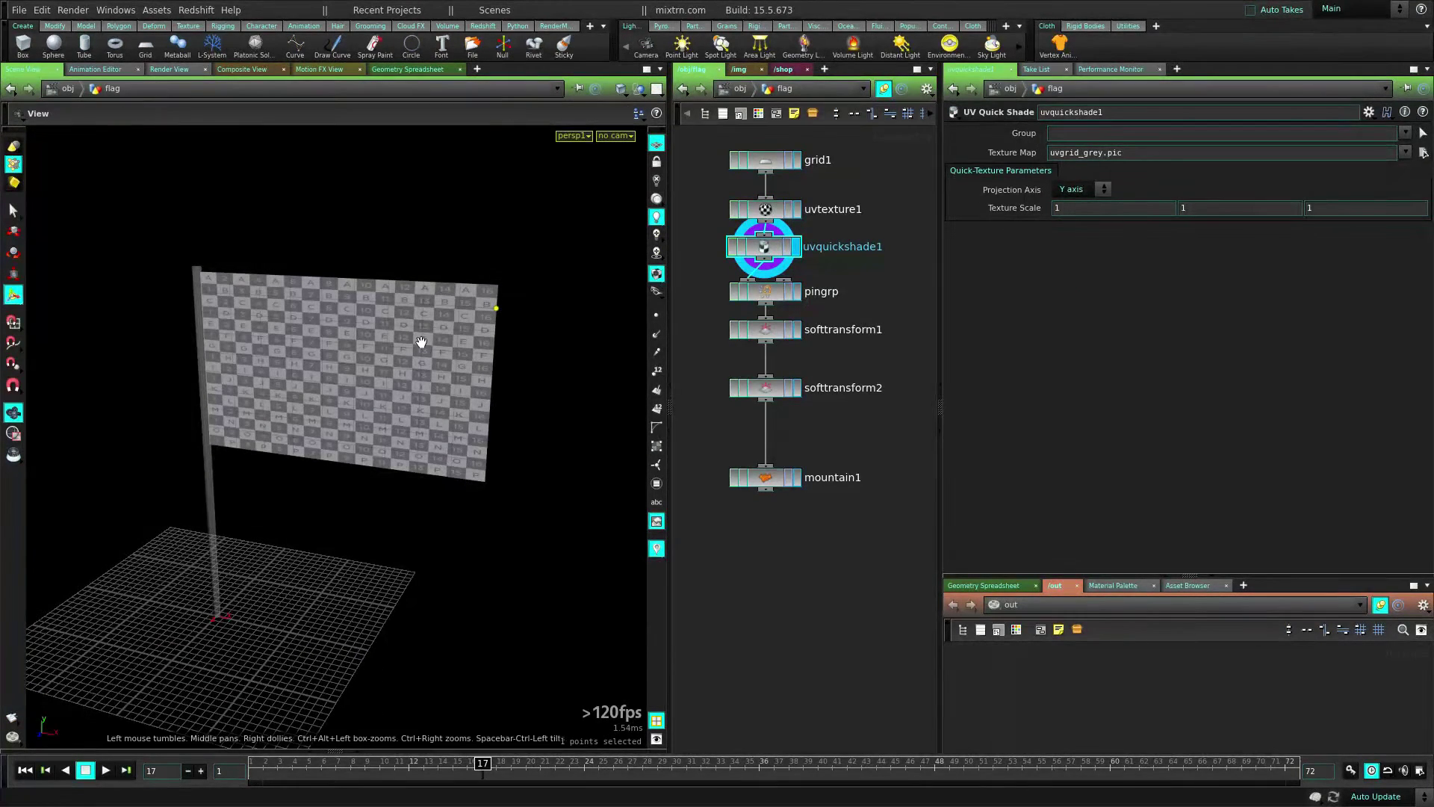
{"action": "key", "text": "space+5"}
{"action": "key", "text": "space+1"}
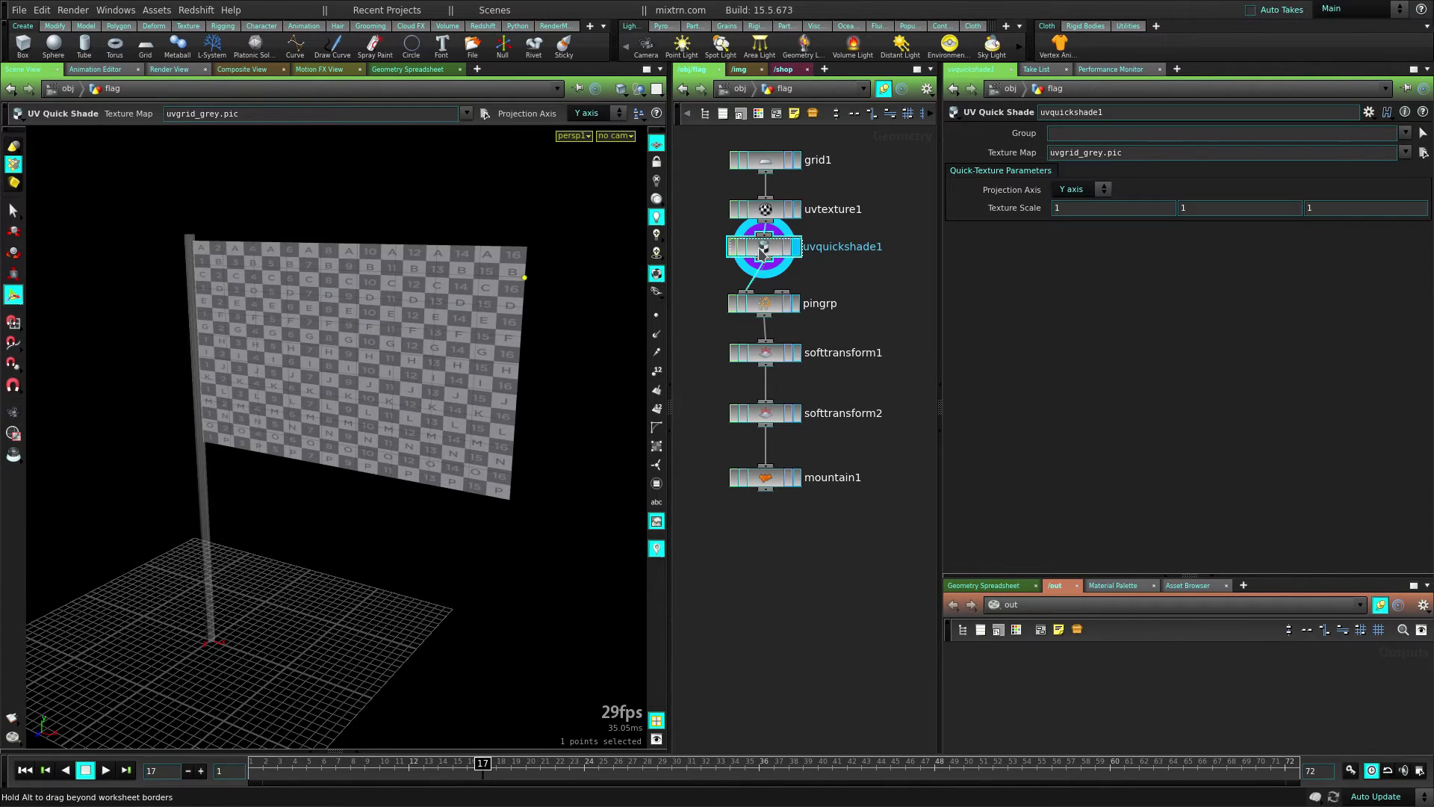
{"action": "left_click_drag", "start_coordinate": [762, 254], "coordinate": [764, 263]}
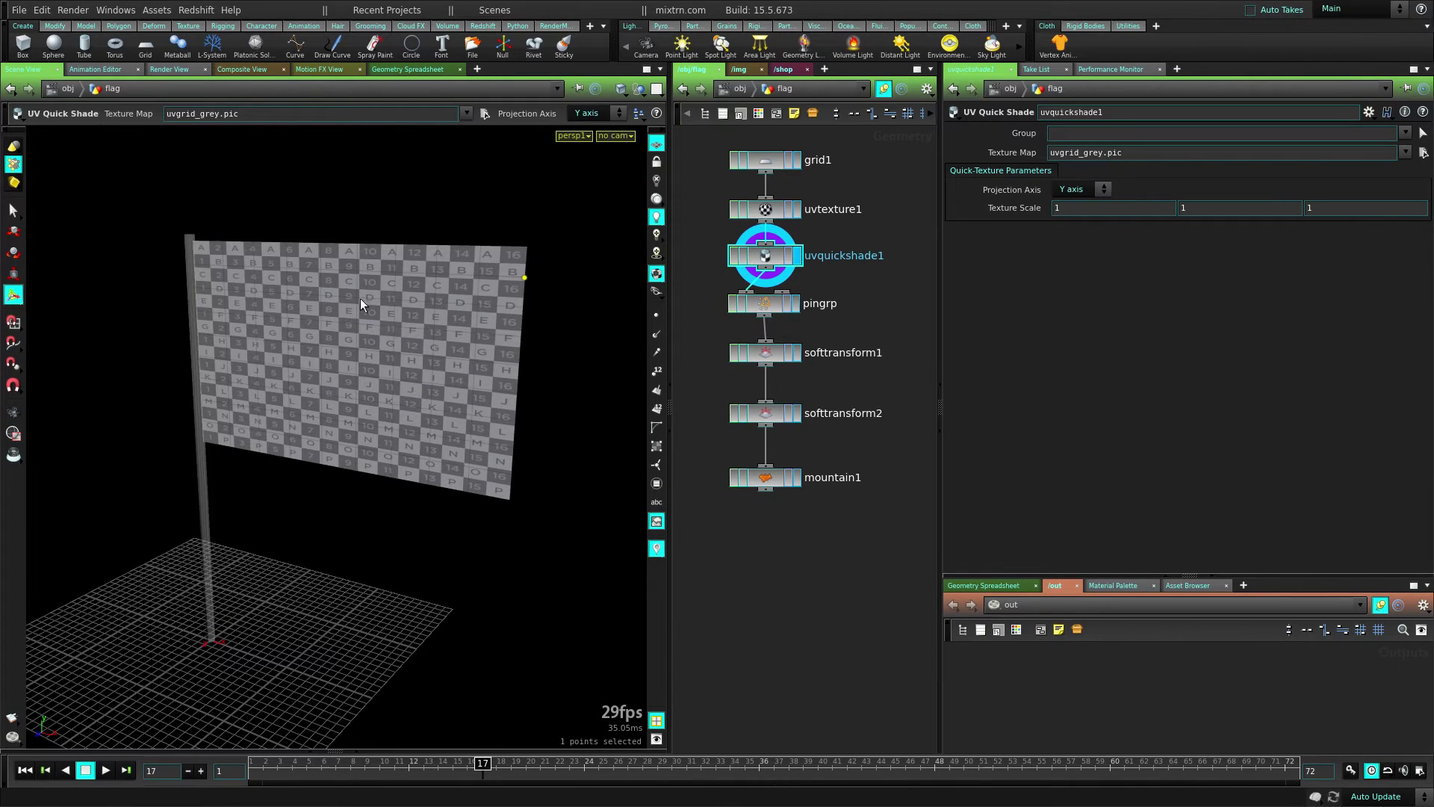
- Set uvquickshade1's Texture Map to mixtrnLogo.png from the $HIP/tex folder and view the logo on the flag
{"action": "left_click", "coordinate": [1405, 153]}
{"action": "left_click", "coordinate": [1423, 152]}
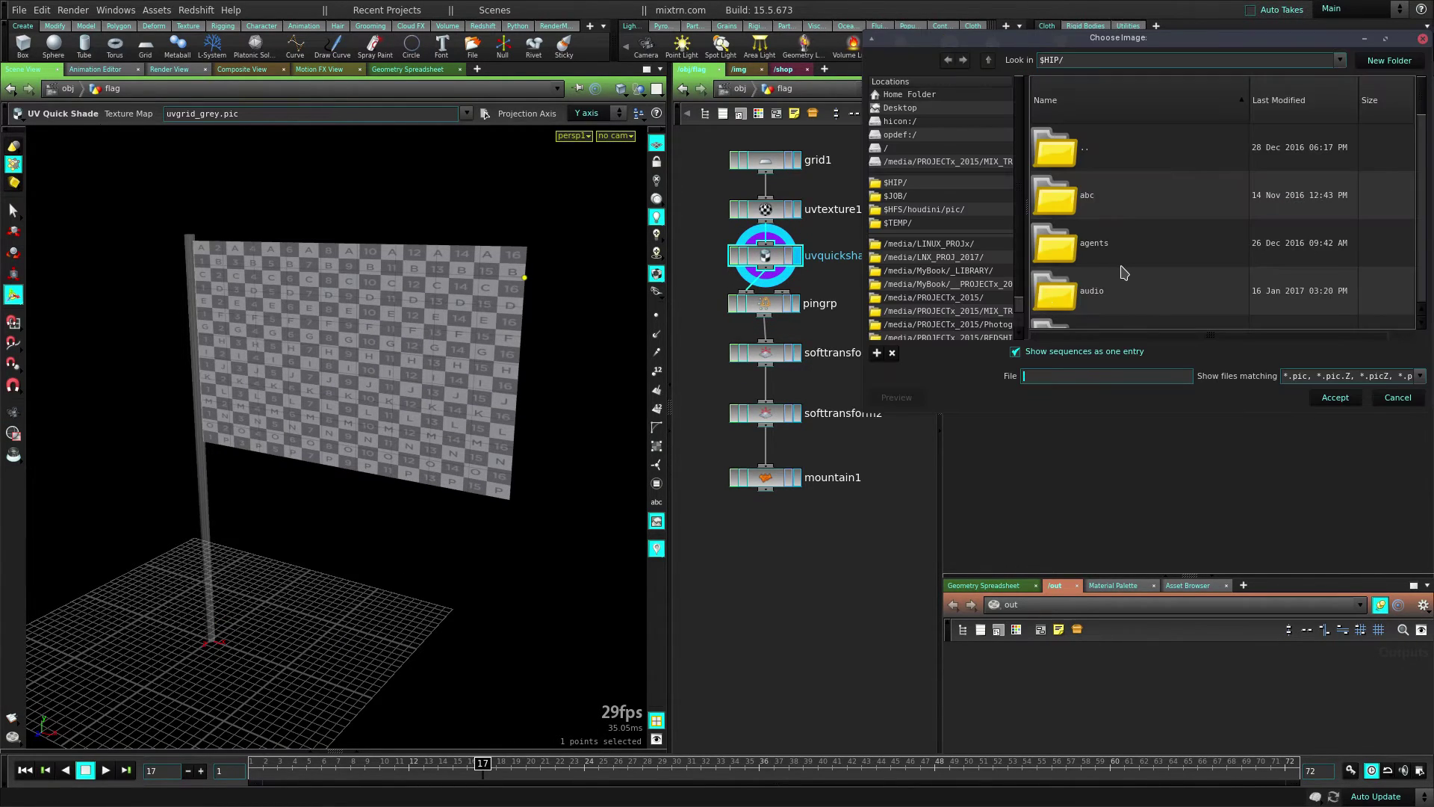
{"action": "scroll", "coordinate": [1096, 288], "scroll_direction": "down", "scroll_amount": 2}
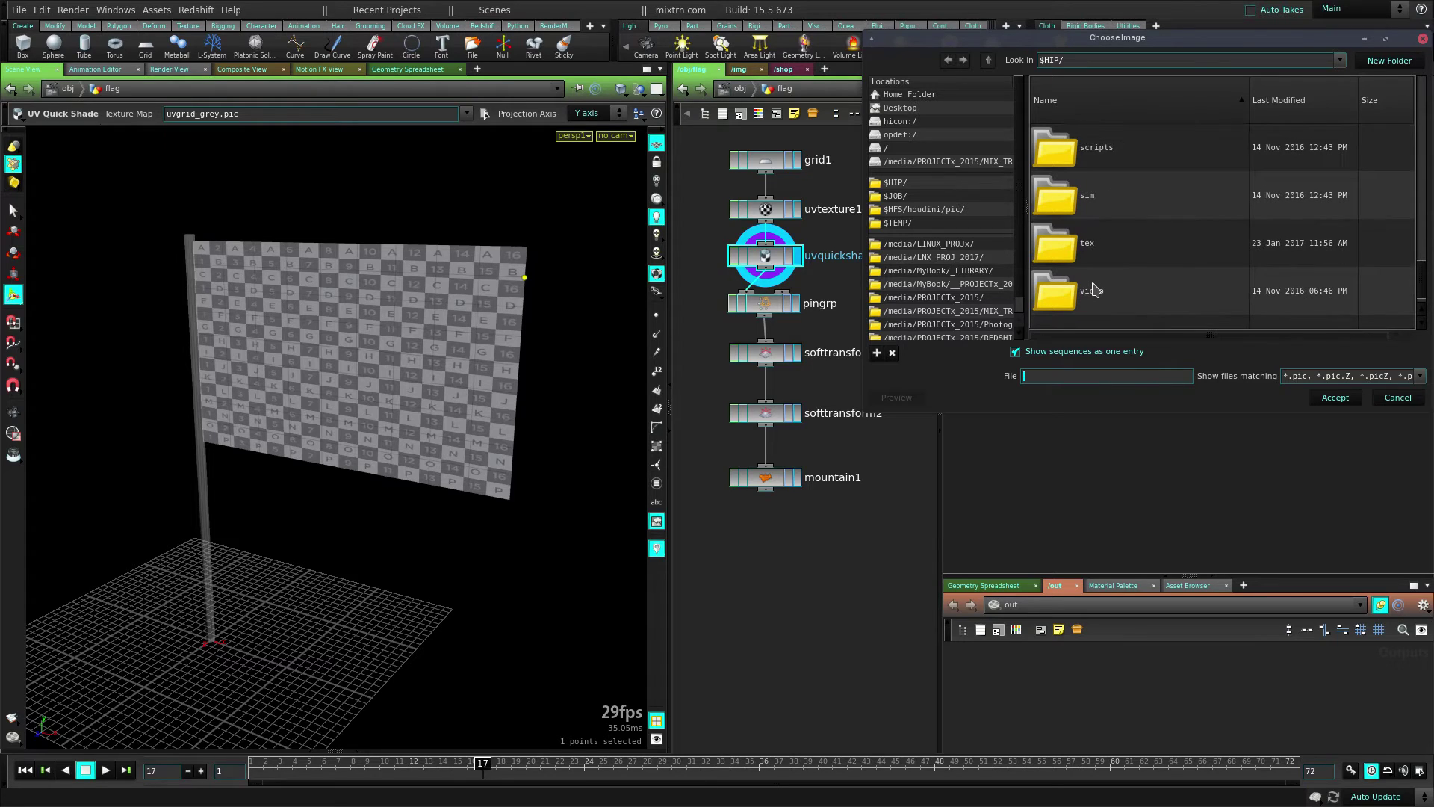
{"action": "double_click", "coordinate": [1094, 257]}
{"action": "scroll", "coordinate": [1098, 269], "scroll_direction": "down", "scroll_amount": 2}
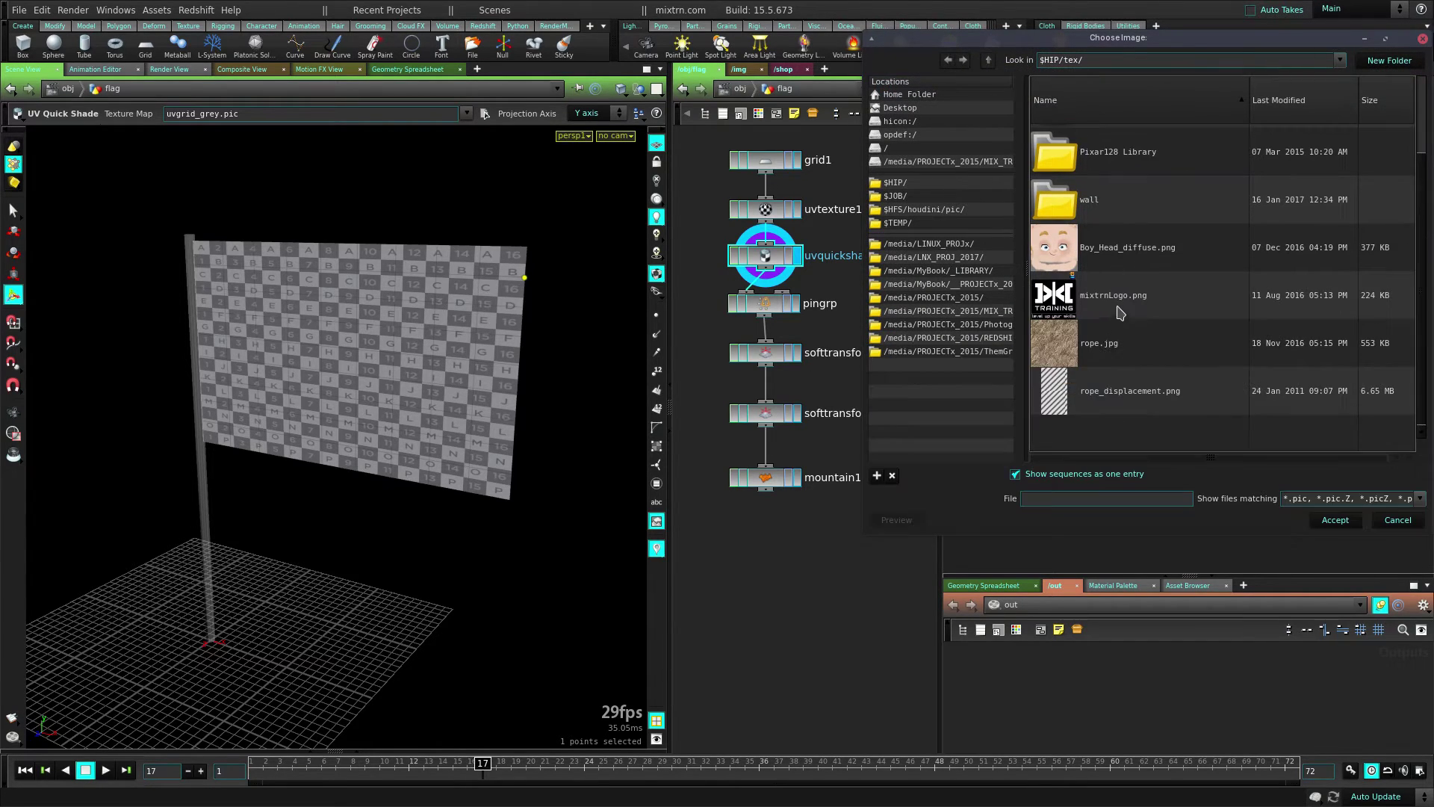
{"action": "left_click", "coordinate": [1092, 306]}
{"action": "left_click", "coordinate": [1335, 520]}
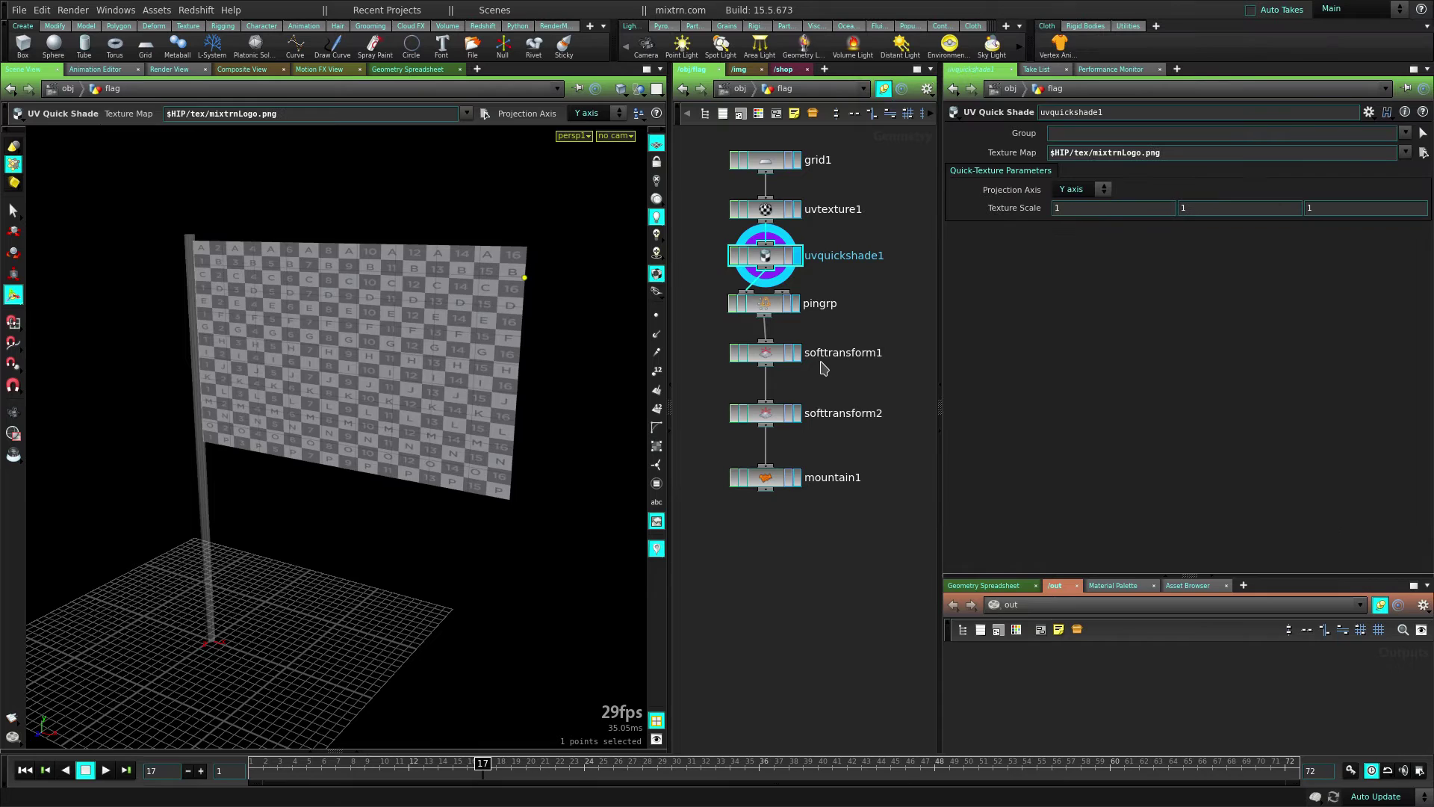
{"action": "left_click_drag", "start_coordinate": [492, 361], "coordinate": [469, 361]}
{"action": "key", "text": "Return"}
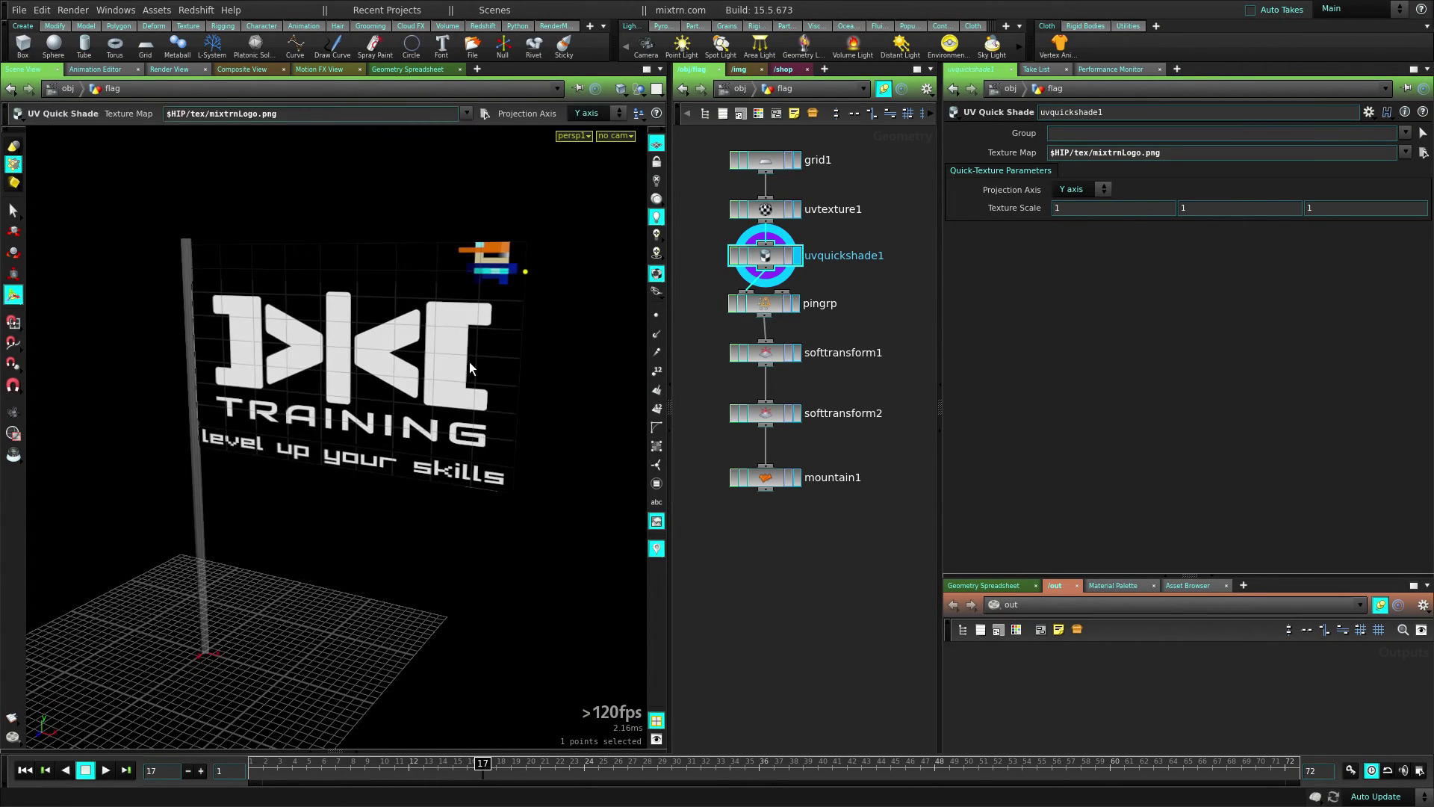
- Change the viewport's background color scheme from black to the light blue-grey gradient
{"action": "key", "text": "d"}
{"action": "left_click", "coordinate": [496, 225]}
{"action": "left_click", "coordinate": [535, 224]}
{"action": "left_click", "coordinate": [327, 246]}
{"action": "left_click", "coordinate": [323, 269]}
{"action": "left_click", "coordinate": [686, 202]}
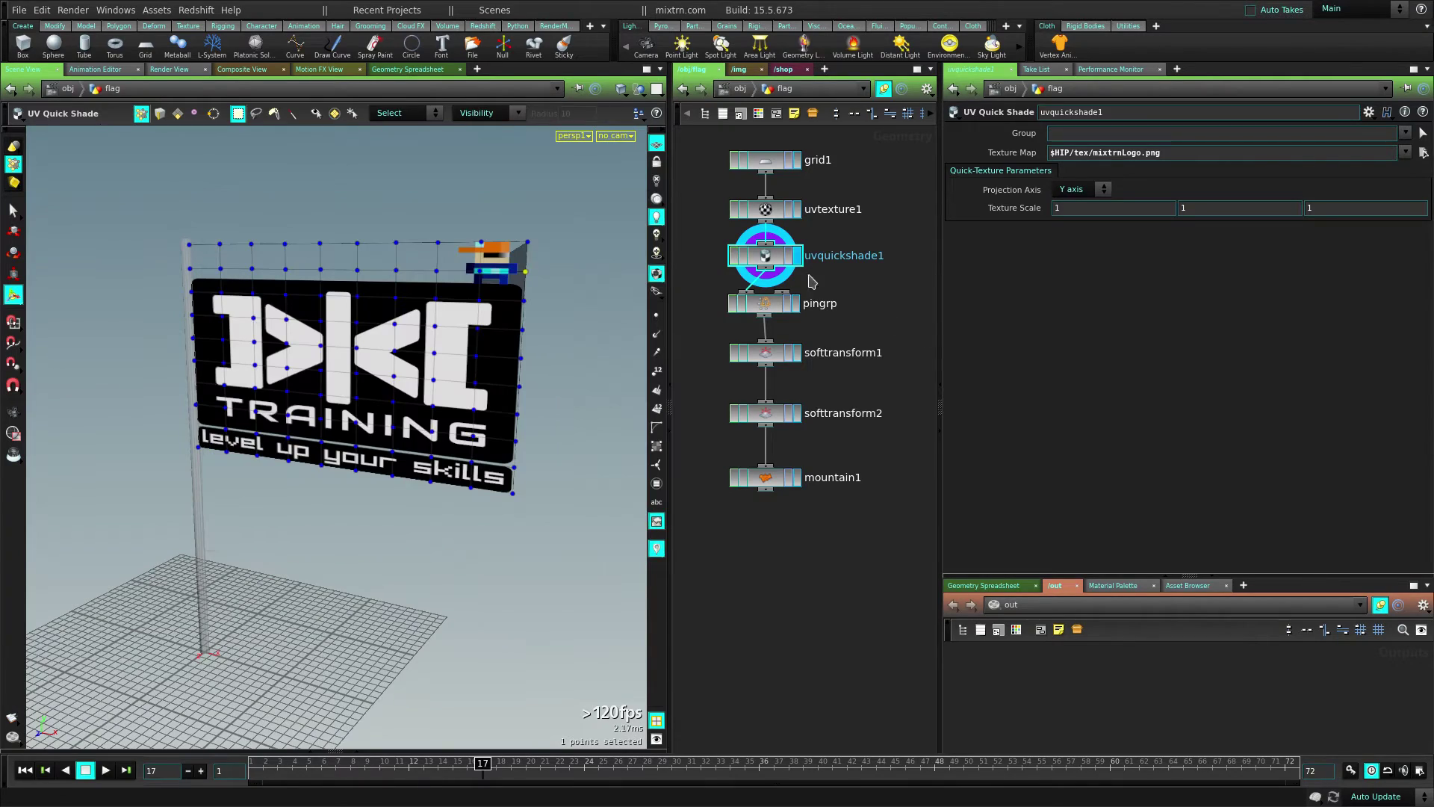
- Fit the logo to the flag by setting uvtexture1's Attribute Class to Auto Select, Scale to 0.982 by 0.69 and Offset Y to 0.14
{"action": "left_click", "coordinate": [766, 209]}
{"action": "left_click_drag", "start_coordinate": [575, 422], "coordinate": [539, 427]}
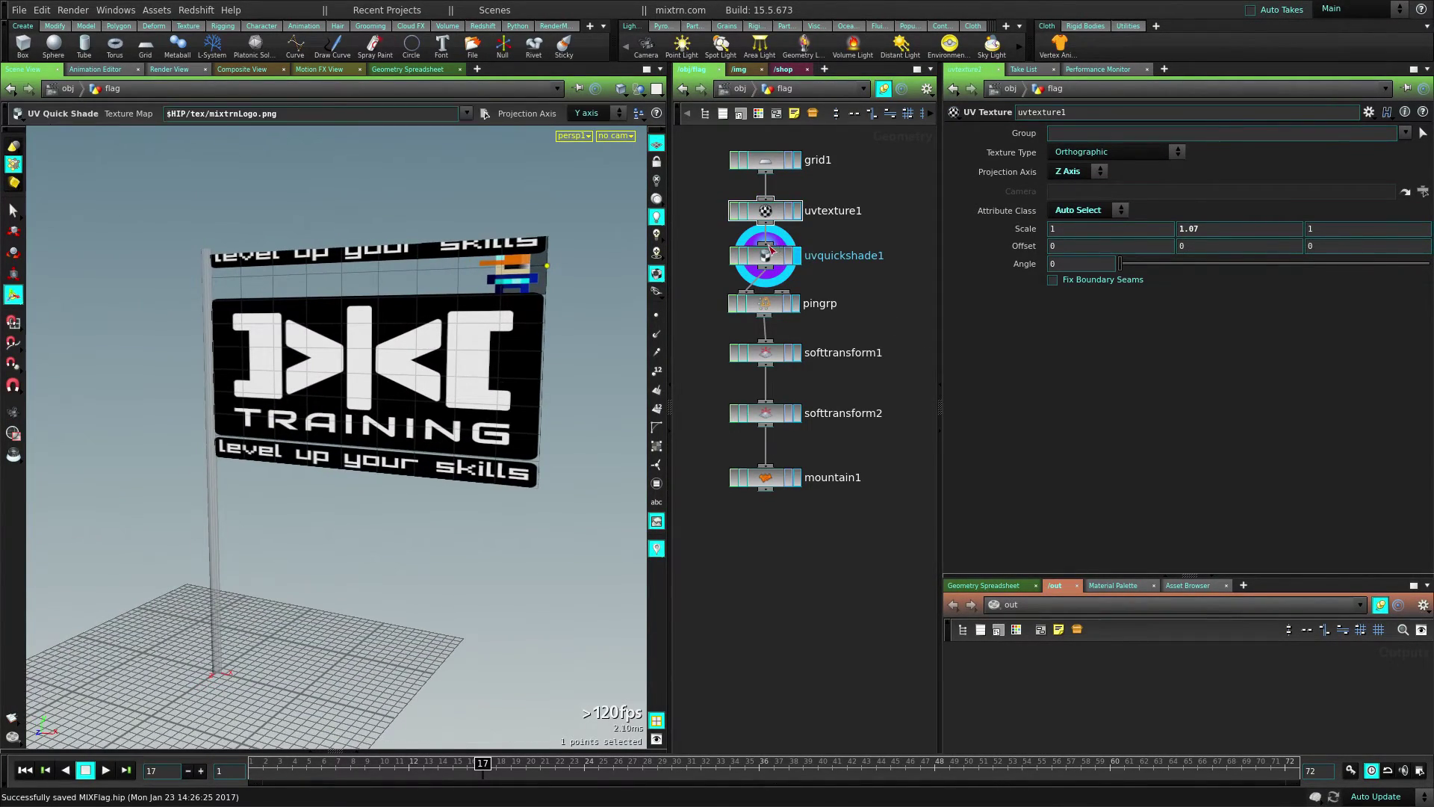
{"action": "left_click", "coordinate": [854, 254]}
{"action": "left_click", "coordinate": [781, 219]}
{"action": "middle_click_drag", "start_coordinate": [1201, 227], "coordinate": [1167, 227]}
{"action": "middle_click_drag", "start_coordinate": [1212, 226], "coordinate": [1256, 247]}
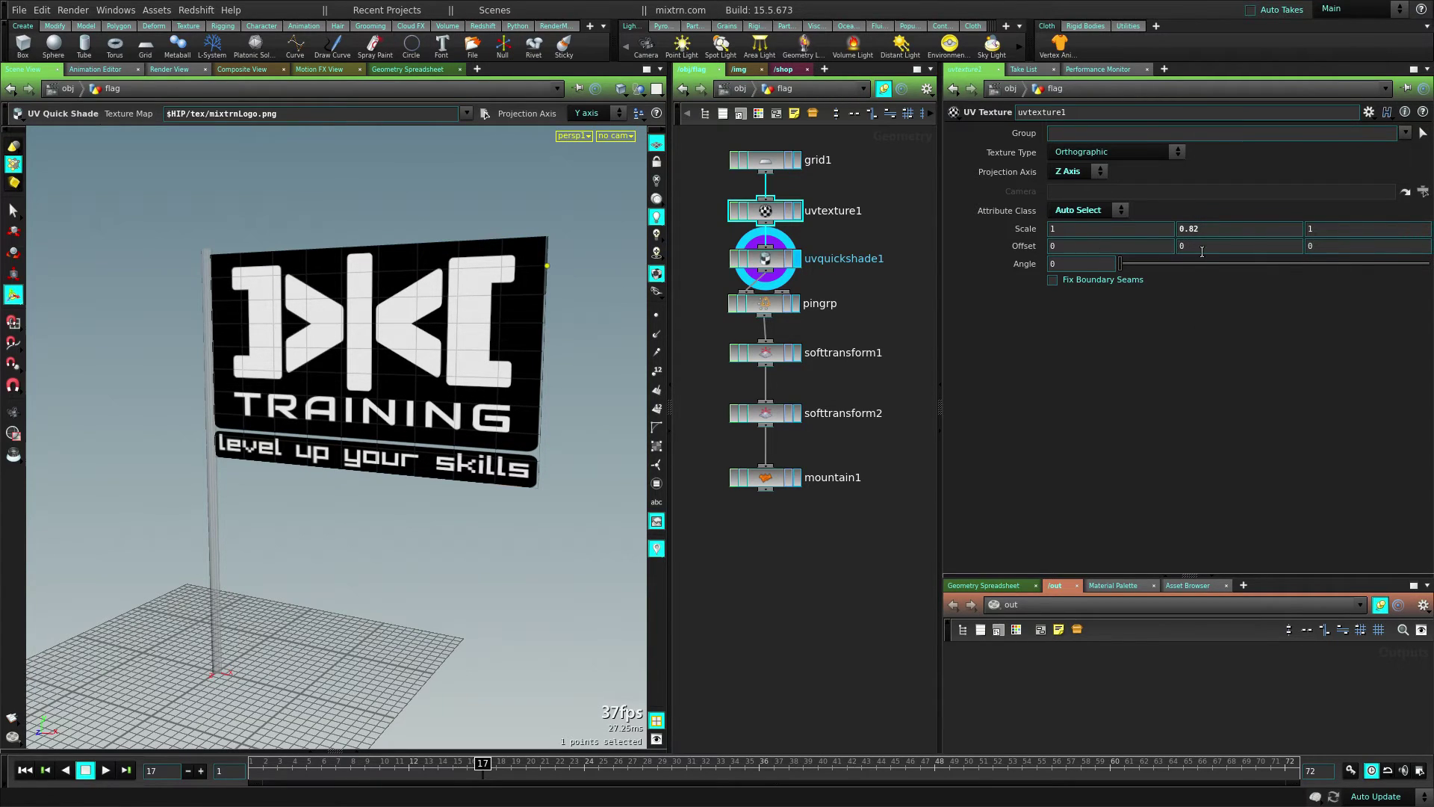
{"action": "middle_click_drag", "start_coordinate": [1198, 251], "coordinate": [1299, 281]}
{"action": "middle_click_drag", "start_coordinate": [1189, 229], "coordinate": [1083, 276]}
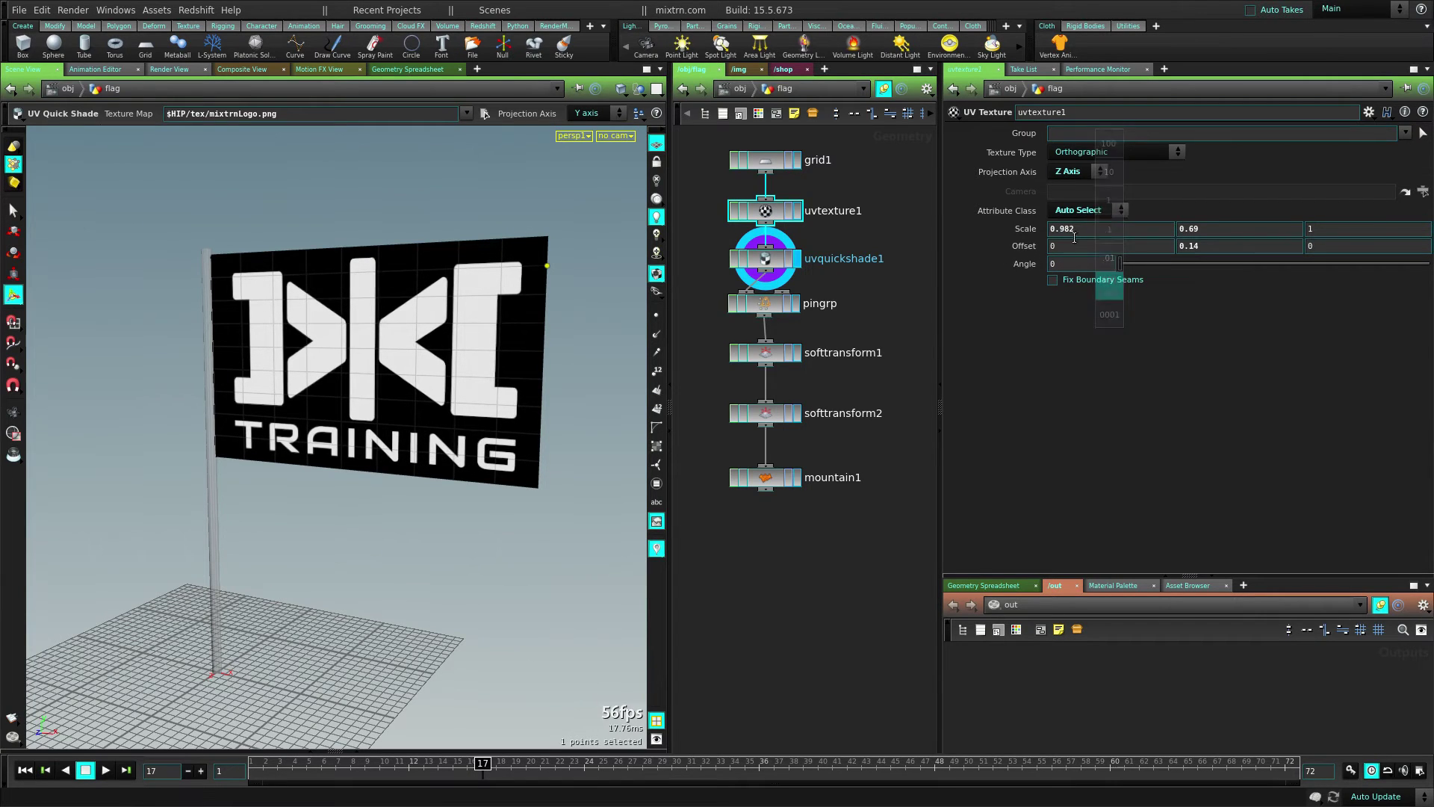
{"action": "key", "text": "Escape"}
{"action": "left_click_drag", "start_coordinate": [160, 384], "coordinate": [221, 389]}
{"action": "left_click_drag", "start_coordinate": [474, 514], "coordinate": [415, 511]}
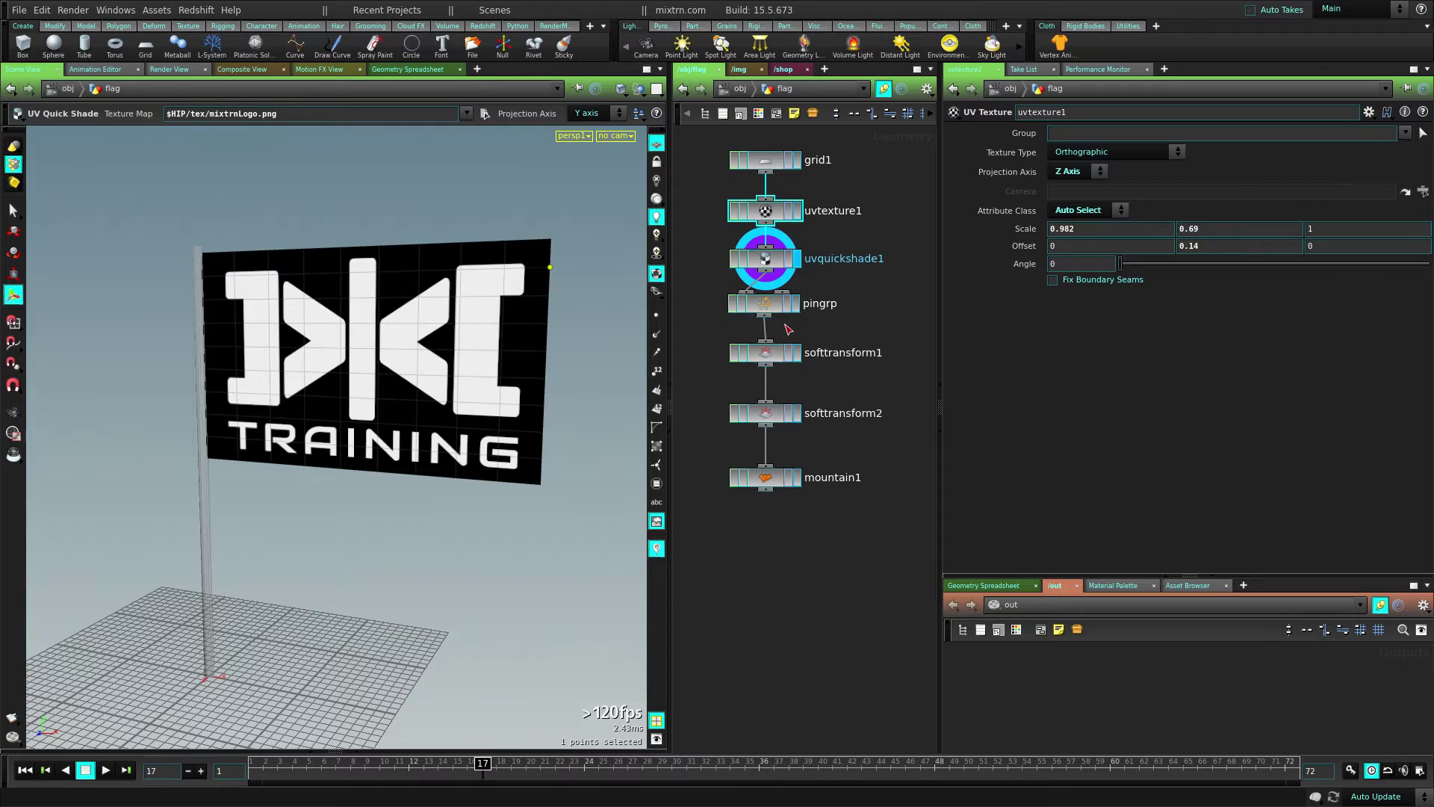
- Display mountain1 and play the animation to check the logo on the waving flag
{"action": "left_click", "coordinate": [797, 480]}
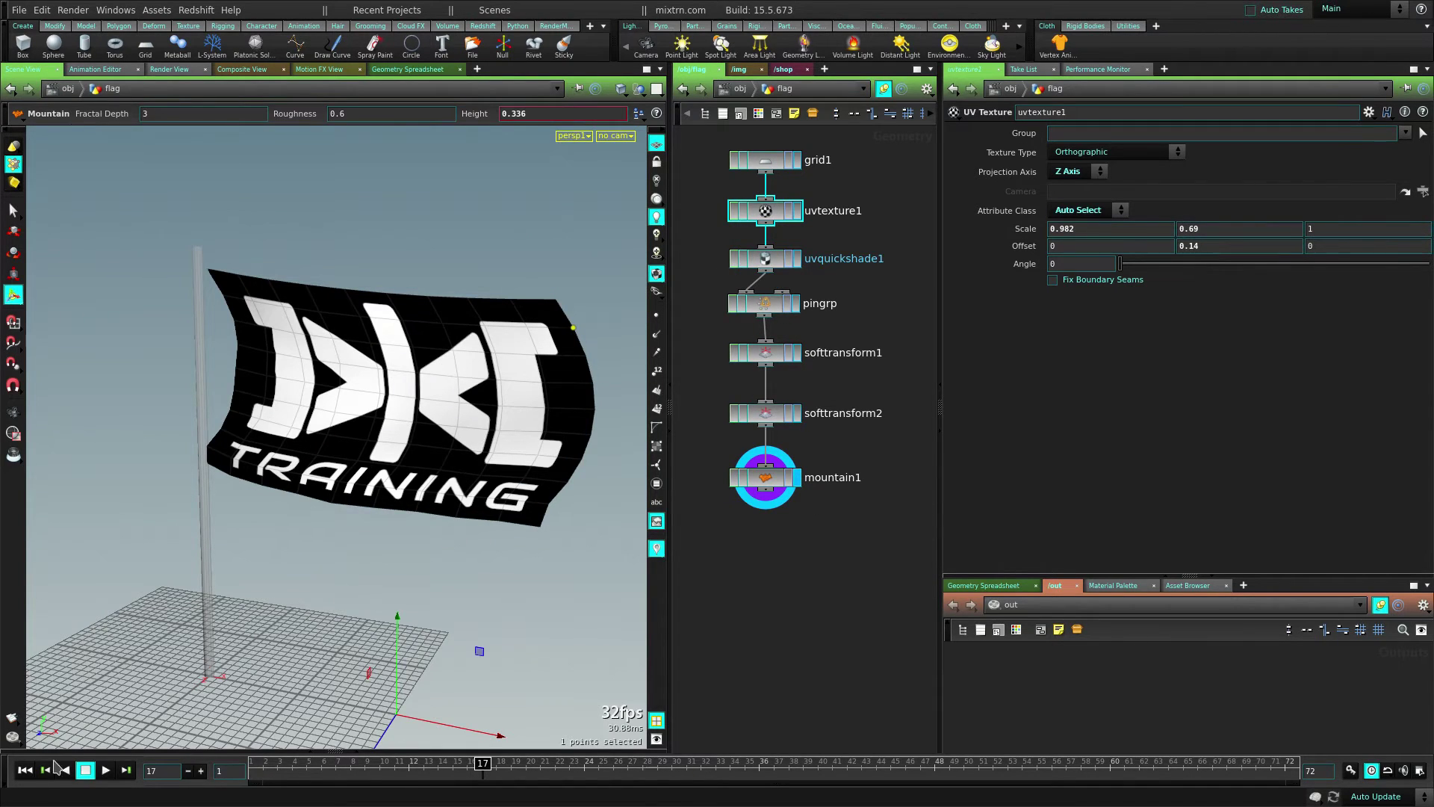
{"action": "left_click", "coordinate": [105, 770]}
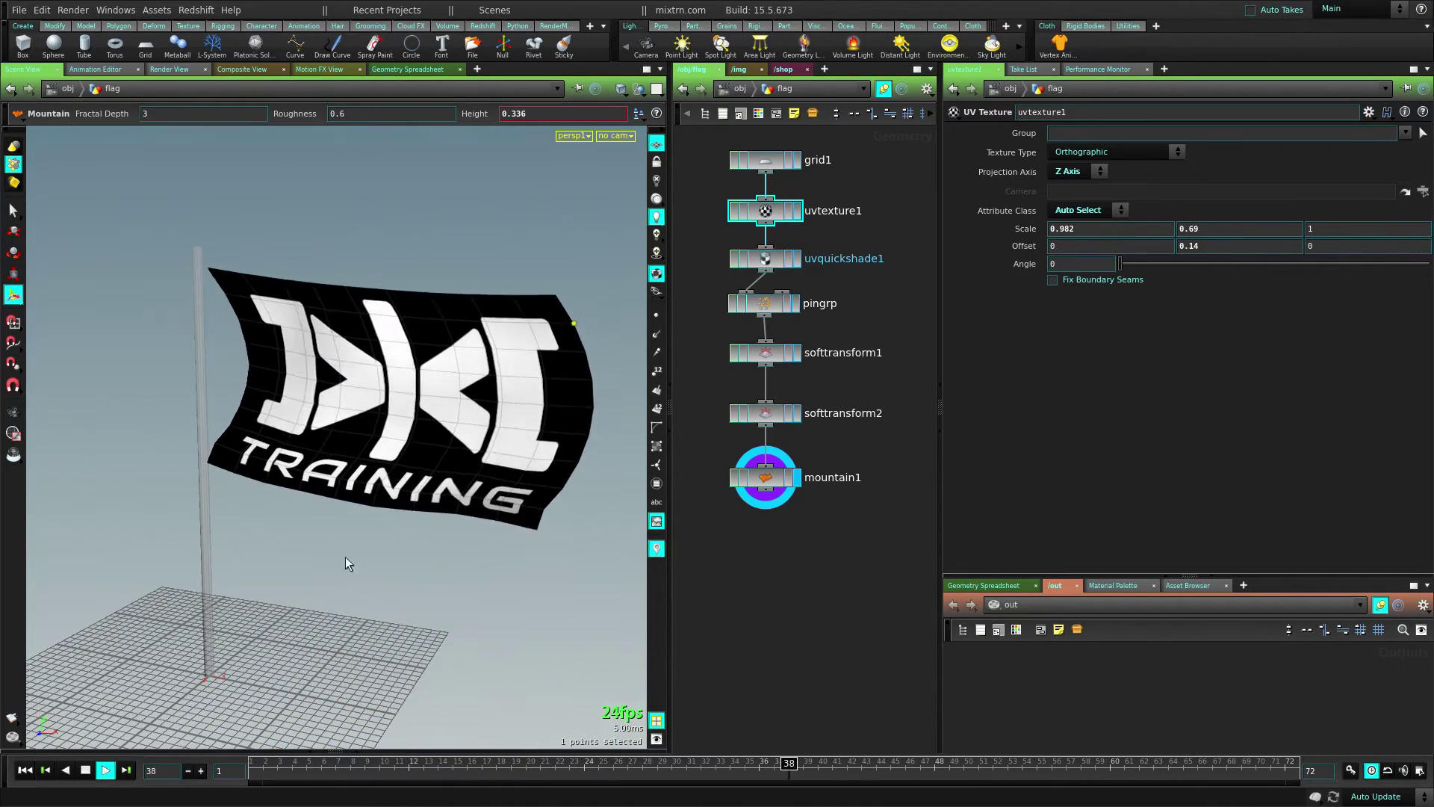
{"action": "scroll", "coordinate": [363, 545], "scroll_direction": "down", "scroll_amount": 2}
{"action": "mouse_move", "coordinate": [363, 543]}
{"action": "left_mouse_down", "text": "alt"}
{"action": "mouse_move", "coordinate": [500, 525]}
{"action": "mouse_move", "coordinate": [333, 576]}
{"action": "mouse_move", "coordinate": [298, 564]}
{"action": "mouse_move", "coordinate": [364, 526]}
{"action": "left_mouse_up", "text": "alt"}
{"action": "key", "text": "Up"}
- Move mountain1 up close beneath softtransform2 and widen the network editor pane
{"action": "left_click", "coordinate": [797, 534]}
{"action": "middle_click_drag", "start_coordinate": [796, 534], "coordinate": [876, 422]}
{"action": "left_click_drag", "start_coordinate": [857, 363], "coordinate": [857, 342]}
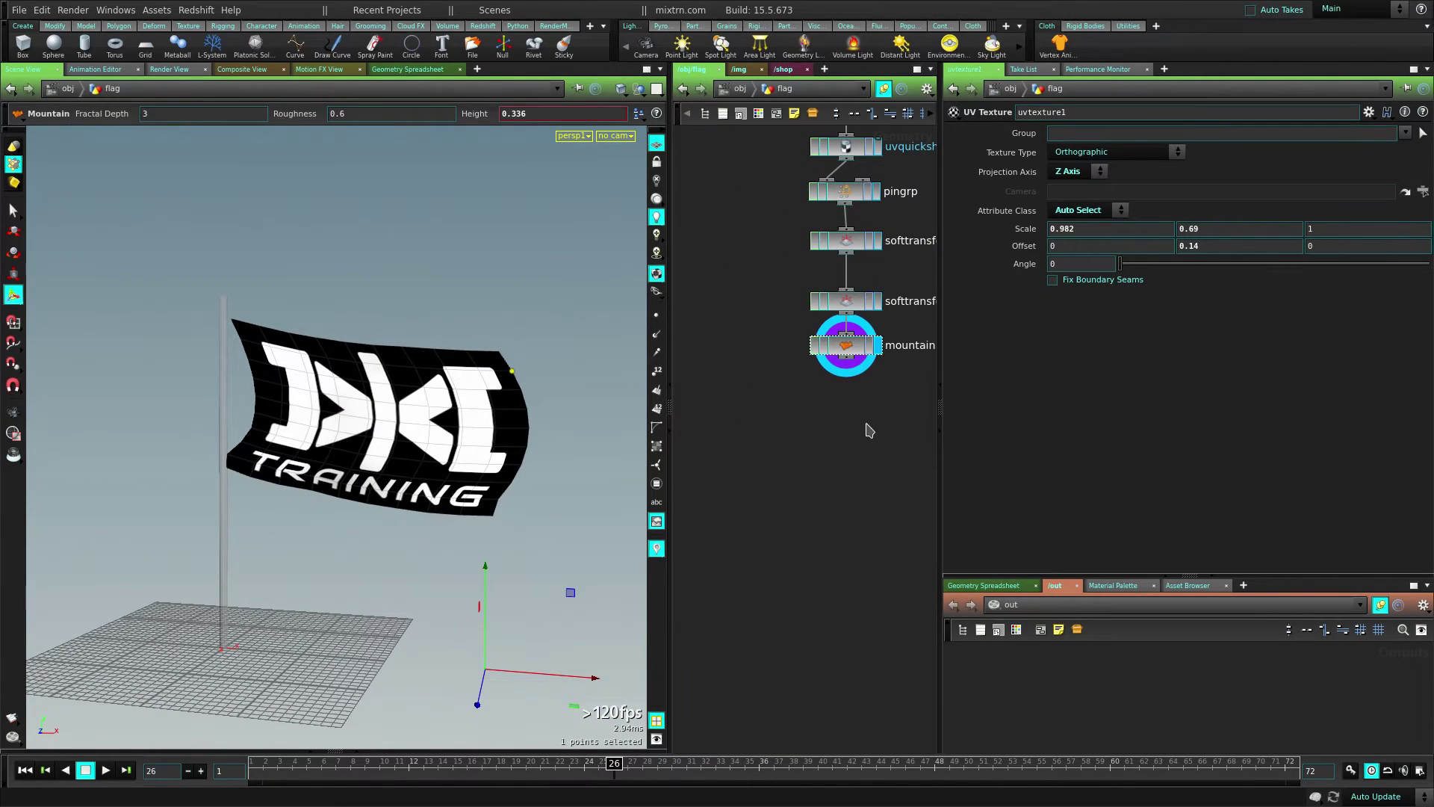
{"action": "middle_click_drag", "start_coordinate": [867, 430], "coordinate": [810, 446]}
{"action": "left_click_drag", "start_coordinate": [940, 487], "coordinate": [1053, 489]}
{"action": "left_click_drag", "start_coordinate": [750, 590], "coordinate": [677, 601]}
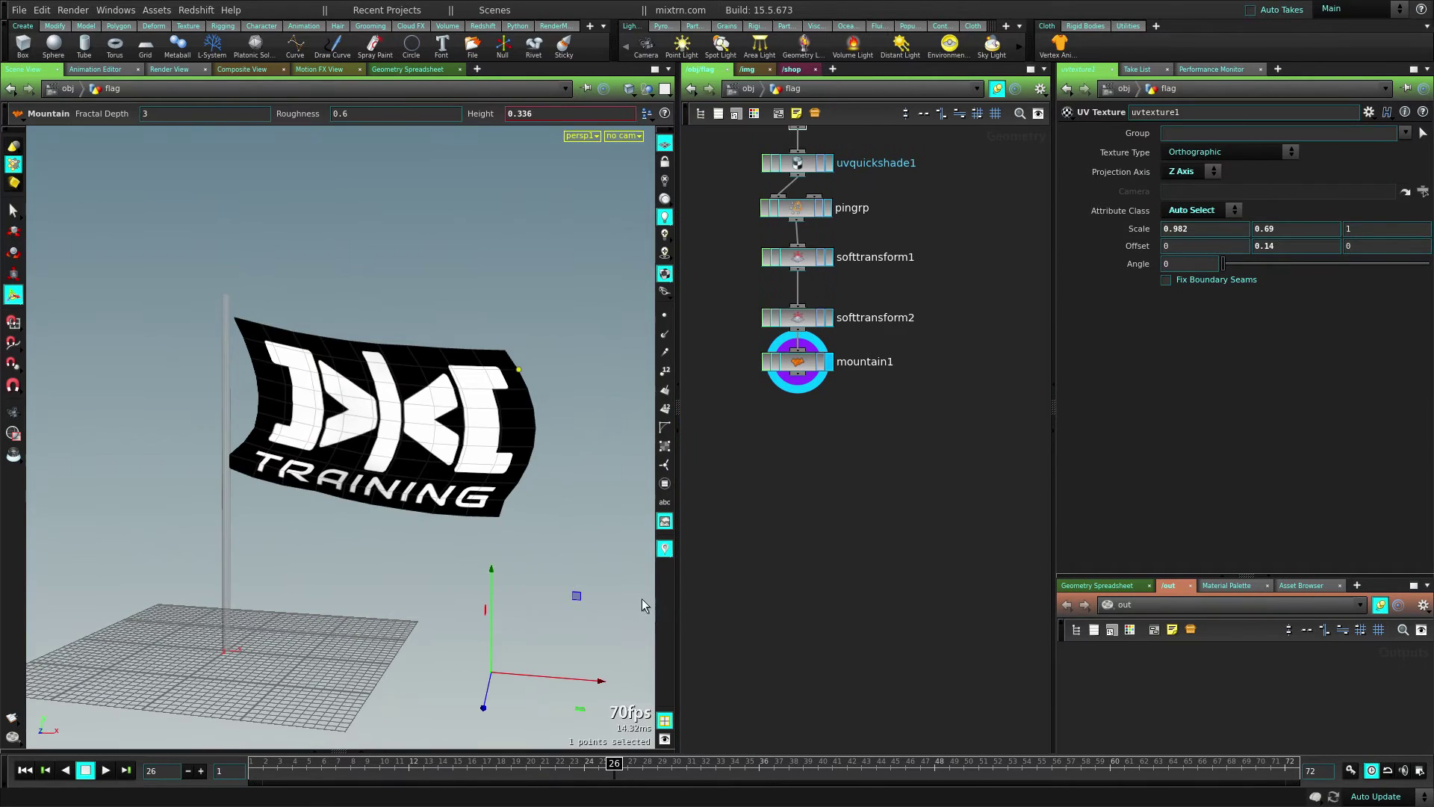
- Scrub and play the animation with softtransform2 selected, examining the flag's motion through to frame 72
{"action": "left_click", "coordinate": [601, 775]}
{"action": "left_click_drag", "start_coordinate": [998, 765], "coordinate": [1369, 760]}
{"action": "left_click_drag", "start_coordinate": [257, 769], "coordinate": [806, 790]}
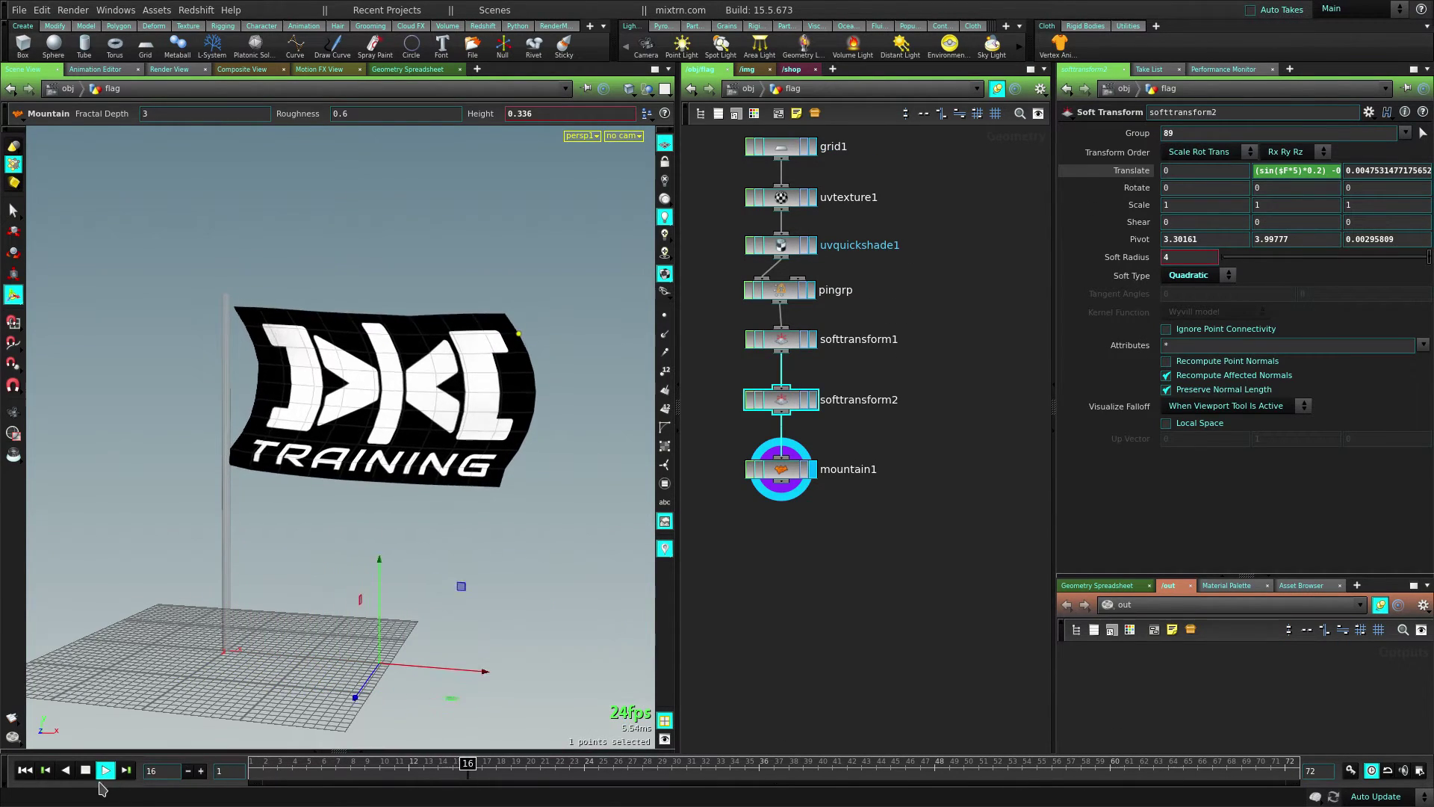
{"action": "left_click", "coordinate": [106, 770]}
{"action": "left_click_drag", "start_coordinate": [291, 628], "coordinate": [346, 611], "text": "alt"}
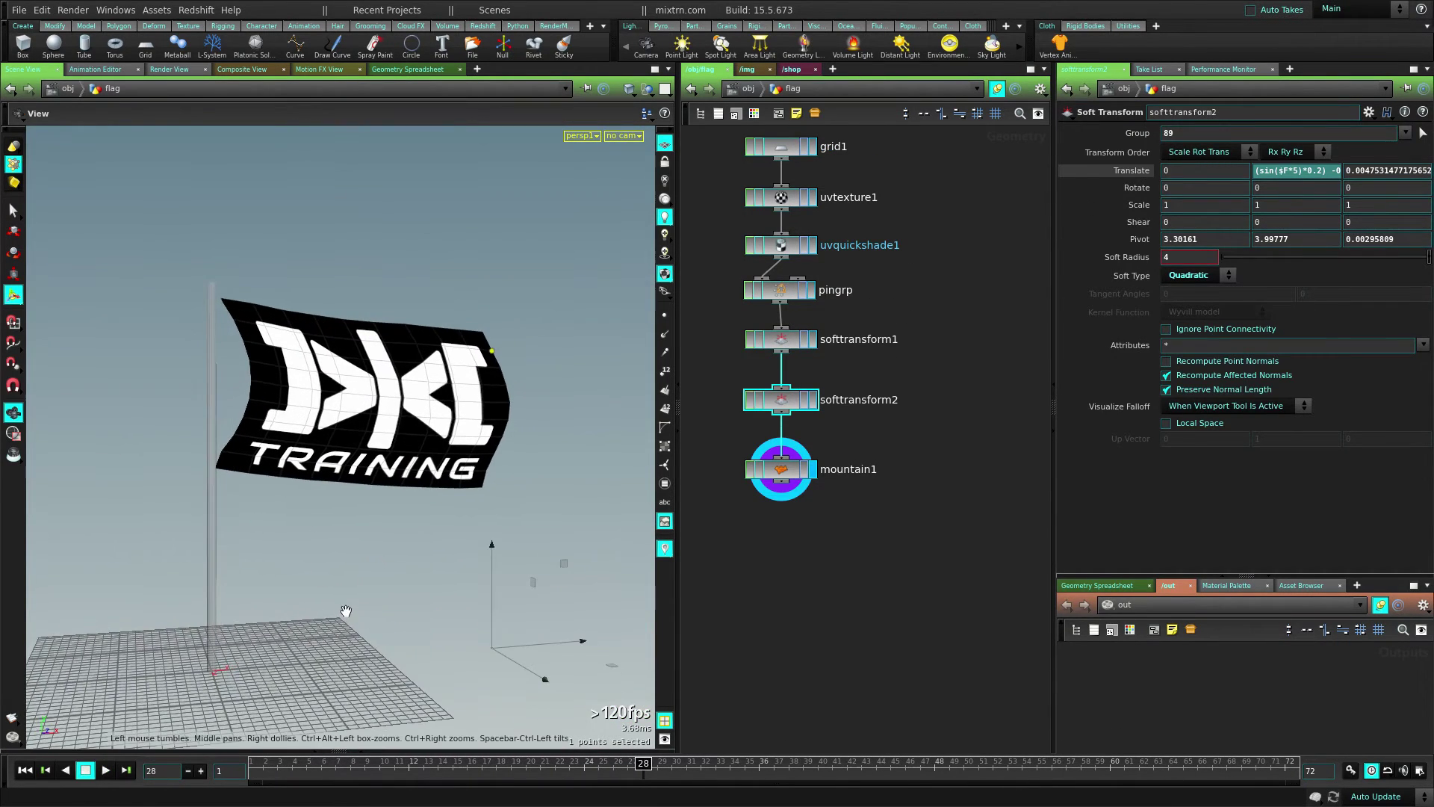
{"action": "middle_click_drag", "start_coordinate": [346, 611], "coordinate": [352, 547], "text": "alt"}
{"action": "left_click_drag", "start_coordinate": [352, 548], "coordinate": [313, 547], "text": "alt"}
{"action": "left_click_drag", "start_coordinate": [1258, 766], "coordinate": [1285, 766]}
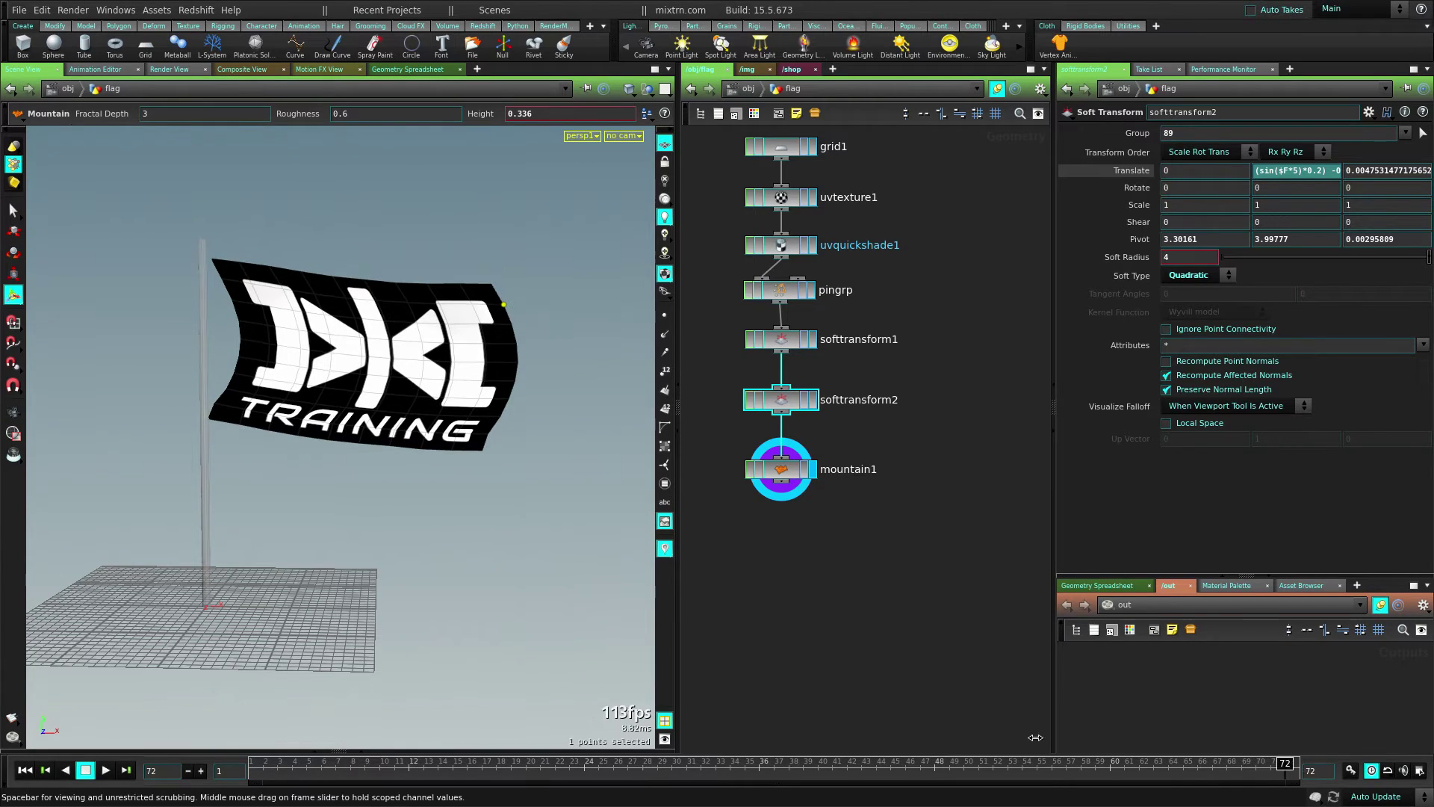
- Set the sine multiplier in softtransform2's Translate Y expression to 0.5 and compare the flag at frames 1 and 72
{"action": "left_click", "coordinate": [255, 769]}
{"action": "mouse_move", "coordinate": [1285, 769]}
{"action": "left_mouse_down"}
{"action": "mouse_move", "coordinate": [1153, 769]}
{"action": "mouse_move", "coordinate": [1310, 775]}
{"action": "left_mouse_up"}
{"action": "left_click", "coordinate": [1230, 769]}
{"action": "left_click", "coordinate": [255, 770]}
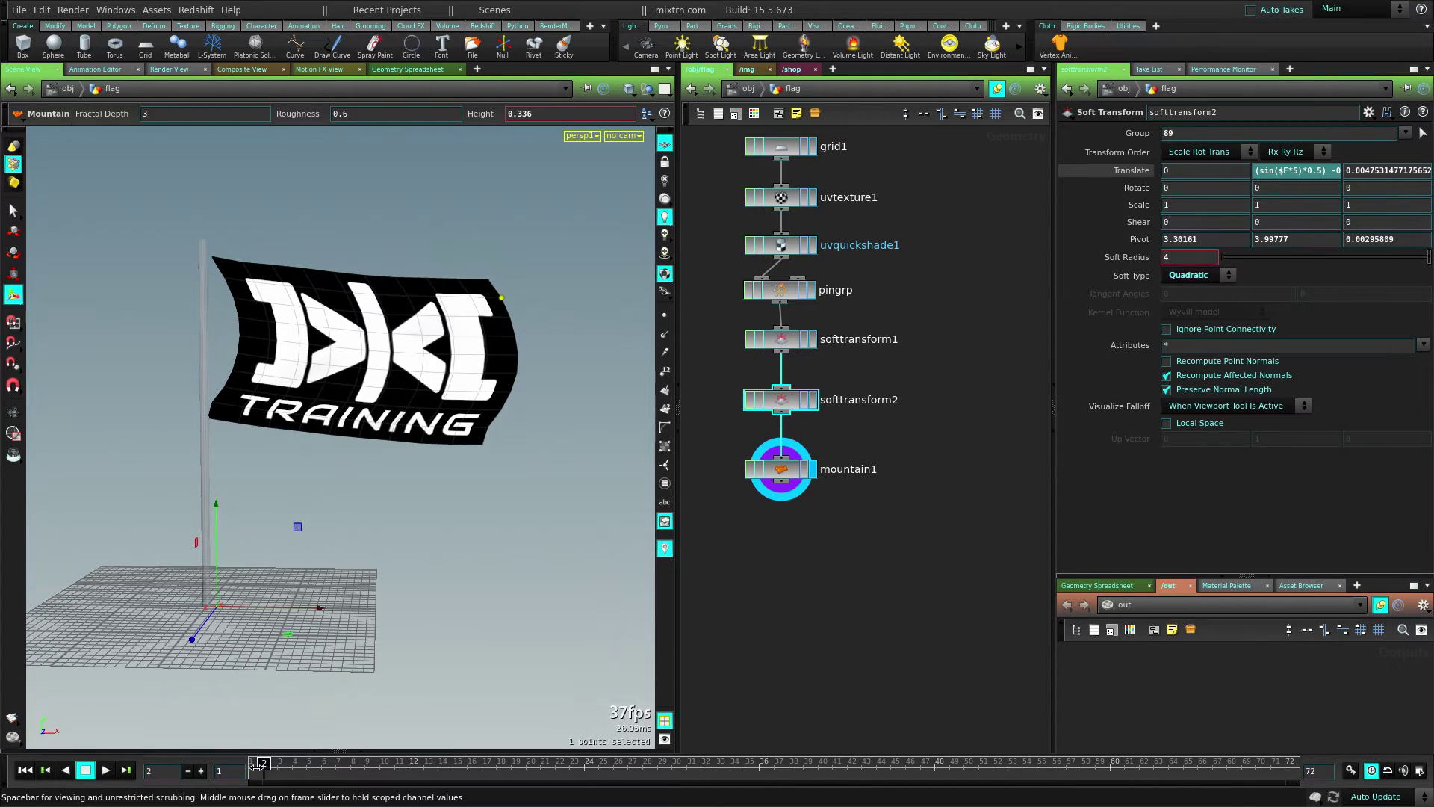
{"action": "left_click", "coordinate": [1290, 772]}
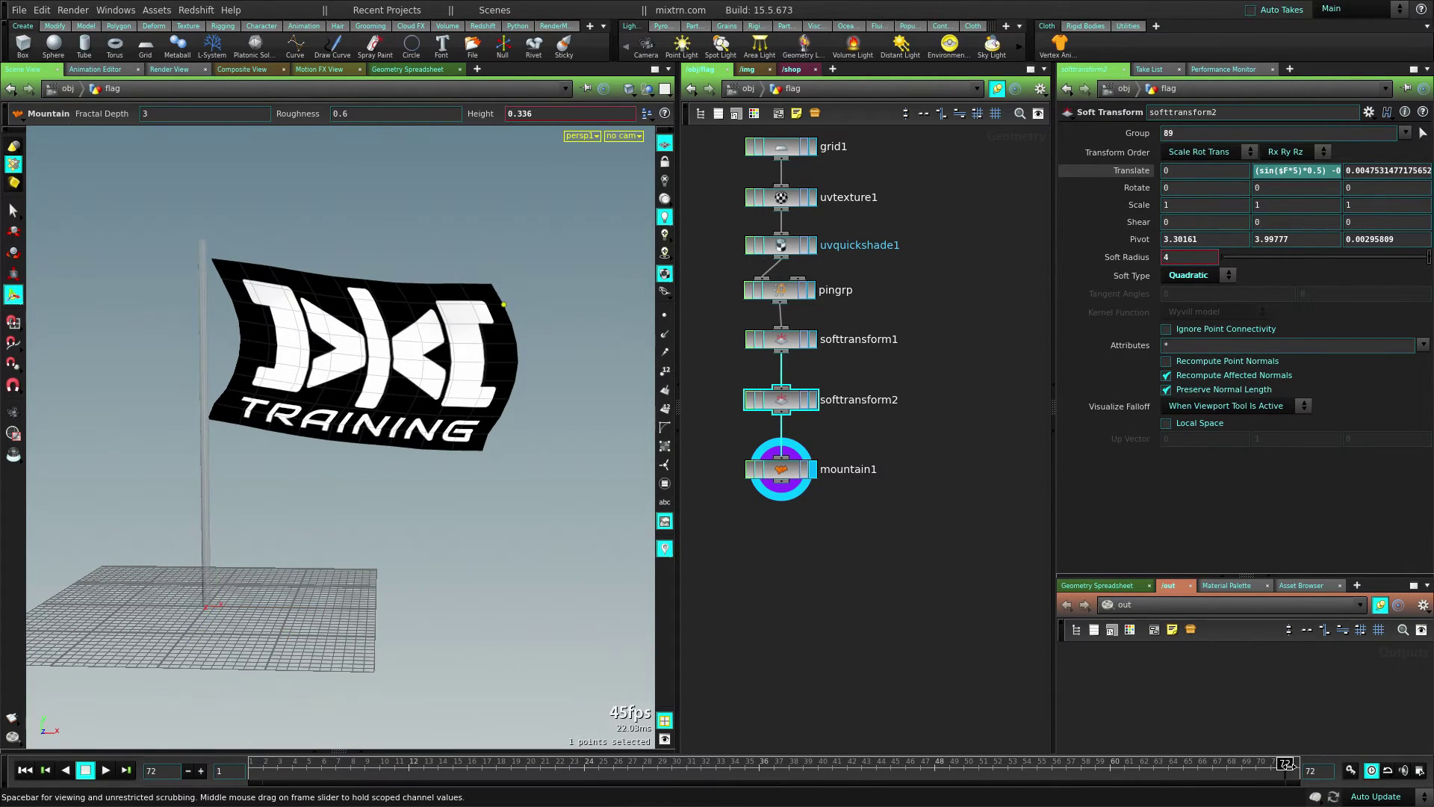
{"action": "left_click", "coordinate": [255, 769]}
- Add a Time Shift node below mountain1, connect it to mountain1's output, and display it
{"action": "middle_click_drag", "start_coordinate": [744, 580], "coordinate": [790, 448]}
{"action": "key", "text": "Tab"}
{"action": "type", "text": "tim"}
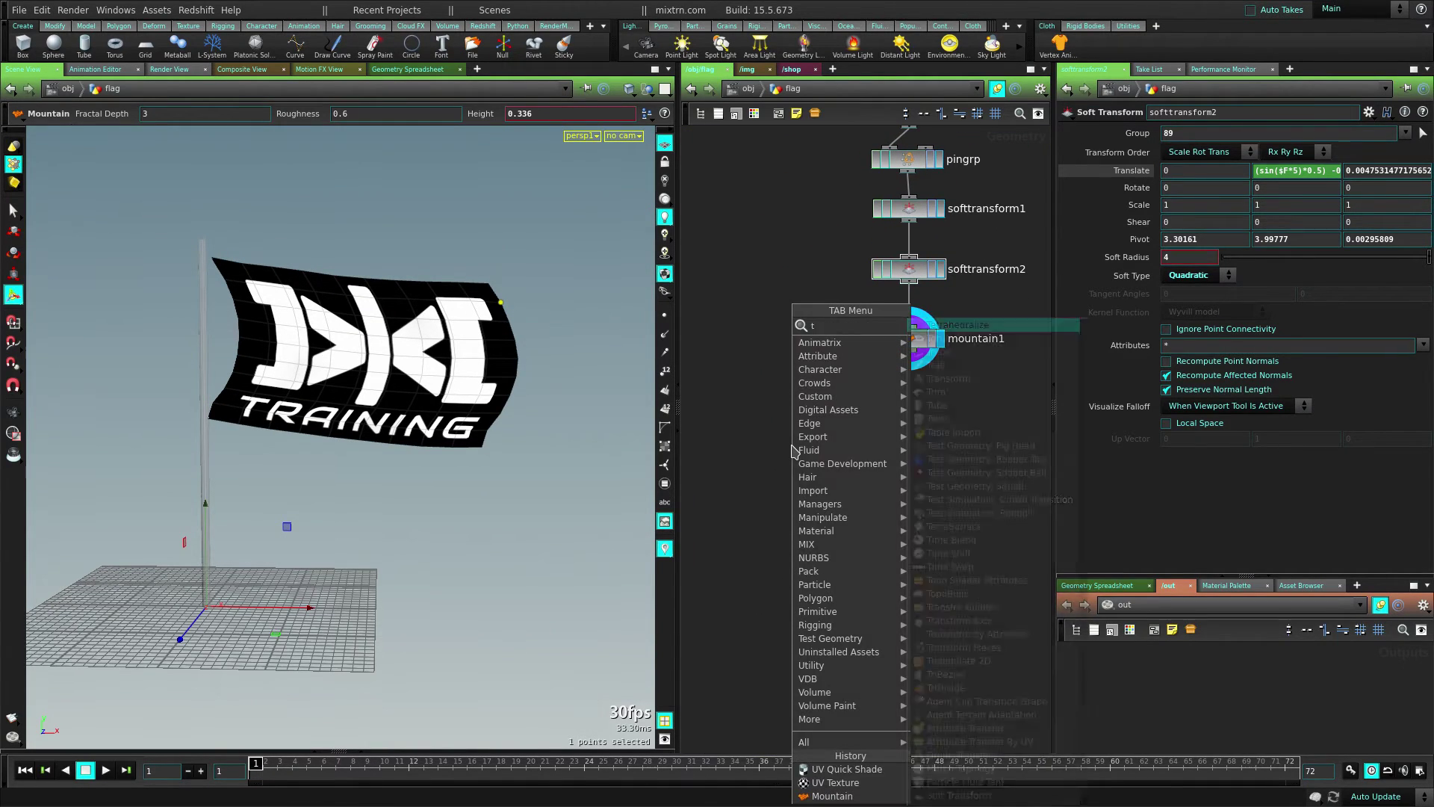
{"action": "left_click", "coordinate": [943, 338]}
{"action": "left_click", "coordinate": [791, 462]}
{"action": "left_click_drag", "start_coordinate": [791, 461], "coordinate": [788, 443]}
{"action": "left_click", "coordinate": [817, 438]}
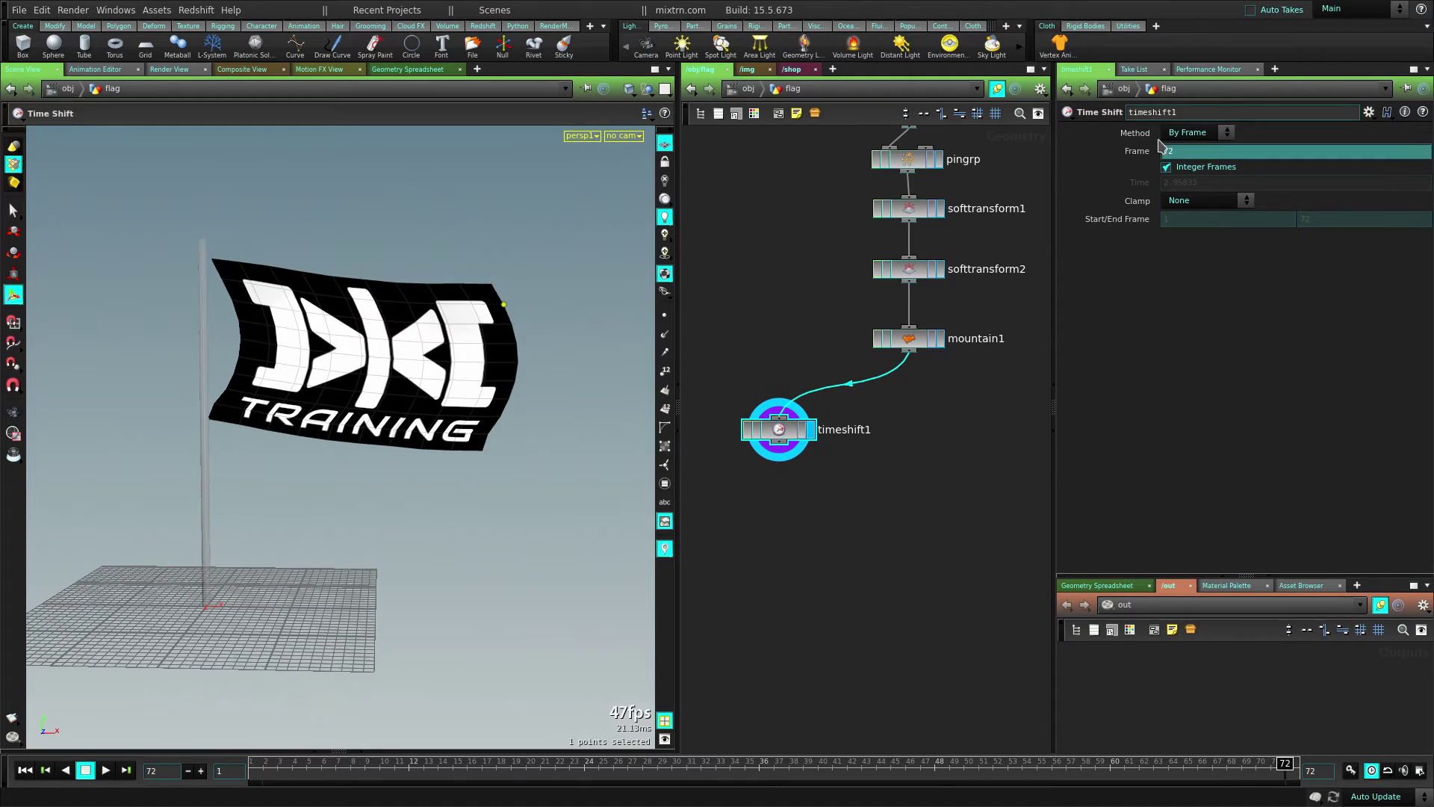
- Set timeshift1's Frame to $F -71 and compare its flag shape with mountain1's at frame 1
{"action": "left_click", "coordinate": [1143, 151]}
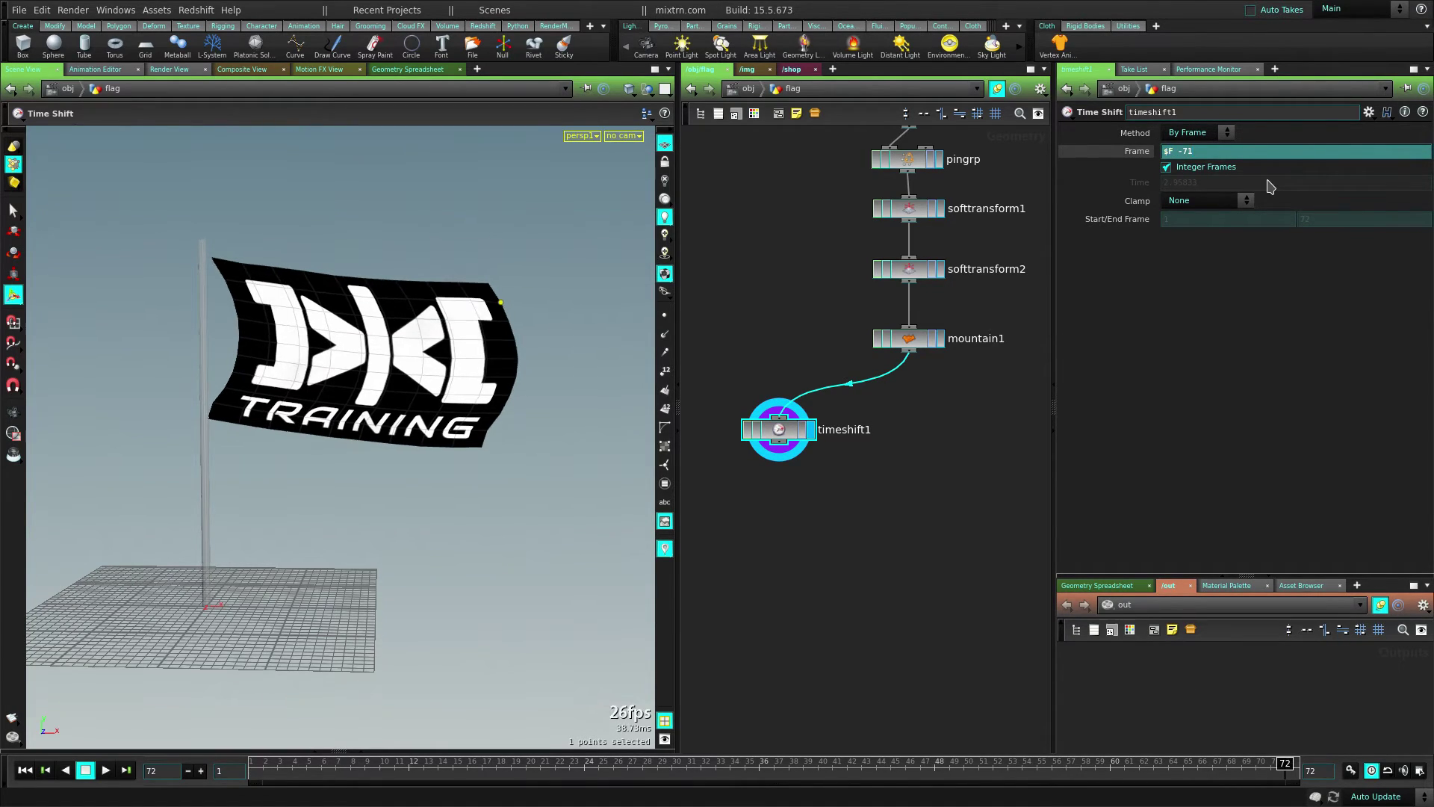
{"action": "left_click", "coordinate": [254, 765]}
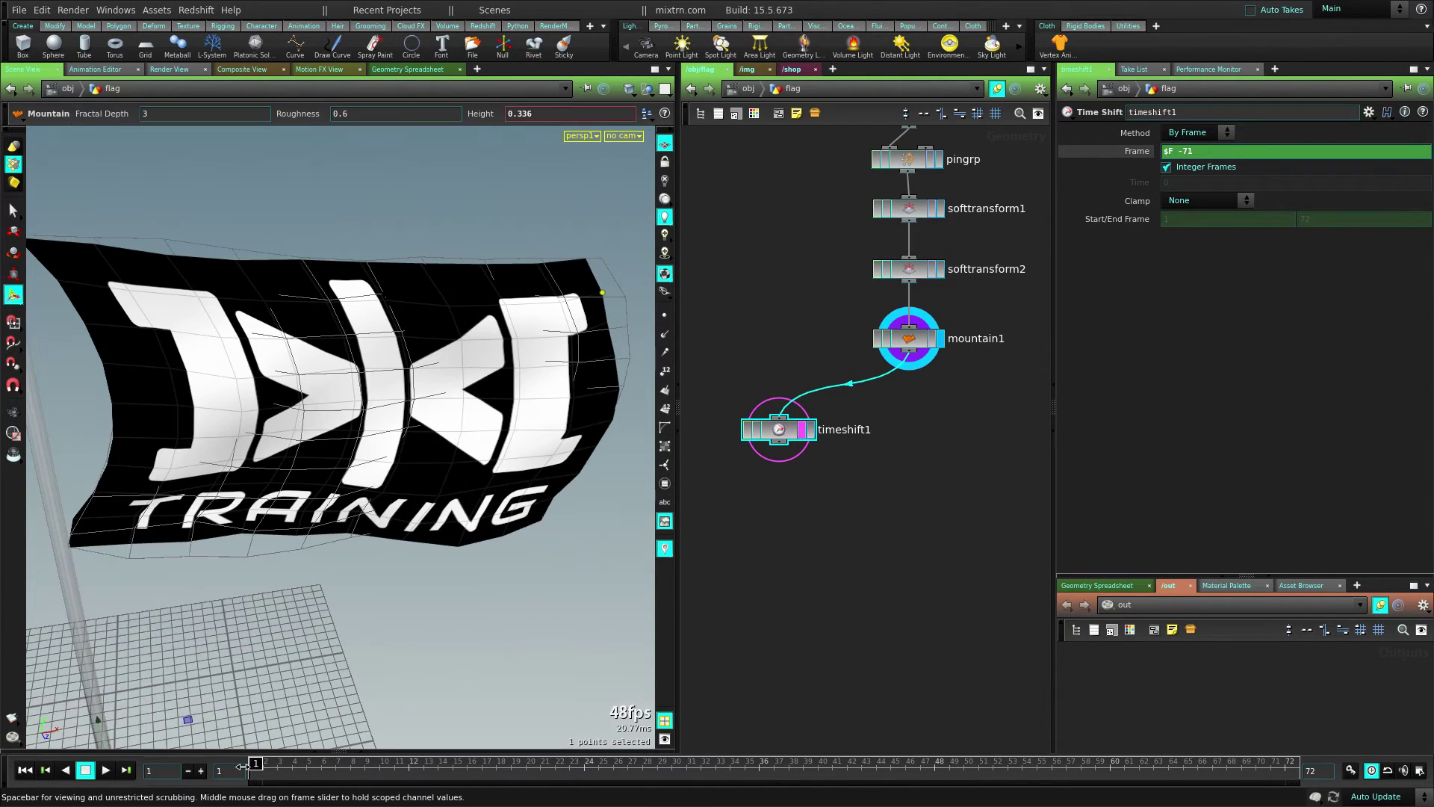
{"action": "left_click", "coordinate": [940, 344]}
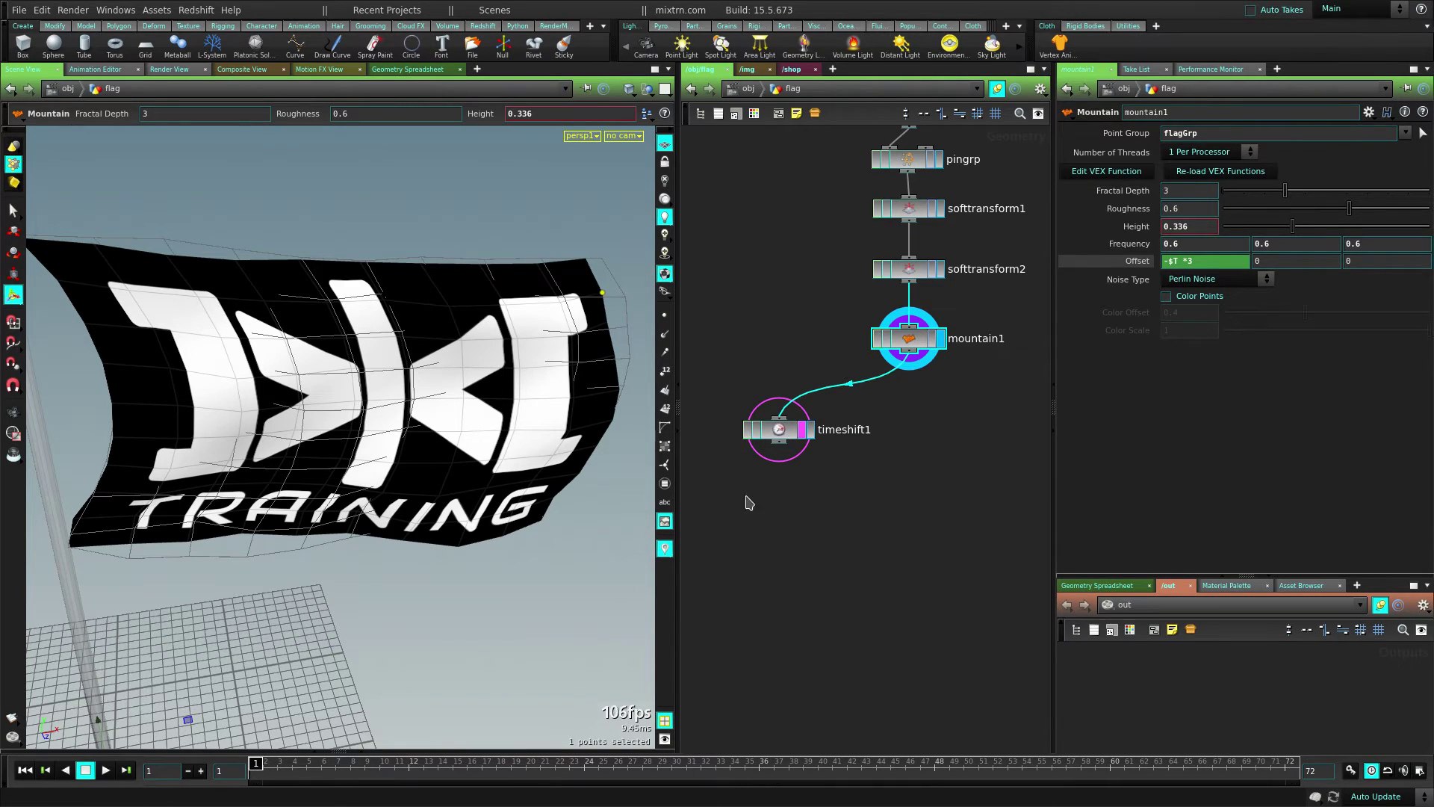
{"action": "left_click", "coordinate": [802, 429]}
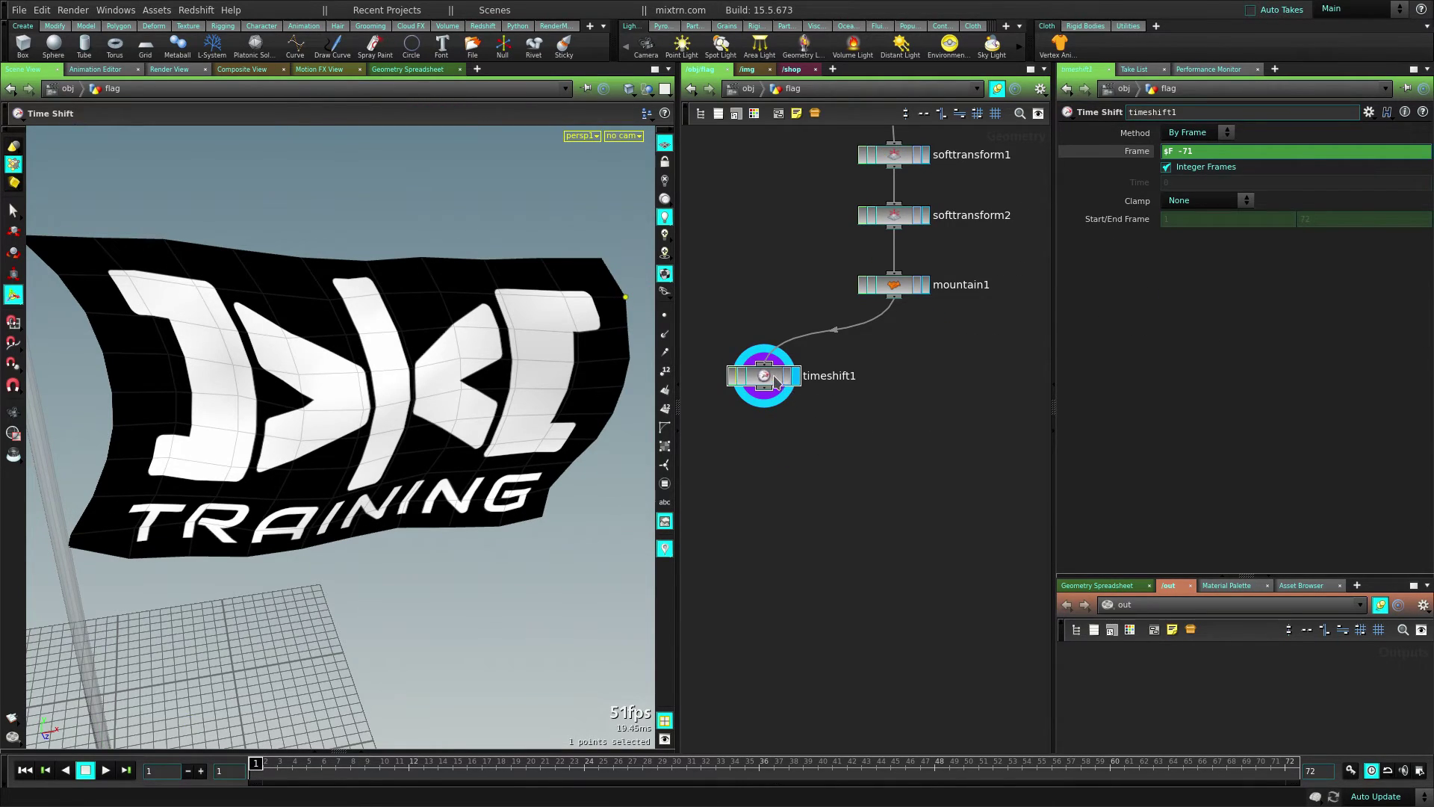
- Move mountain1 closer to softtransform2, and check timeshift1's evaluated Frame value at frame 72
{"action": "left_click_drag", "start_coordinate": [774, 376], "coordinate": [772, 371]}
{"action": "left_click_drag", "start_coordinate": [900, 288], "coordinate": [900, 275]}
{"action": "middle_click_drag", "start_coordinate": [901, 373], "coordinate": [909, 431]}
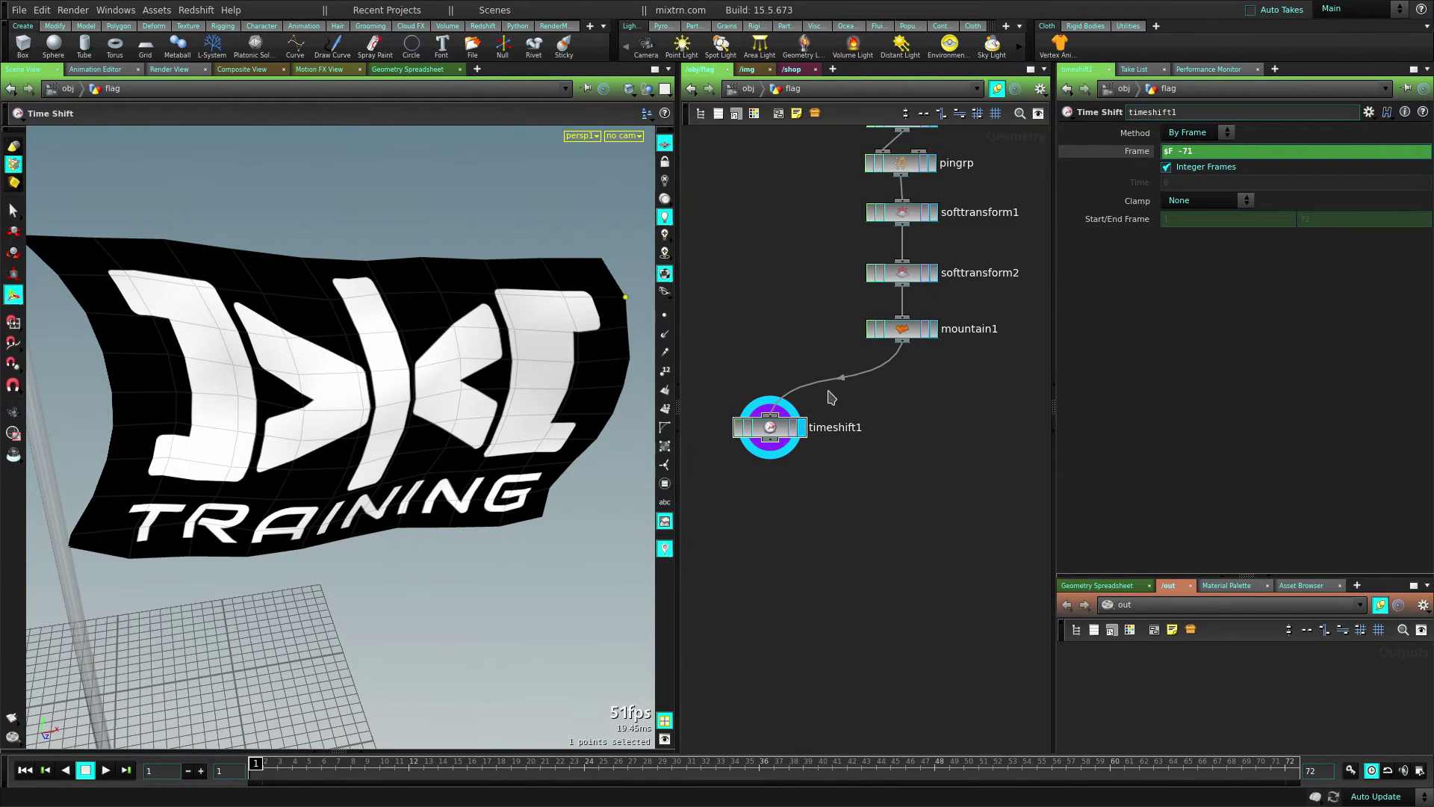
{"action": "left_click", "coordinate": [777, 439]}
{"action": "left_click_drag", "start_coordinate": [1087, 765], "coordinate": [1305, 773]}
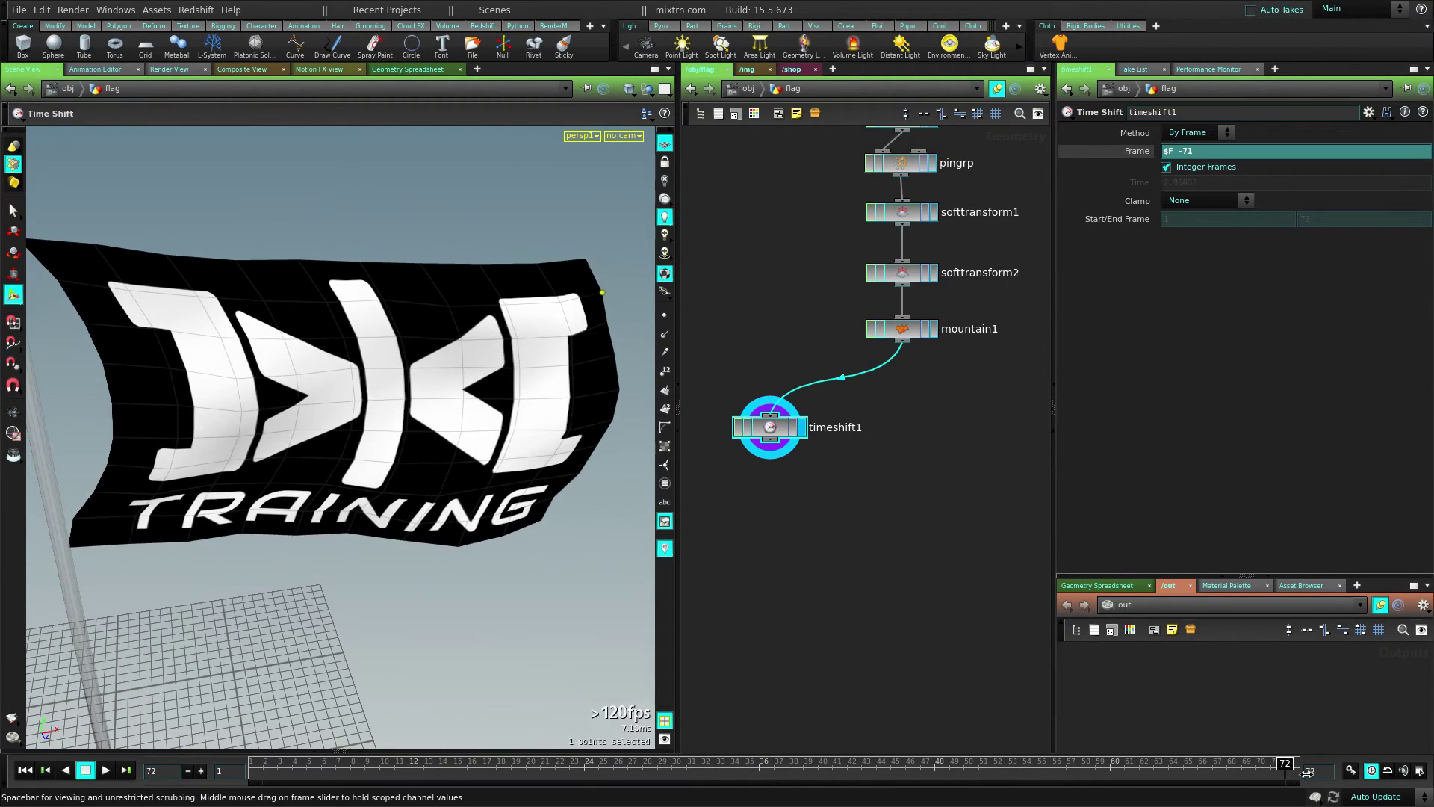
{"action": "left_click", "coordinate": [1136, 155]}
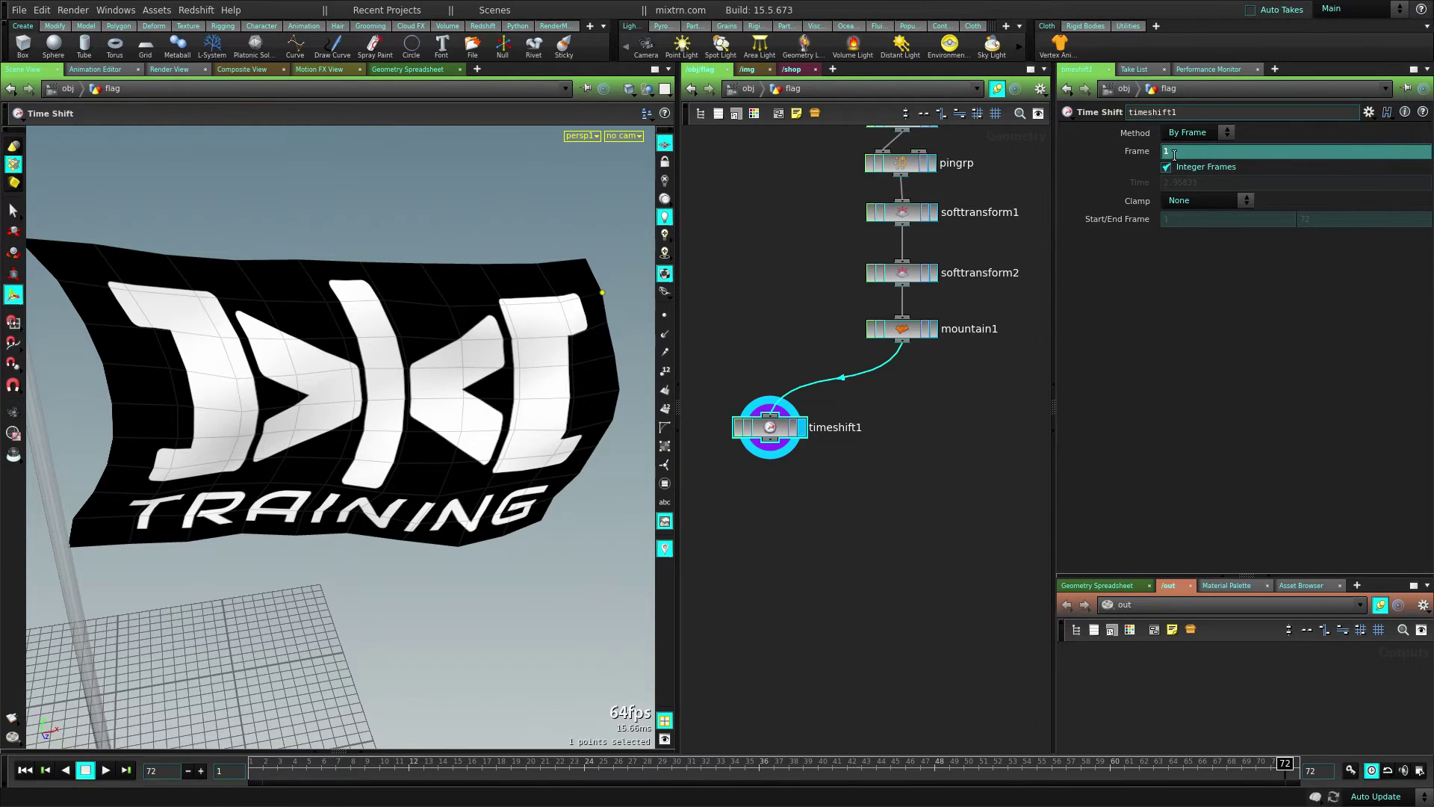
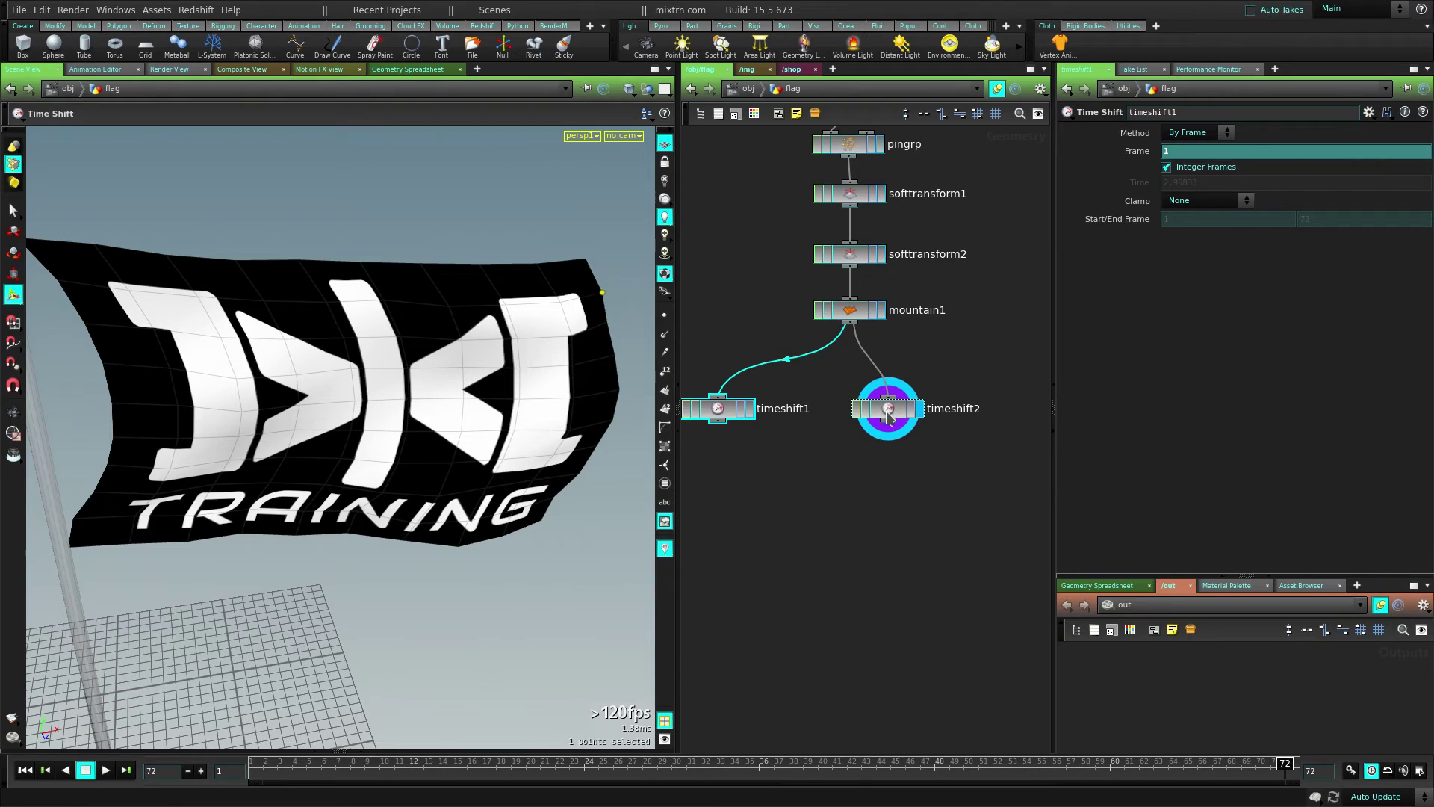
- Branch a second, displayed Time Shift node with Frame 1 off mountain1, and undo the last node deletion
{"action": "key", "text": "ctrl+z"}
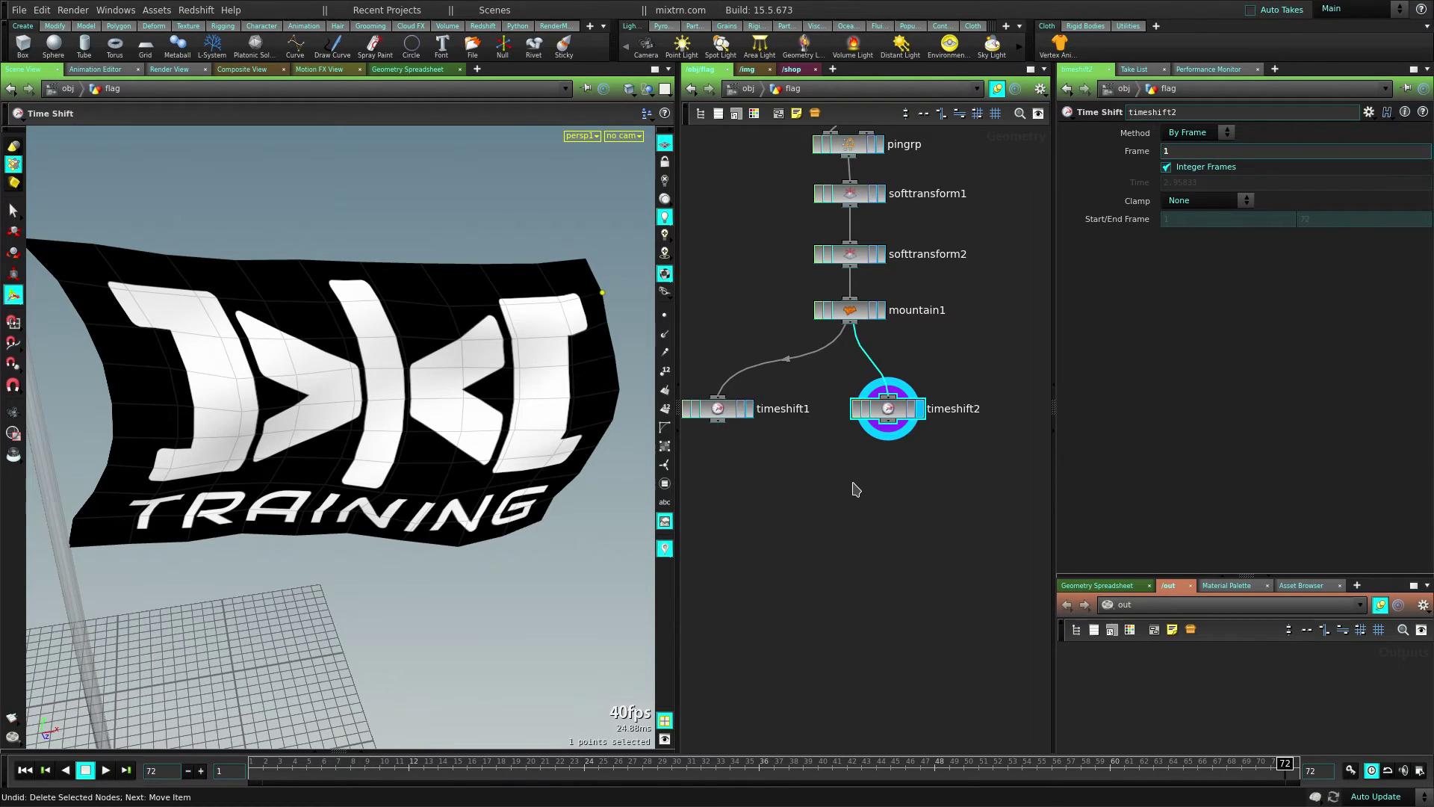
- Delete timeshift2, move timeshift1 closer to mountain1, and compare their flag shapes at frame 72 by displaying each
{"action": "key", "text": "Delete"}
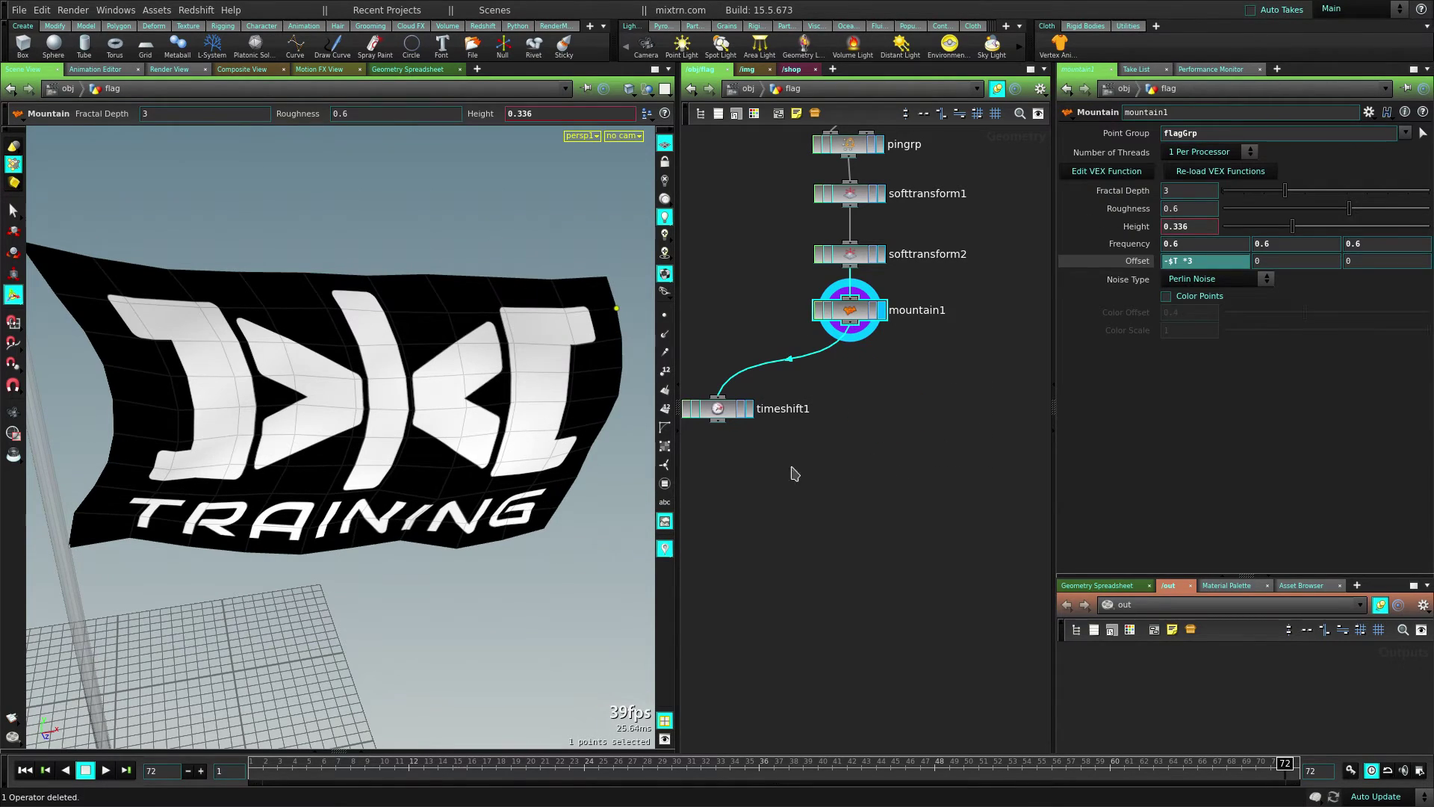
{"action": "left_click_drag", "start_coordinate": [742, 414], "coordinate": [742, 382]}
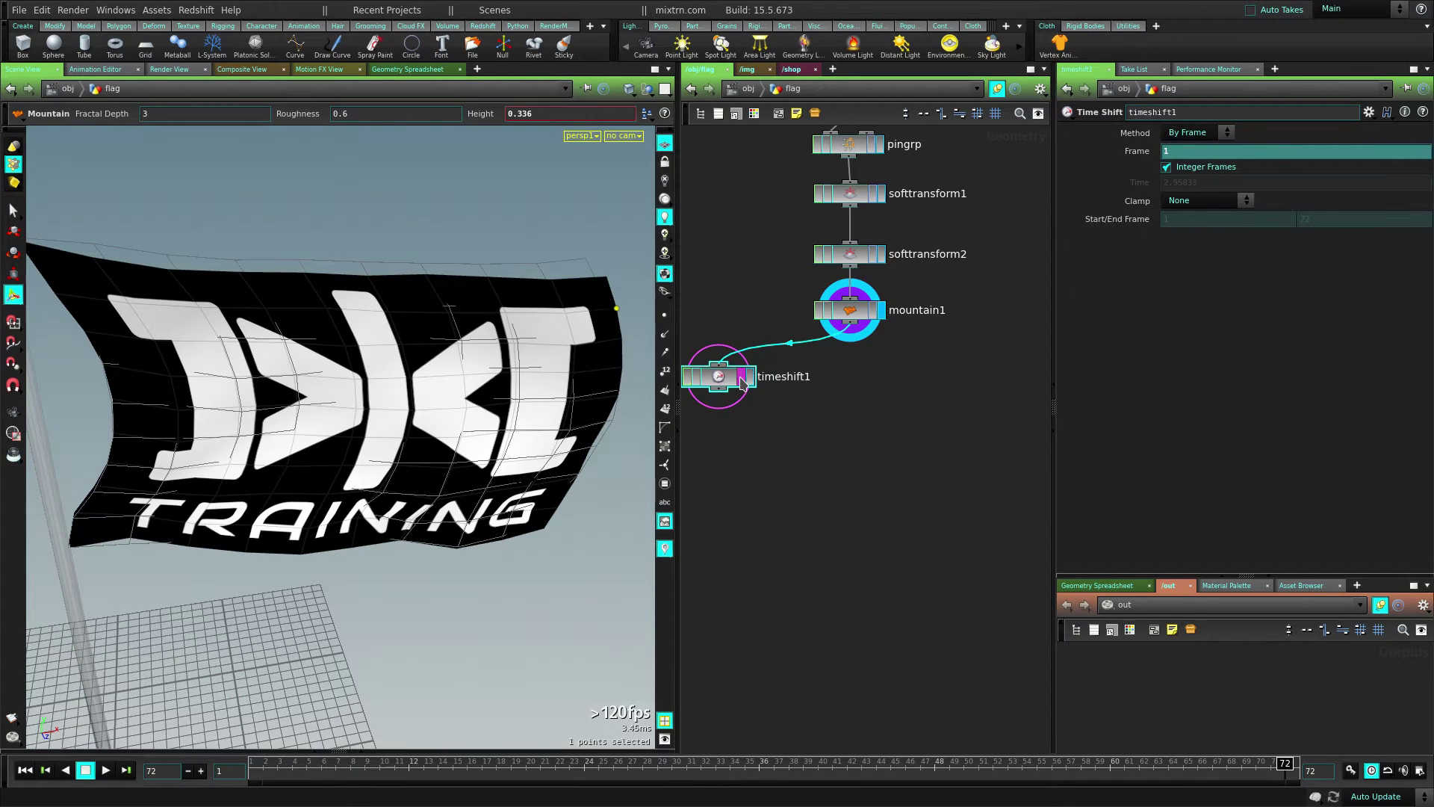
{"action": "left_click", "coordinate": [742, 379]}
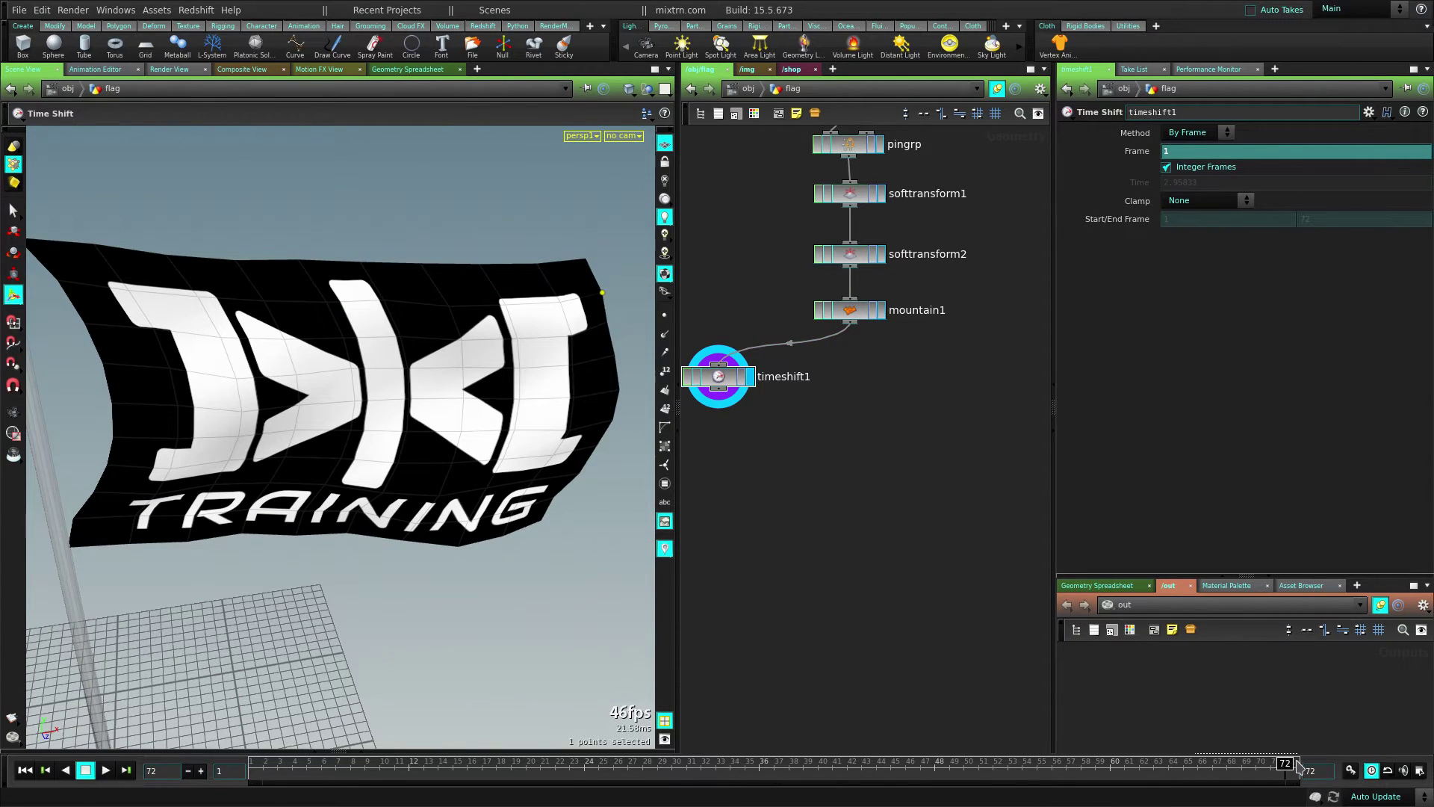
{"action": "left_click", "coordinate": [882, 312]}
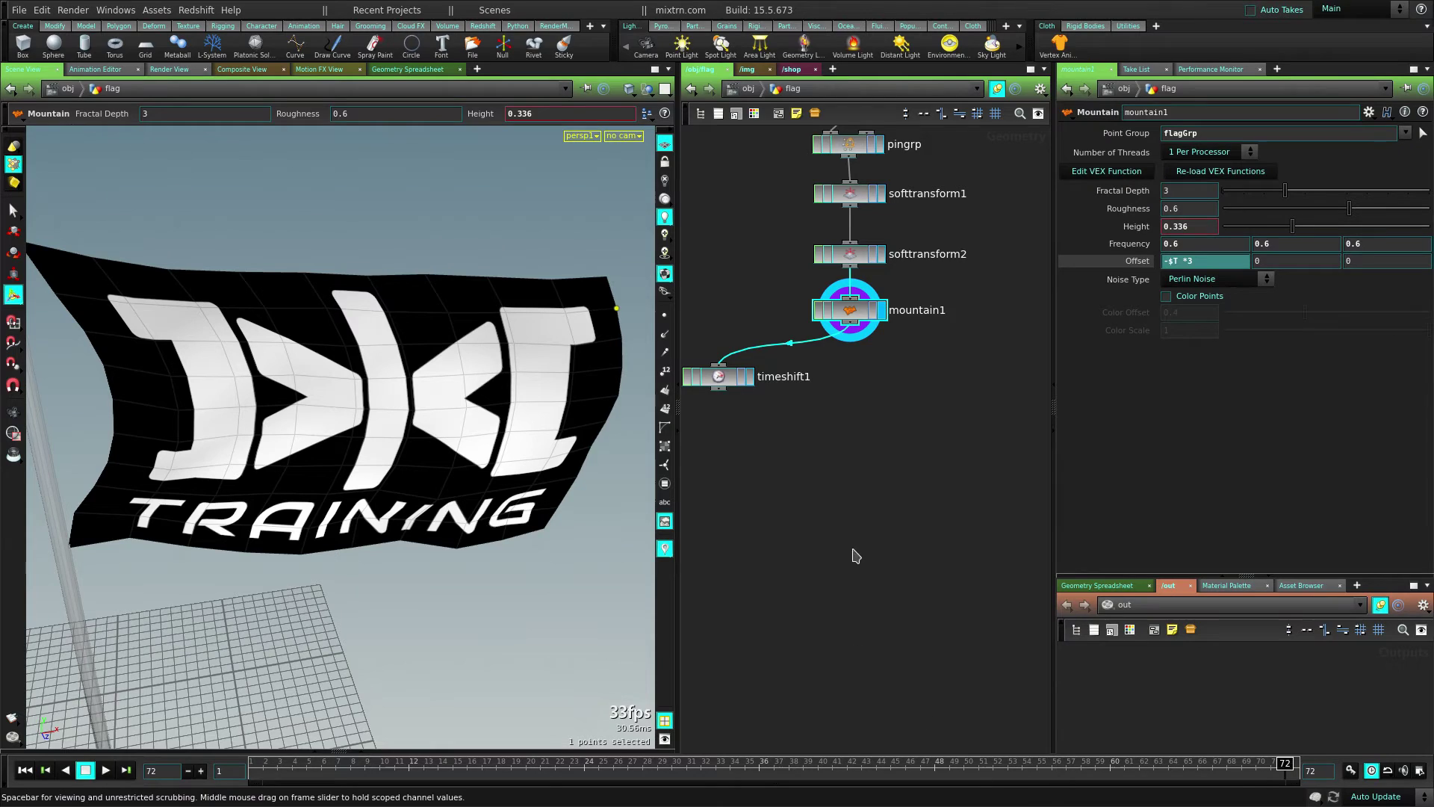
- Add a Blend Shapes node, connect timeshift1 and mountain1 as its inputs in that order, and display it
{"action": "key", "text": "Tab"}
{"action": "type", "text": "blen"}
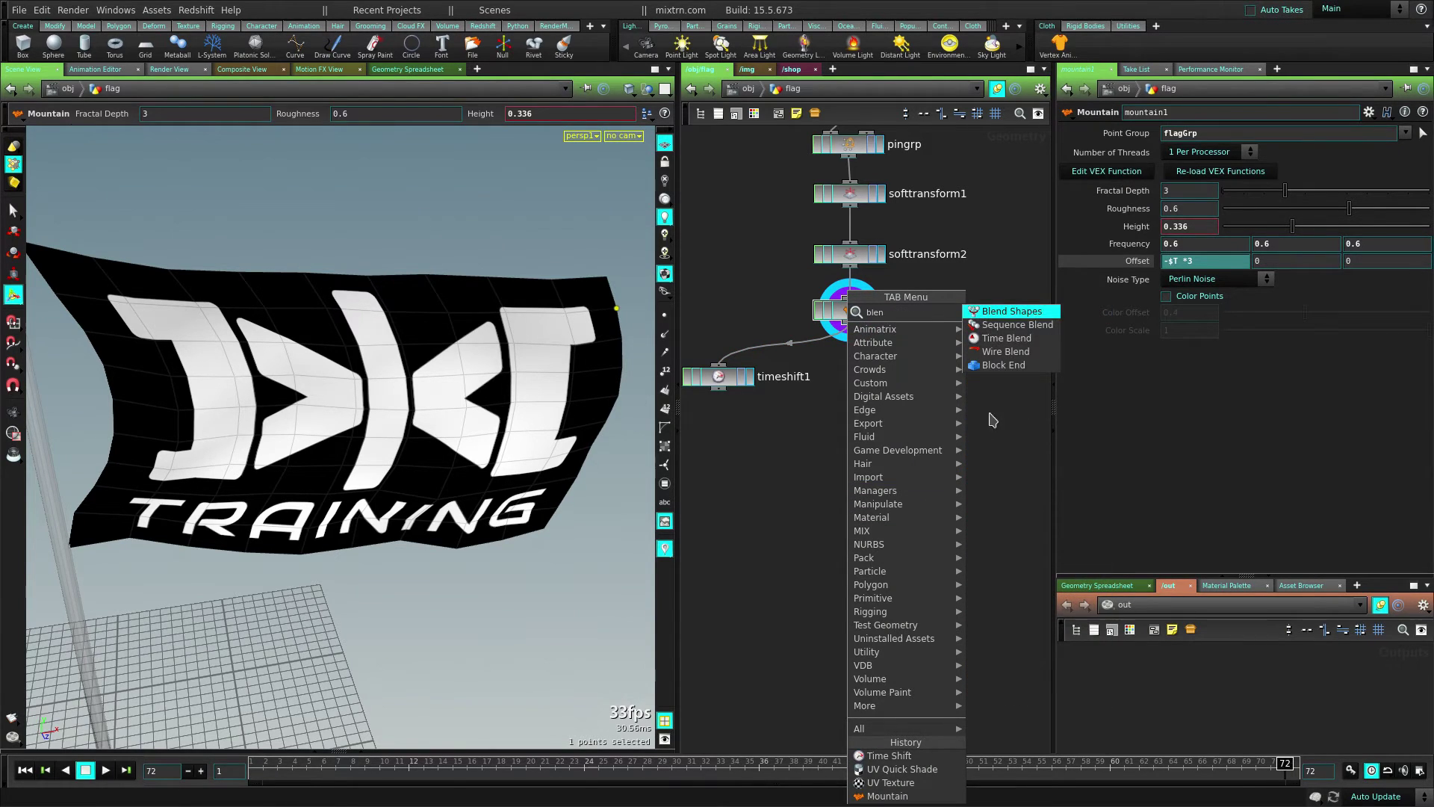
{"action": "left_click", "coordinate": [1035, 312]}
{"action": "left_click", "coordinate": [838, 510]}
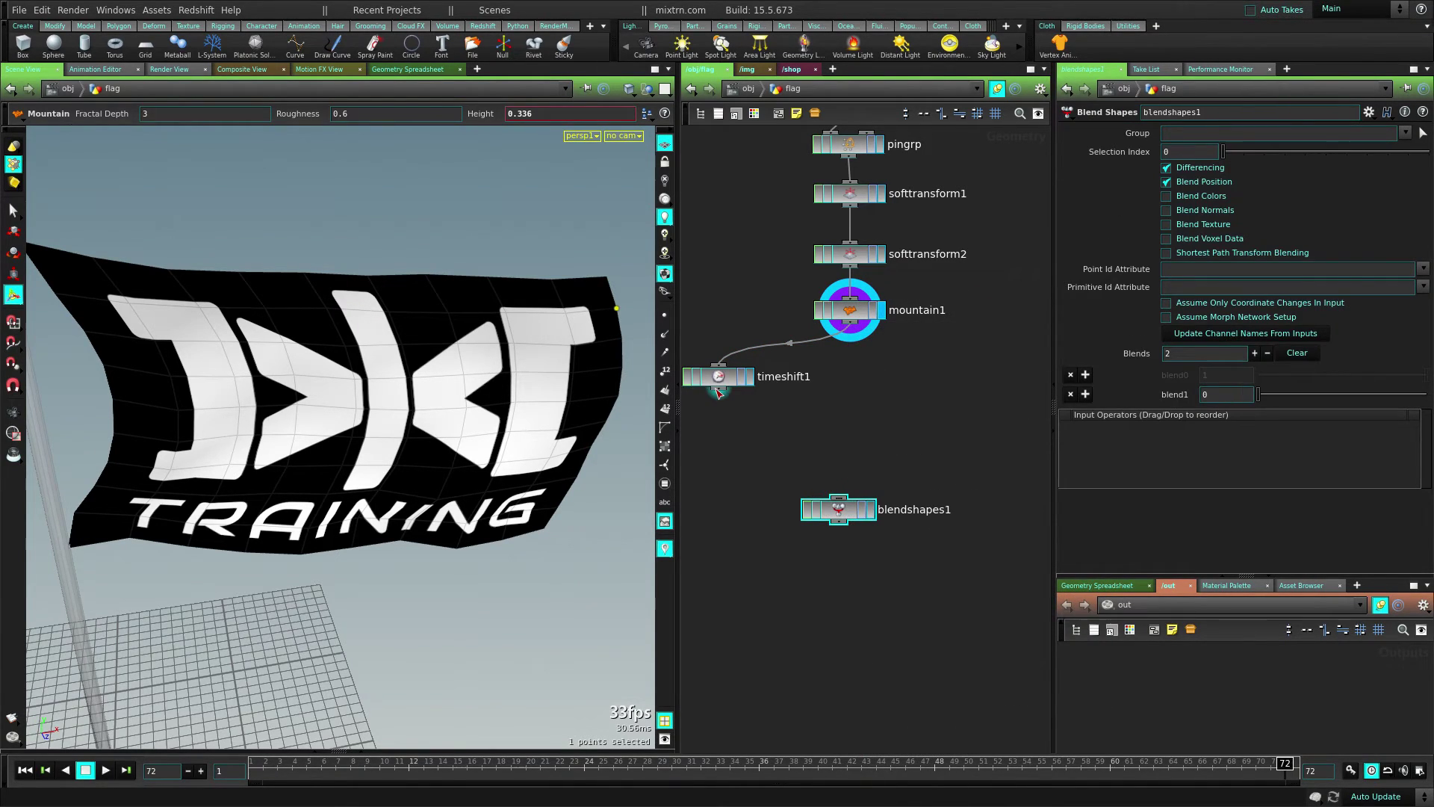
{"action": "left_click_drag", "start_coordinate": [719, 395], "coordinate": [838, 498]}
{"action": "left_click", "coordinate": [857, 323]}
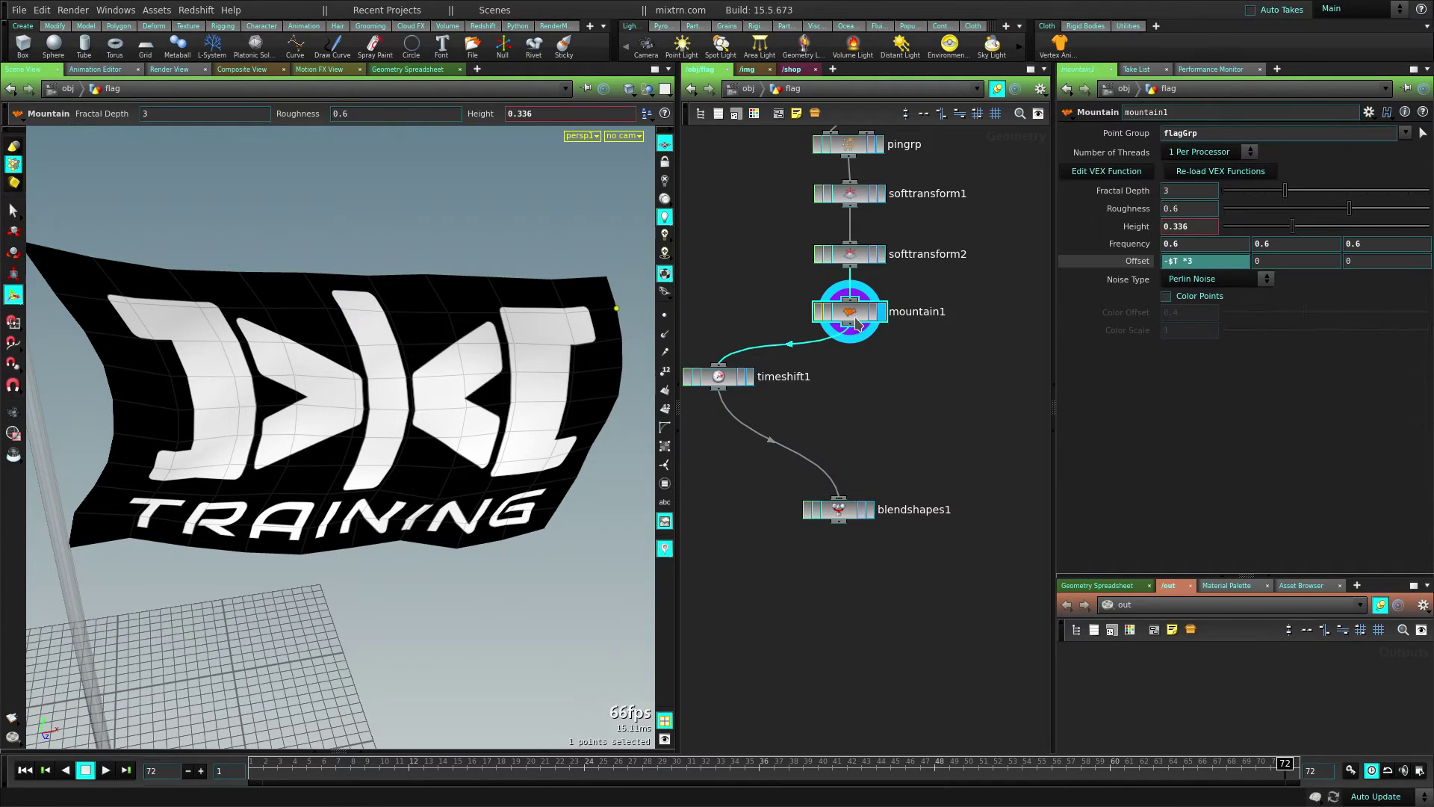
{"action": "left_click_drag", "start_coordinate": [856, 421], "coordinate": [882, 505]}
- Rename the mountain1 node to wind and save the scene
{"action": "double_click", "coordinate": [894, 315]}
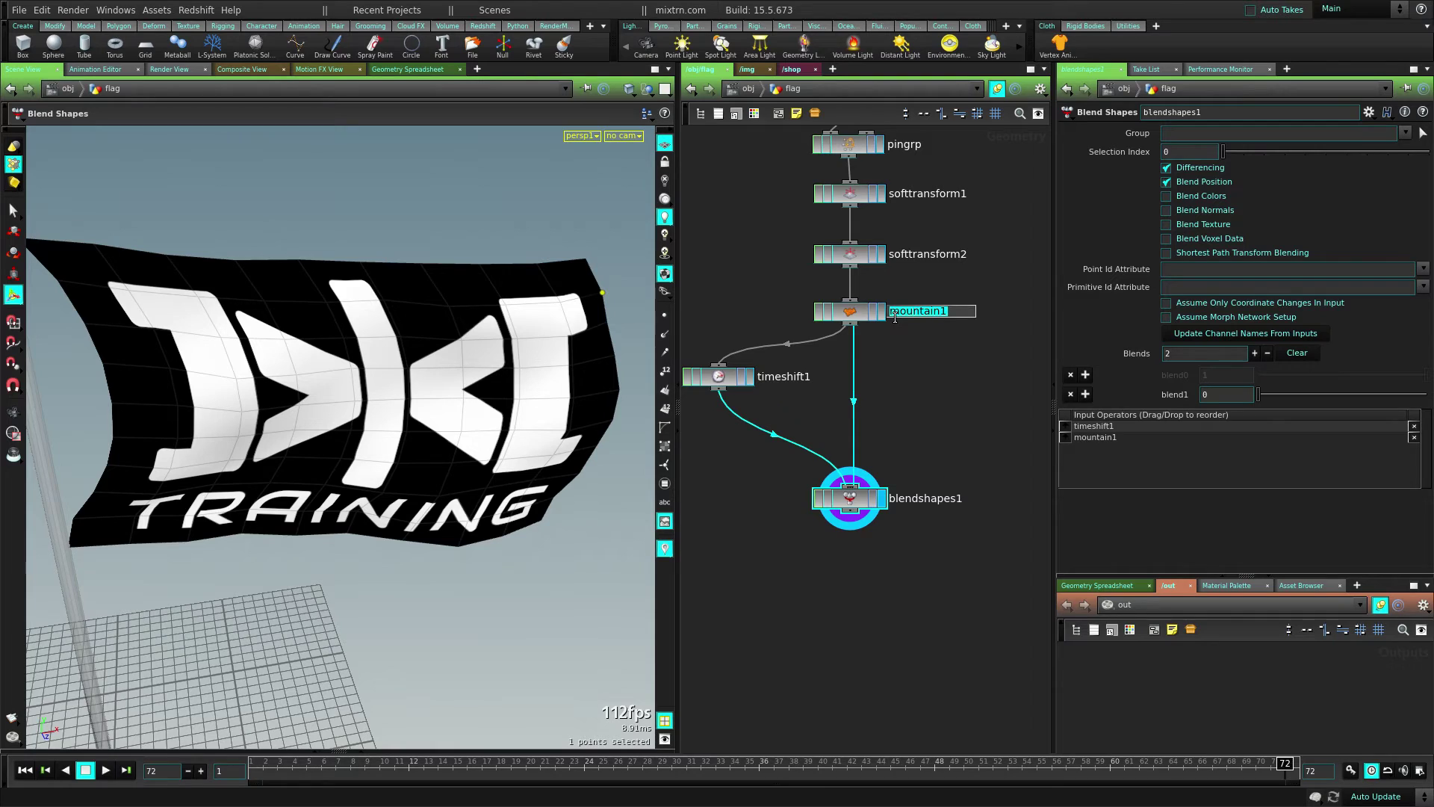
{"action": "type", "text": "wind"}
{"action": "key", "text": "Return"}
{"action": "left_click", "coordinate": [922, 414]}
{"action": "key", "text": "ctrl+s"}
- Move blendshapes1 slightly down and update its channel names from its inputs
{"action": "left_click_drag", "start_coordinate": [851, 493], "coordinate": [852, 501]}
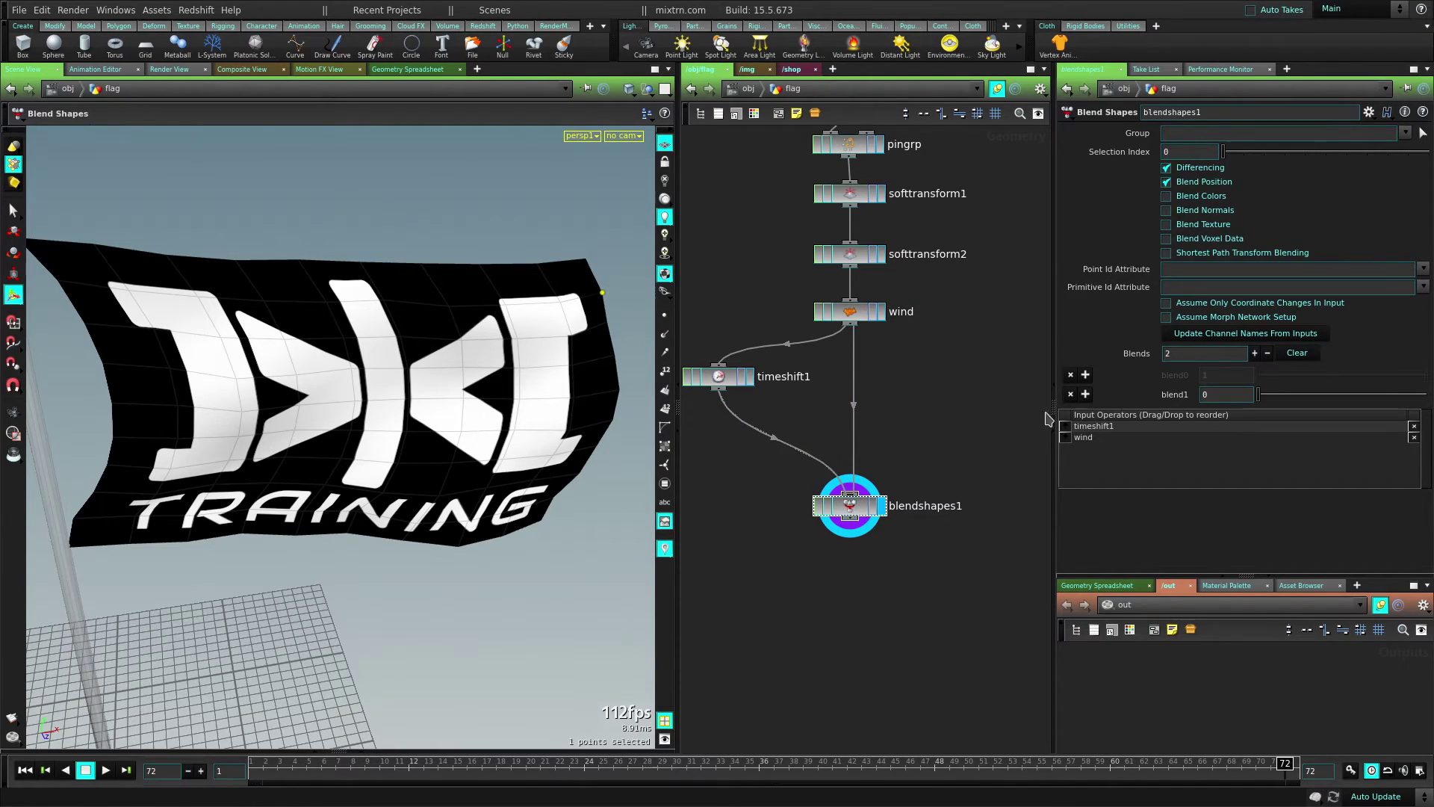
{"action": "left_click", "coordinate": [1232, 342]}
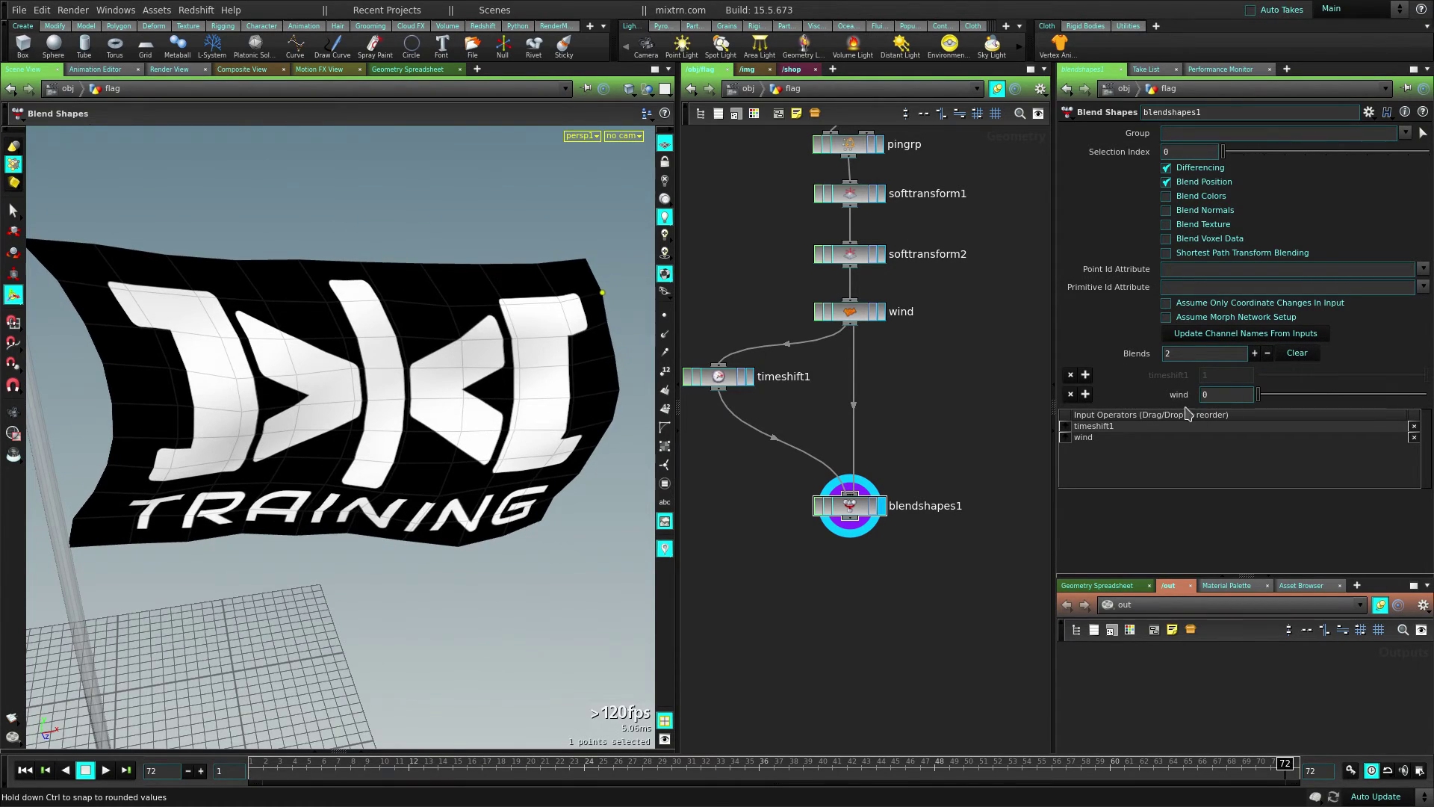
- Display timeshift1 and scrub back to frame 57 to examine its flag motion
{"action": "left_click", "coordinate": [749, 377]}
{"action": "mouse_move", "coordinate": [1260, 395]}
{"action": "left_mouse_down"}
{"action": "mouse_move", "coordinate": [1429, 399]}
{"action": "mouse_move", "coordinate": [1204, 396]}
{"action": "mouse_move", "coordinate": [1417, 398]}
{"action": "mouse_move", "coordinate": [1258, 396]}
{"action": "left_mouse_up"}
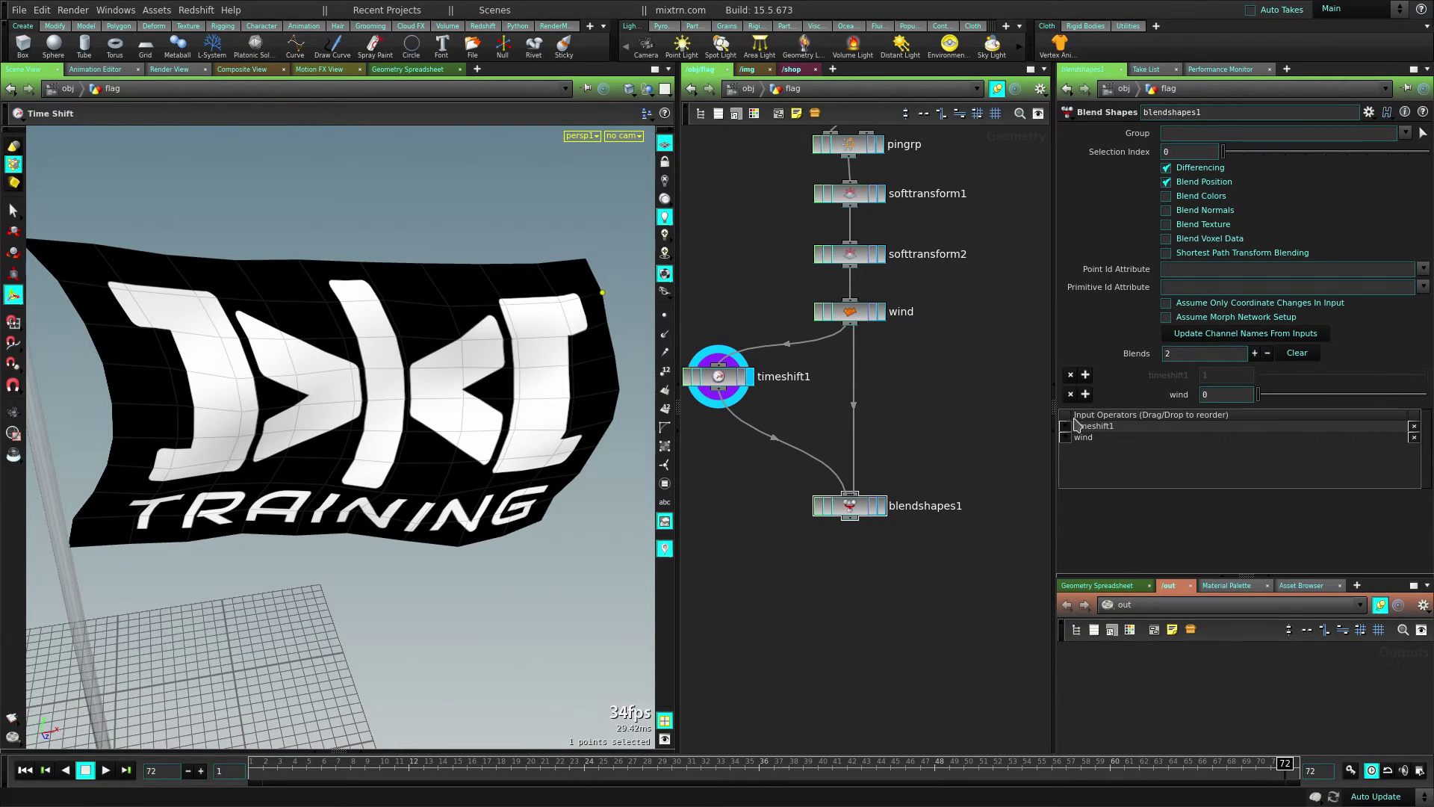
{"action": "left_click_drag", "start_coordinate": [1302, 774], "coordinate": [1066, 771]}
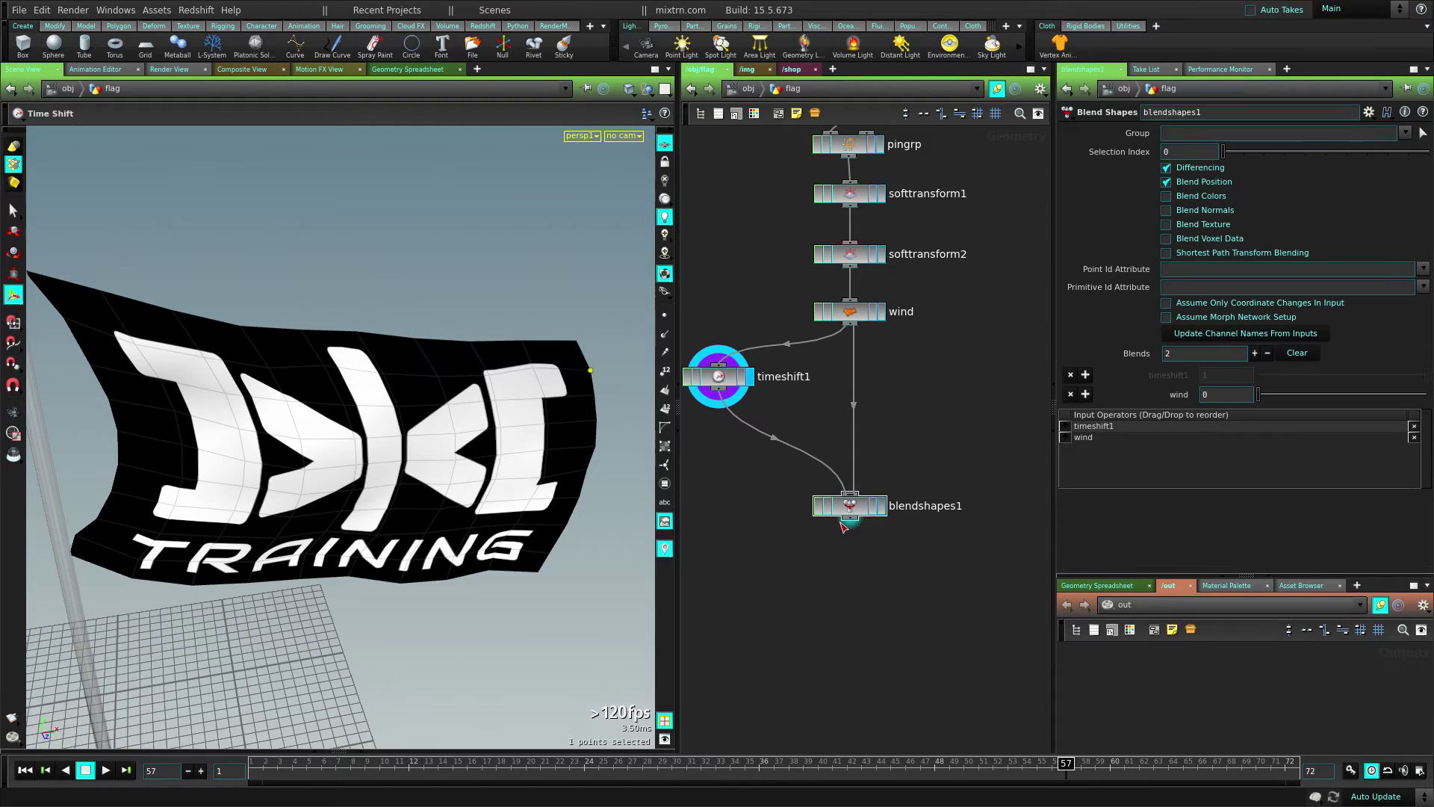
- Display blendshapes1 at frame 50, set its wind blend to 1, and keyframe that value
{"action": "left_click_drag", "start_coordinate": [1069, 779], "coordinate": [964, 762]}
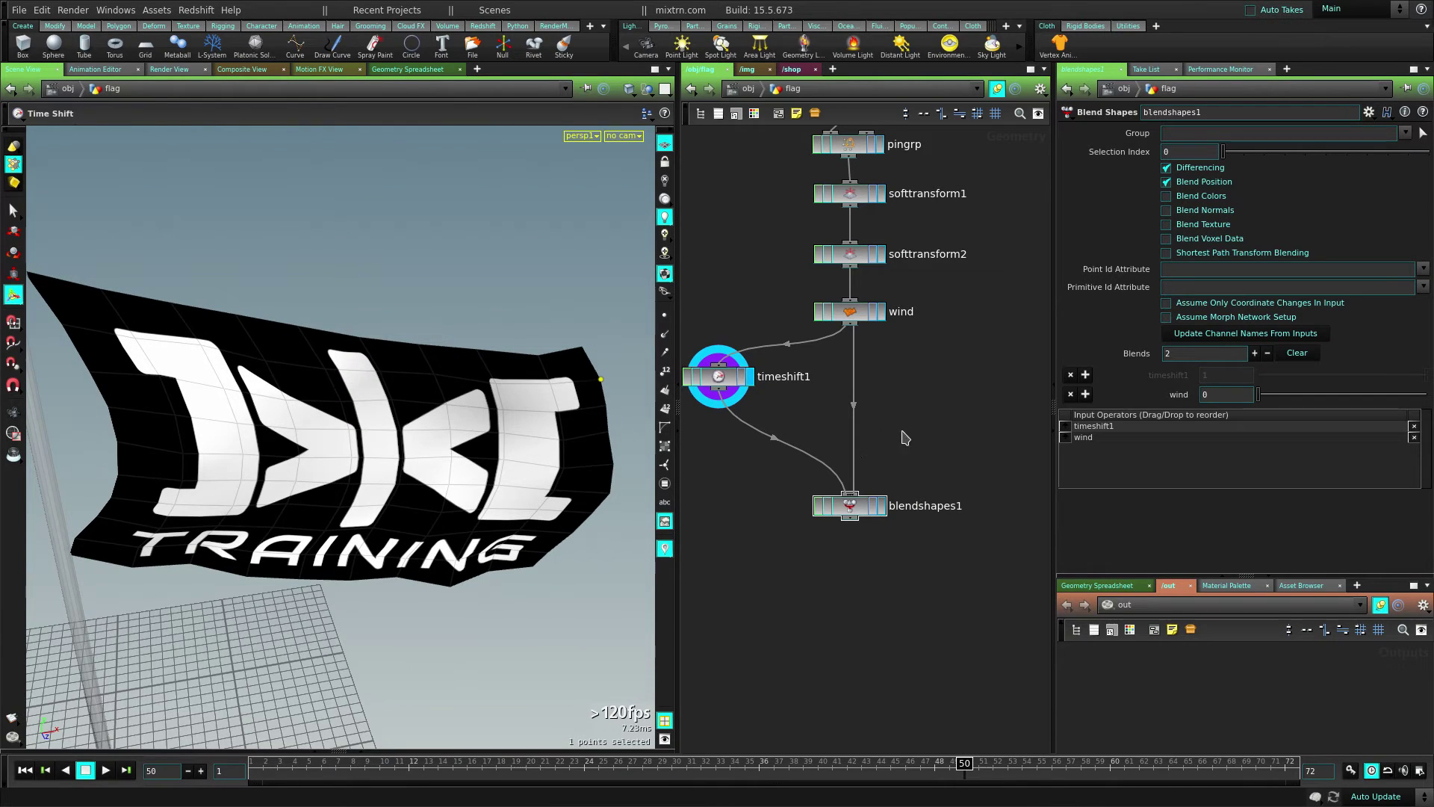
{"action": "left_click", "coordinate": [882, 508]}
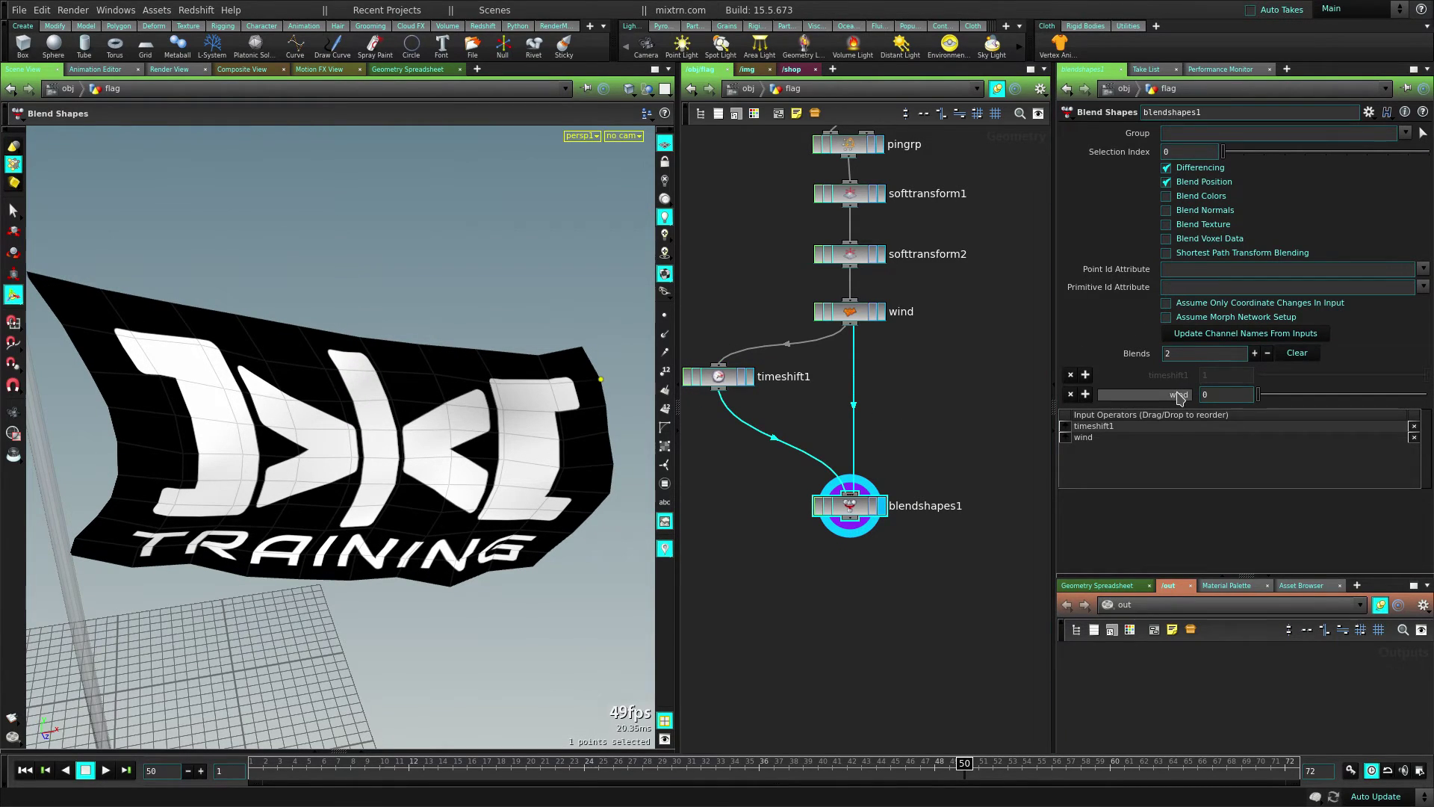
{"action": "left_click_drag", "start_coordinate": [1260, 395], "coordinate": [1426, 397]}
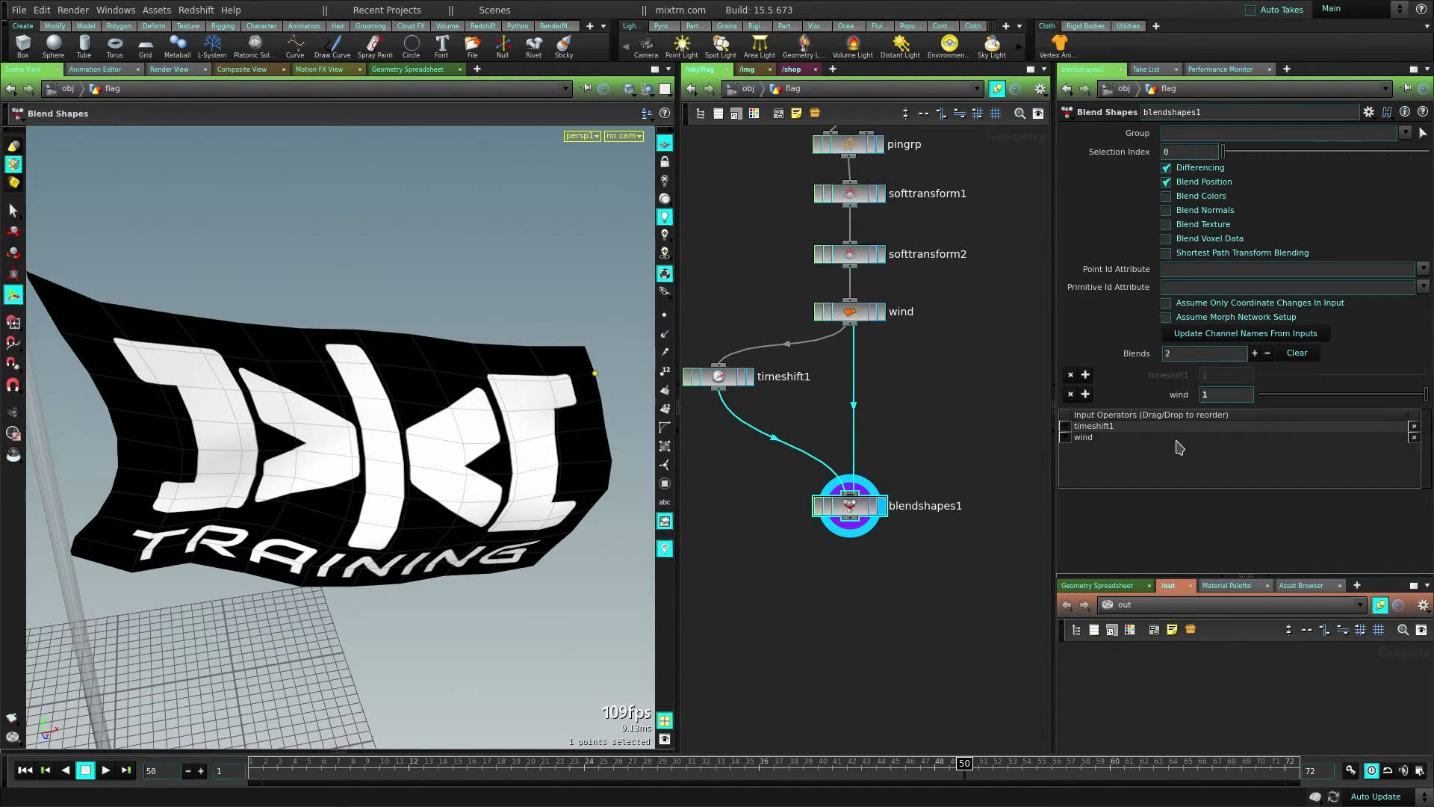
{"action": "left_click", "coordinate": [1179, 394]}
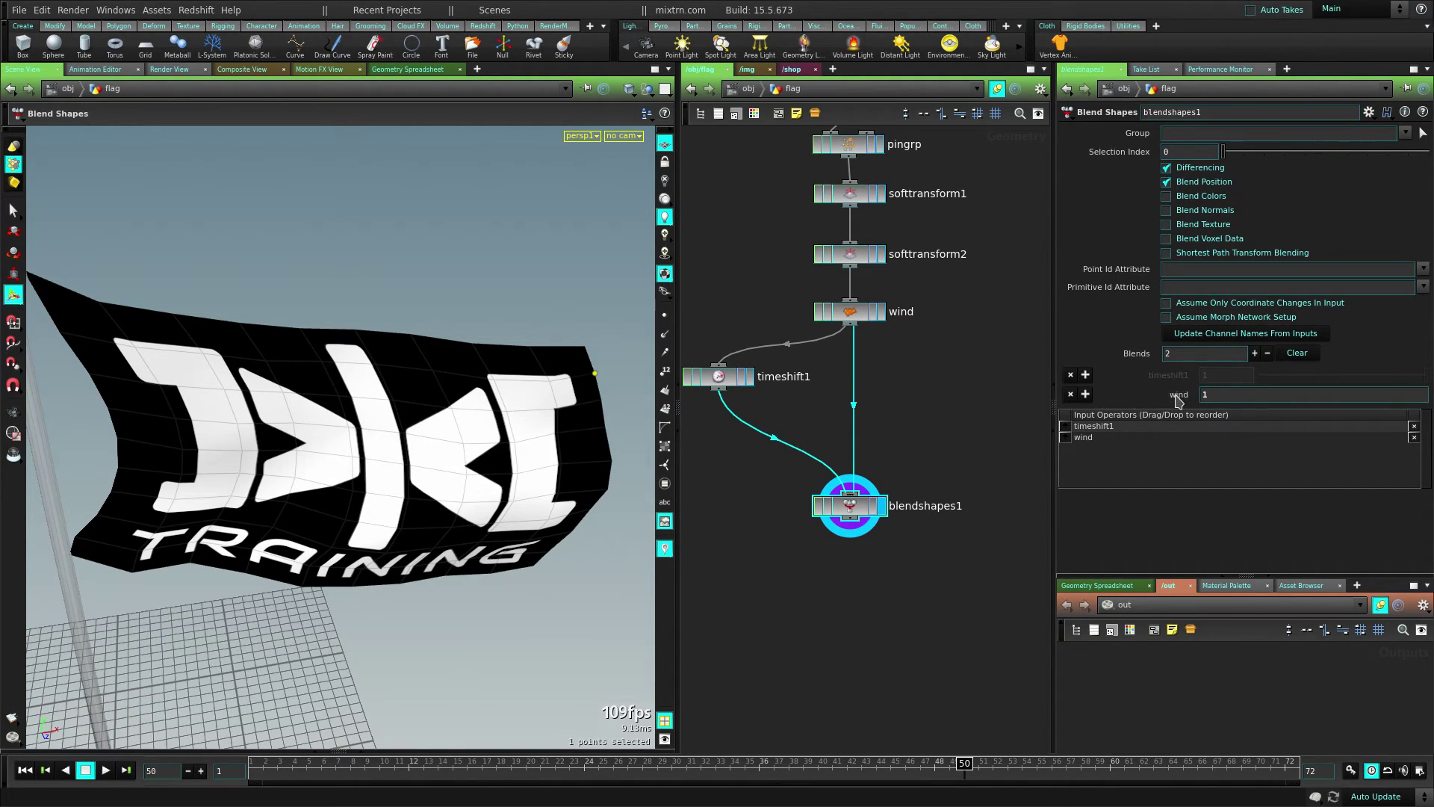
{"action": "left_click", "coordinate": [1187, 395]}
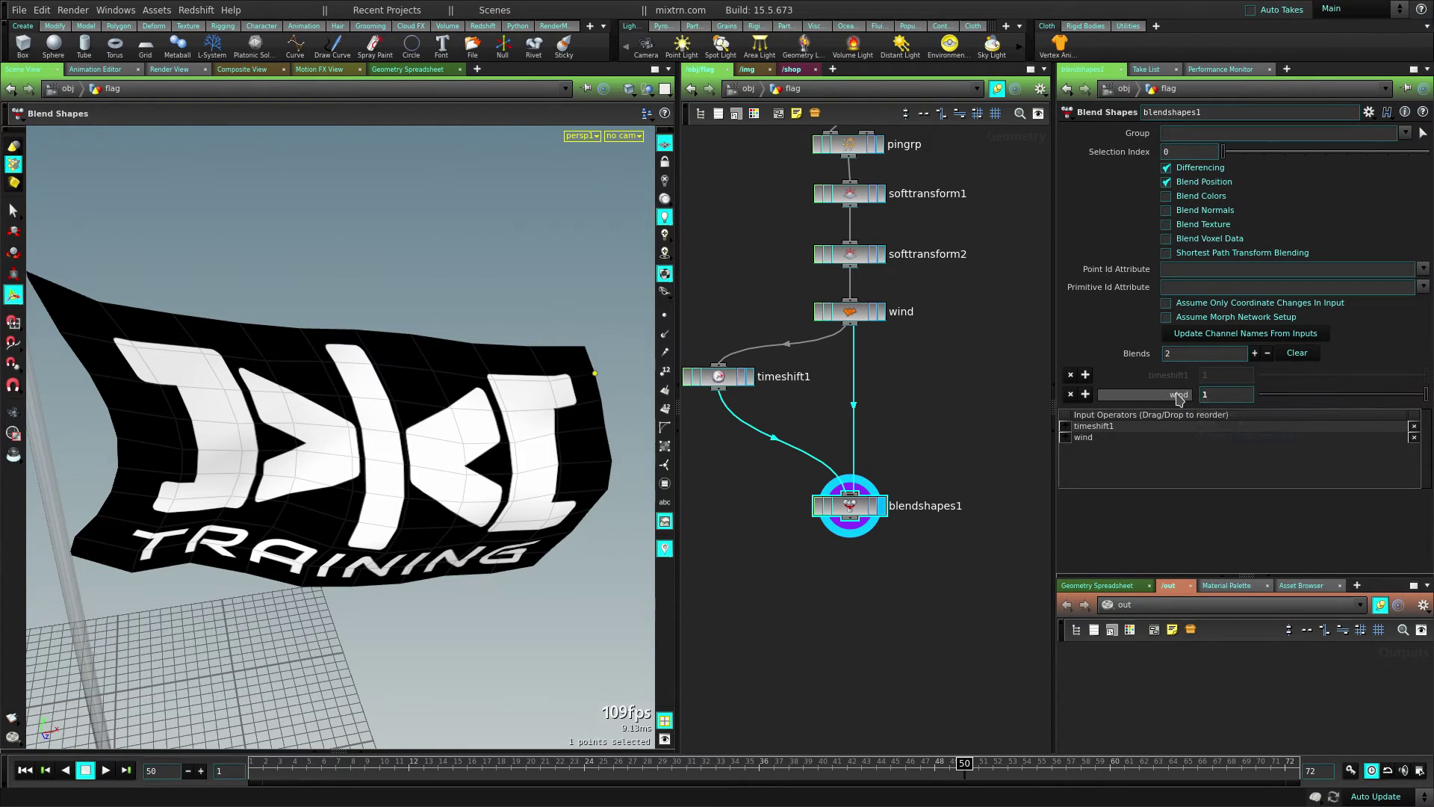
{"action": "right_click", "coordinate": [1177, 396]}
{"action": "mouse_move", "coordinate": [1237, 417]}
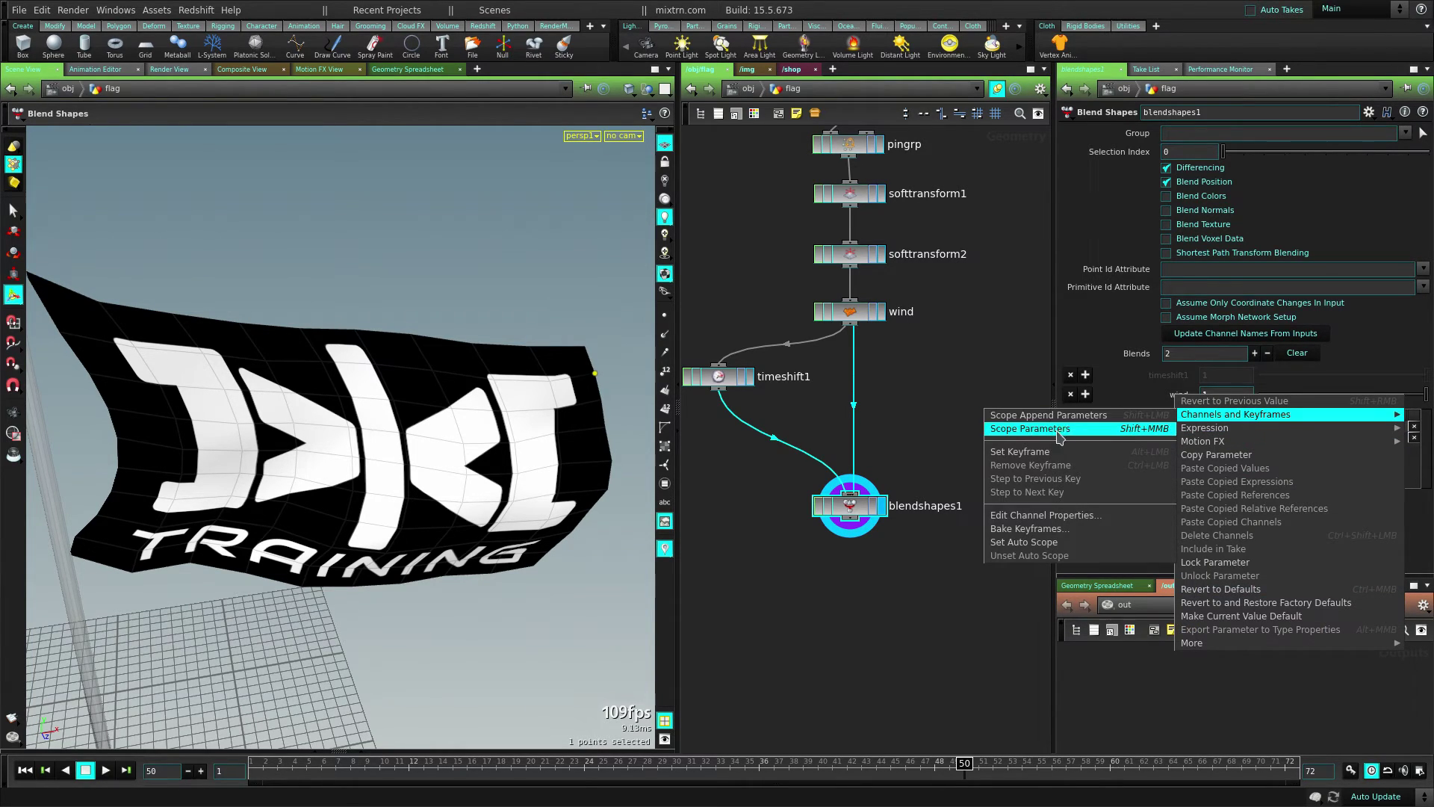
{"action": "left_click", "coordinate": [1044, 451]}
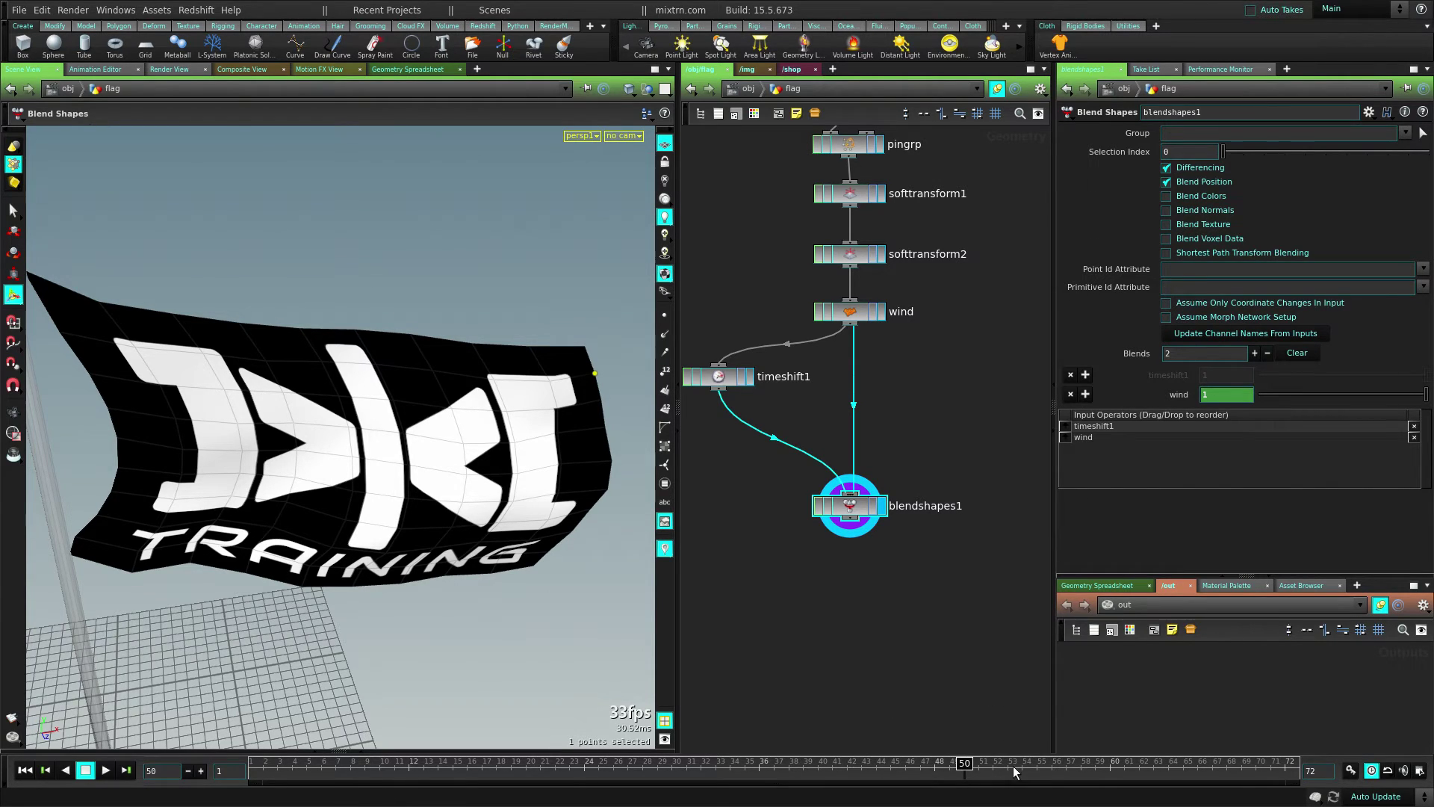
- Set blendshapes1's wind blend to 0 at frame 72 and commit the change as a keyframe
{"action": "left_click_drag", "start_coordinate": [965, 767], "coordinate": [1285, 767]}
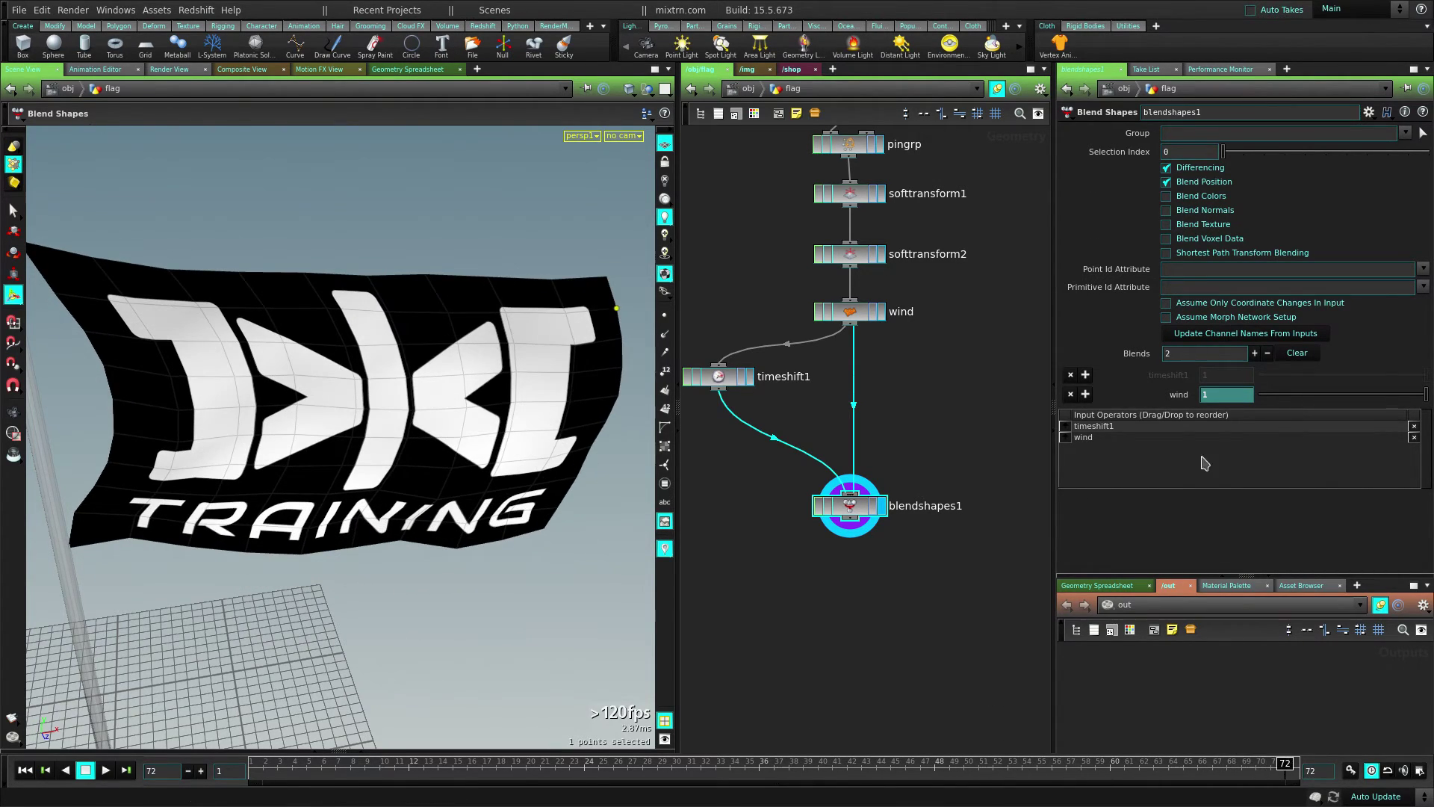
{"action": "left_click_drag", "start_coordinate": [1411, 402], "coordinate": [1225, 398]}
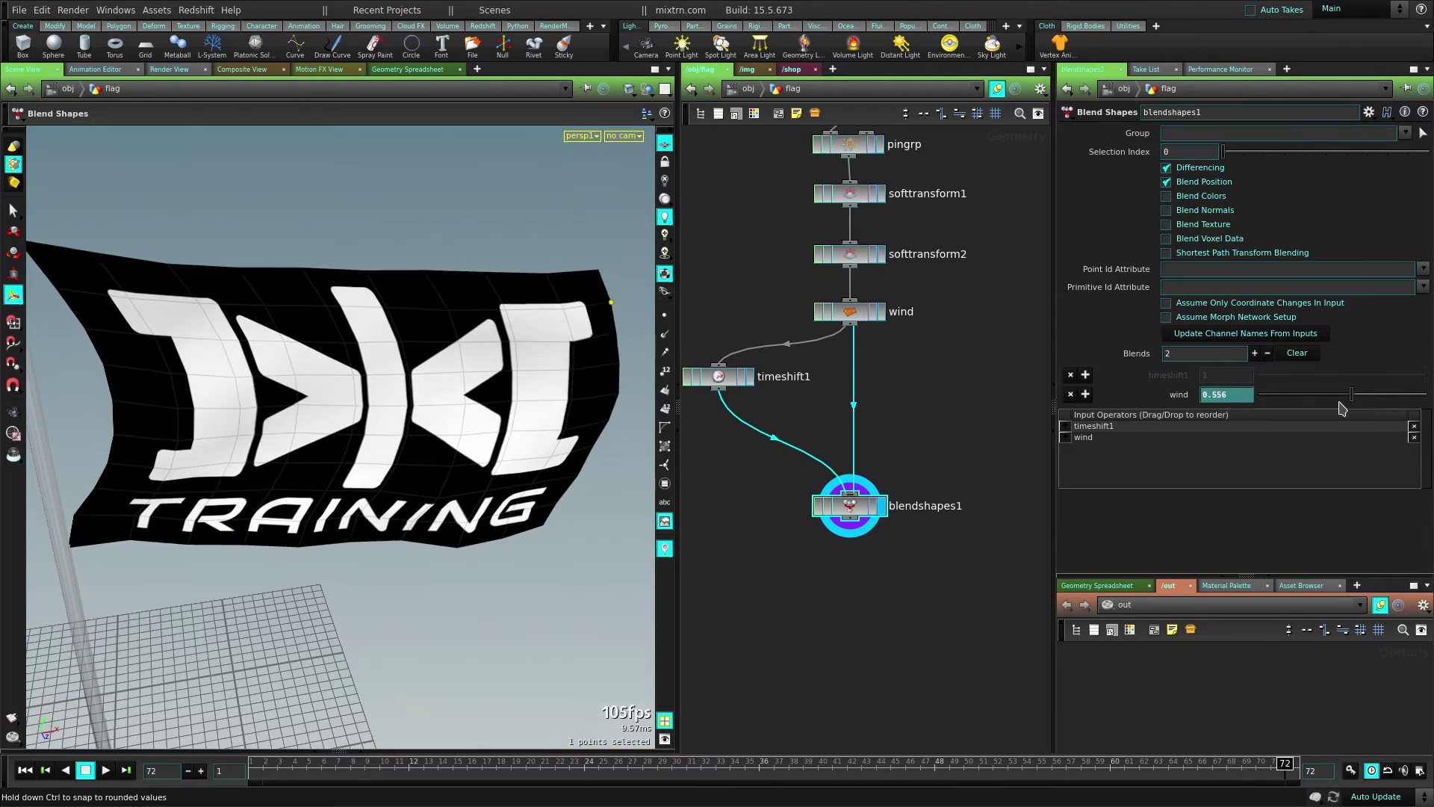
{"action": "right_click", "coordinate": [1176, 396]}
{"action": "left_click", "coordinate": [1135, 381]}
{"action": "left_click", "coordinate": [1178, 396]}
{"action": "right_click", "coordinate": [1180, 399]}
{"action": "mouse_move", "coordinate": [1216, 416]}
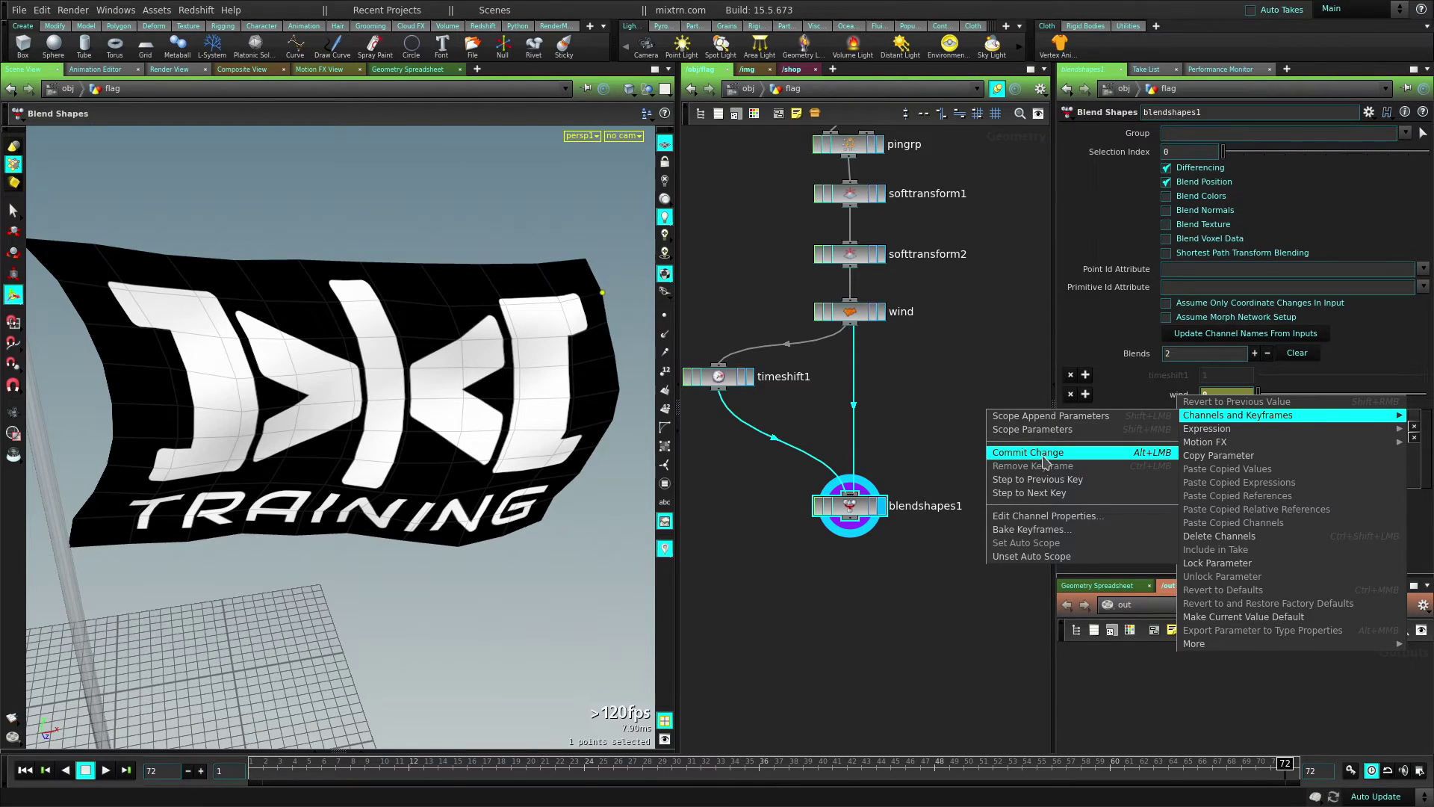
{"action": "left_click", "coordinate": [1044, 455]}
- Compare the flag at frames 1 and 72, and play the animation to check the loop
{"action": "left_click_drag", "start_coordinate": [1286, 764], "coordinate": [217, 769]}
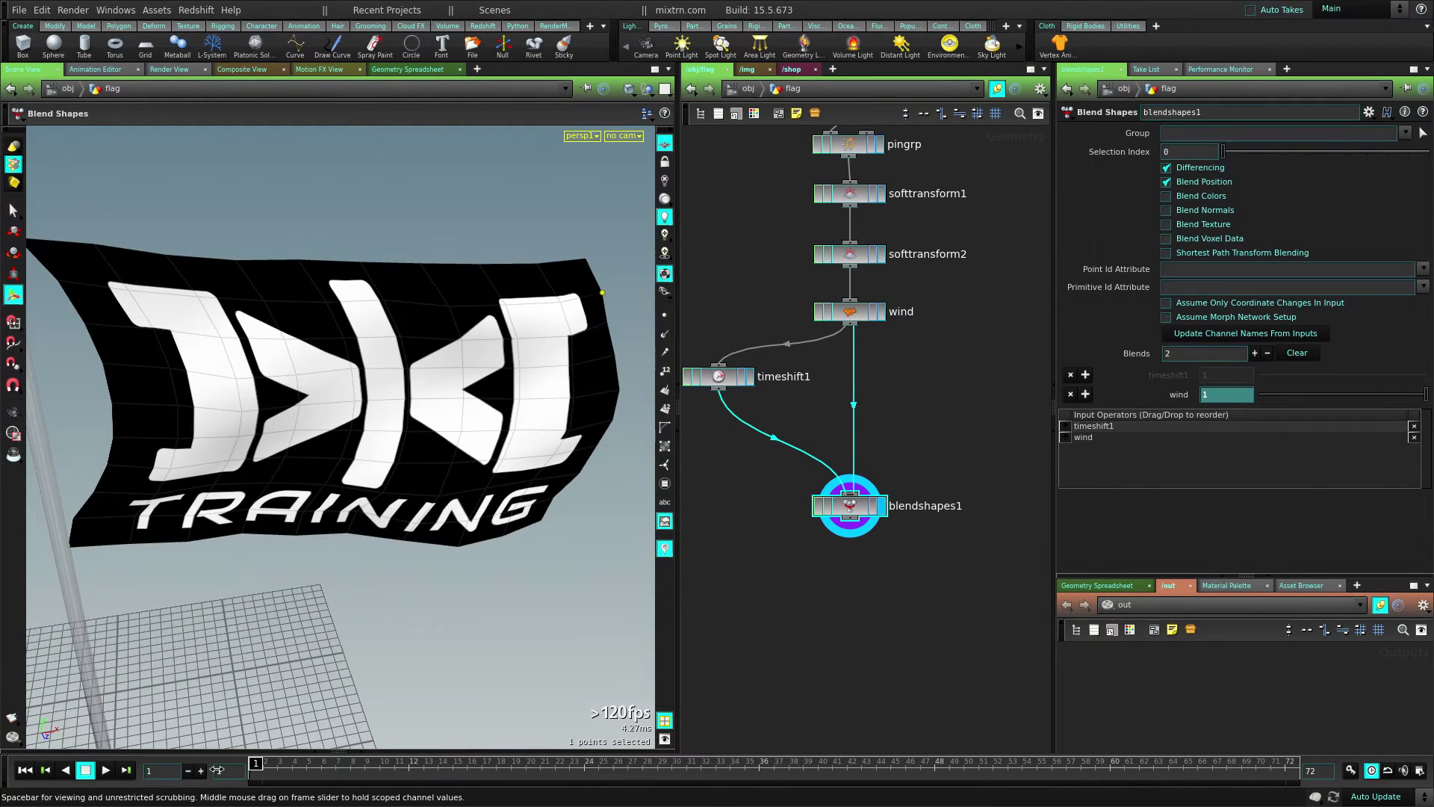
{"action": "left_click", "coordinate": [1286, 770]}
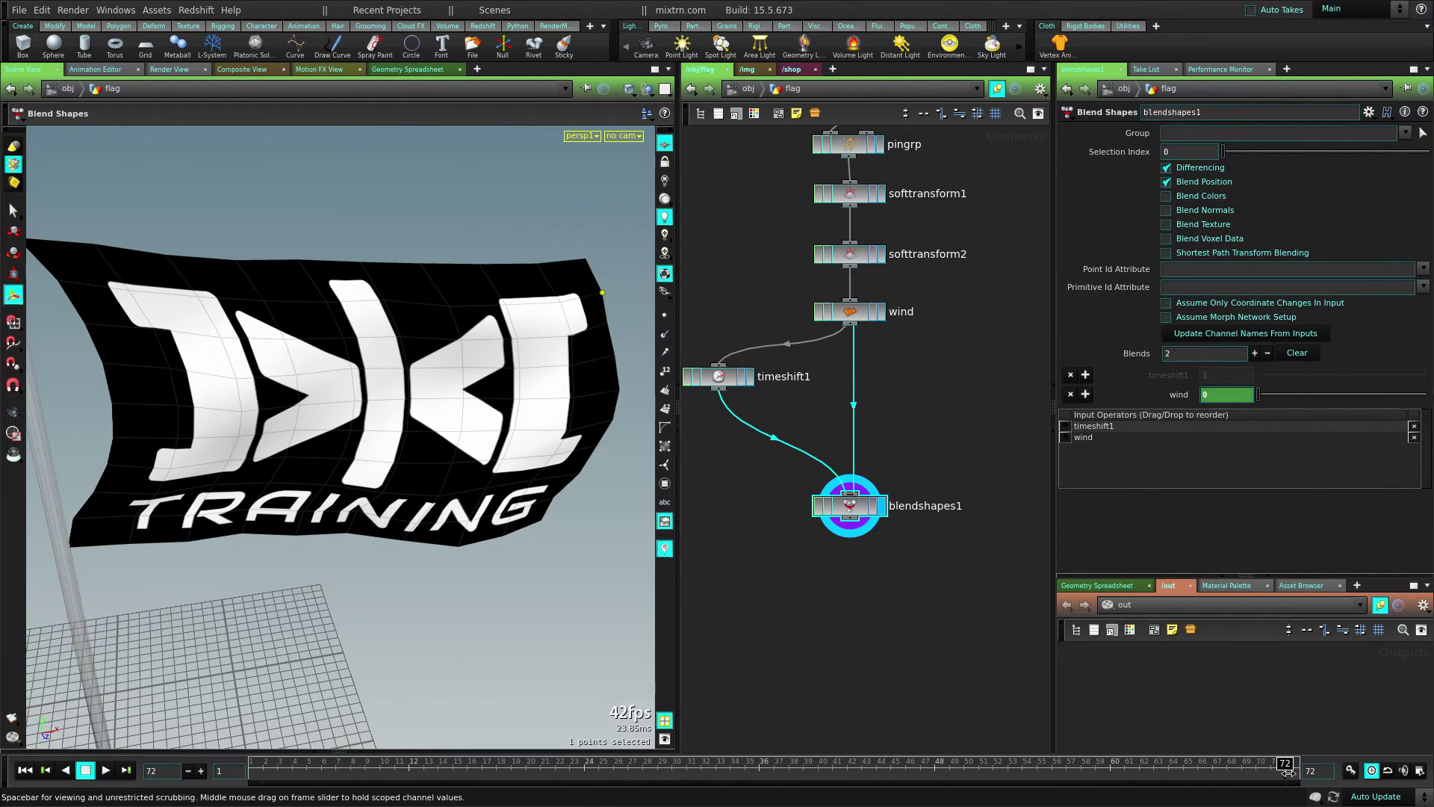
{"action": "left_click", "coordinate": [254, 763]}
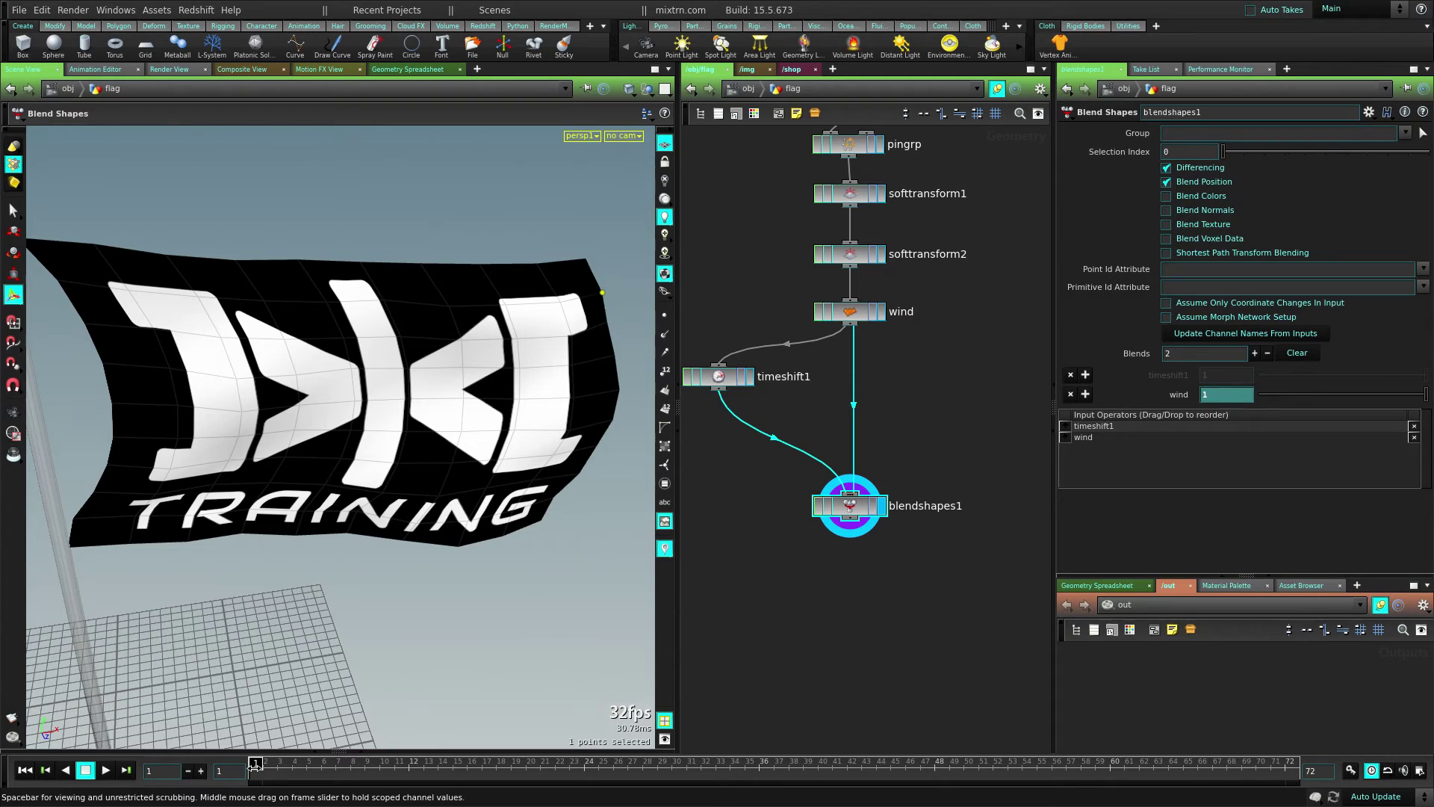
{"action": "left_click", "coordinate": [105, 770]}
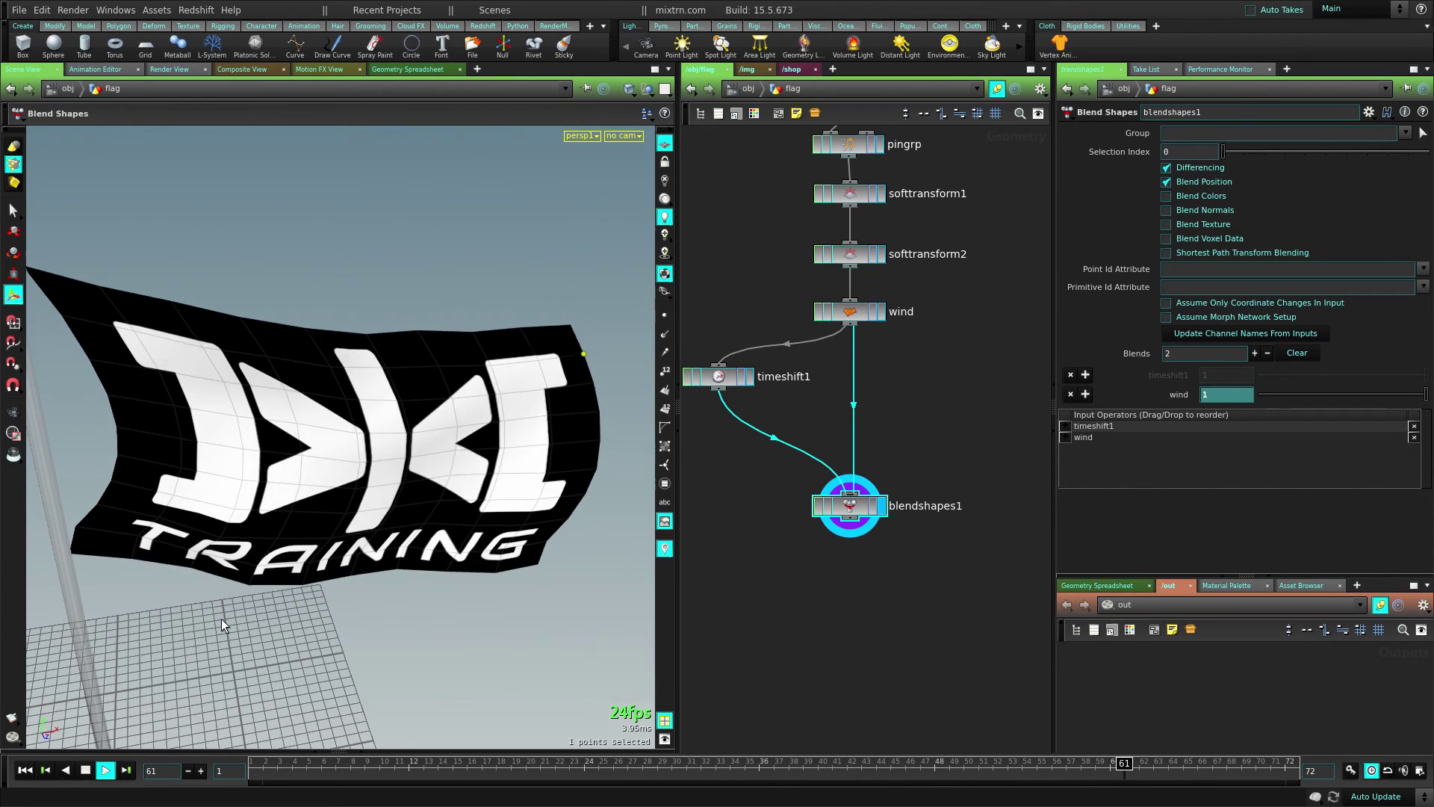
{"action": "left_click", "coordinate": [106, 770]}
{"action": "right_click", "coordinate": [429, 609]}
{"action": "left_click", "coordinate": [389, 603]}
{"action": "key", "text": "s"}
{"action": "right_click", "coordinate": [477, 573]}
{"action": "left_click", "coordinate": [392, 568]}
{"action": "right_click", "coordinate": [460, 573]}
{"action": "mouse_move", "coordinate": [487, 574]}
{"action": "left_mouse_down"}
{"action": "mouse_move", "coordinate": [496, 459]}
{"action": "mouse_move", "coordinate": [499, 552]}
{"action": "left_mouse_up"}
{"action": "middle_click_drag", "start_coordinate": [795, 605], "coordinate": [831, 514]}
{"action": "key", "text": "ctrl+z"}
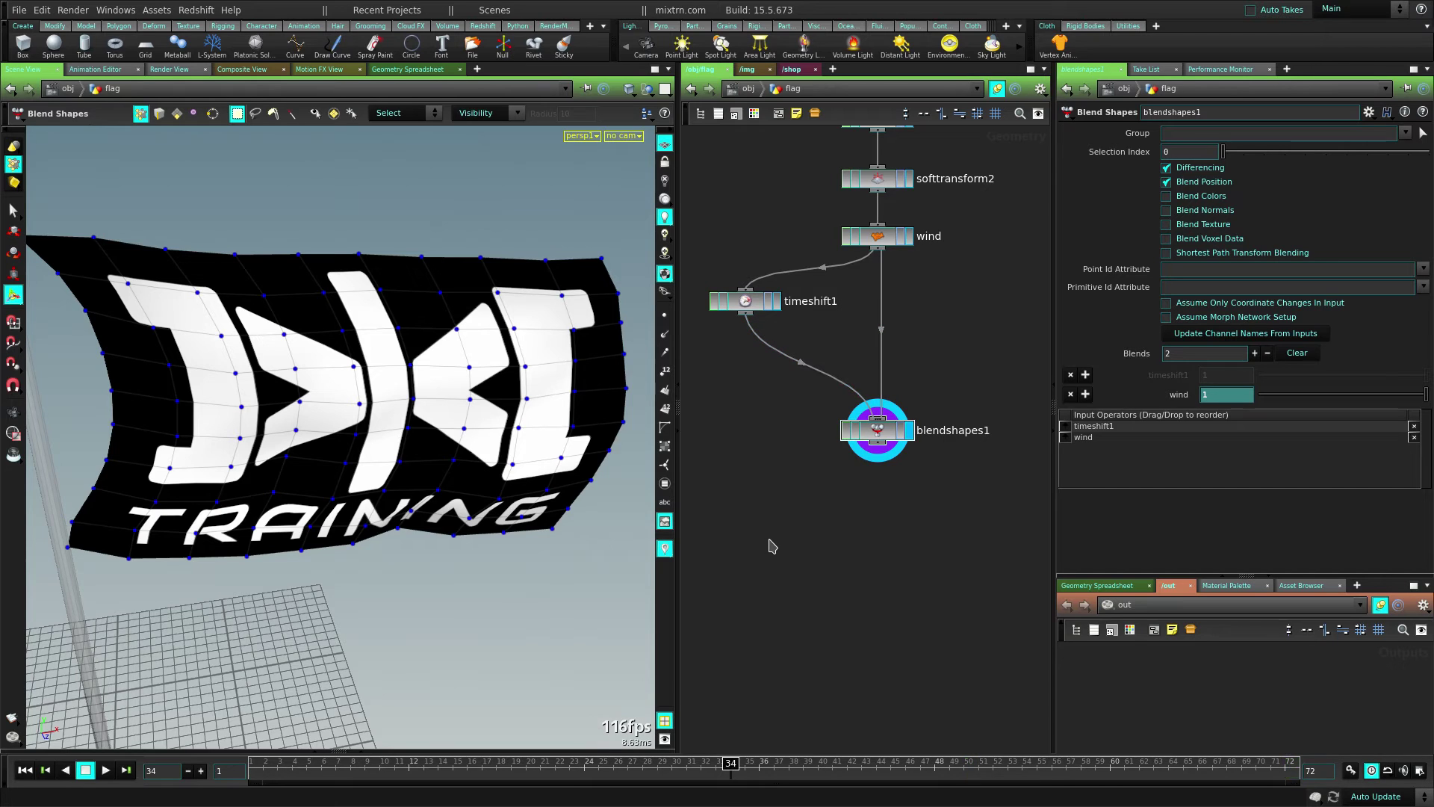
- Return to the object level, move the pole node farther from the flag node, and edit the pole's Uniform Scale
{"action": "left_click", "coordinate": [749, 89]}
{"action": "right_click_drag", "start_coordinate": [323, 479], "coordinate": [403, 558]}
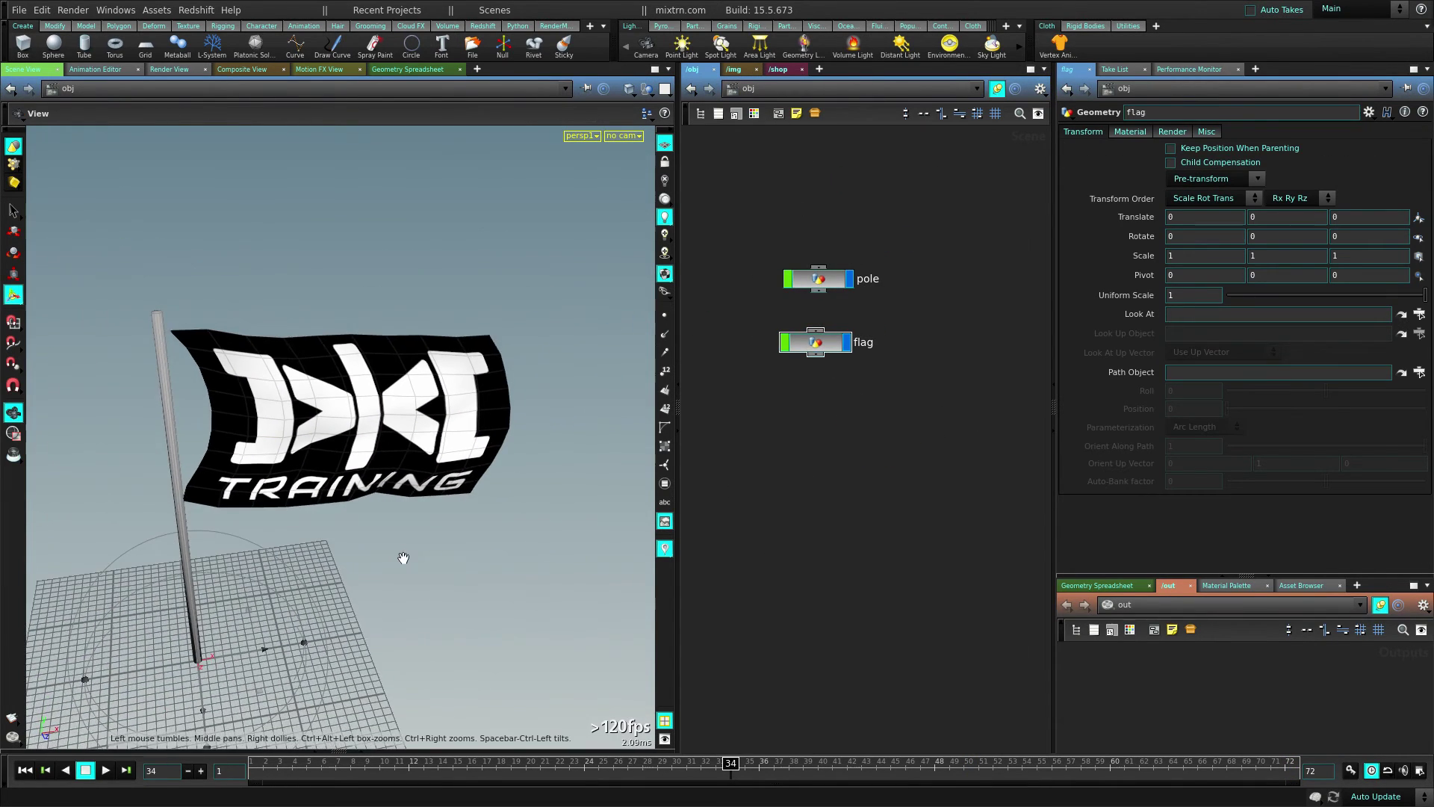
{"action": "middle_click_drag", "start_coordinate": [404, 558], "coordinate": [535, 475]}
{"action": "left_click_drag", "start_coordinate": [535, 474], "coordinate": [348, 323]}
{"action": "key", "text": "Return"}
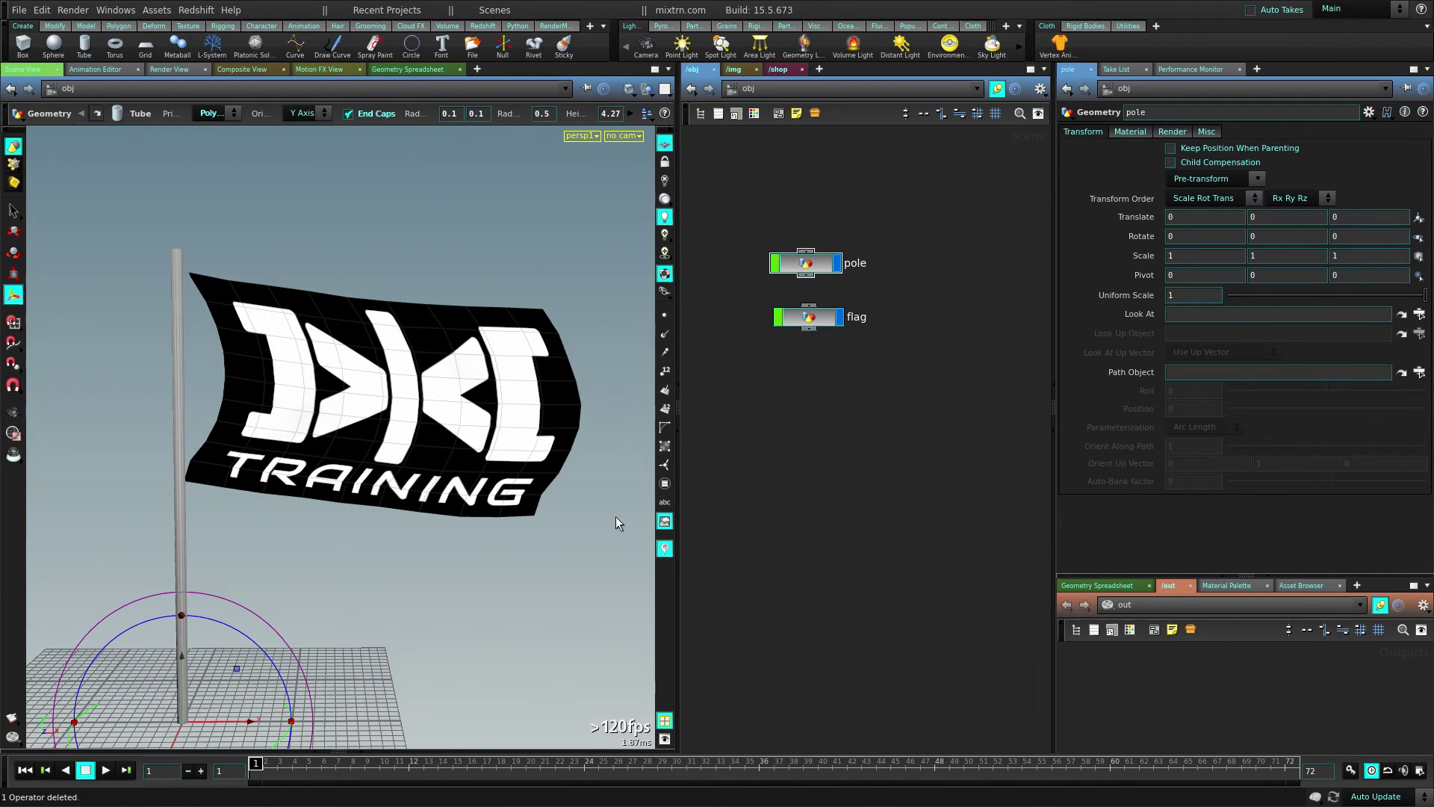
{"action": "left_click", "coordinate": [805, 267]}
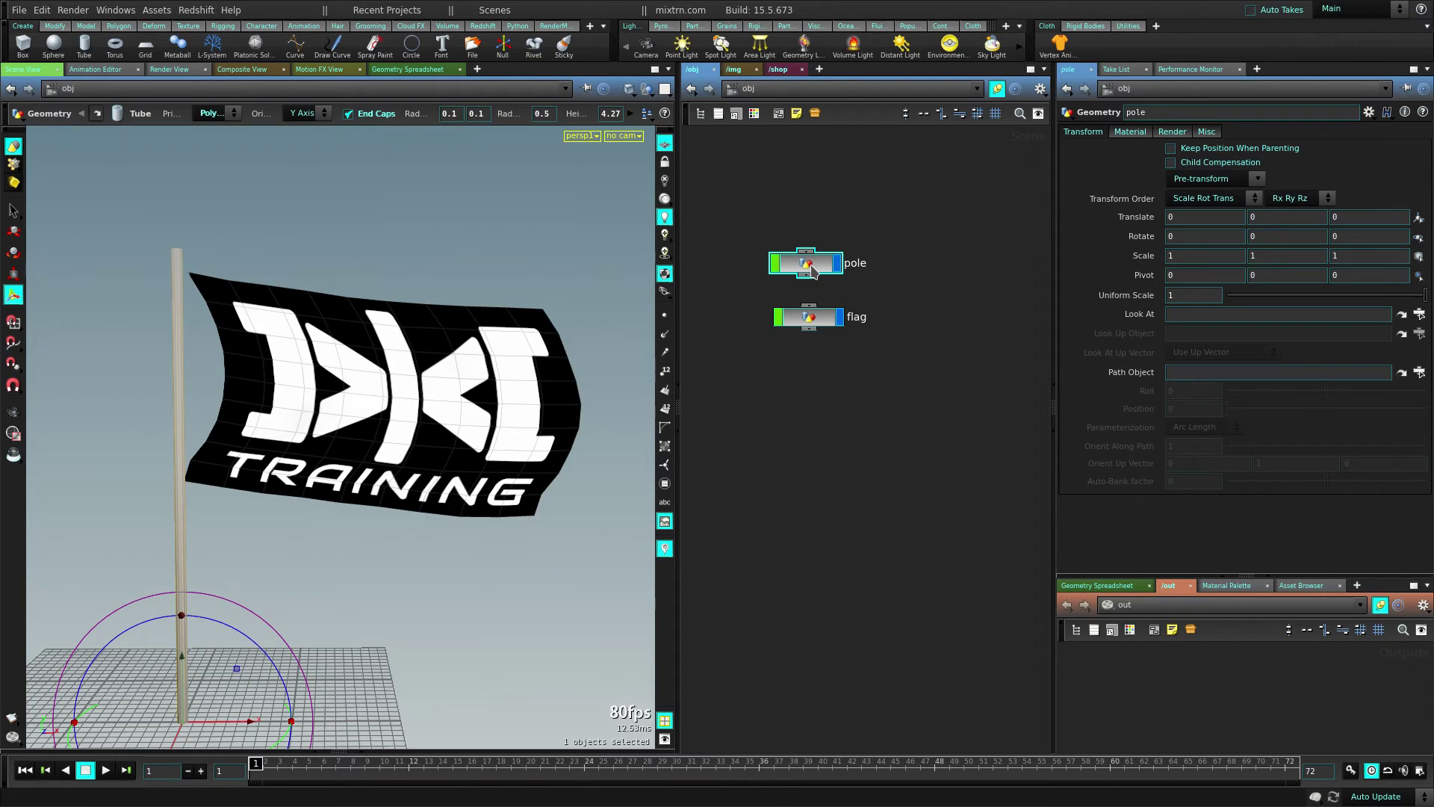
{"action": "left_click_drag", "start_coordinate": [812, 265], "coordinate": [816, 250]}
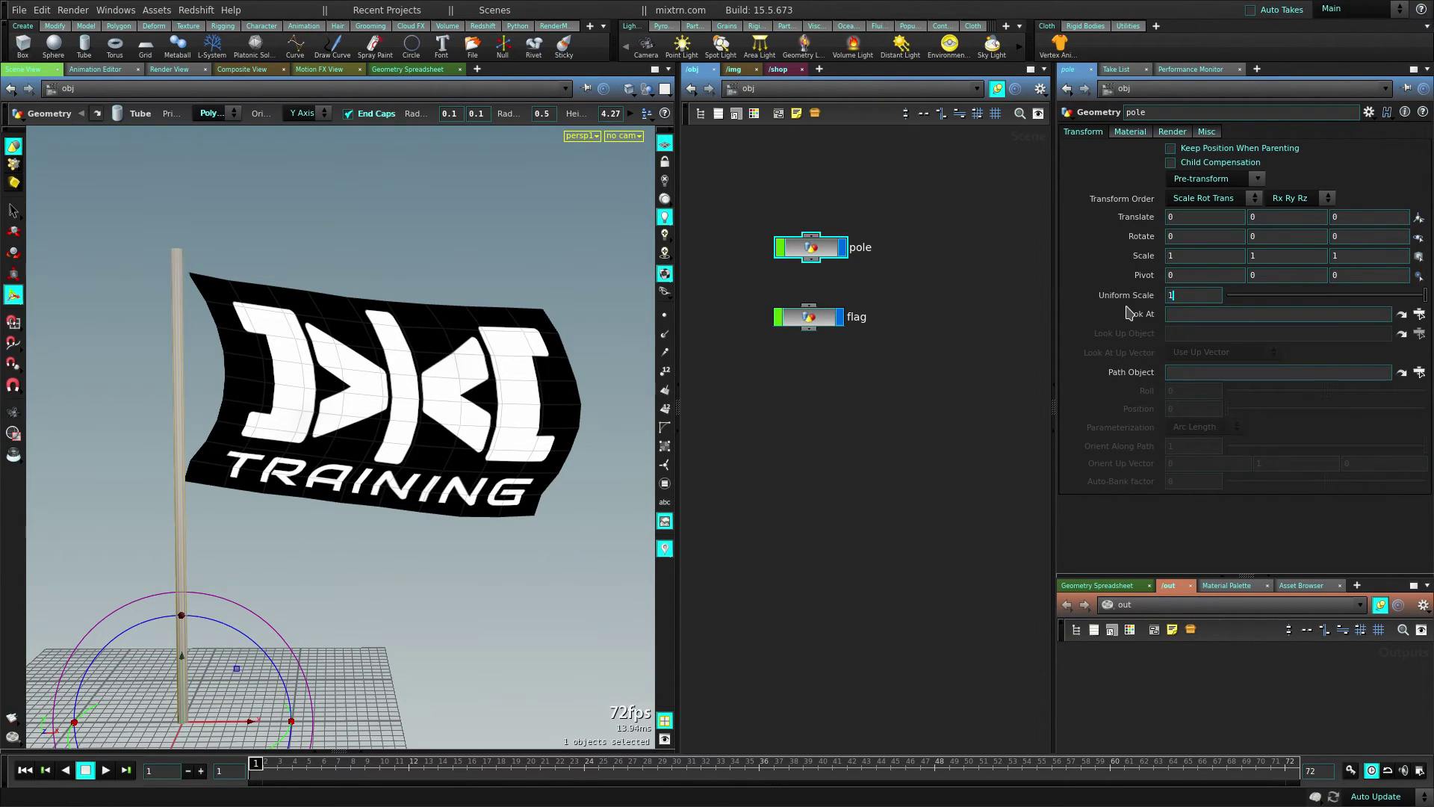
{"action": "key", "text": "Return"}
- Select the flag object and inspect its size at the pole's base in wireframe display
{"action": "right_click_drag", "start_coordinate": [458, 441], "coordinate": [497, 428], "text": "alt"}
{"action": "middle_click_drag", "start_coordinate": [498, 427], "coordinate": [444, 560], "text": "alt"}
{"action": "right_click_drag", "start_coordinate": [445, 560], "coordinate": [231, 548], "text": "alt"}
{"action": "middle_click_drag", "start_coordinate": [509, 388], "coordinate": [481, 567], "text": "alt"}
{"action": "right_click_drag", "start_coordinate": [481, 567], "coordinate": [298, 567], "text": "alt"}
{"action": "left_click", "coordinate": [819, 322]}
{"action": "left_click", "coordinate": [819, 323]}
{"action": "key", "text": "w"}
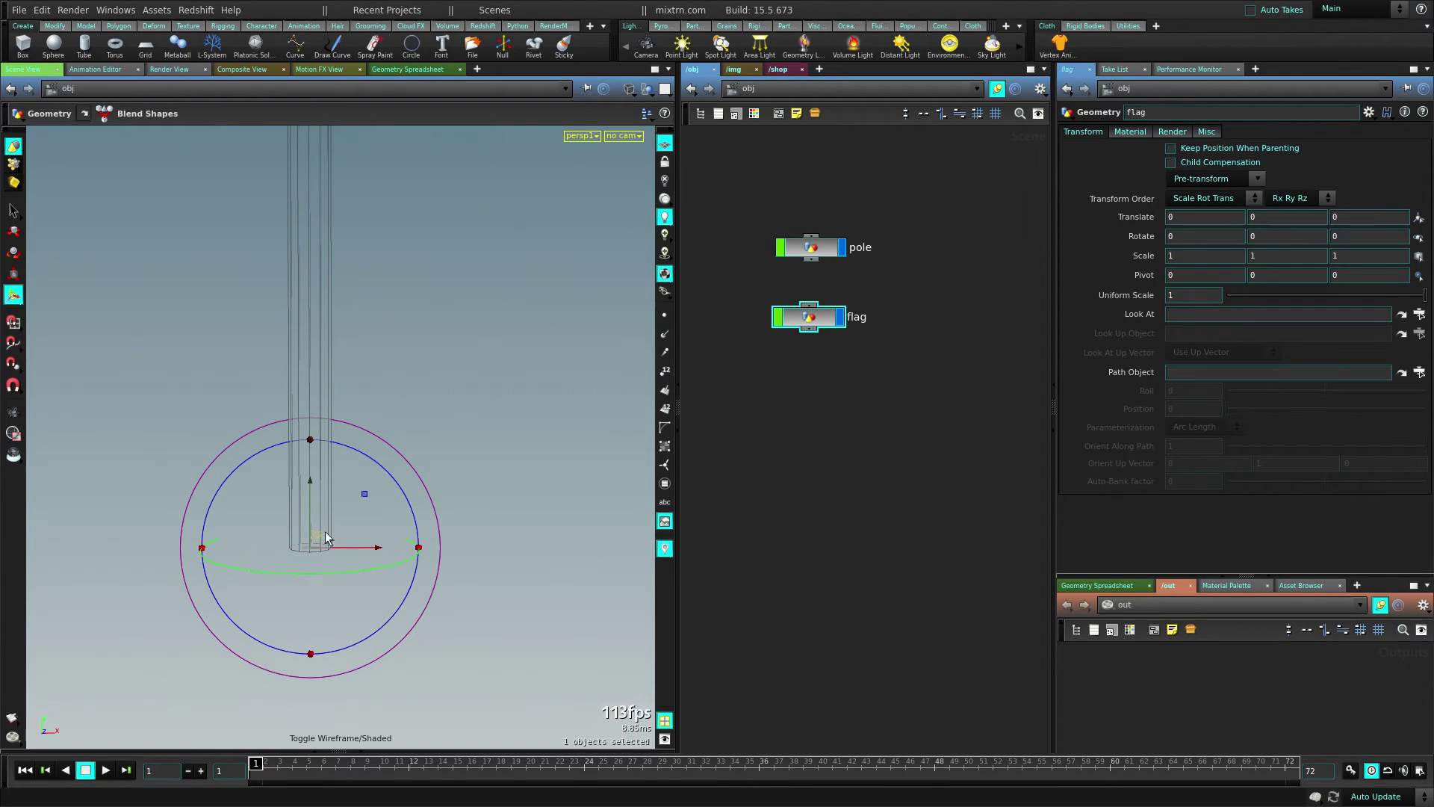
- Enter the flag object's network and add a Transform node below blendshapes1, connected to its output
{"action": "left_click", "coordinate": [816, 315]}
{"action": "double_click", "coordinate": [816, 320]}
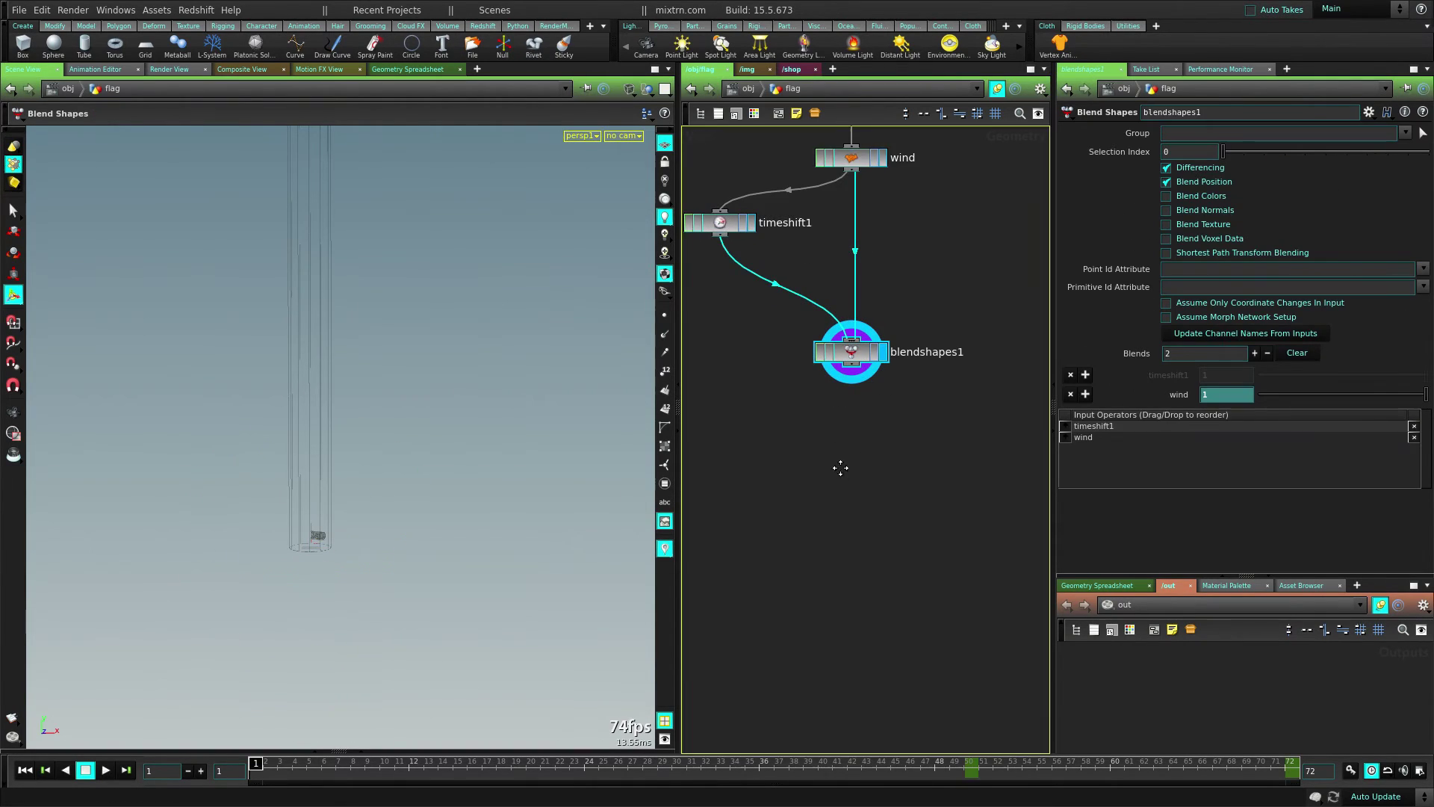
{"action": "key", "text": "Tab"}
{"action": "type", "text": "tr"}
{"action": "left_click", "coordinate": [991, 324]}
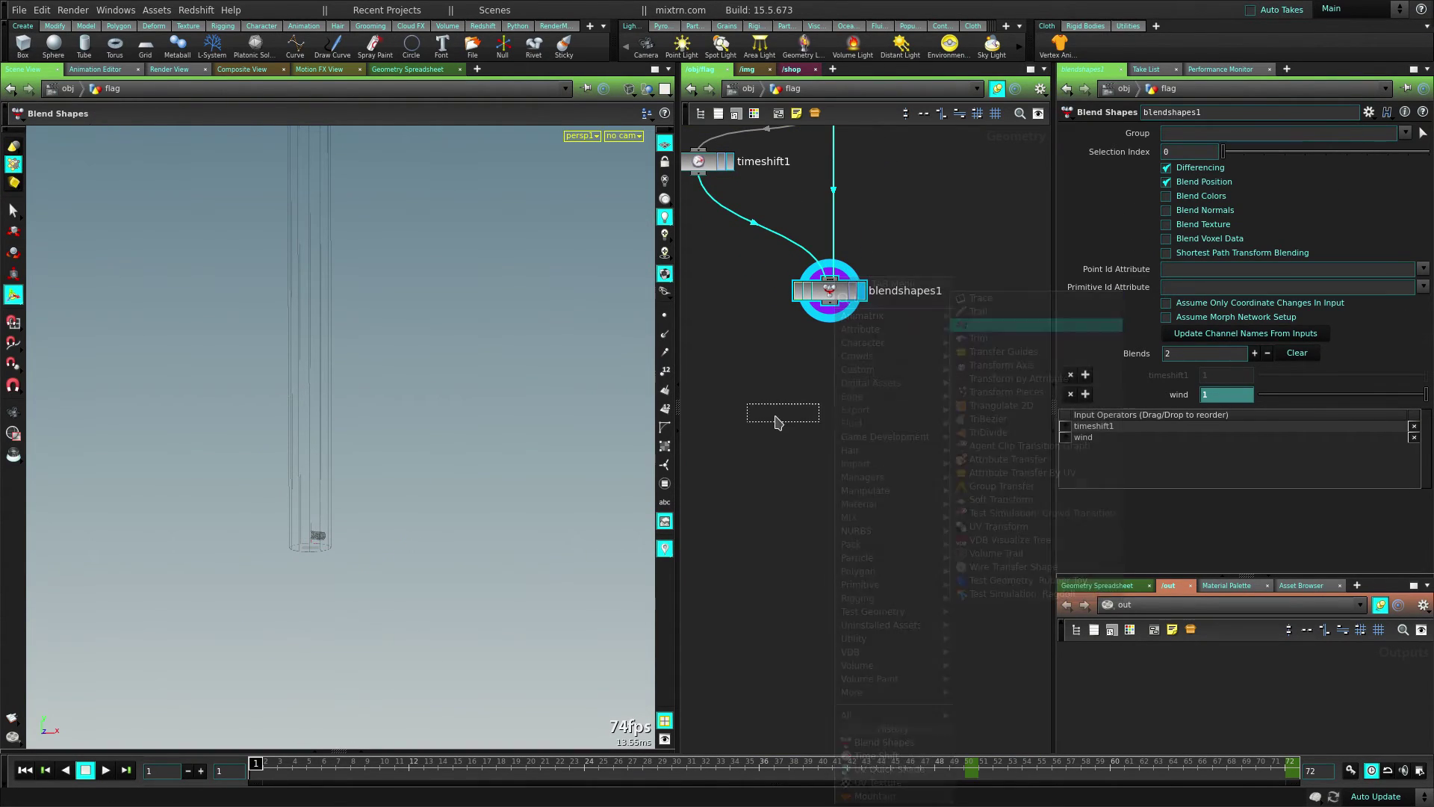
{"action": "left_click", "coordinate": [788, 412]}
{"action": "left_click", "coordinate": [835, 381]}
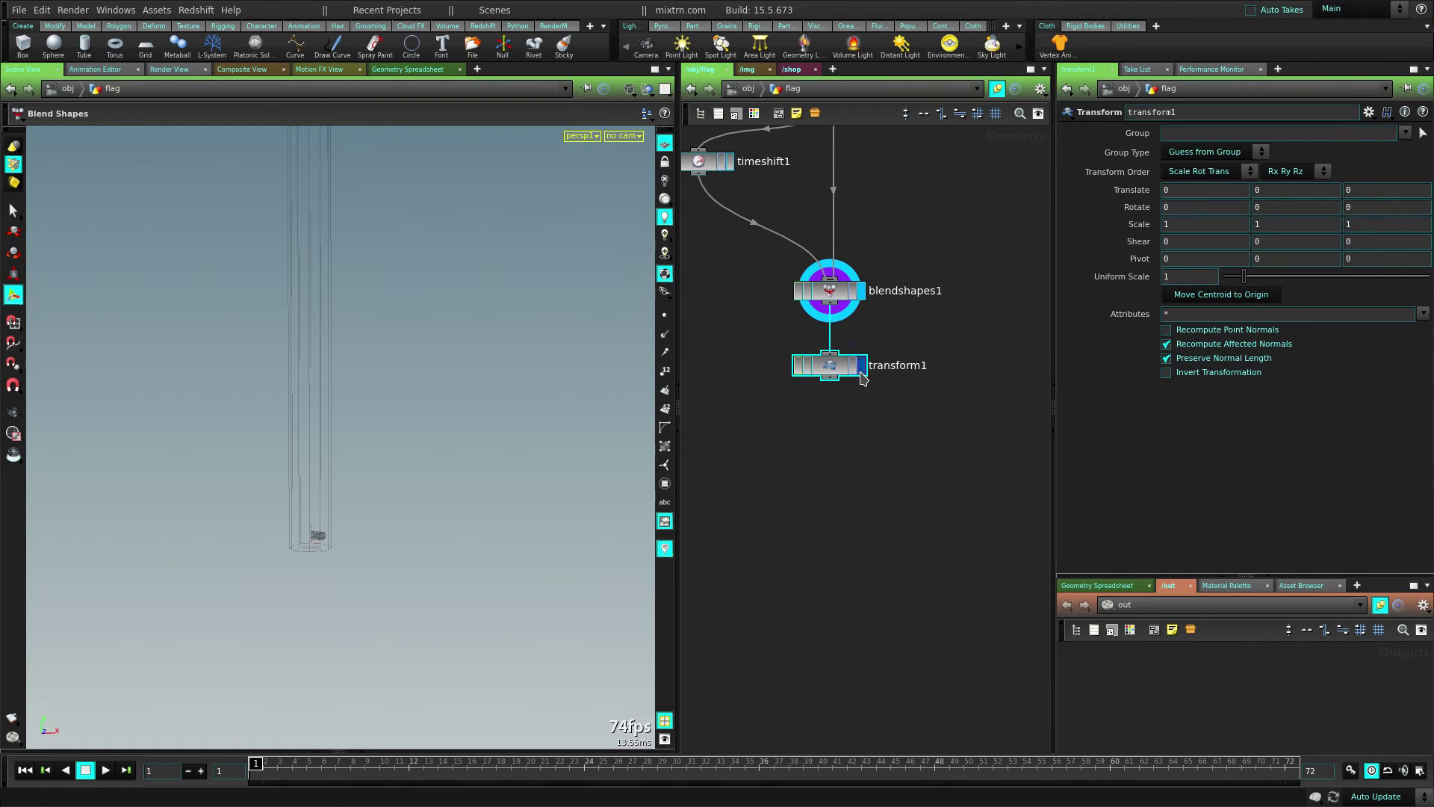
- Set the Uniform Scale of transform1 to 100 and inspect the enlarged flag's fit and point groups beside the pole
{"action": "type", "text": "100"}
{"action": "key", "text": "Return"}
{"action": "right_click_drag", "start_coordinate": [418, 449], "coordinate": [261, 475], "text": "alt"}
{"action": "middle_click_drag", "start_coordinate": [521, 342], "coordinate": [451, 561], "text": "alt"}
{"action": "right_click_drag", "start_coordinate": [451, 560], "coordinate": [428, 426], "text": "alt"}
{"action": "middle_click_drag", "start_coordinate": [428, 426], "coordinate": [400, 470], "text": "alt"}
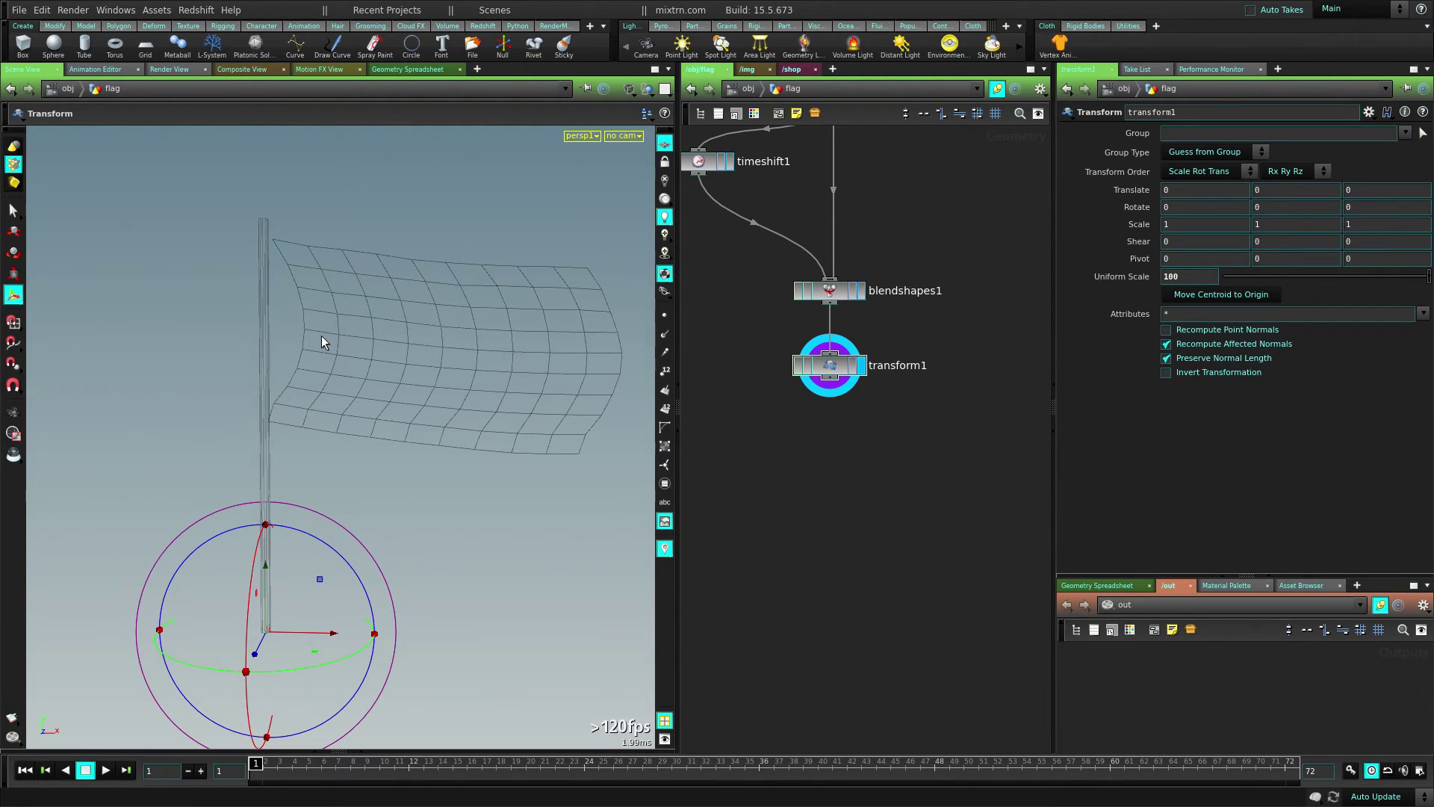
{"action": "left_click", "coordinate": [664, 483]}
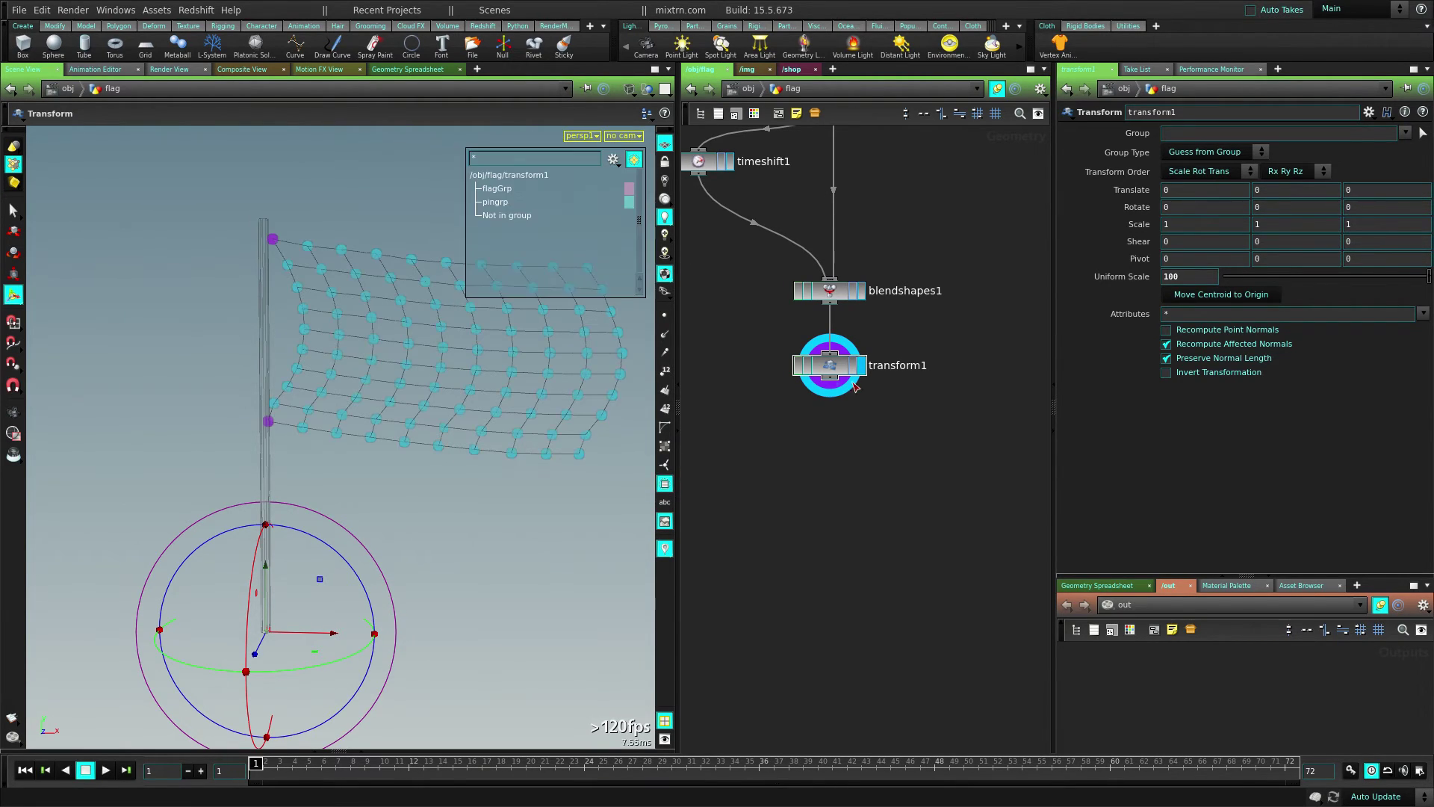
{"action": "left_click", "coordinate": [664, 484]}
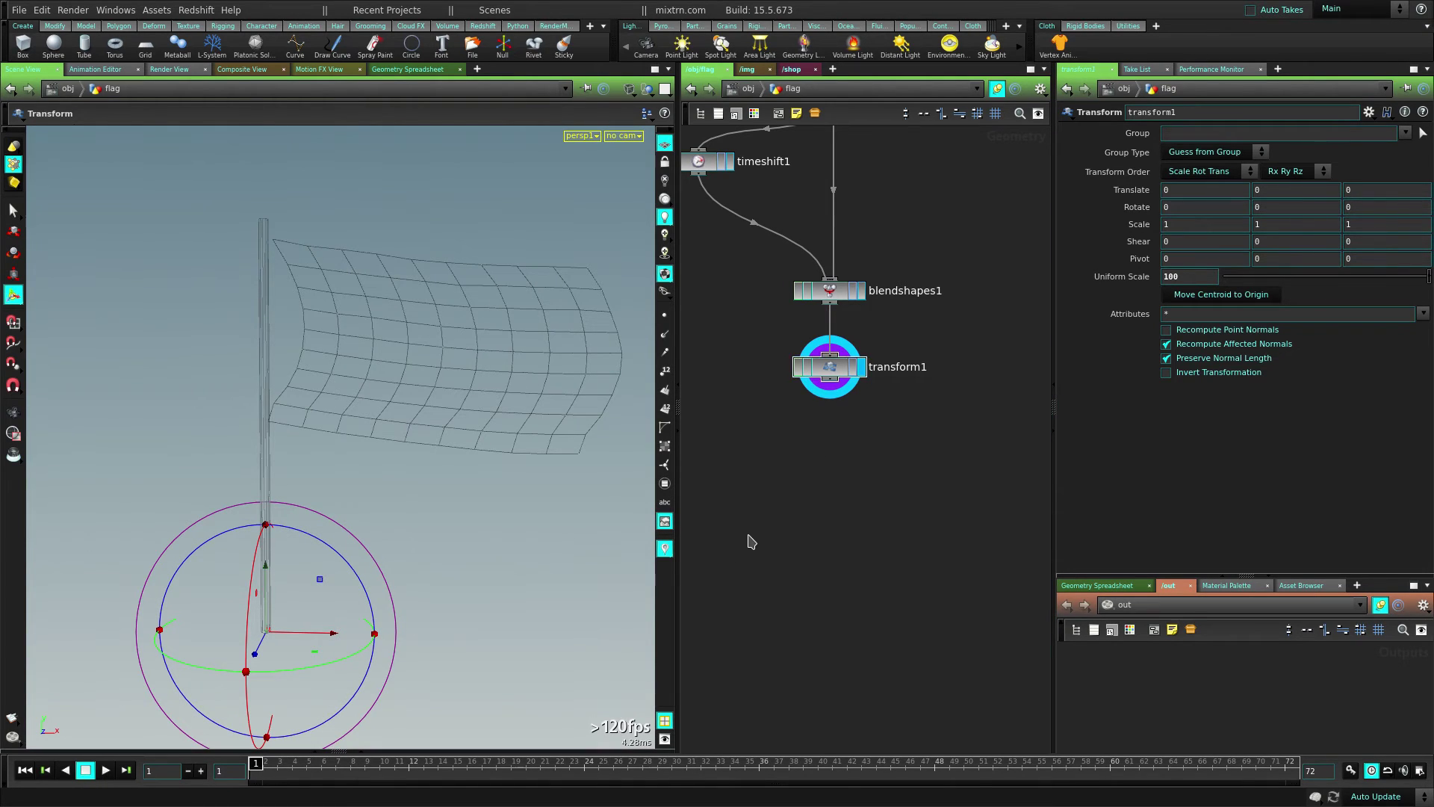
- At the object level in shaded display, hide the original flag object and place the FBX_RESULT node below it
{"action": "key", "text": "u"}
{"action": "key", "text": "w"}
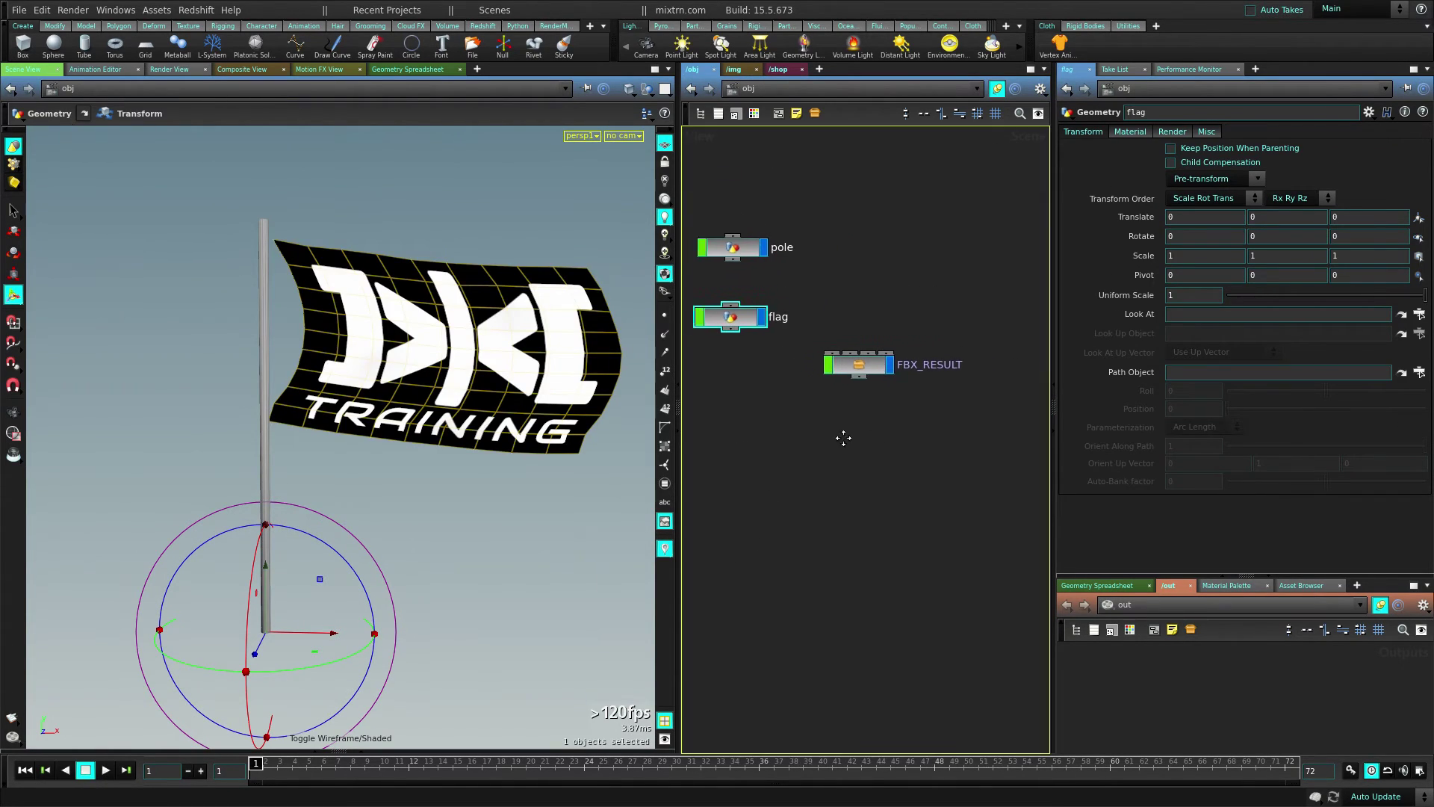
{"action": "middle_click_drag", "start_coordinate": [843, 438], "coordinate": [820, 443]}
{"action": "left_click_drag", "start_coordinate": [841, 373], "coordinate": [837, 394]}
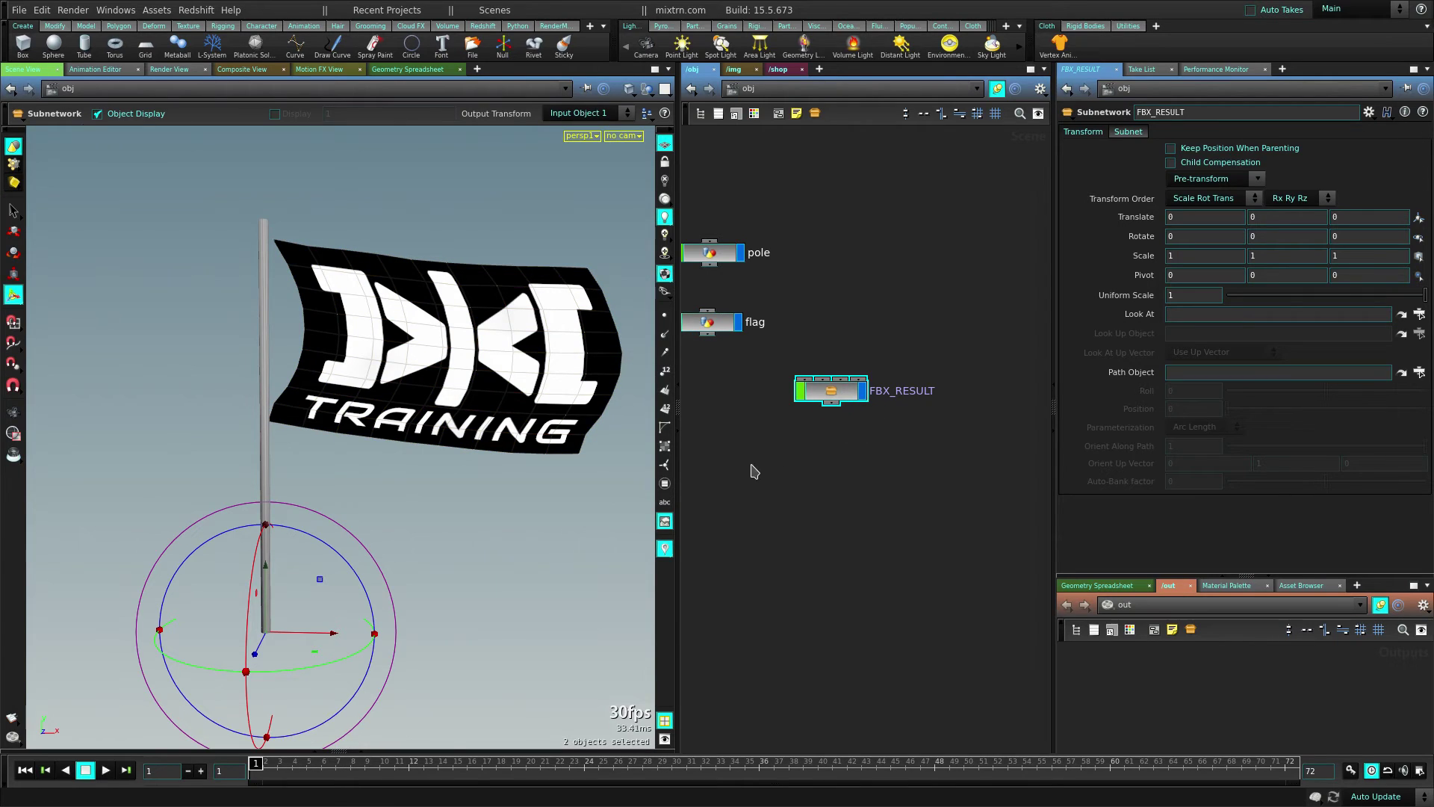
{"action": "middle_click_drag", "start_coordinate": [764, 460], "coordinate": [836, 474]}
{"action": "left_click", "coordinate": [813, 341]}
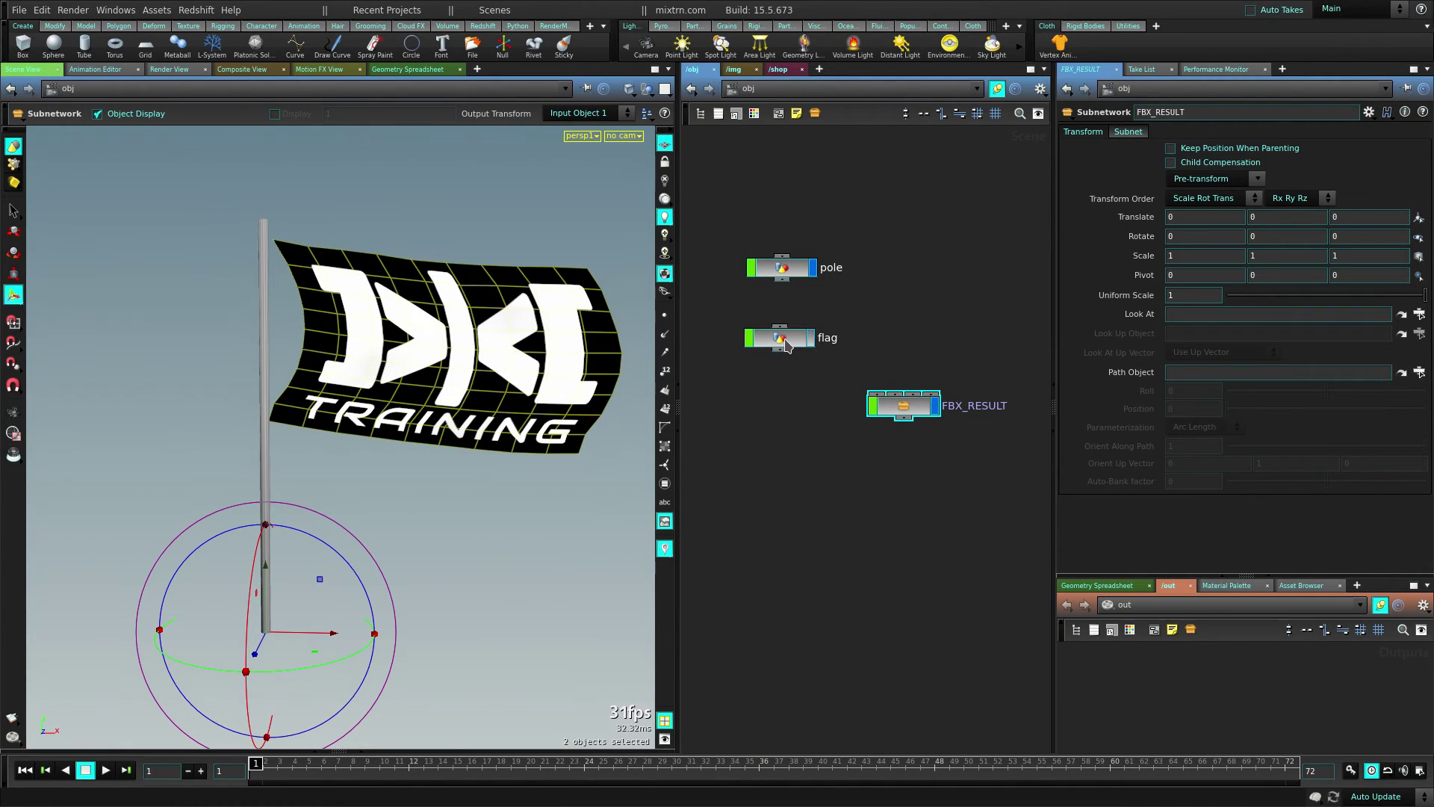
{"action": "left_click_drag", "start_coordinate": [786, 344], "coordinate": [783, 331]}
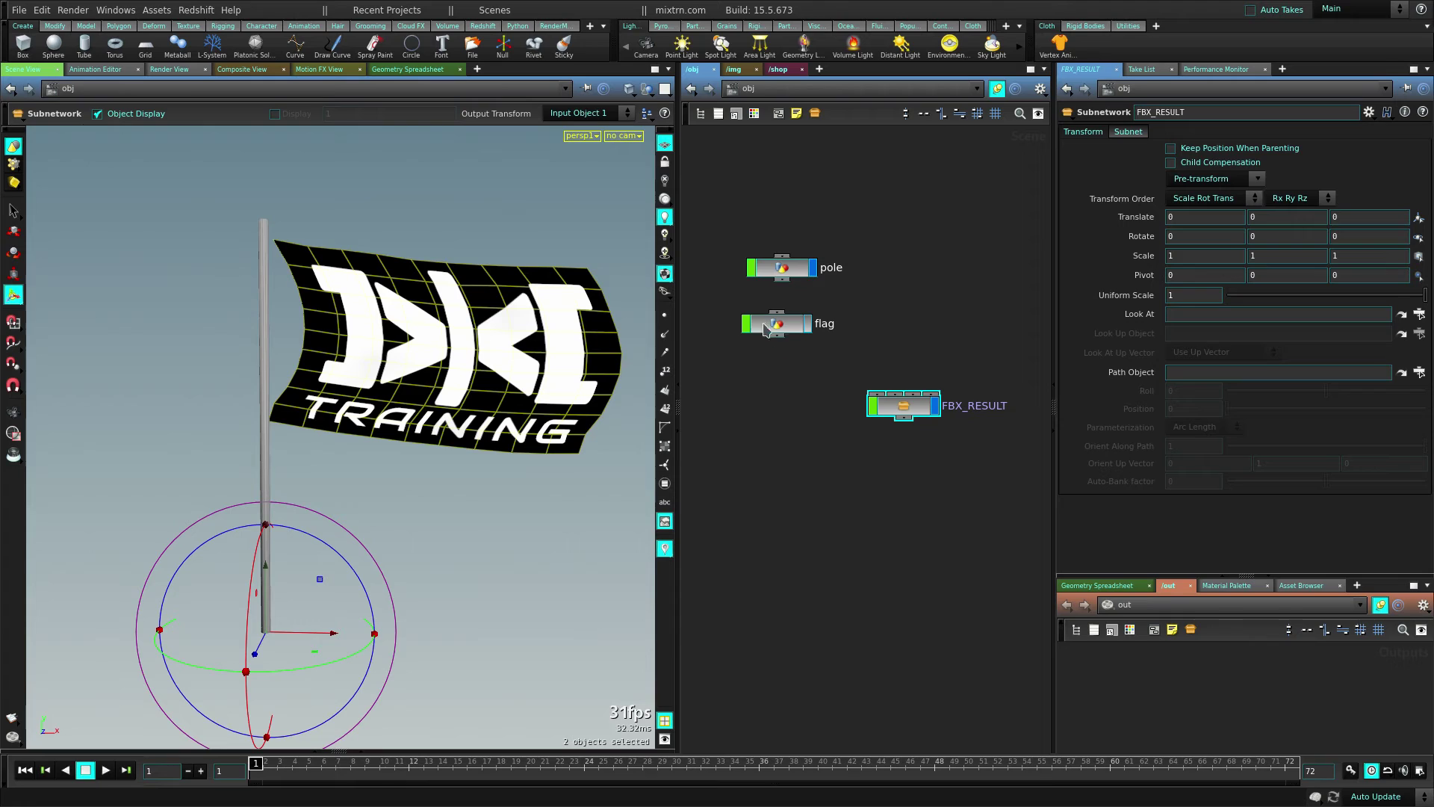
{"action": "left_click_drag", "start_coordinate": [932, 406], "coordinate": [822, 416]}
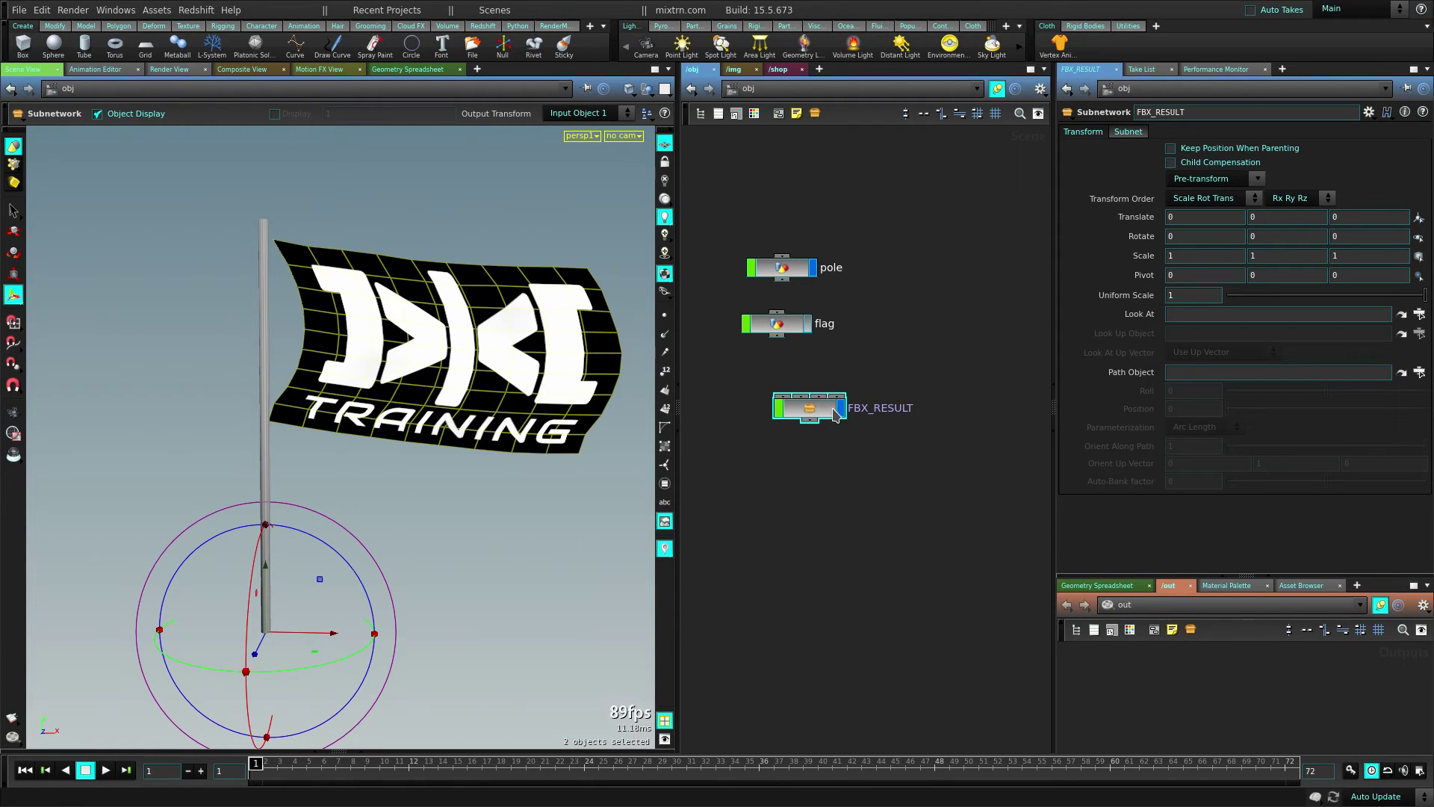
- Go to frame 72, examine the back of the textured flag, and look through the object display options
{"action": "left_click_drag", "start_coordinate": [197, 774], "coordinate": [1288, 766]}
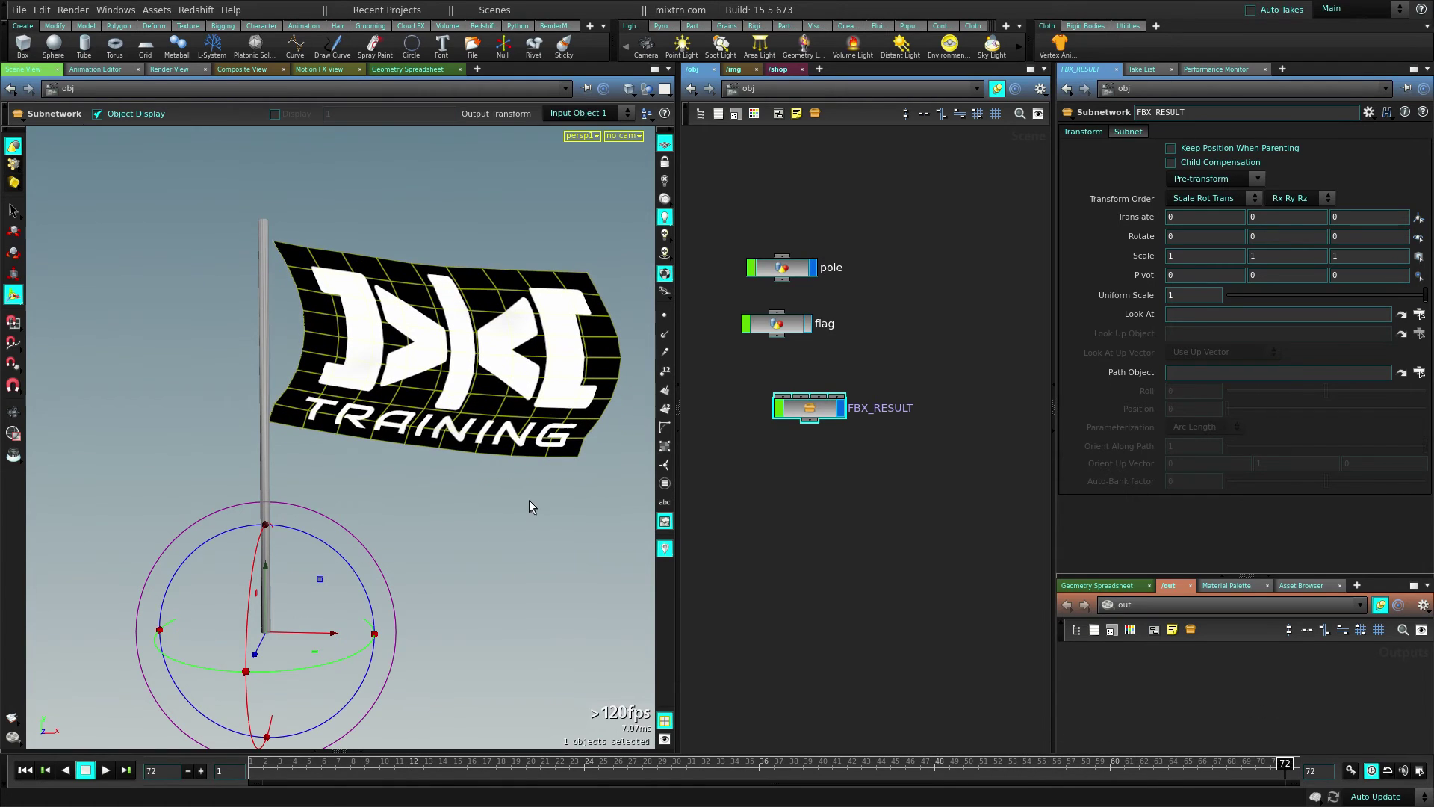
{"action": "left_click_drag", "start_coordinate": [482, 402], "coordinate": [418, 400], "text": "alt"}
{"action": "right_click_drag", "start_coordinate": [418, 399], "coordinate": [483, 413], "text": "alt"}
{"action": "left_click_drag", "start_coordinate": [483, 413], "coordinate": [179, 370], "text": "alt"}
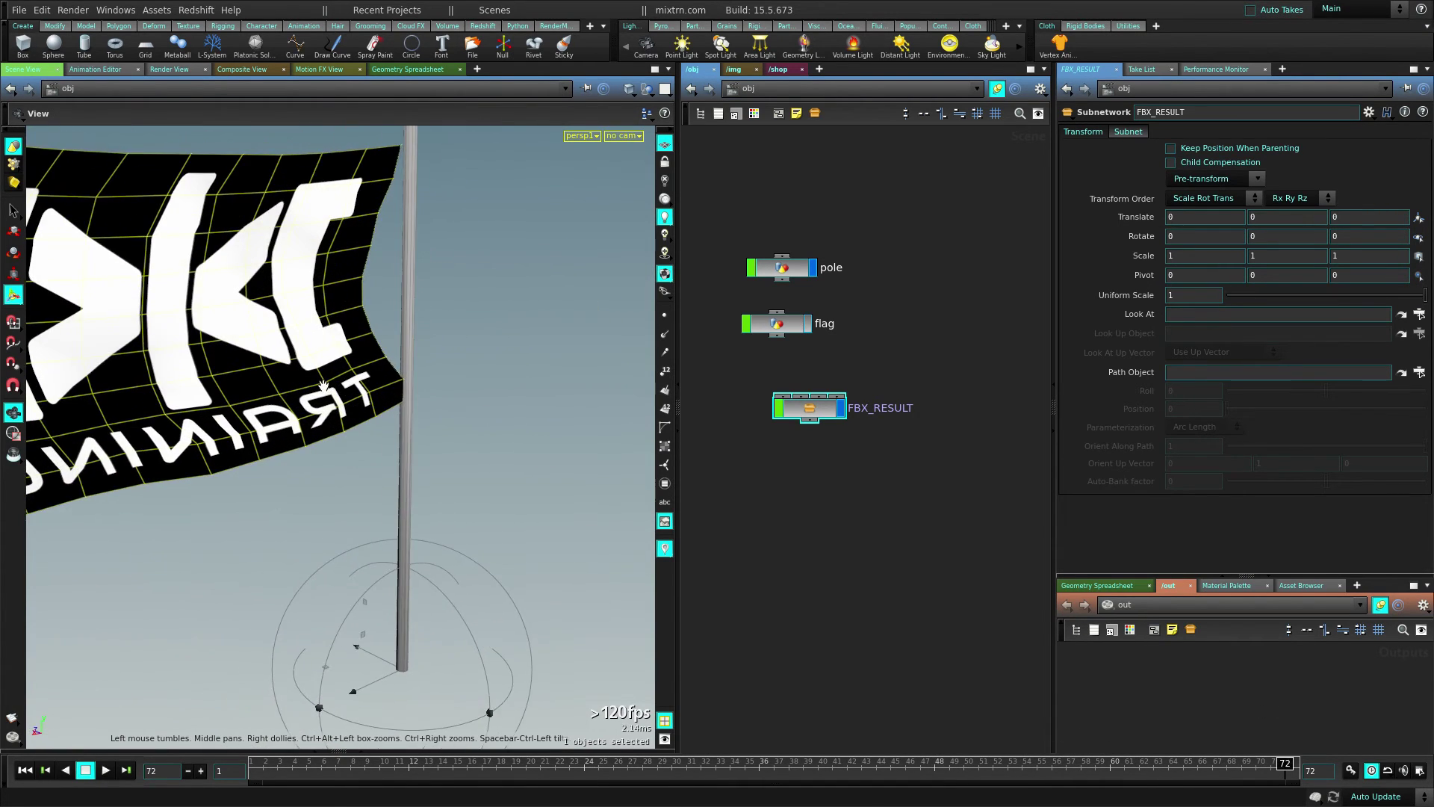
{"action": "middle_click_drag", "start_coordinate": [179, 370], "coordinate": [339, 435], "text": "alt"}
{"action": "right_click_drag", "start_coordinate": [339, 434], "coordinate": [635, 358], "text": "alt"}
{"action": "left_click", "coordinate": [665, 291]}
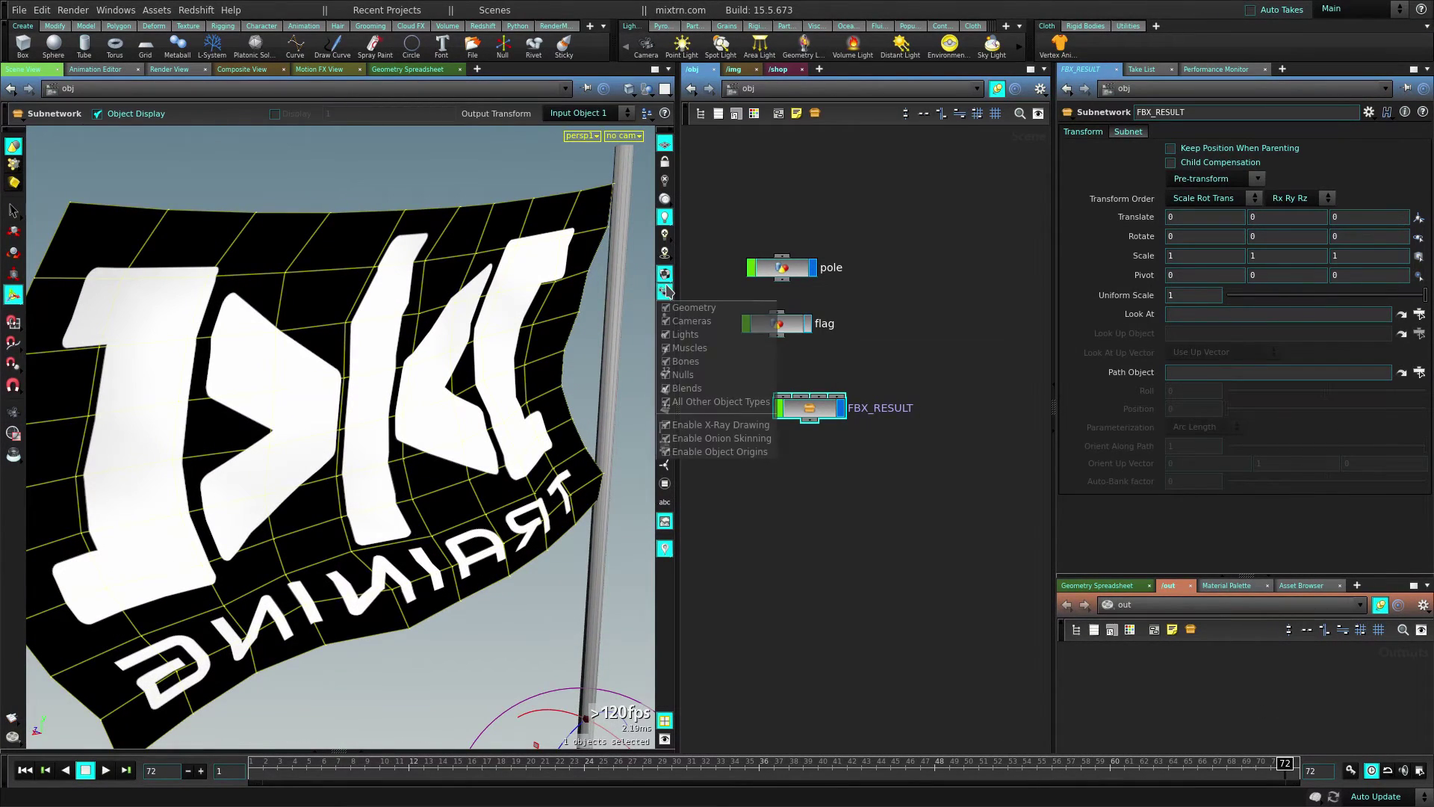
{"action": "left_click", "coordinate": [694, 259]}
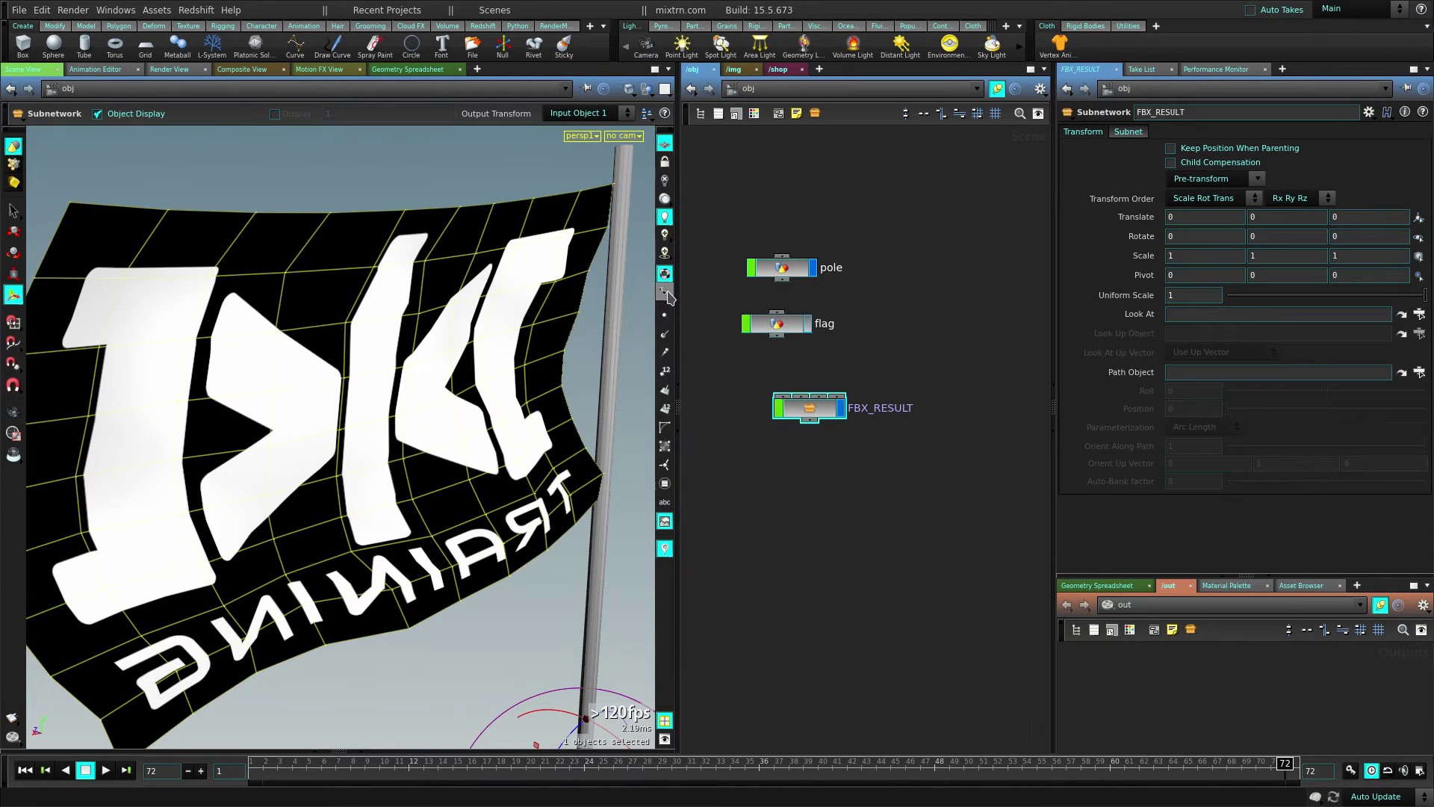
{"action": "left_click", "coordinate": [665, 291]}
{"action": "left_click", "coordinate": [709, 274]}
- Examine the flag's outer edge and surface up close from several angles, ending on a front view of the whole flag
{"action": "left_click_drag", "start_coordinate": [187, 446], "coordinate": [304, 454], "text": "alt"}
{"action": "right_click_drag", "start_coordinate": [304, 455], "coordinate": [448, 471], "text": "alt"}
{"action": "middle_click_drag", "start_coordinate": [303, 508], "coordinate": [428, 411], "text": "alt"}
{"action": "right_click_drag", "start_coordinate": [427, 411], "coordinate": [448, 416], "text": "alt"}
{"action": "left_click_drag", "start_coordinate": [426, 406], "coordinate": [502, 388], "text": "alt"}
{"action": "right_click_drag", "start_coordinate": [503, 387], "coordinate": [413, 390], "text": "alt"}
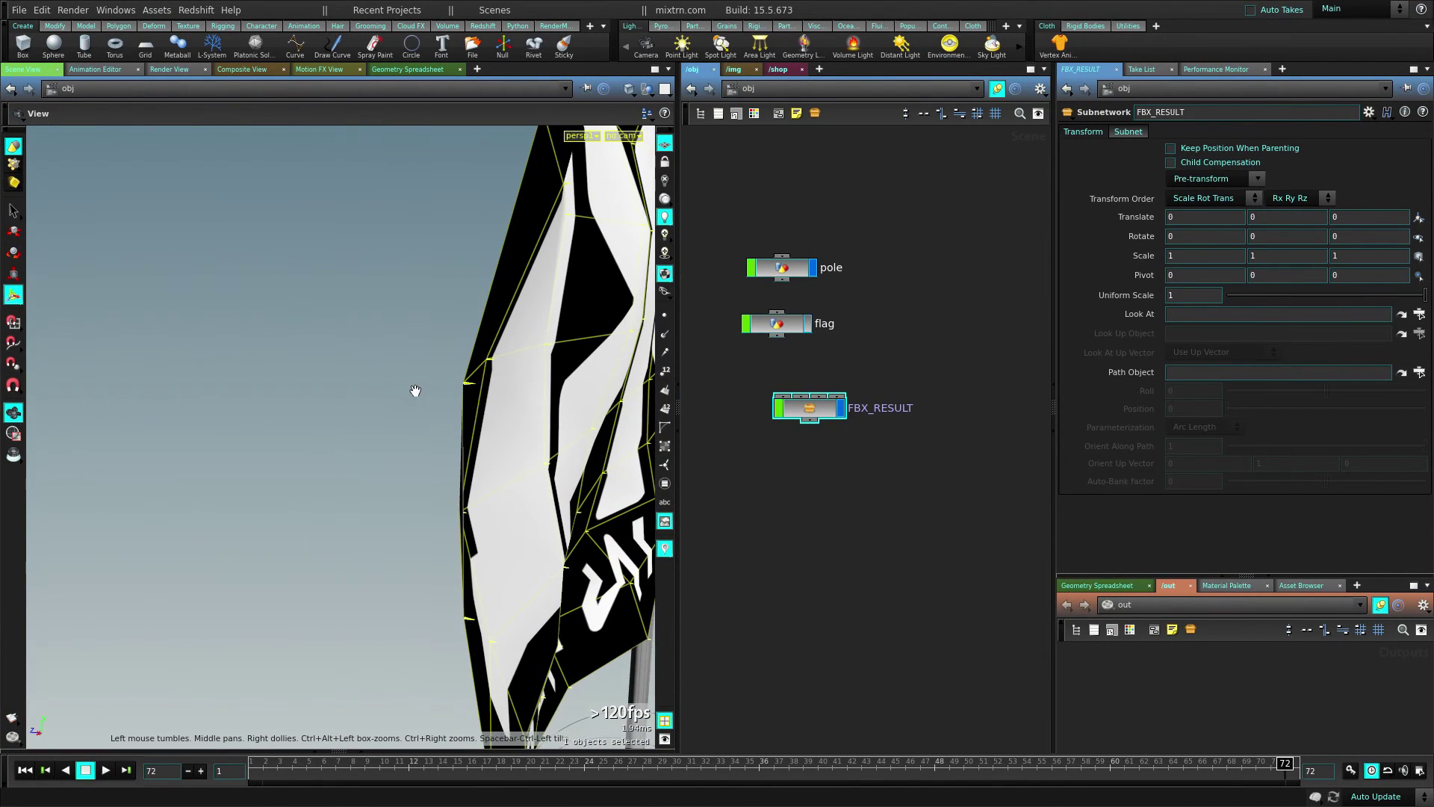
{"action": "left_click_drag", "start_coordinate": [480, 388], "coordinate": [464, 393], "text": "alt"}
{"action": "middle_click_drag", "start_coordinate": [464, 393], "coordinate": [434, 393], "text": "alt"}
{"action": "left_click_drag", "start_coordinate": [434, 394], "coordinate": [562, 390], "text": "alt"}
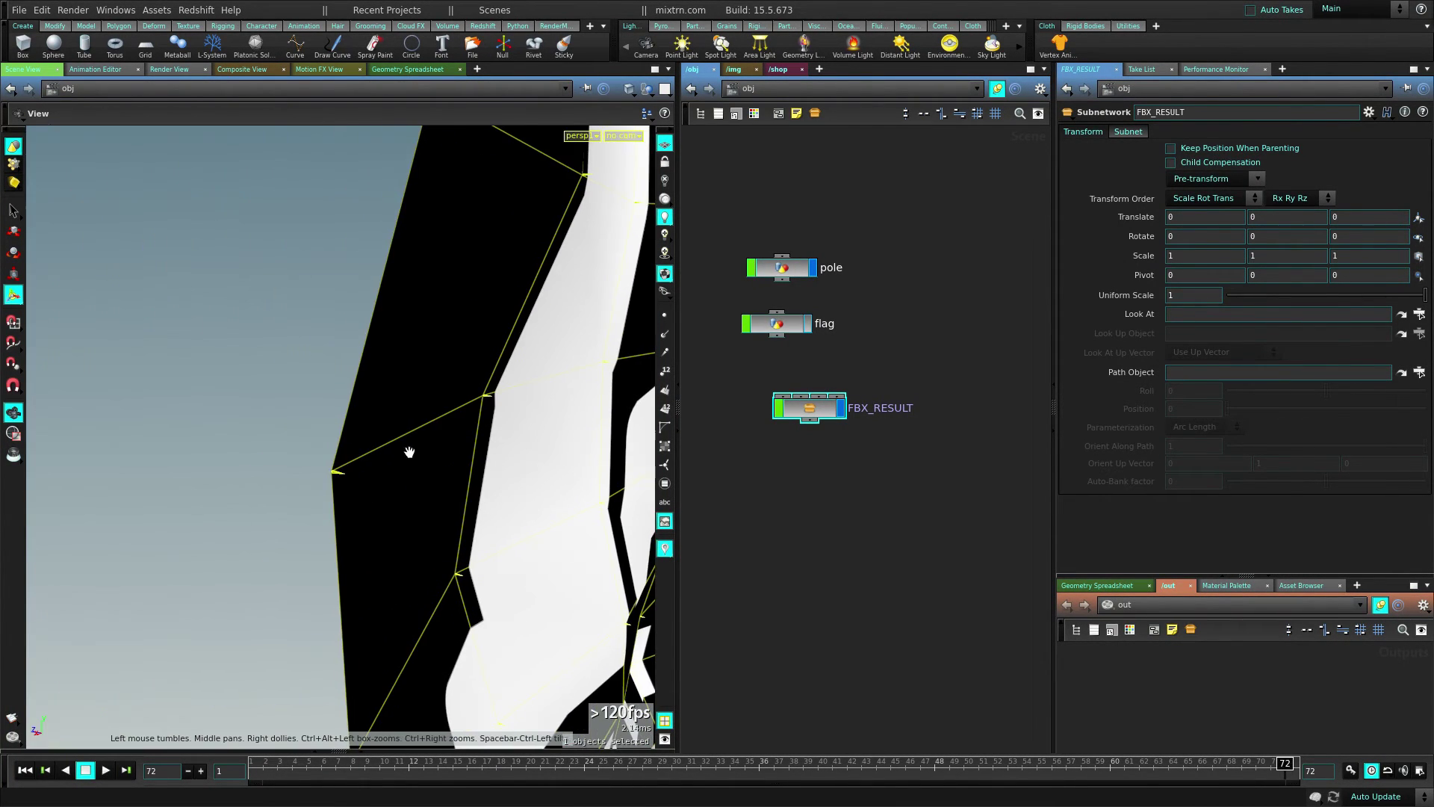
{"action": "right_click_drag", "start_coordinate": [560, 473], "coordinate": [429, 482], "text": "alt"}
{"action": "left_click_drag", "start_coordinate": [526, 405], "coordinate": [403, 448], "text": "alt"}
{"action": "middle_click_drag", "start_coordinate": [403, 449], "coordinate": [466, 454], "text": "alt"}
{"action": "left_click_drag", "start_coordinate": [466, 453], "coordinate": [485, 451], "text": "alt"}
- Rename the FBX_RESULT subnetwork as FBX_FLAG
{"action": "left_click_drag", "start_coordinate": [820, 409], "coordinate": [931, 408]}
{"action": "type", "text": "FLA"}
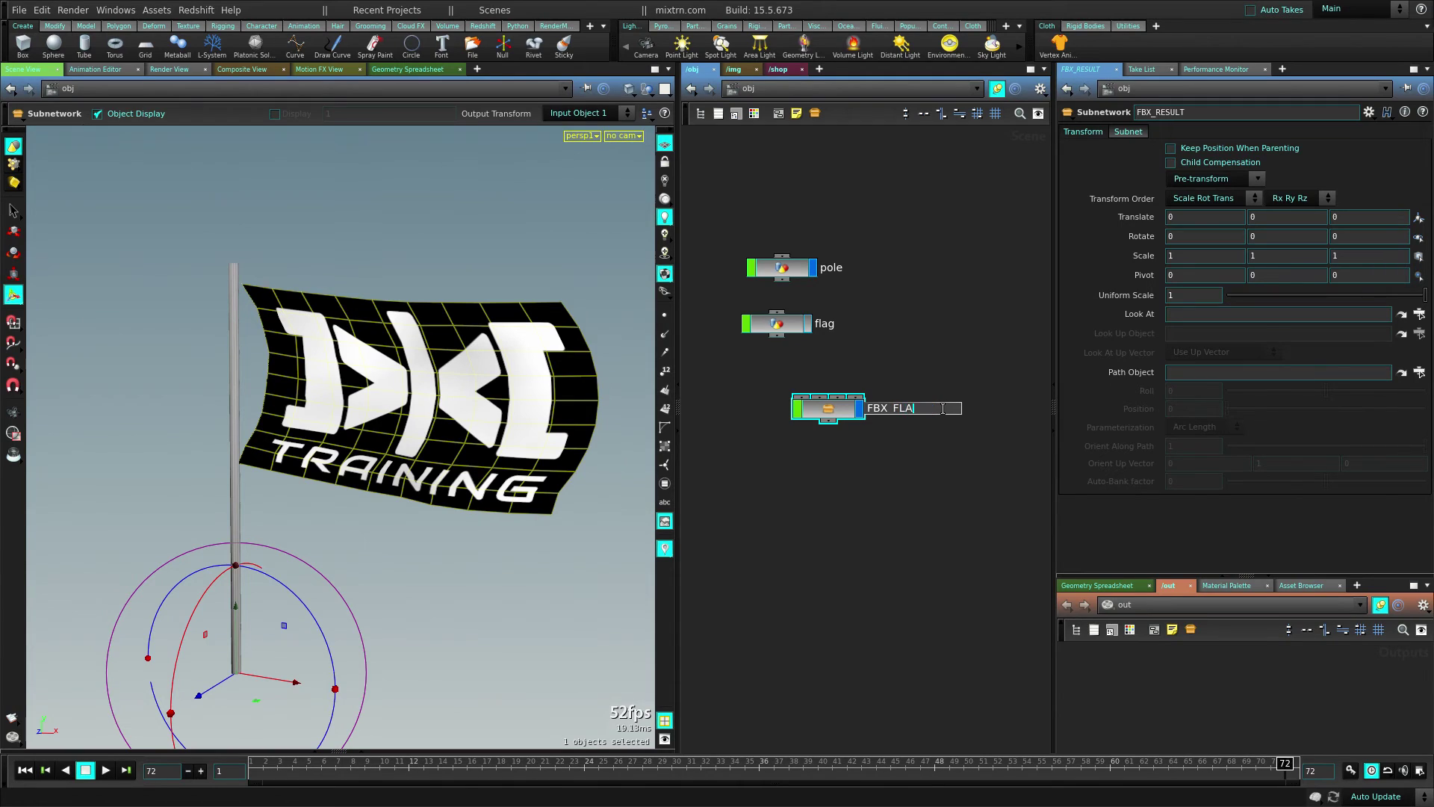
{"action": "type", "text": "G"}
{"action": "key", "text": "Return"}
{"action": "left_click_drag", "start_coordinate": [824, 454], "coordinate": [824, 448]}
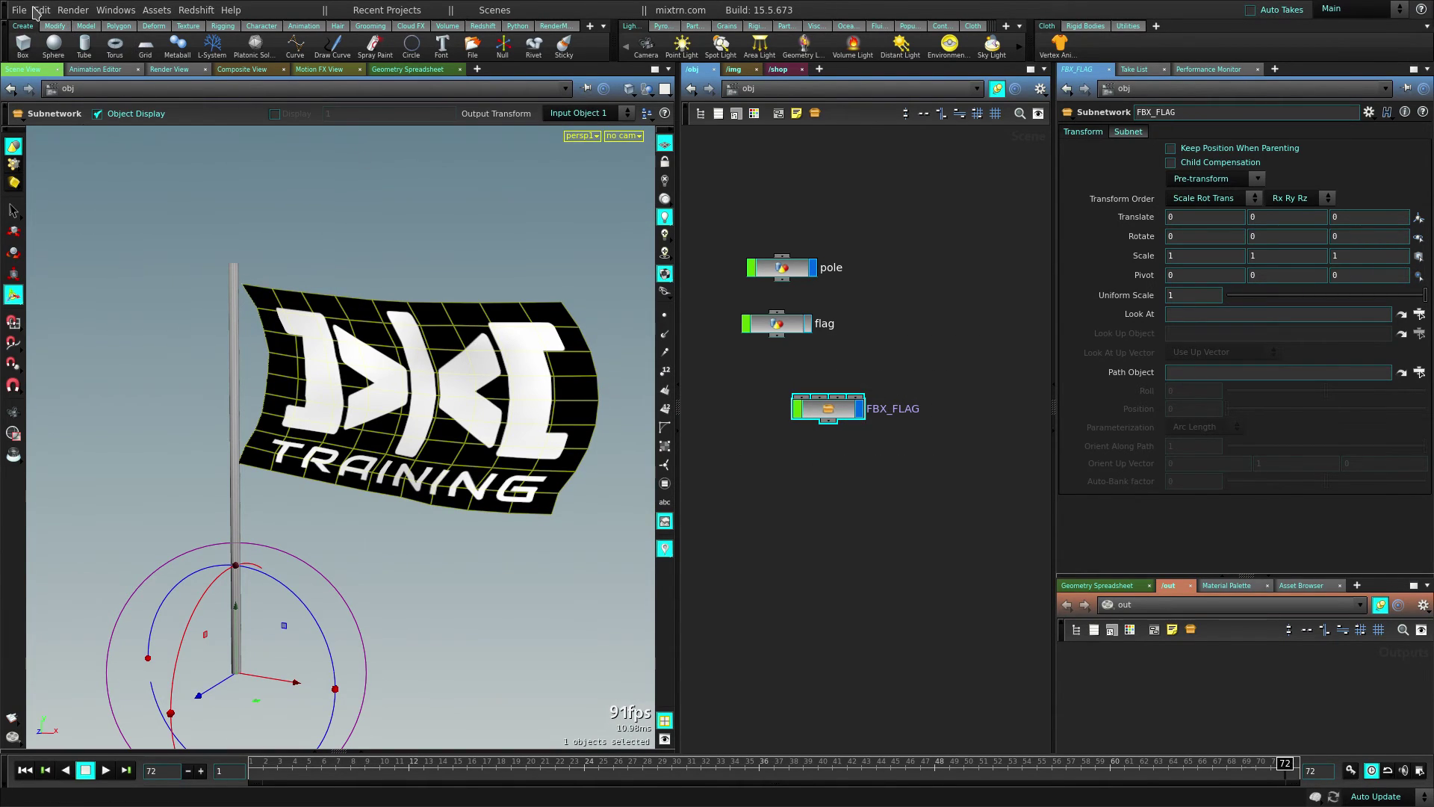
- Start a Filmbox FBX export with /obj/FBX_FLAG as the source object
{"action": "left_click", "coordinate": [20, 9]}
{"action": "mouse_move", "coordinate": [97, 172]}
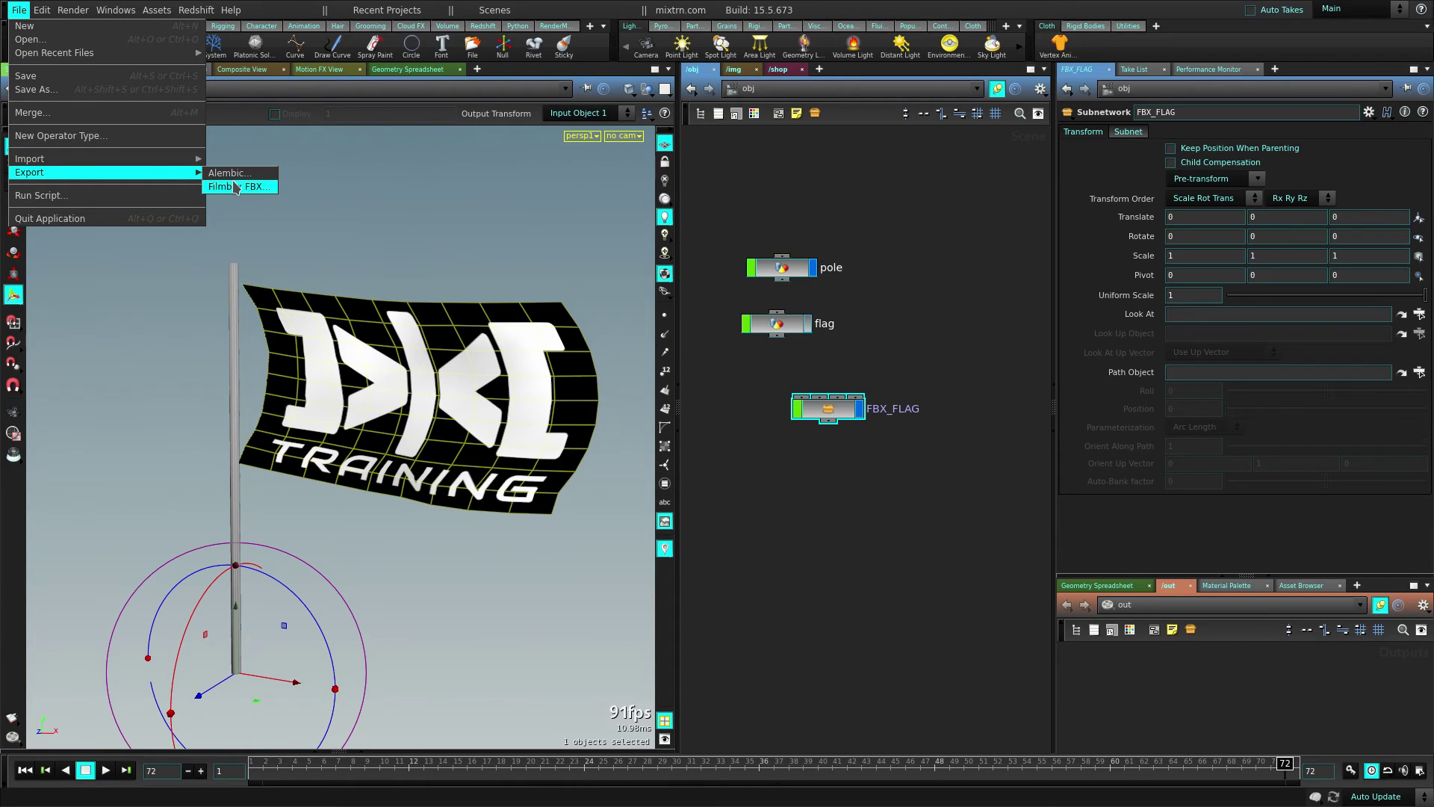
{"action": "left_click", "coordinate": [236, 187]}
{"action": "left_click_drag", "start_coordinate": [847, 417], "coordinate": [204, 229]}
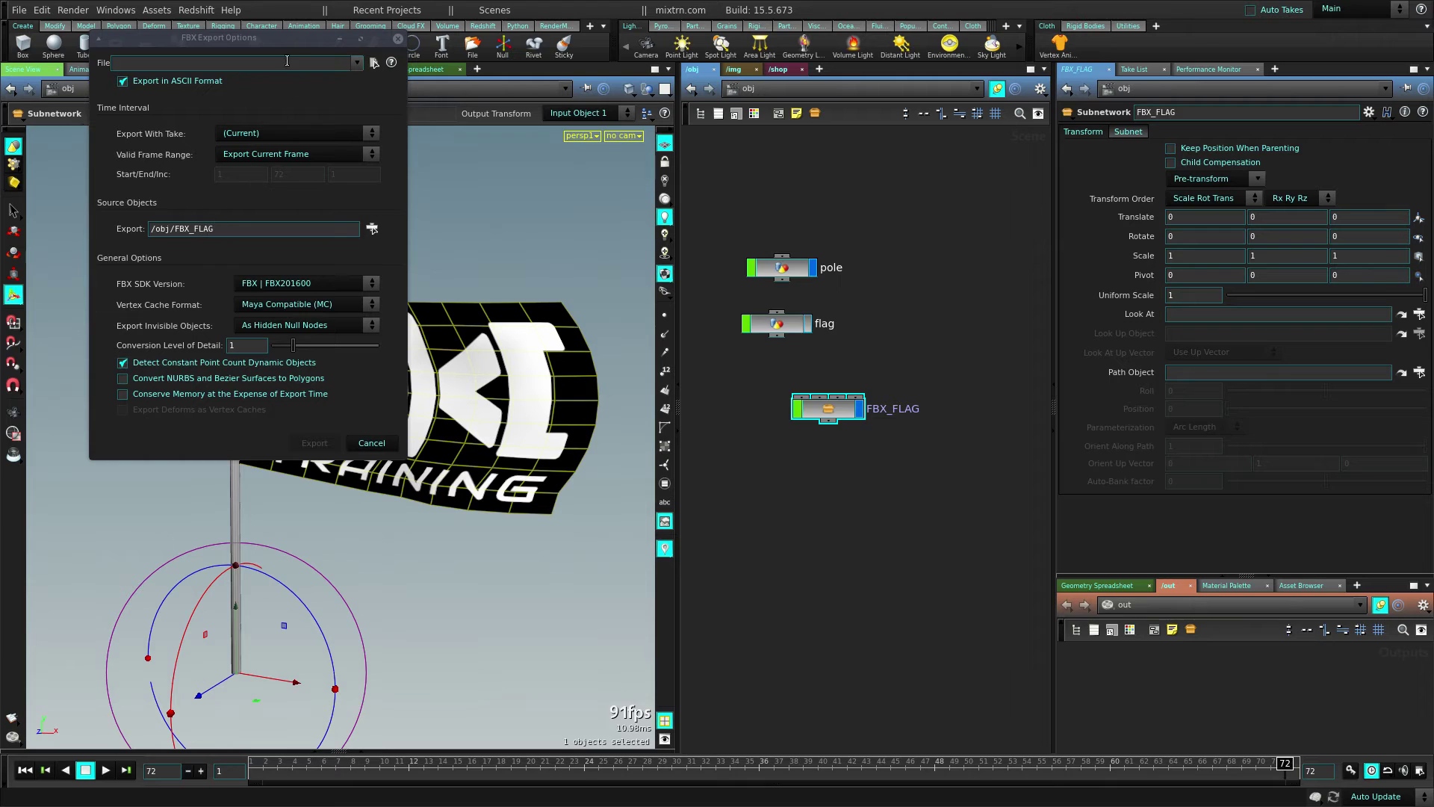
{"action": "left_click_drag", "start_coordinate": [299, 37], "coordinate": [396, 142]}
- Set the export file to flag_02.fbx in the $JOB/fbx folder
{"action": "left_click", "coordinate": [471, 166]}
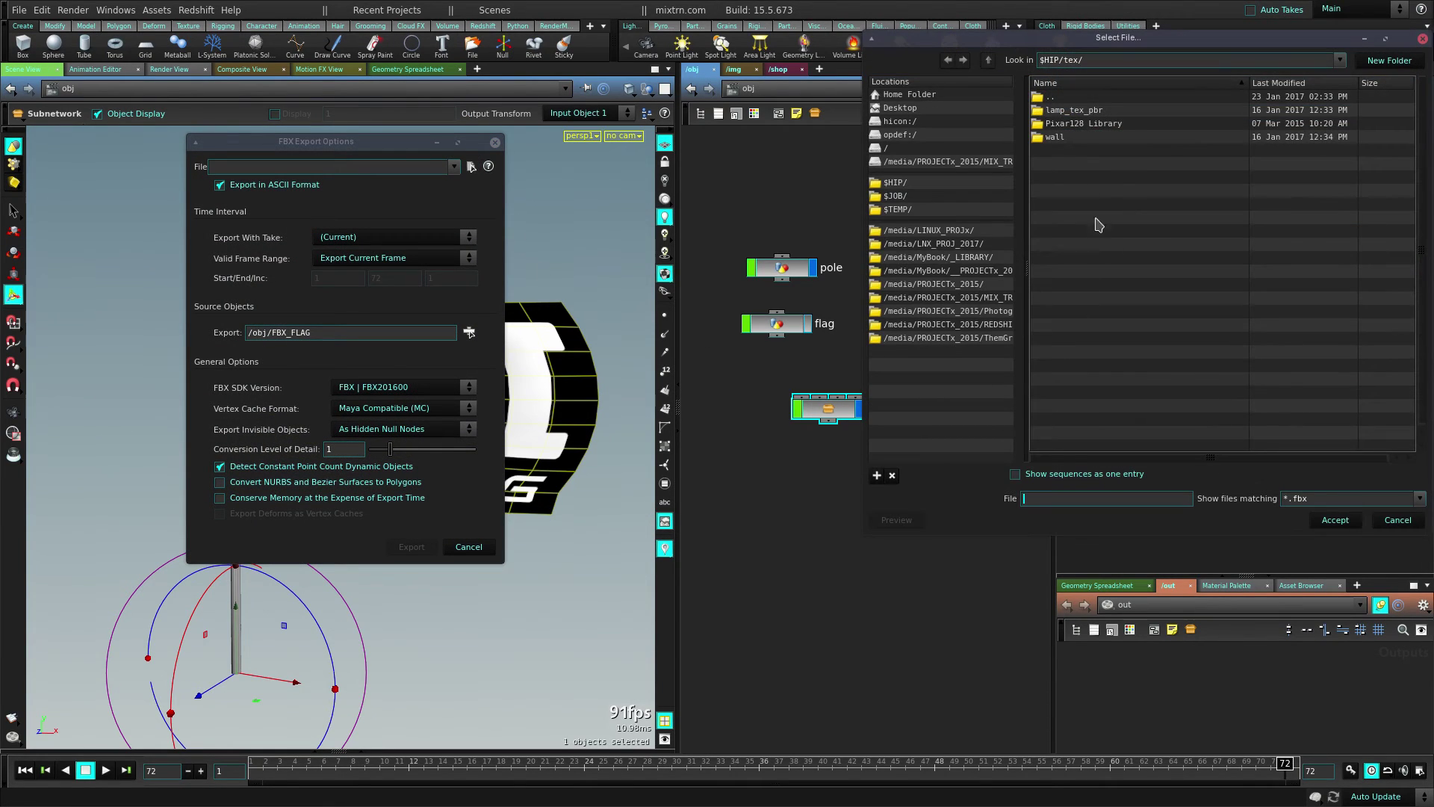
{"action": "left_click", "coordinate": [895, 196]}
{"action": "double_click", "coordinate": [1053, 231]}
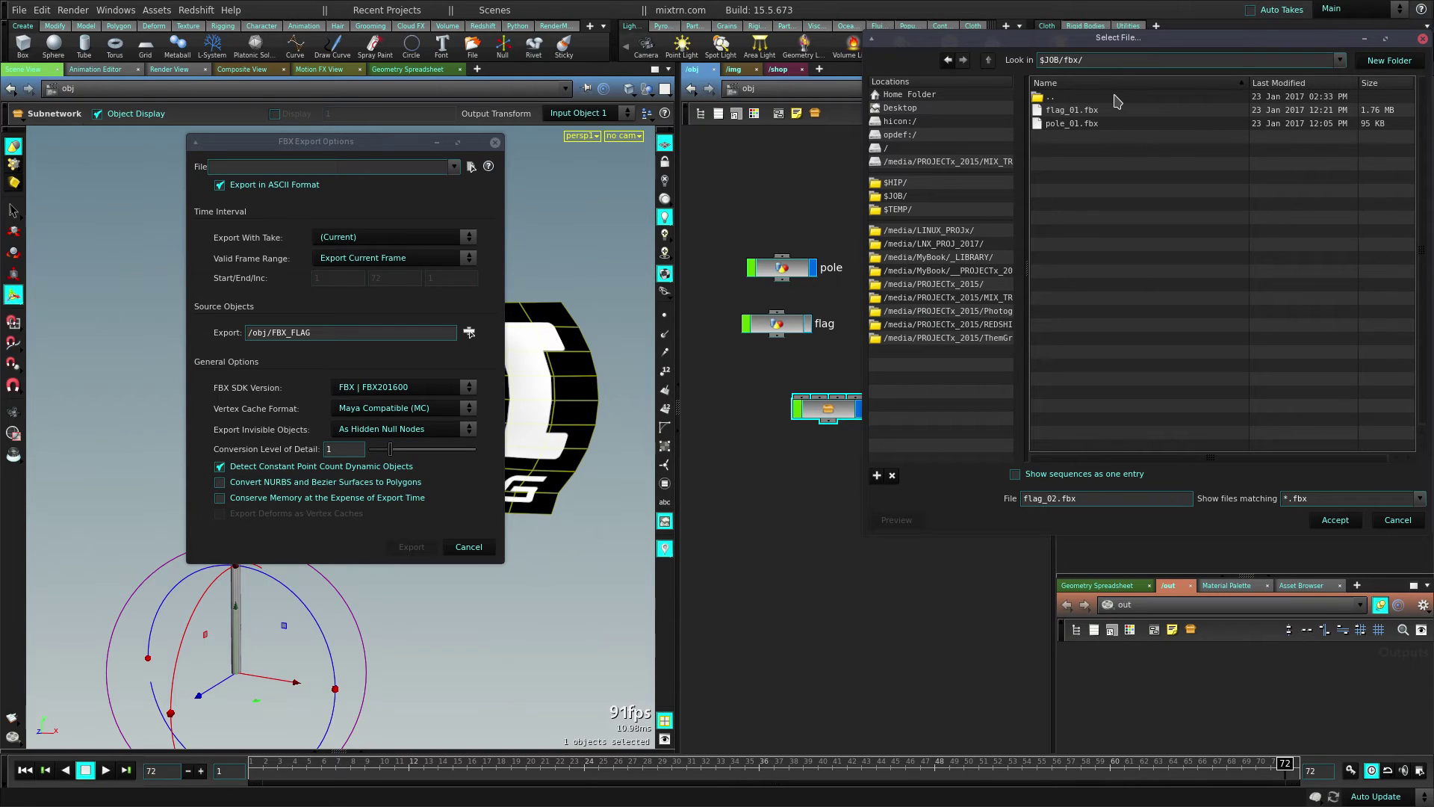
{"action": "left_click", "coordinate": [1335, 521]}
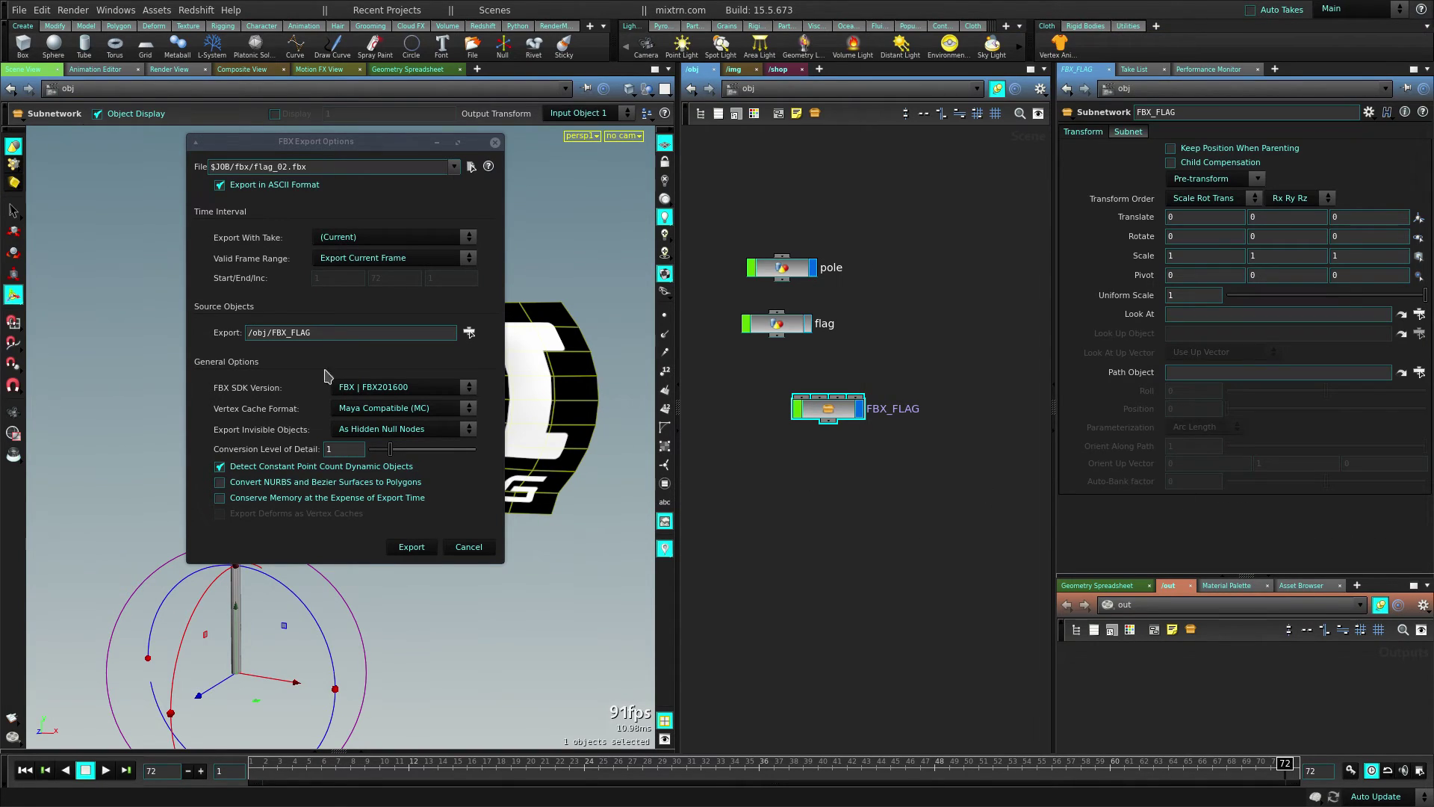
- Change the Valid Frame Range to Export Frame Range, covering frames 1 to 72, and export the flag
{"action": "left_click", "coordinate": [389, 262]}
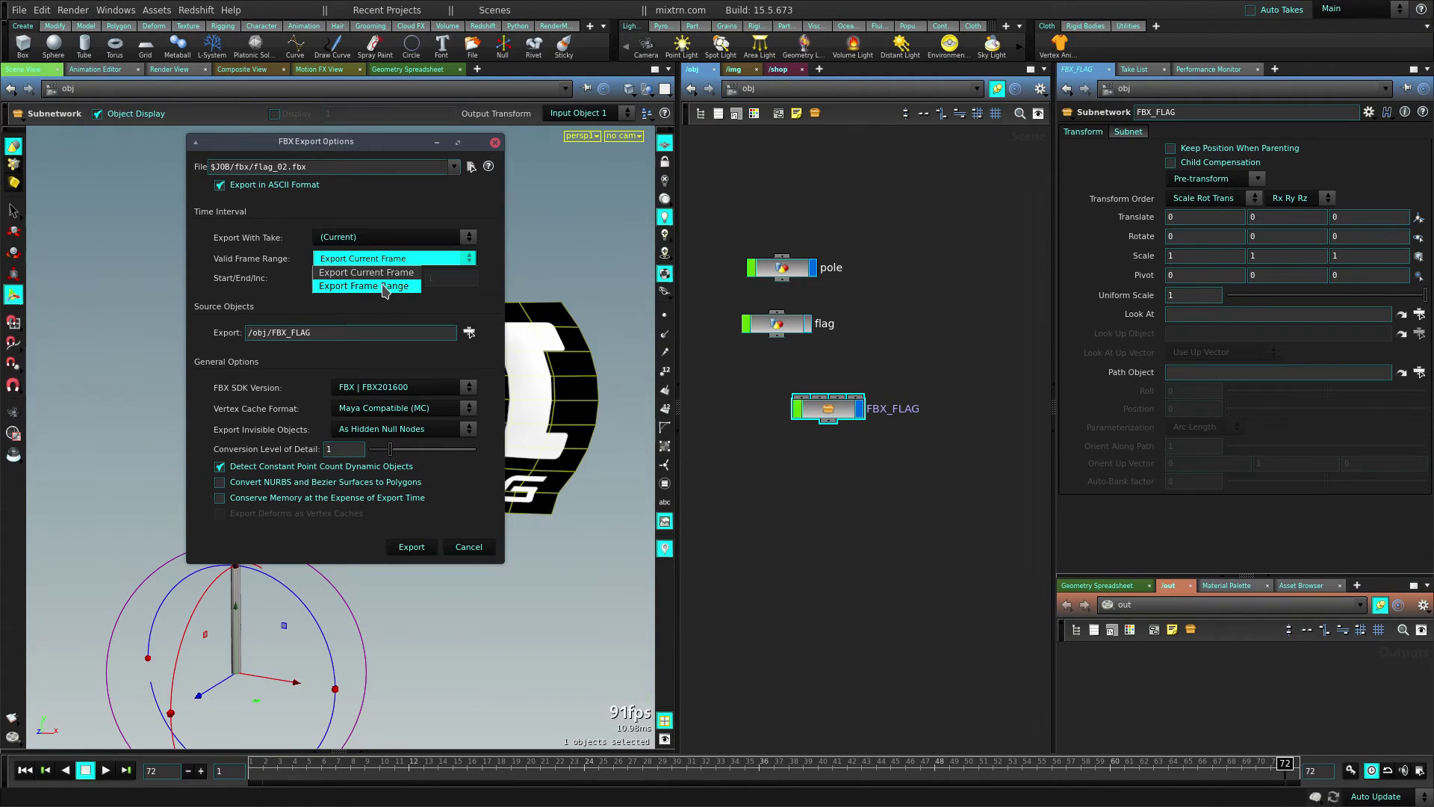
{"action": "left_click", "coordinate": [387, 280]}
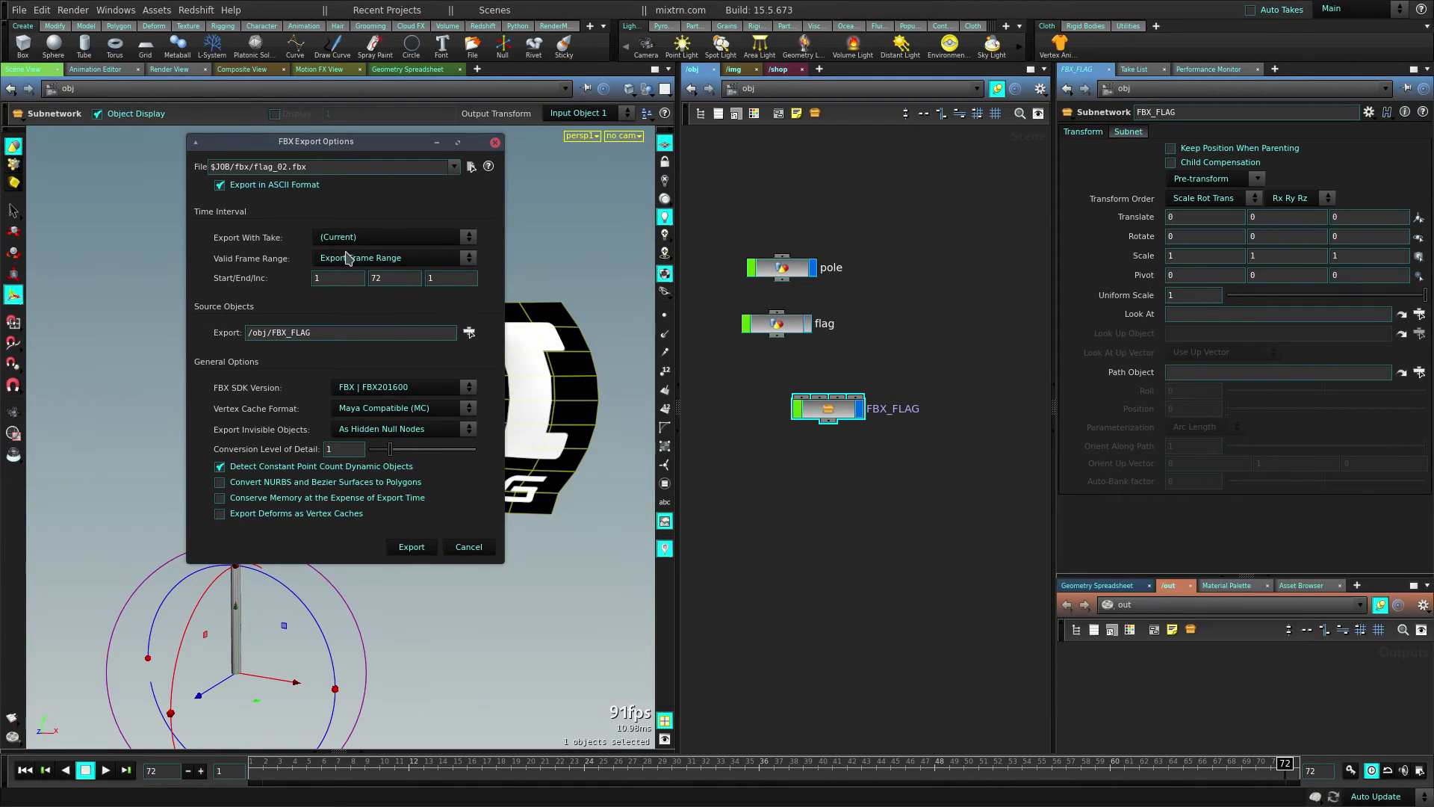
{"action": "left_click", "coordinate": [413, 551]}
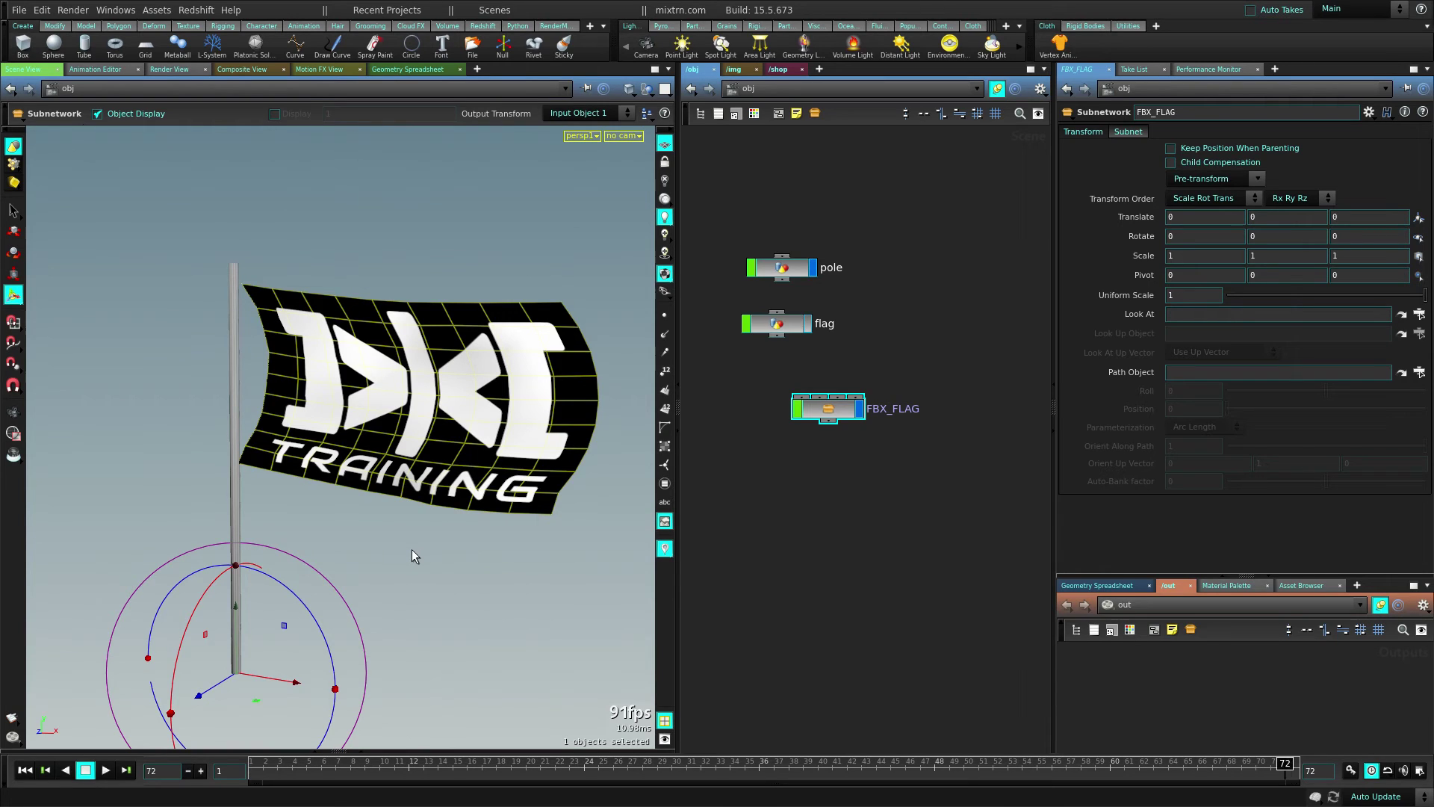
- Start another FBX export with /obj/pole as the source object and $JOB/fbx/pole_02.fbx as the file
{"action": "left_click", "coordinate": [804, 428]}
{"action": "left_click", "coordinate": [763, 278]}
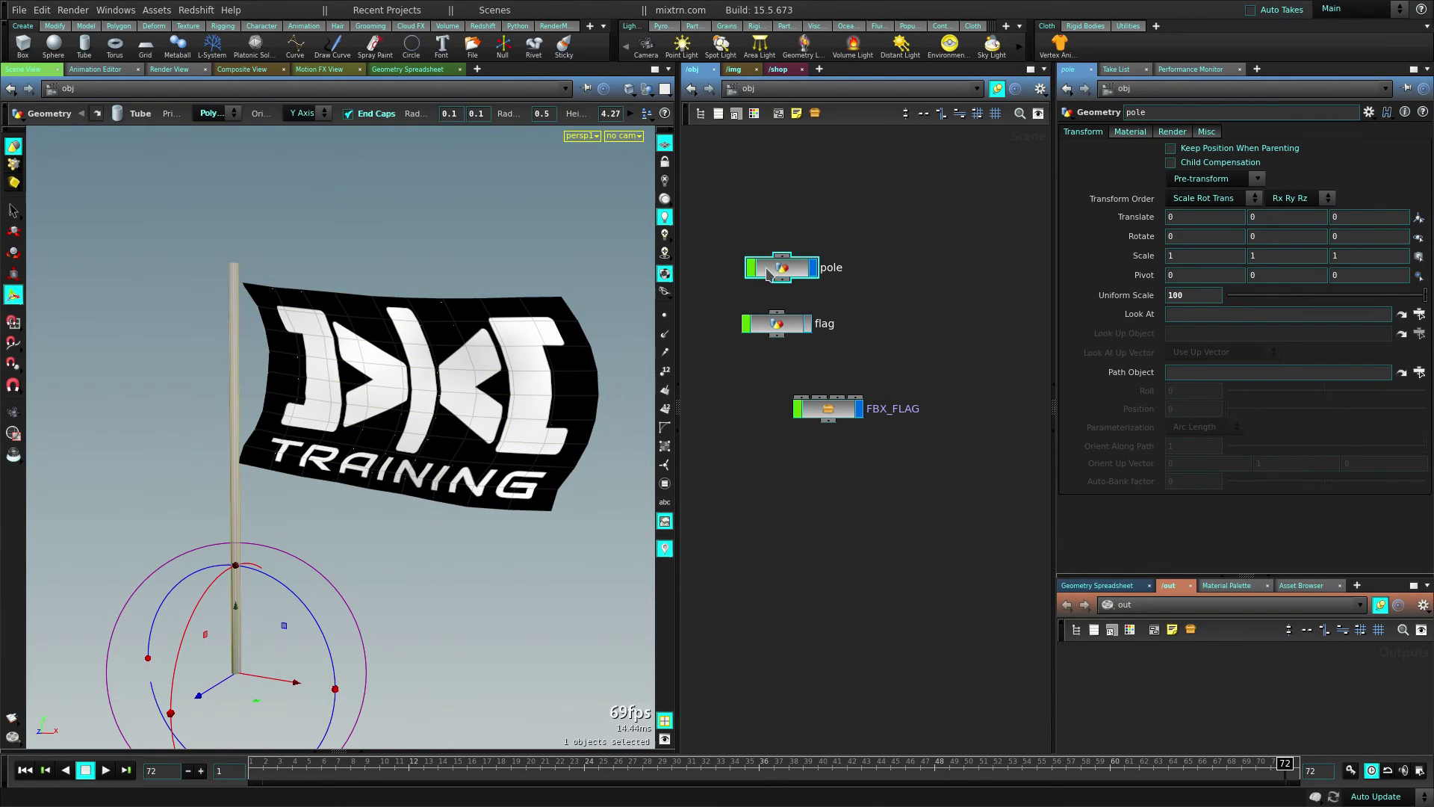
{"action": "left_click", "coordinate": [18, 9]}
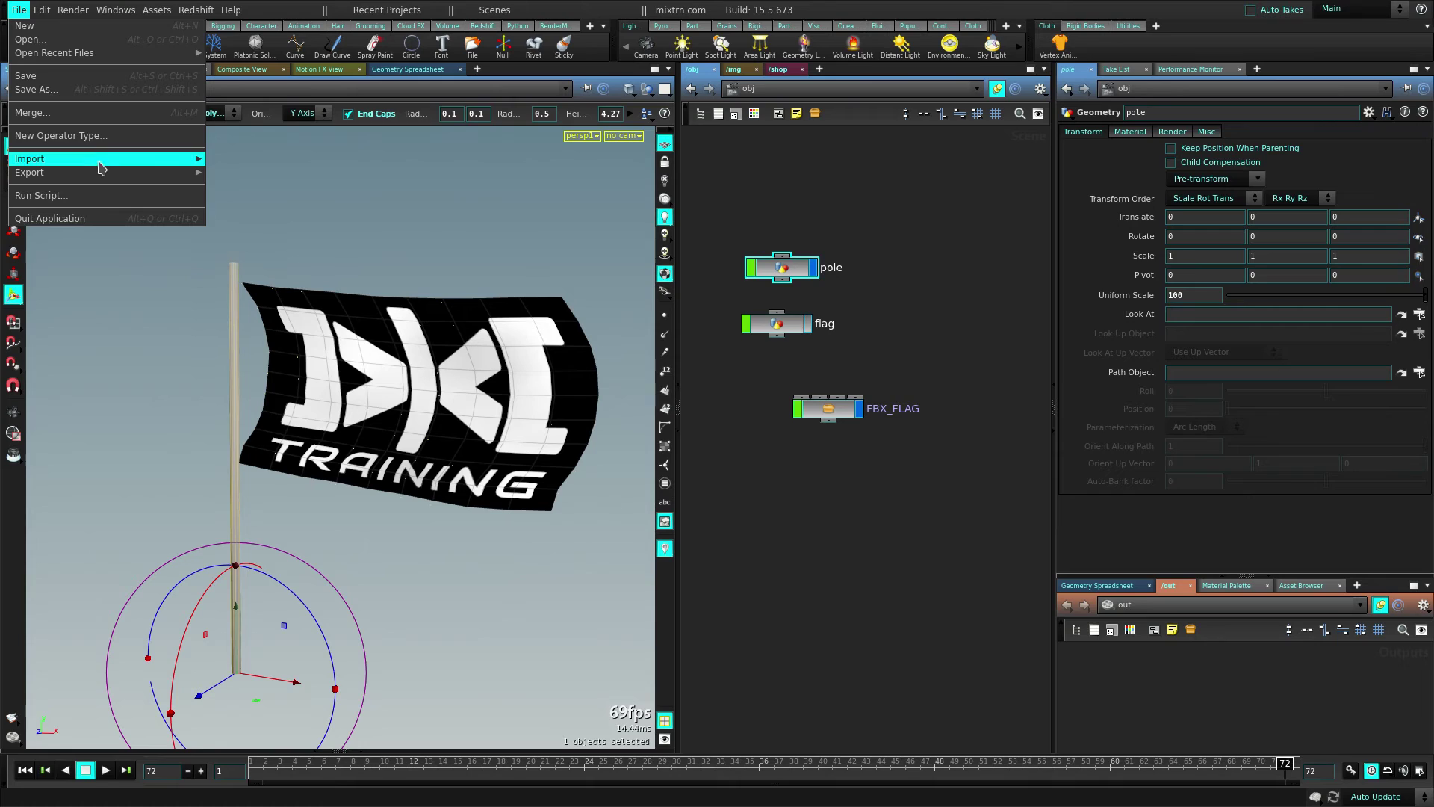
{"action": "mouse_move", "coordinate": [124, 174]}
{"action": "left_click", "coordinate": [237, 200]}
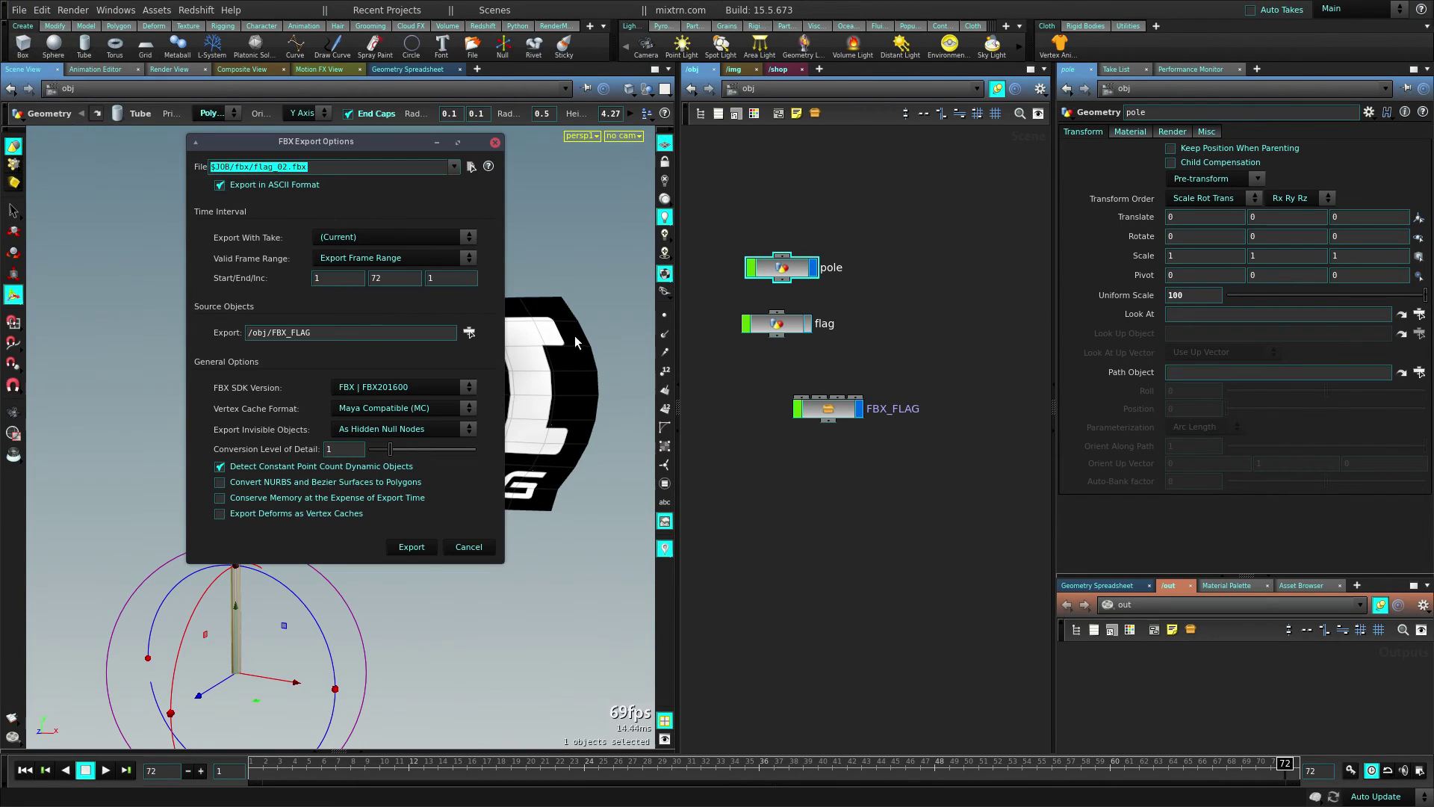
{"action": "left_click_drag", "start_coordinate": [801, 276], "coordinate": [351, 333]}
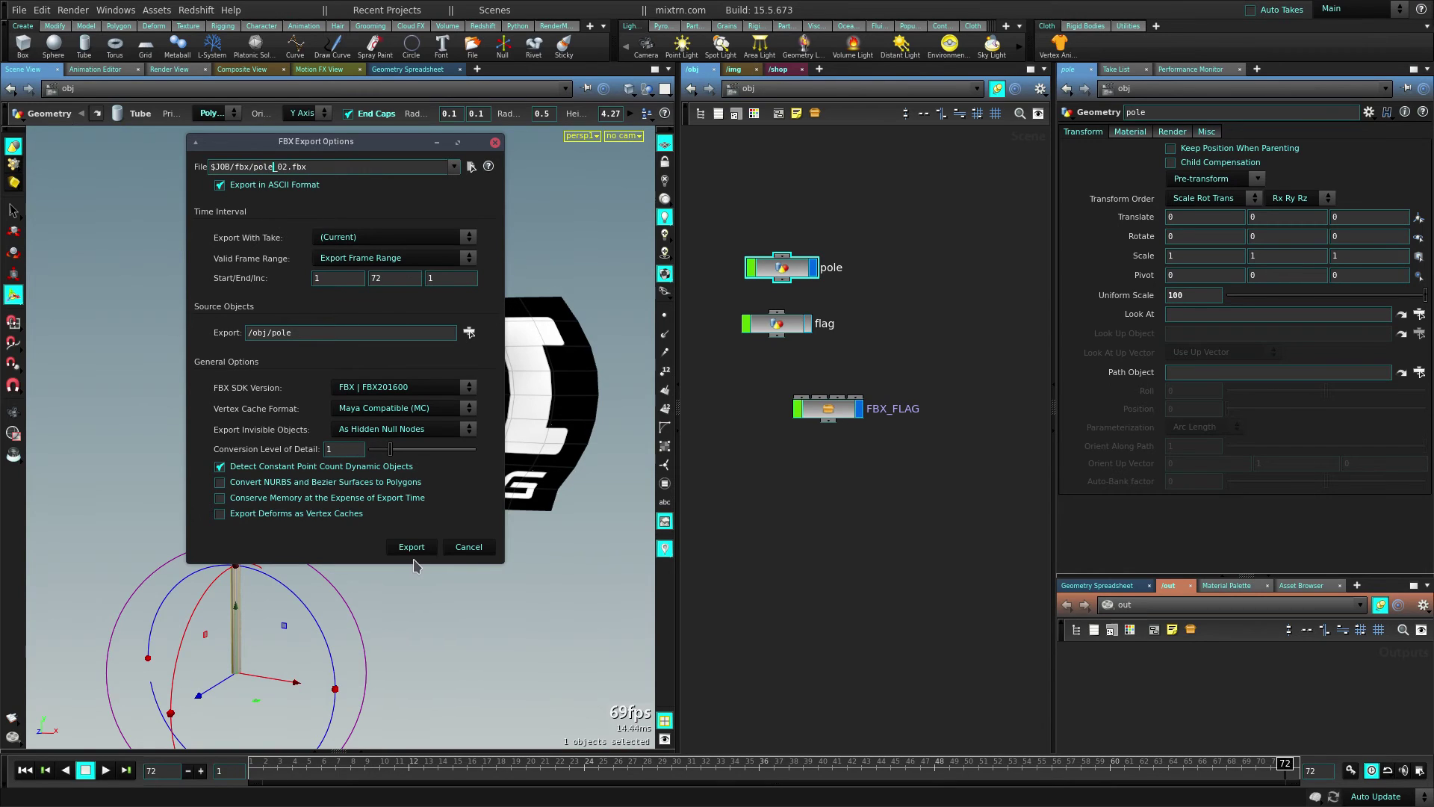
- Change the Valid Frame Range to Export Current Frame, export the pole, and deselect it
{"action": "left_click", "coordinate": [396, 261]}
{"action": "left_click", "coordinate": [367, 277]}
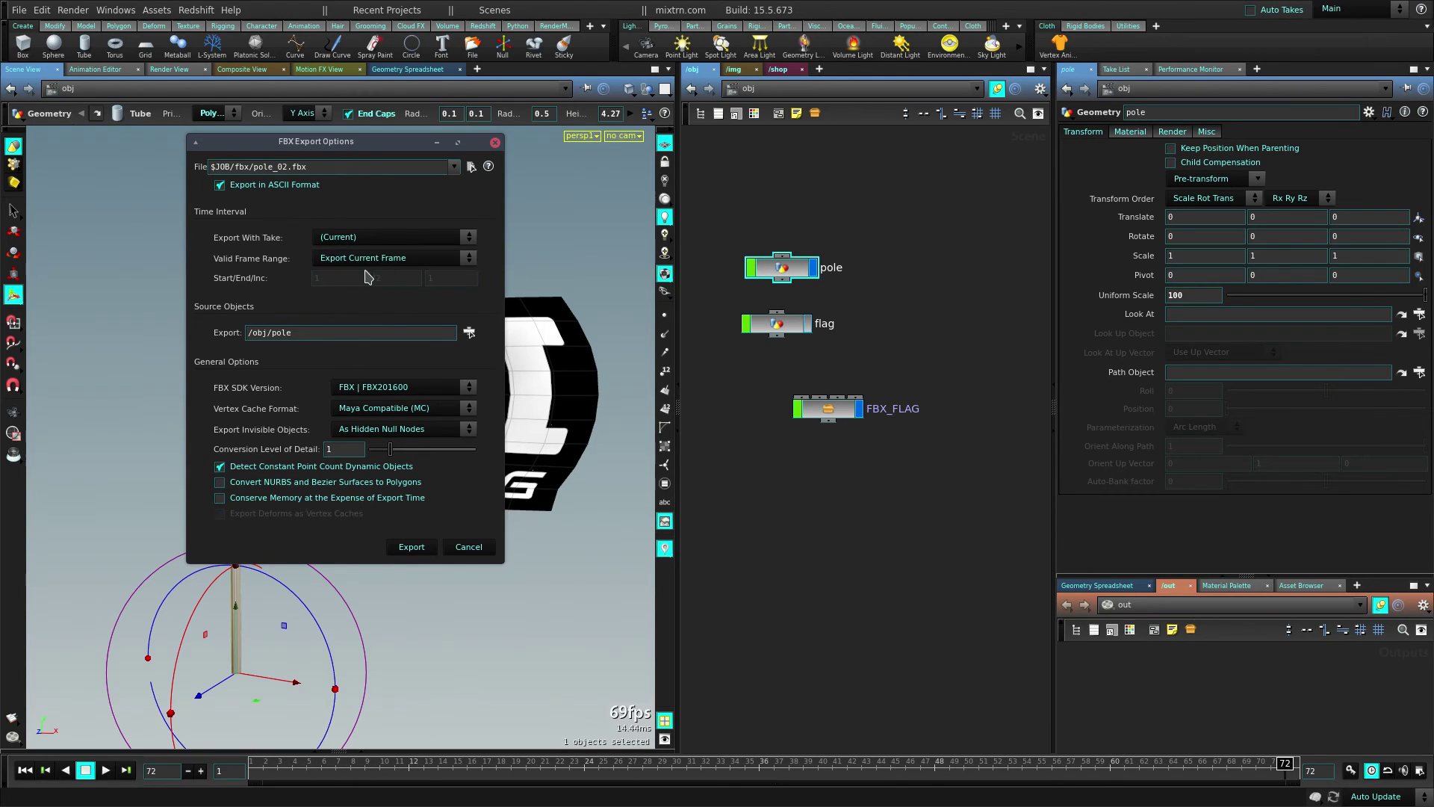
{"action": "left_click", "coordinate": [413, 550]}
{"action": "left_click", "coordinate": [413, 547]}
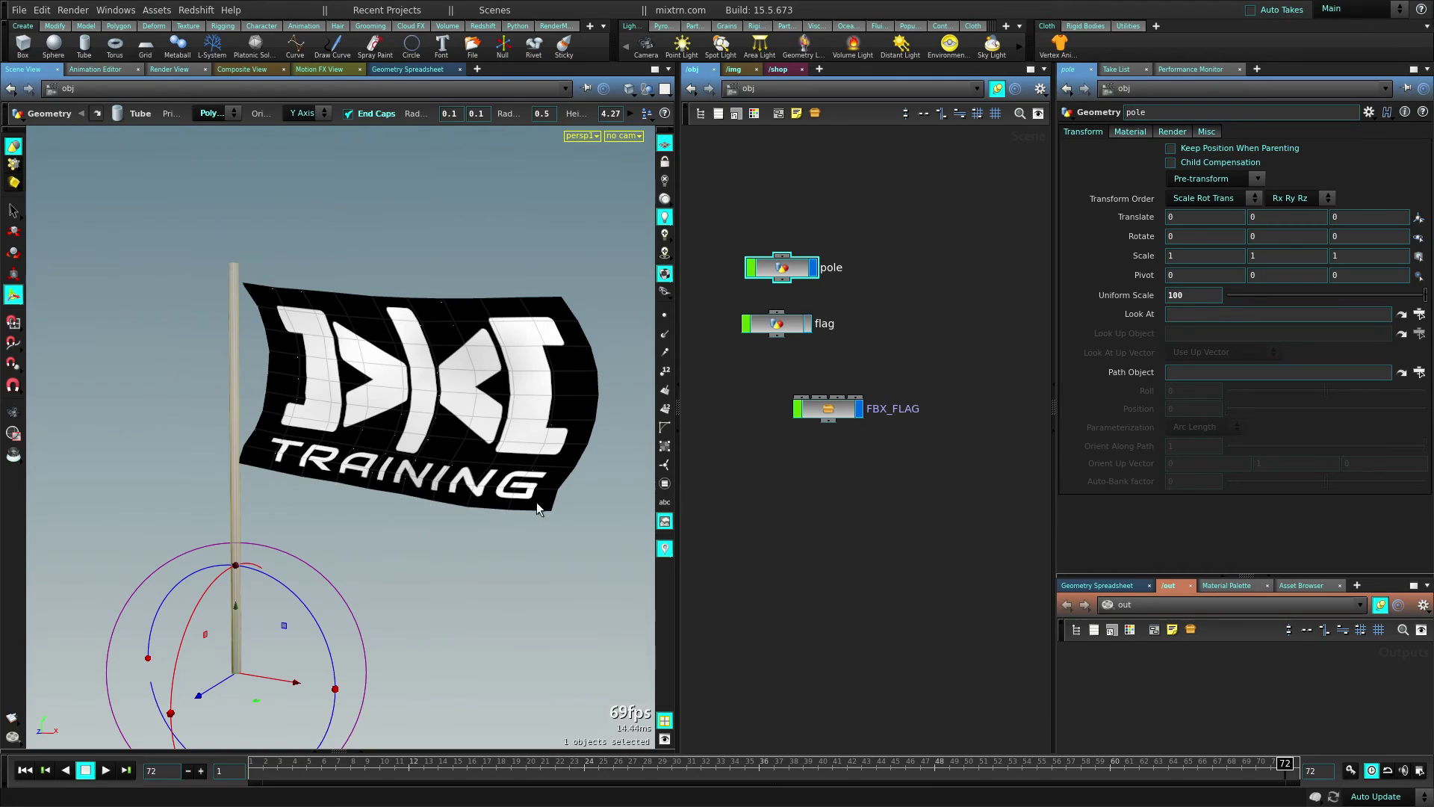
{"action": "left_click", "coordinate": [932, 476]}
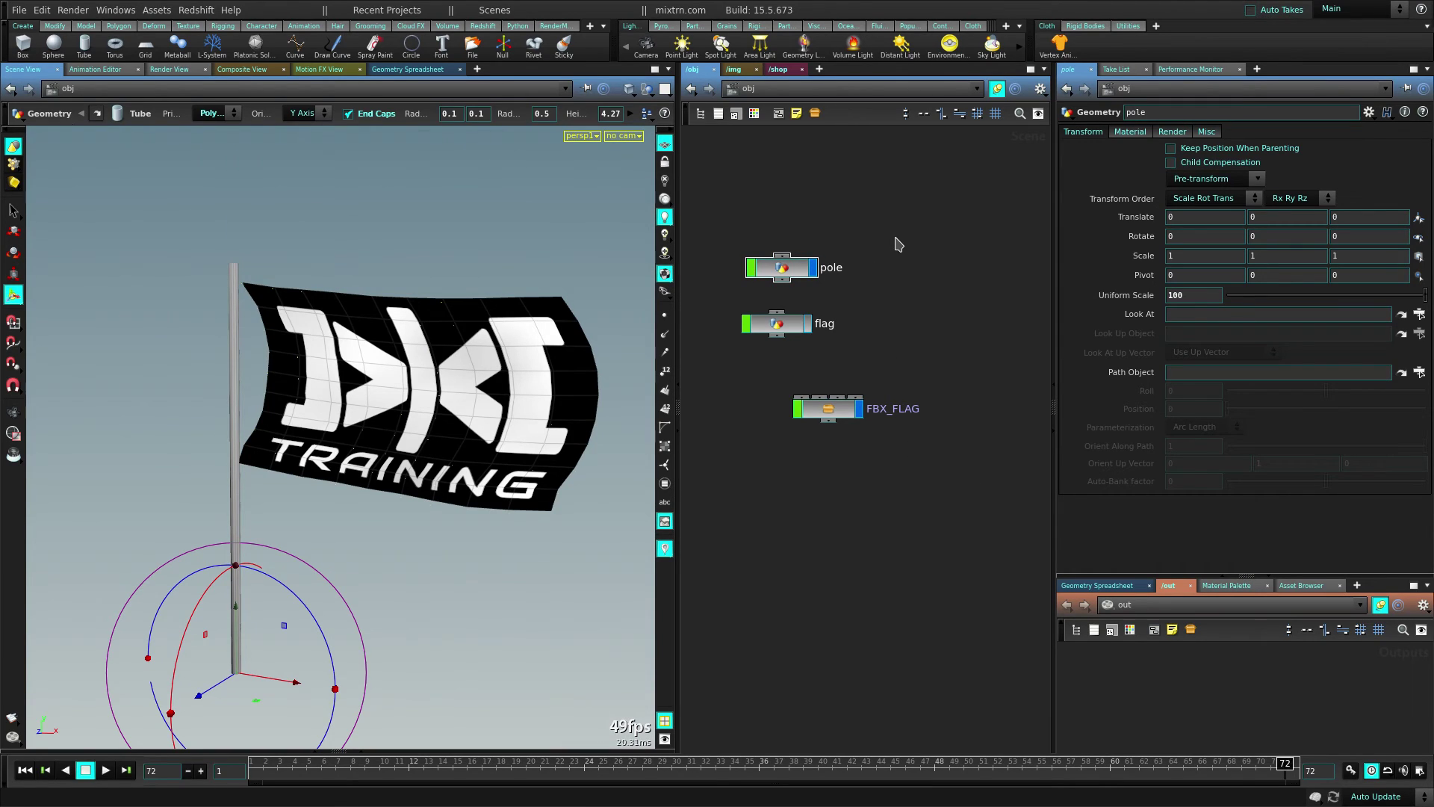
- Save the Houdini scene, switch to the Unreal Editor, and maximize its window
{"action": "key", "text": "ctrl+s"}
{"action": "key", "text": "alt+Tab"}
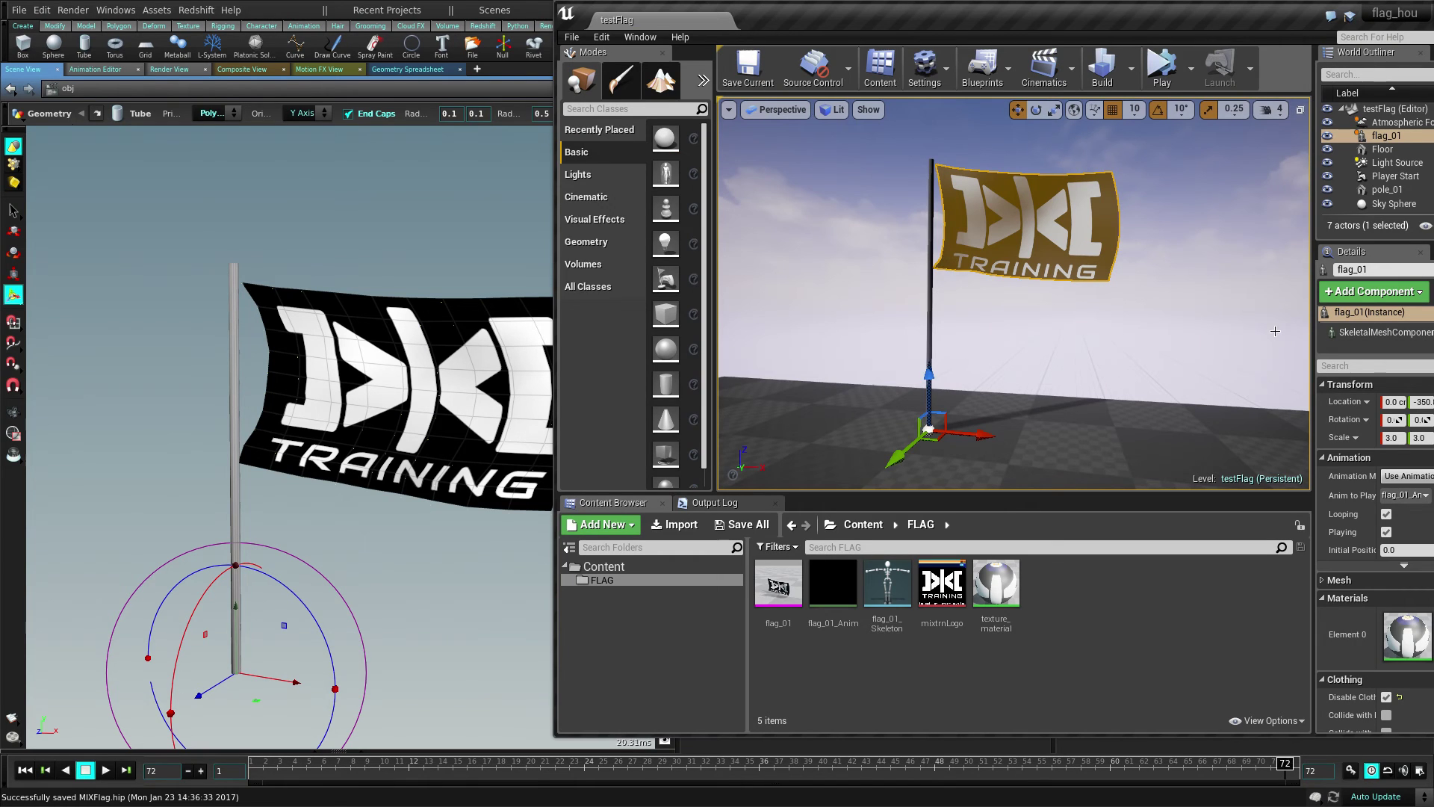
{"action": "double_click", "coordinate": [1049, 24]}
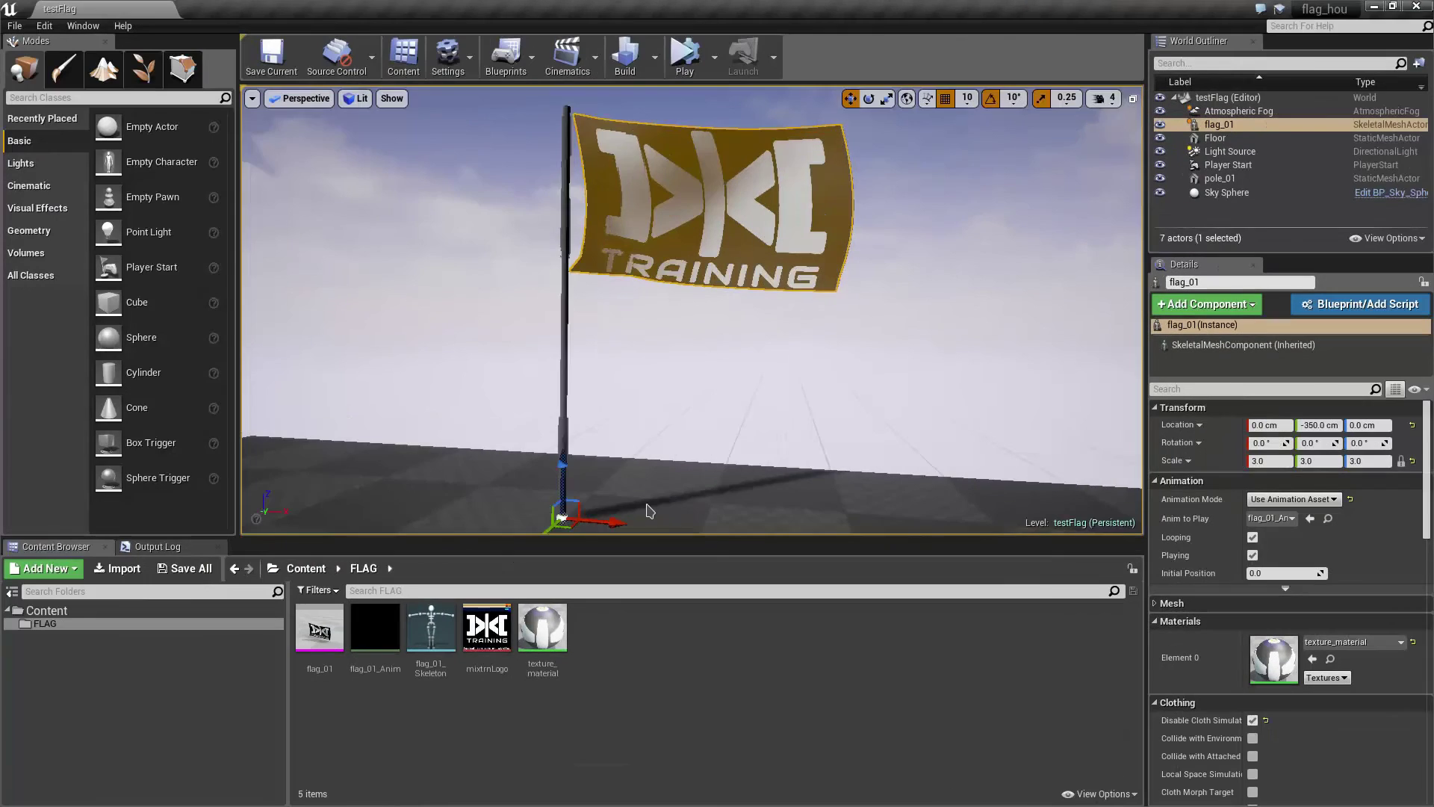
- Create a new level from the Default template
{"action": "left_click", "coordinate": [14, 26]}
{"action": "left_click", "coordinate": [75, 55]}
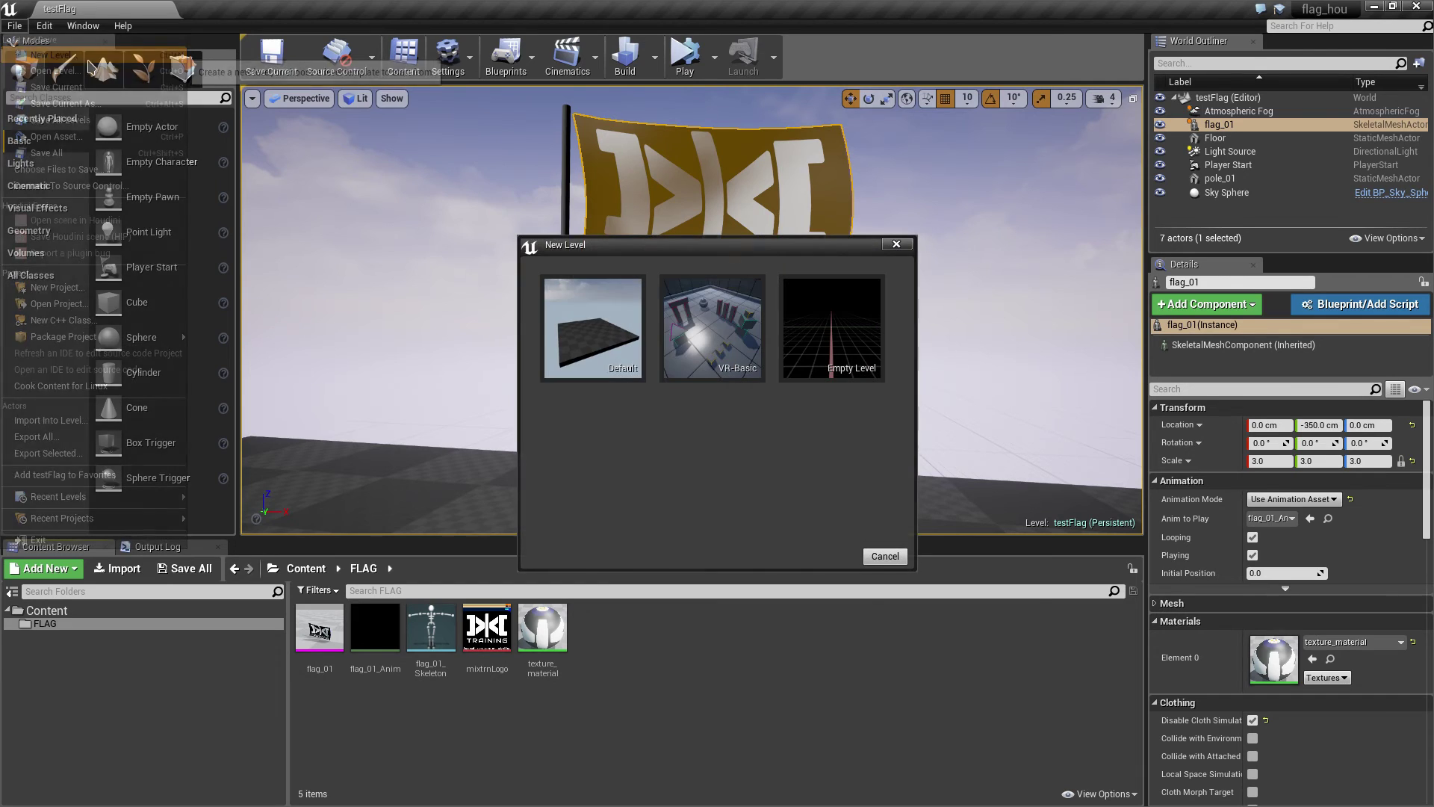
{"action": "left_click", "coordinate": [590, 321]}
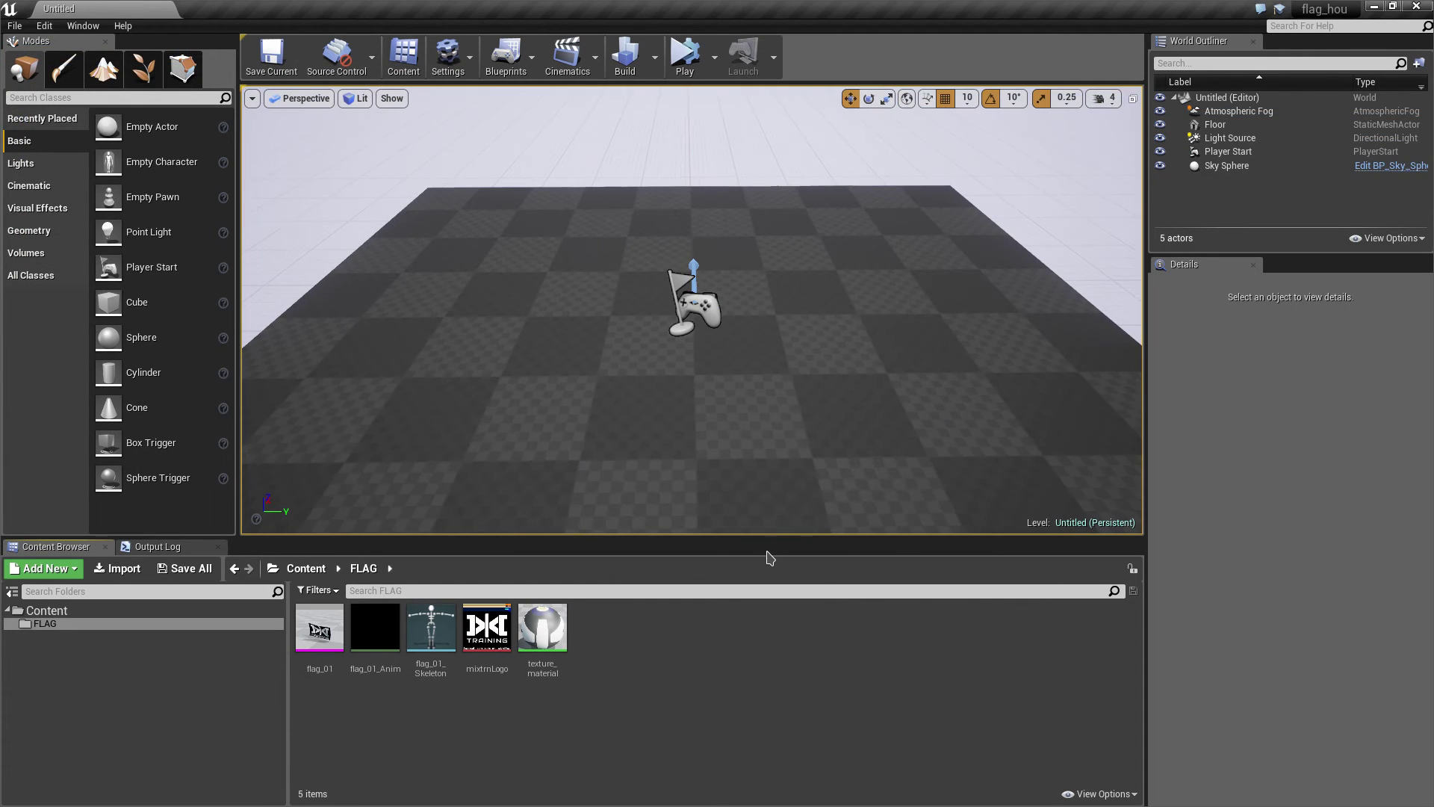
- Create a folder named FLAG2 inside the Content folder and open it
{"action": "left_click_drag", "start_coordinate": [717, 439], "coordinate": [582, 576], "text": "alt"}
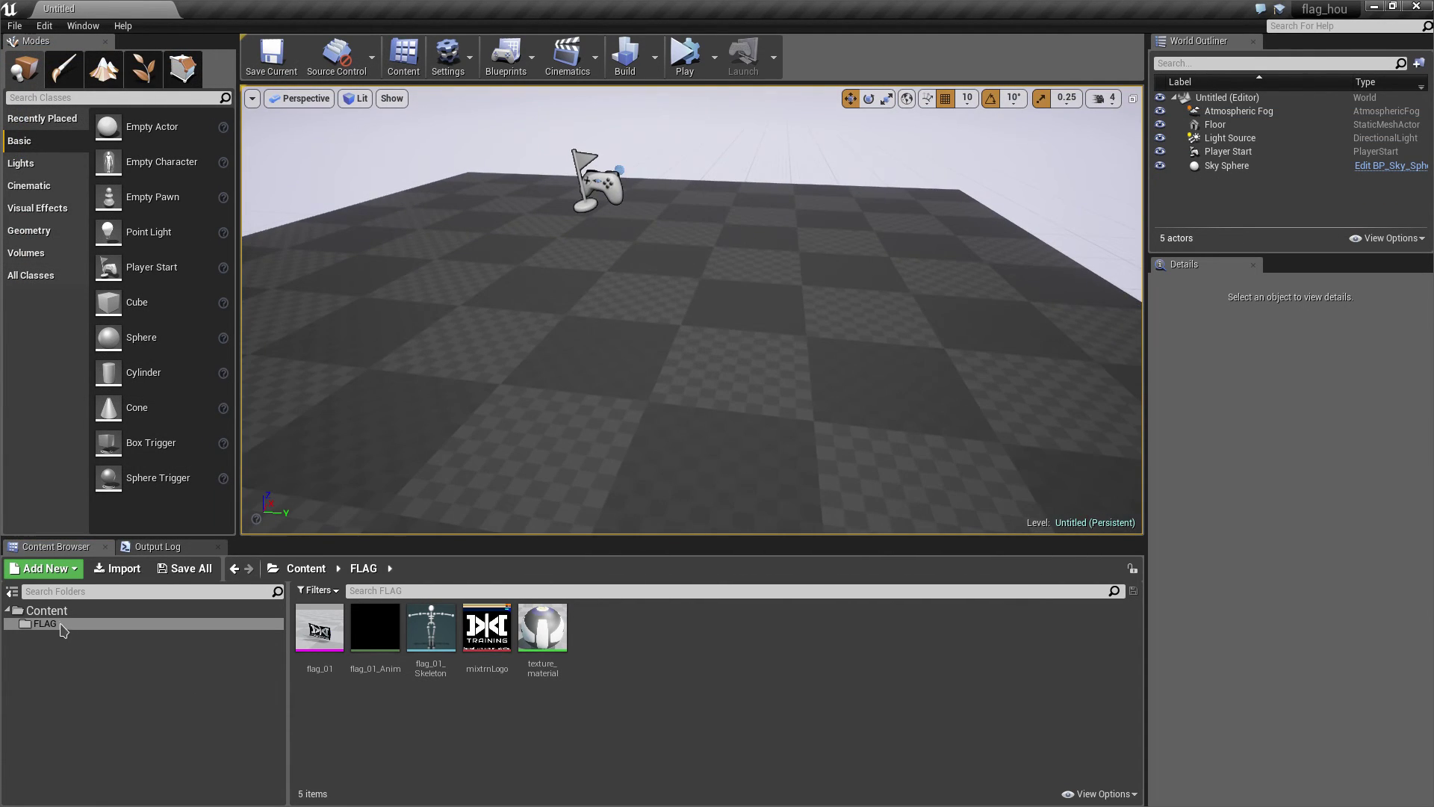
{"action": "left_click", "coordinate": [46, 611]}
{"action": "right_click", "coordinate": [576, 663]}
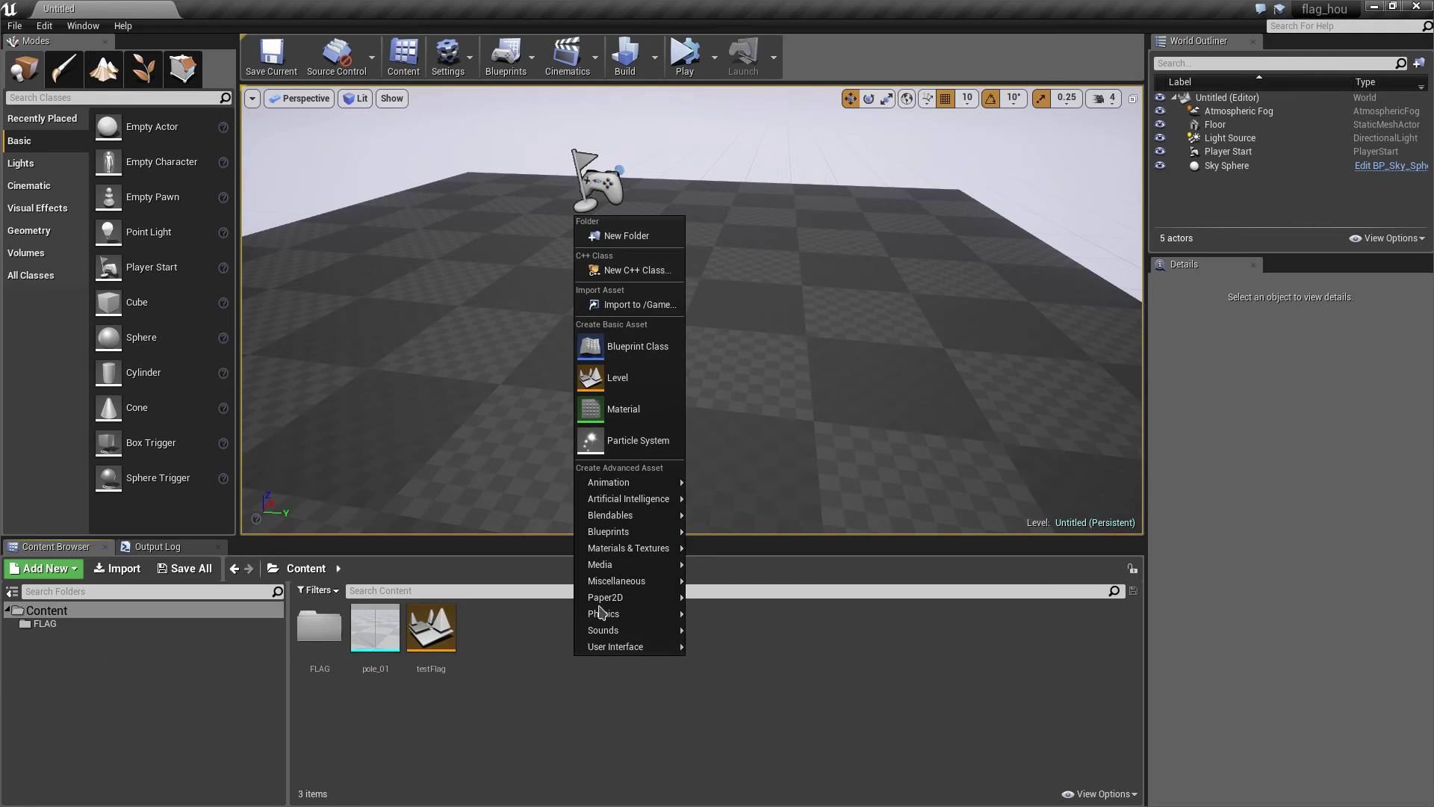
{"action": "left_click", "coordinate": [661, 235]}
{"action": "type", "text": "FLAG 2"}
{"action": "key", "text": "Left"}
{"action": "key", "text": "BackSpace"}
{"action": "key", "text": "Return"}
{"action": "left_click", "coordinate": [489, 631]}
{"action": "double_click", "coordinate": [494, 637]}
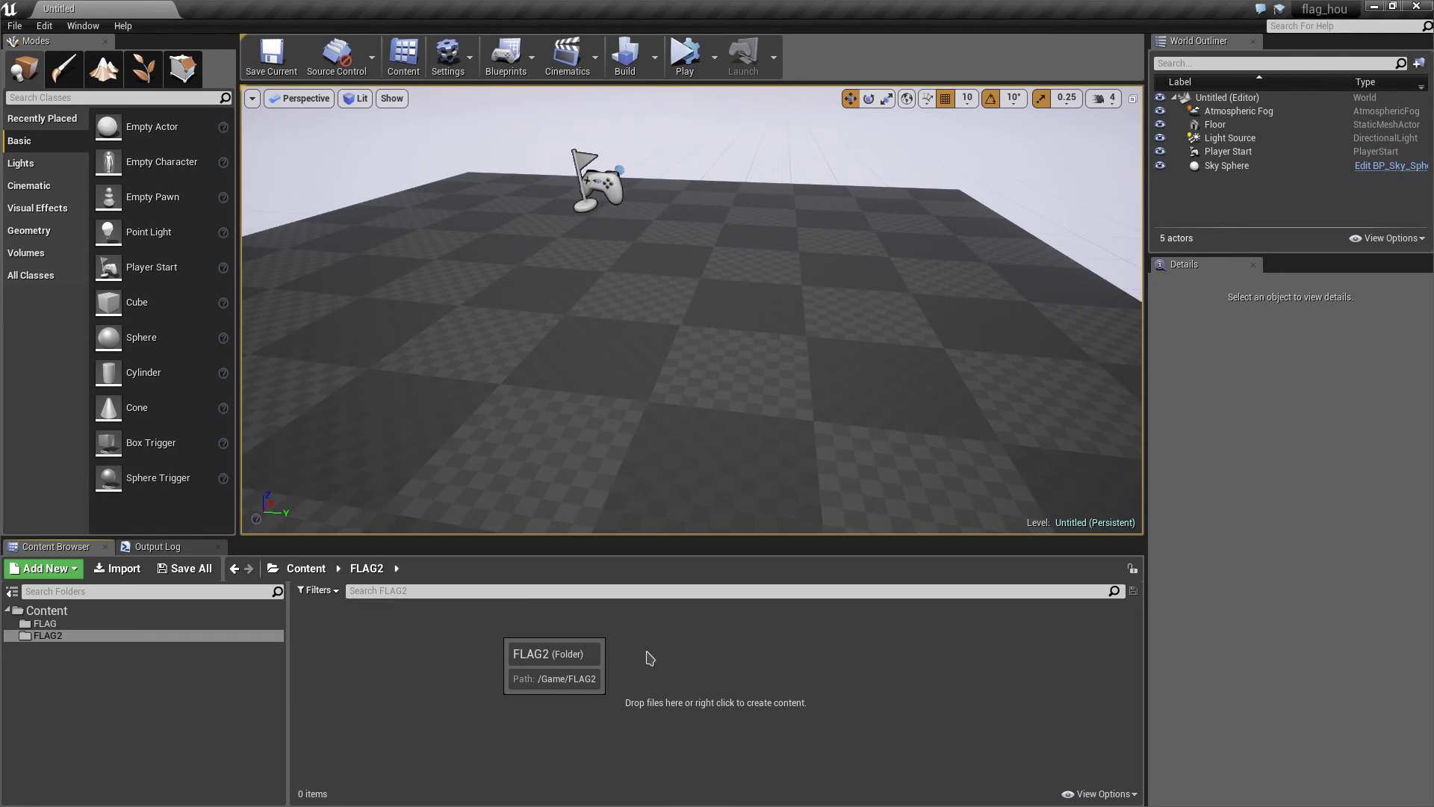
- Import flag_02.fbx from the fbx folder into FLAG2 as a skeletal mesh with Animation Length set to Animated Time, and dismiss the message log
{"action": "left_click_drag", "start_coordinate": [1433, 262], "coordinate": [776, 185]}
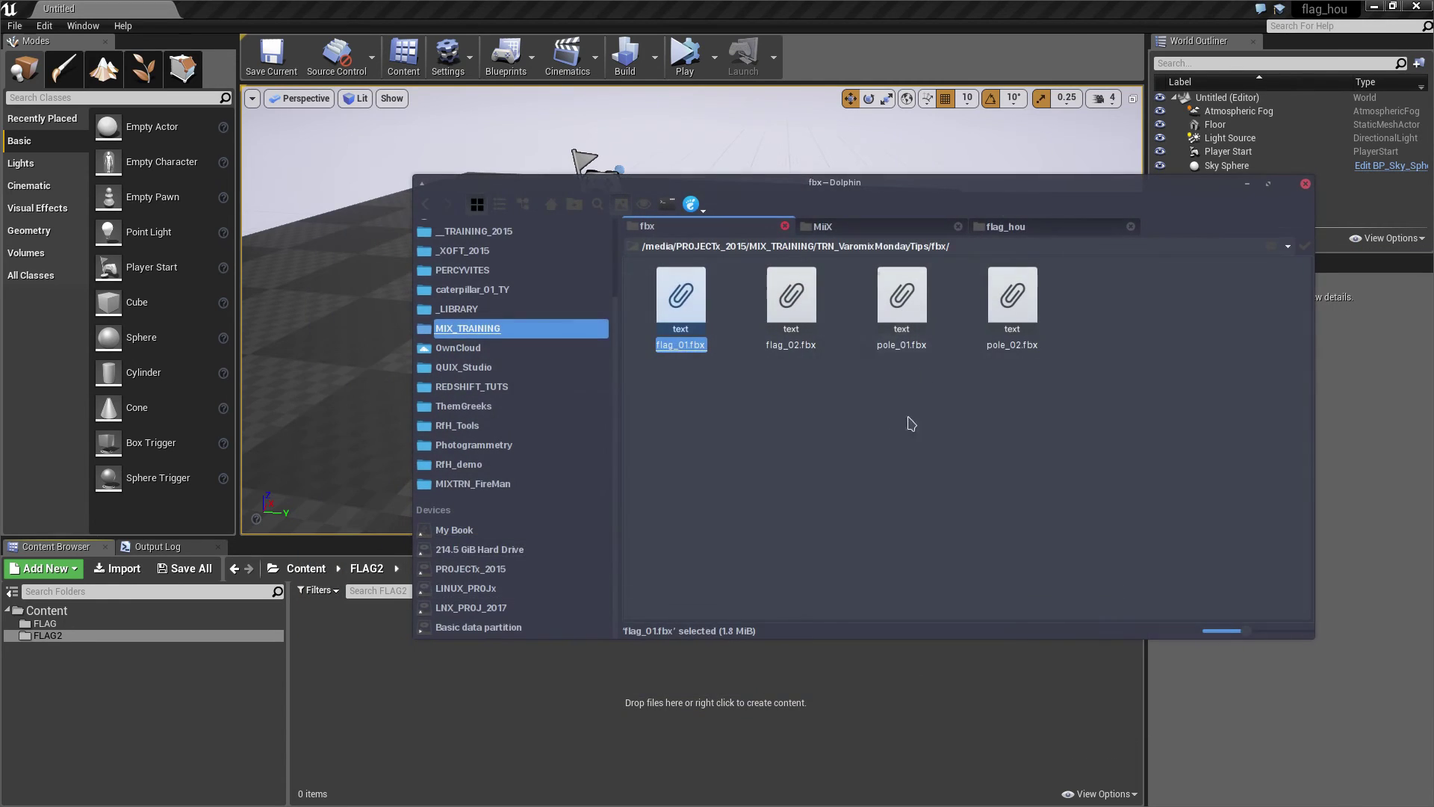
{"action": "left_click", "coordinate": [684, 361]}
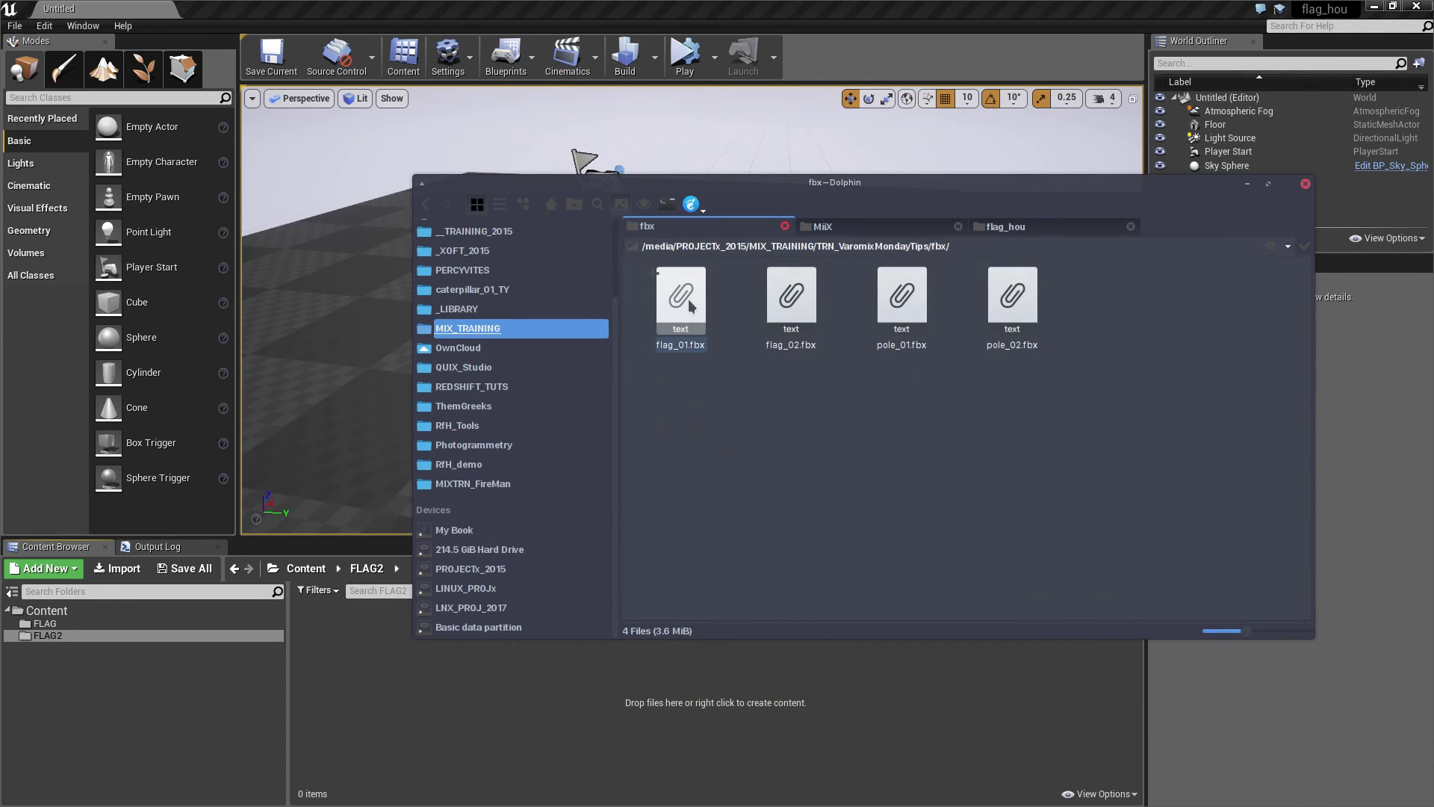
{"action": "left_click_drag", "start_coordinate": [791, 300], "coordinate": [737, 707]}
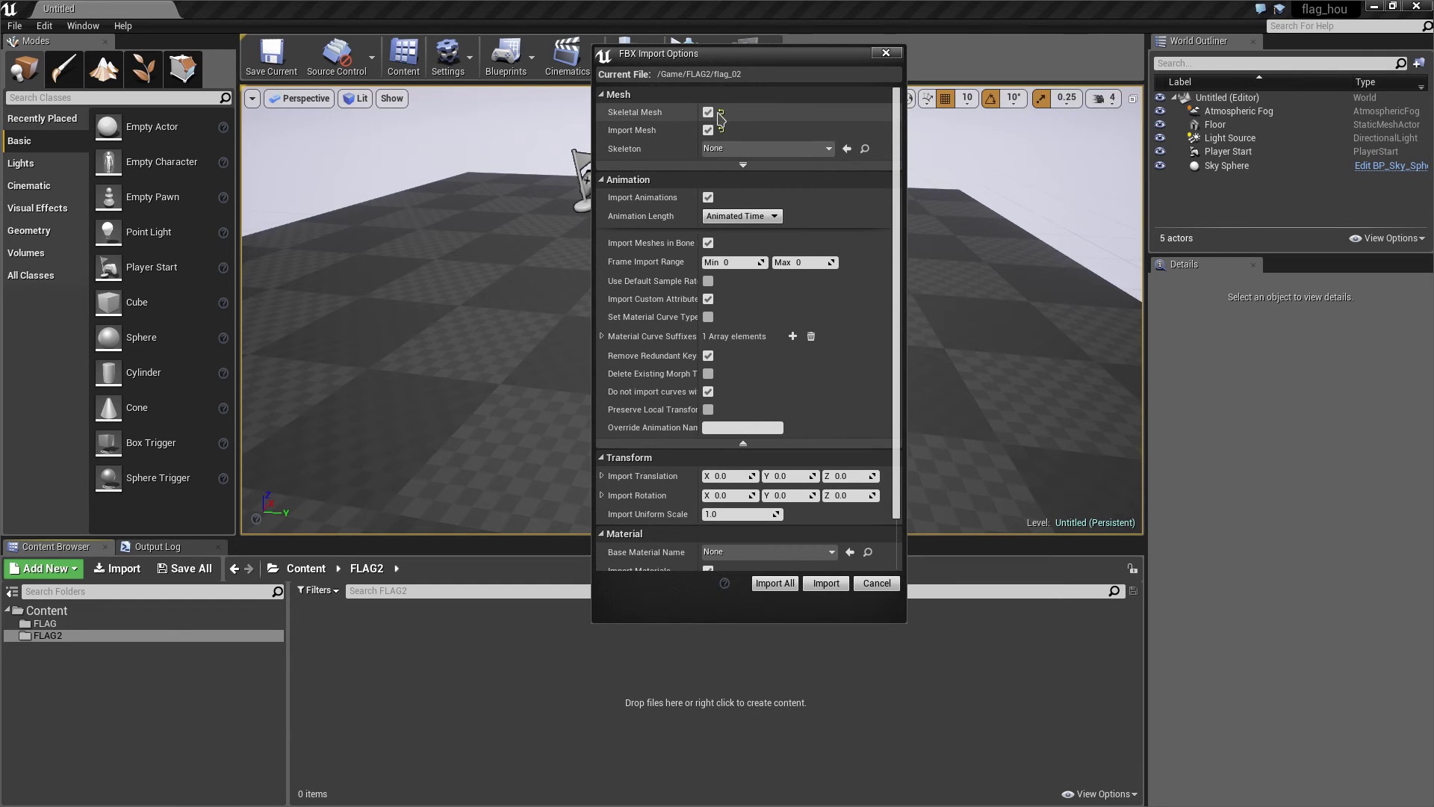
{"action": "left_click", "coordinate": [758, 217]}
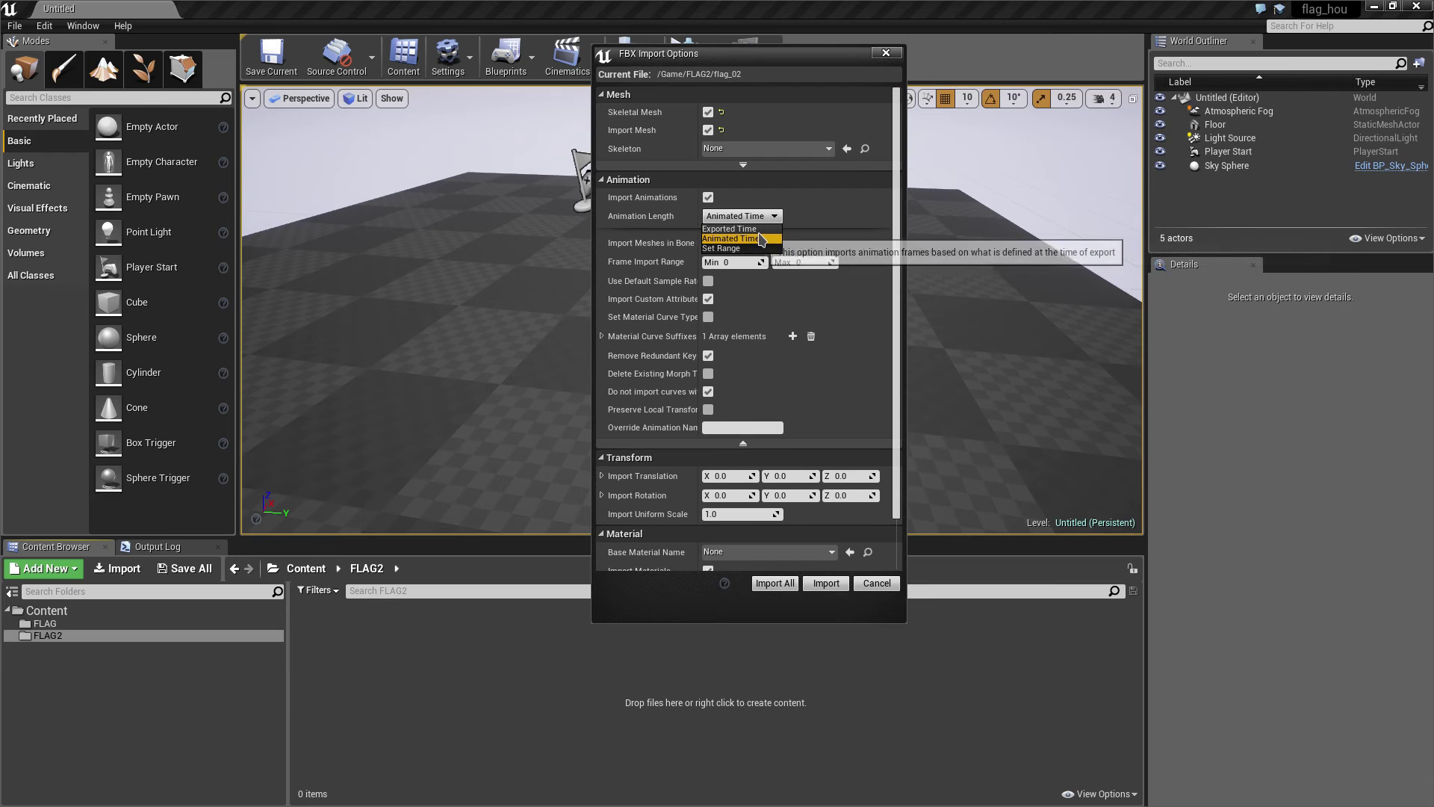
{"action": "left_click", "coordinate": [732, 228]}
{"action": "left_click", "coordinate": [740, 216]}
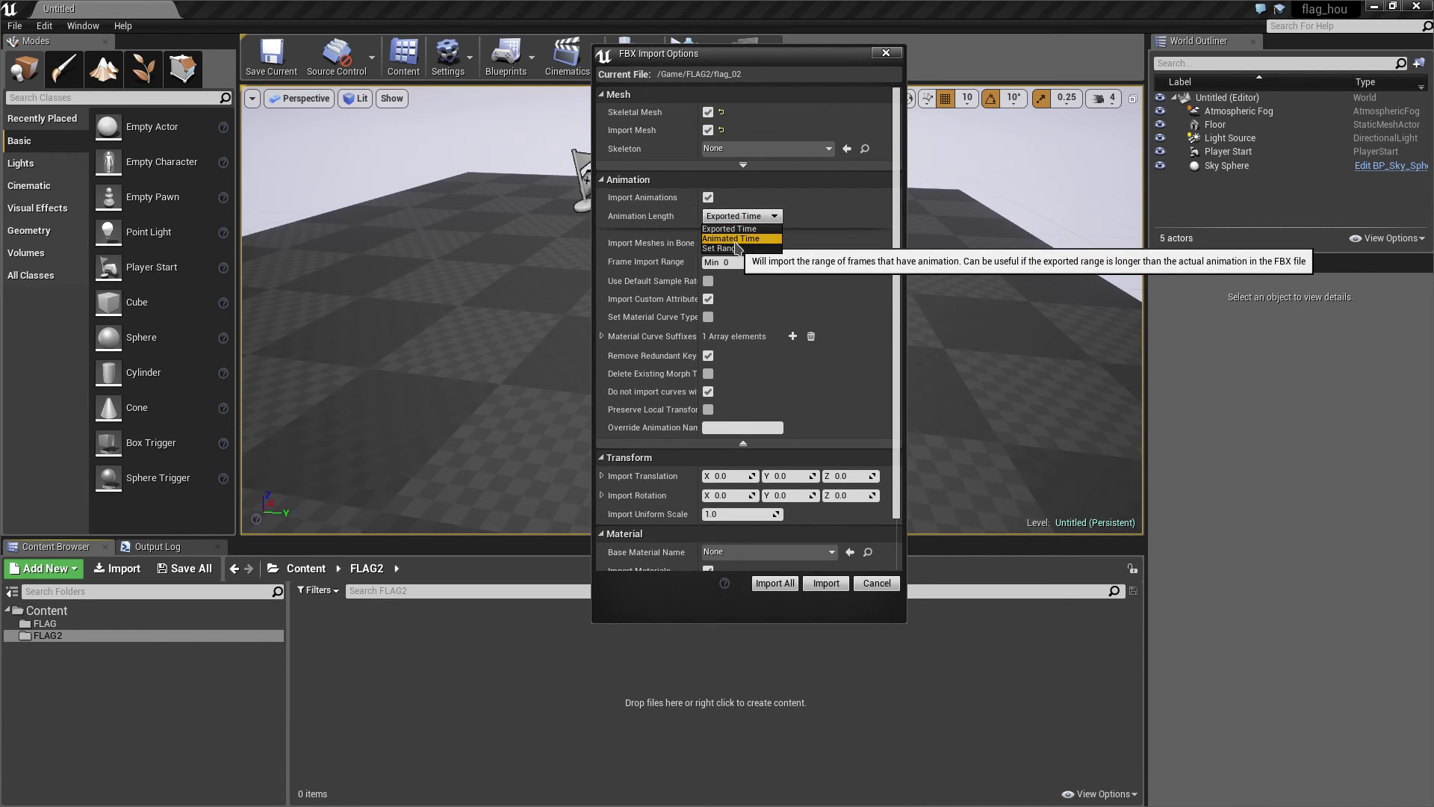
{"action": "left_click", "coordinate": [736, 239]}
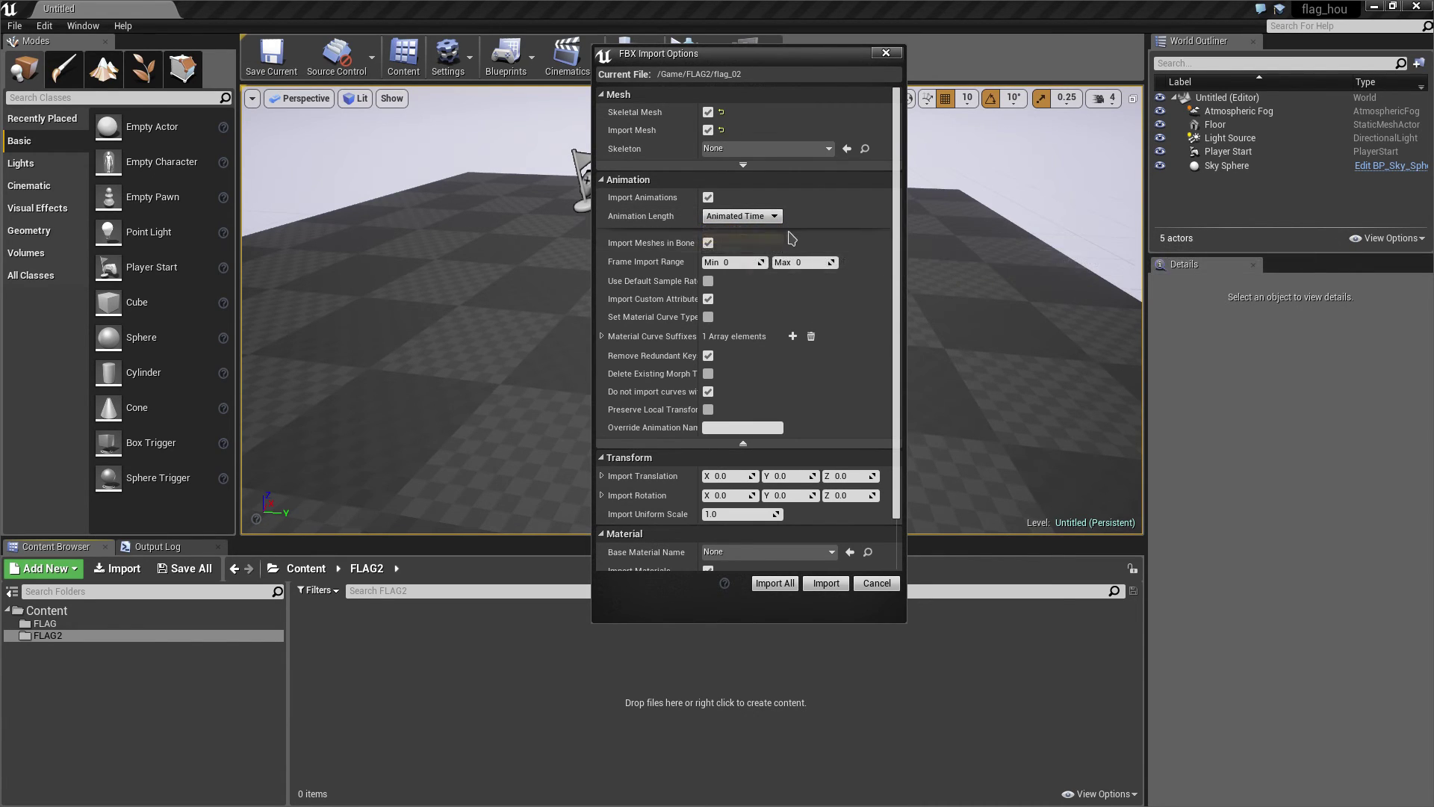
{"action": "left_click", "coordinate": [769, 584]}
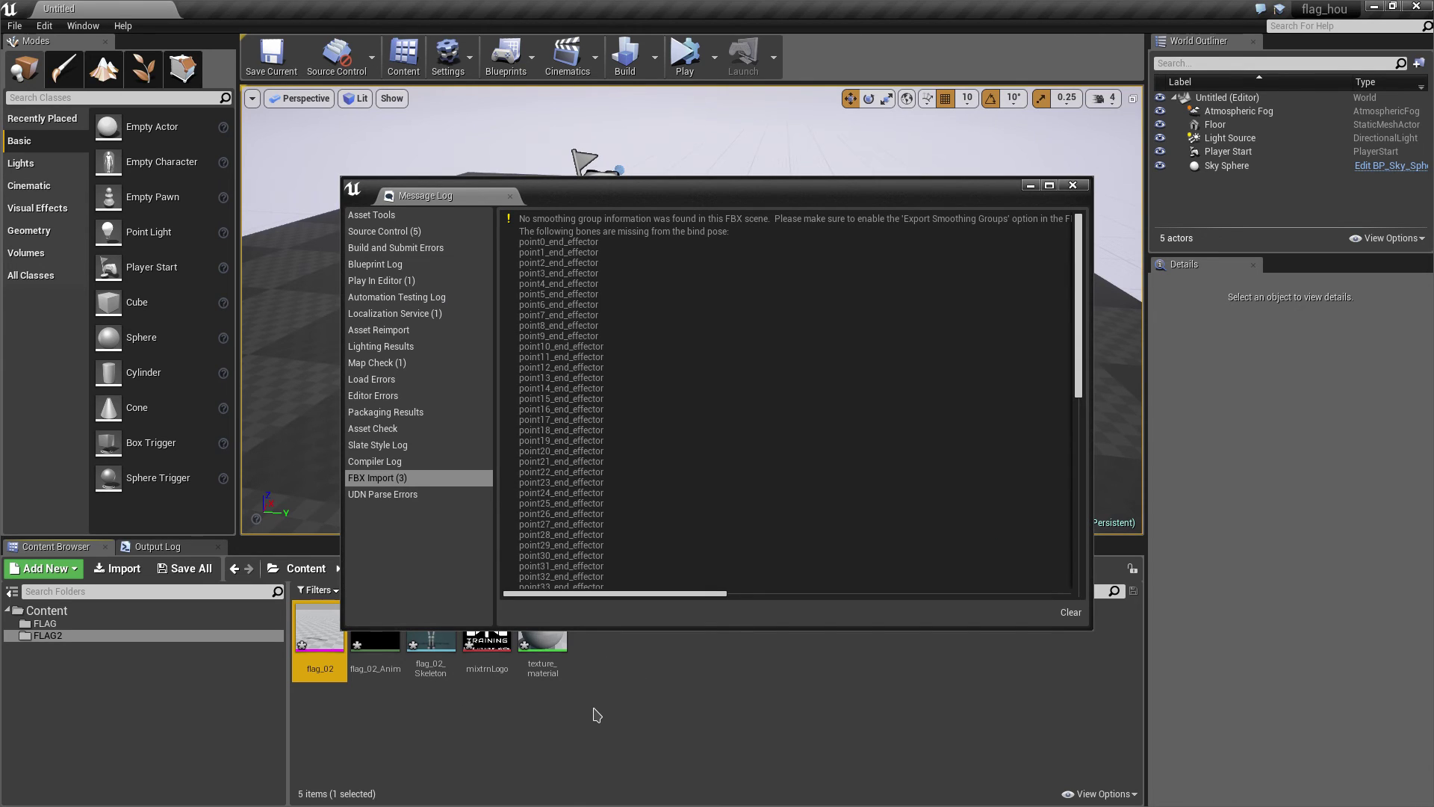
{"action": "left_click", "coordinate": [1072, 185]}
- Import pole_02.fbx into FLAG2 as a static mesh and save all the imported assets
{"action": "key", "text": "alt+Tab"}
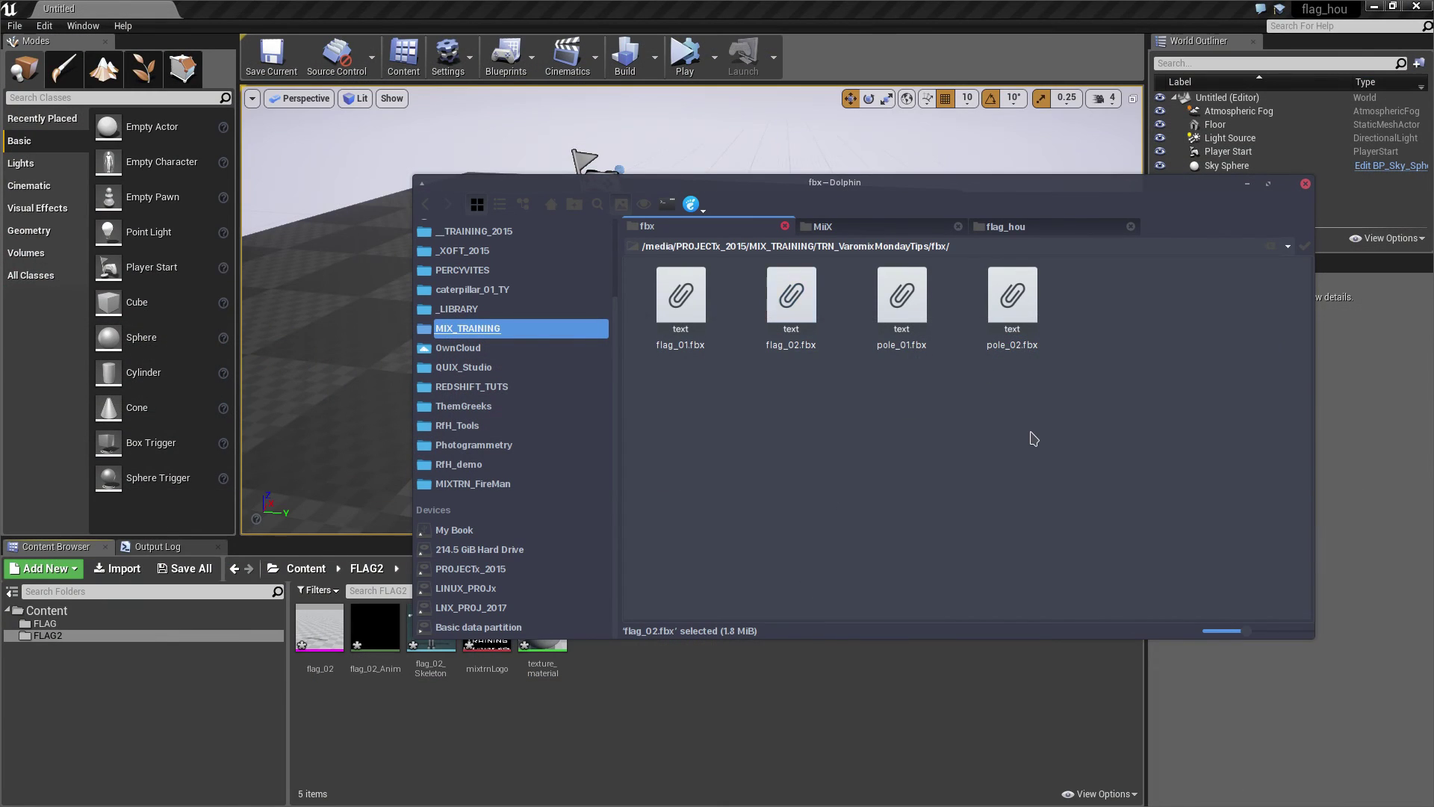
{"action": "left_click_drag", "start_coordinate": [1013, 298], "coordinate": [721, 720]}
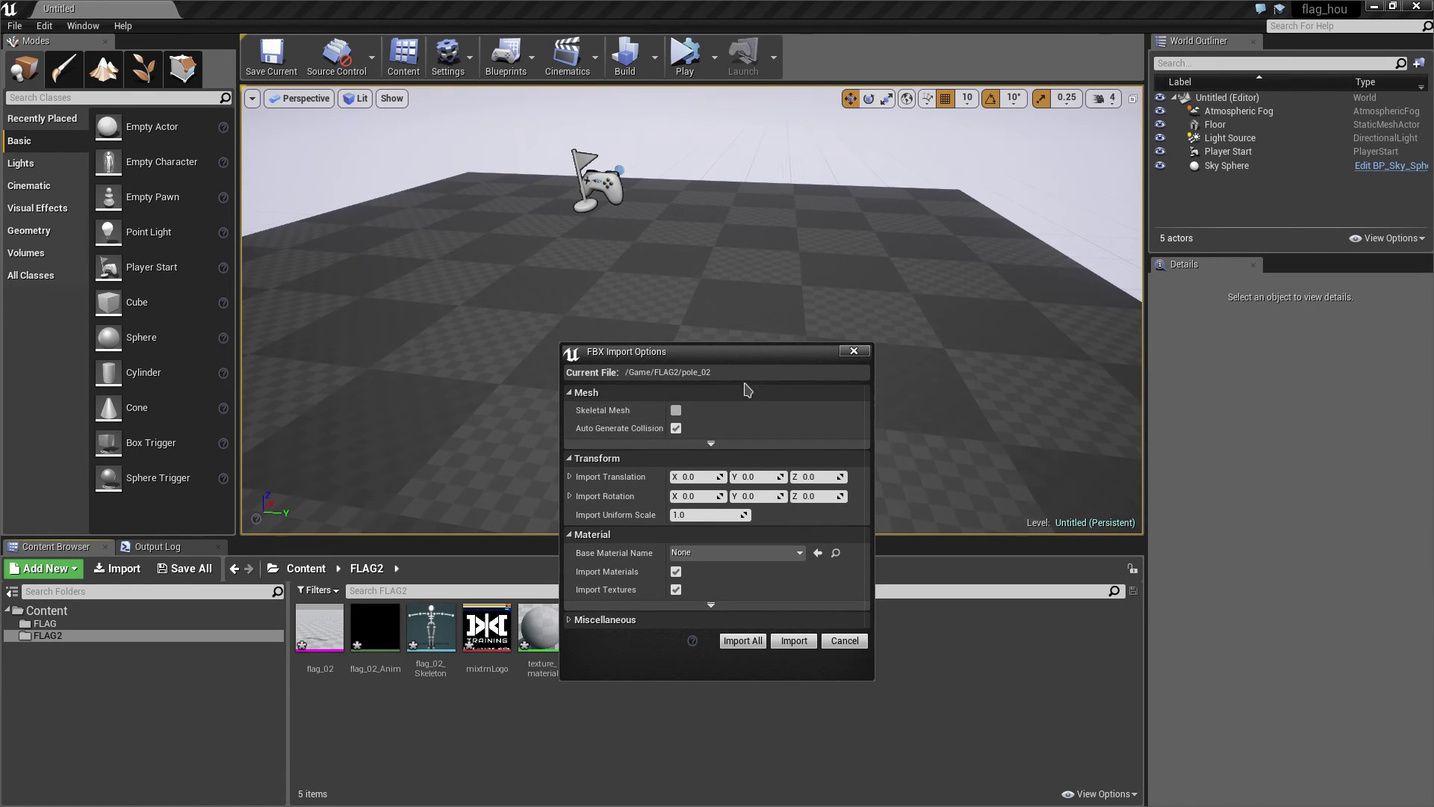
{"action": "left_click", "coordinate": [742, 642]}
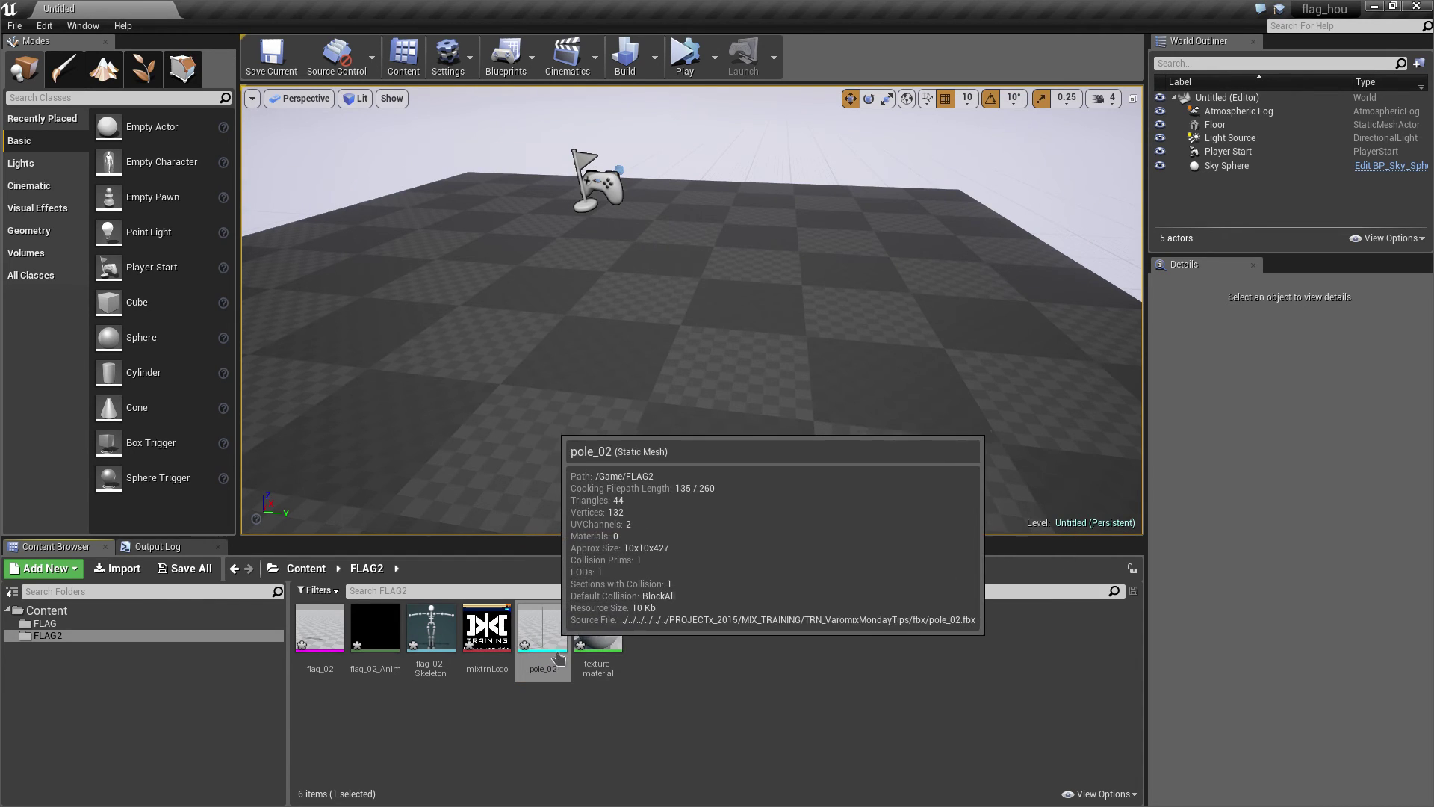
{"action": "left_click", "coordinate": [184, 568]}
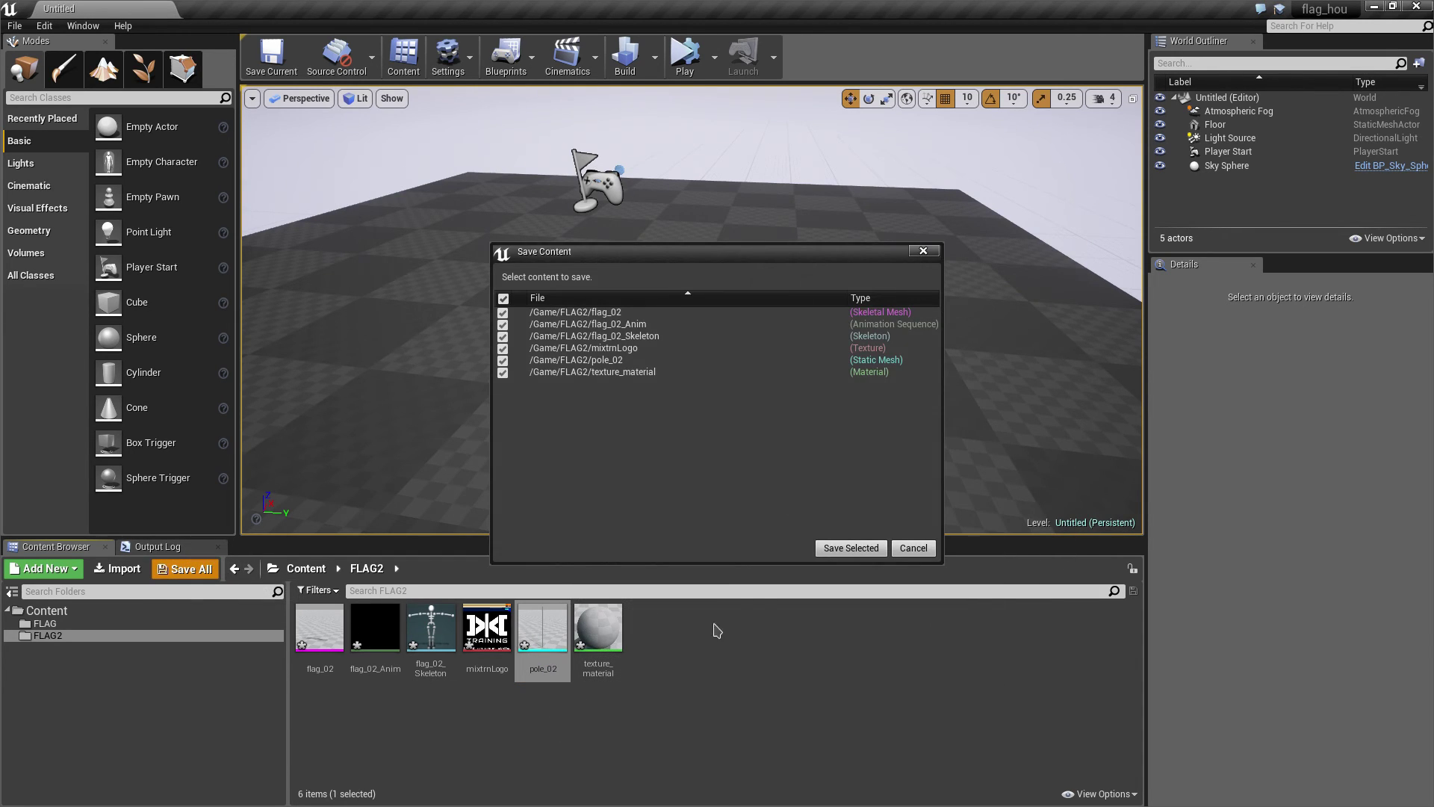
{"action": "left_click", "coordinate": [852, 550]}
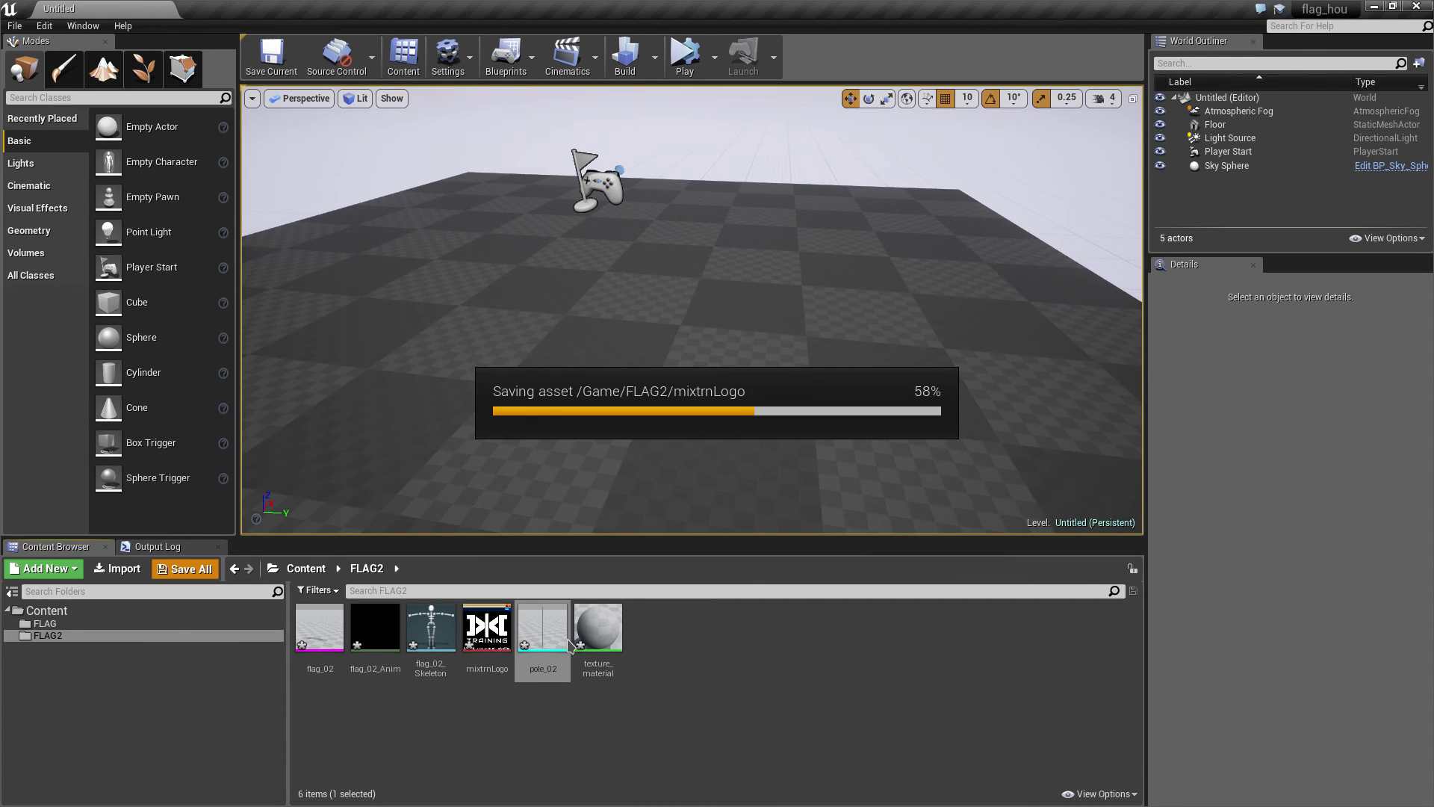
- Place the pole_02 mesh in the level and reset its location to the origin
{"action": "left_click_drag", "start_coordinate": [543, 631], "coordinate": [636, 346]}
{"action": "key", "text": "f"}
{"action": "right_click_drag", "start_coordinate": [684, 314], "coordinate": [756, 352]}
{"action": "left_click", "coordinate": [1407, 409]}
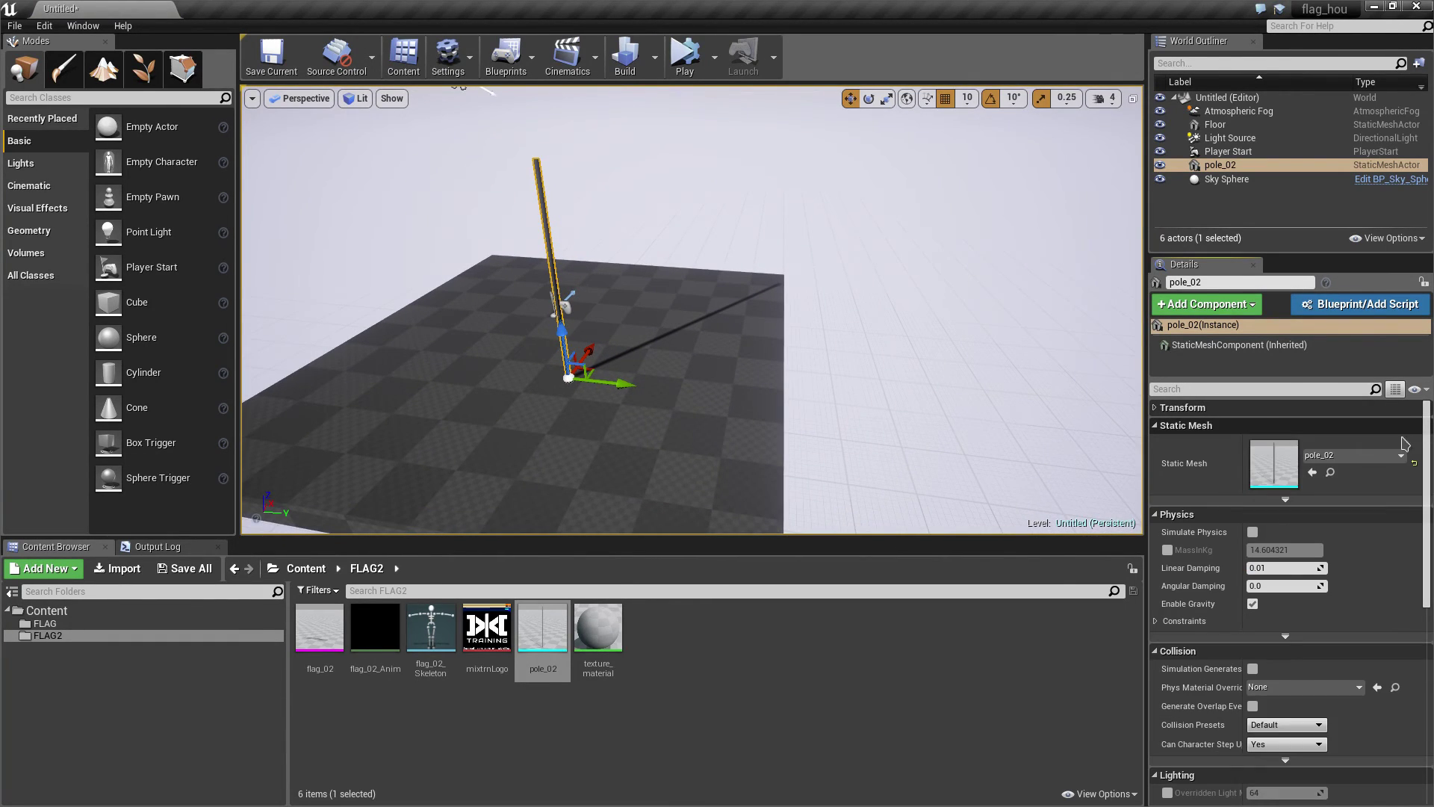
{"action": "left_click", "coordinate": [1314, 407]}
{"action": "left_click", "coordinate": [1414, 425]}
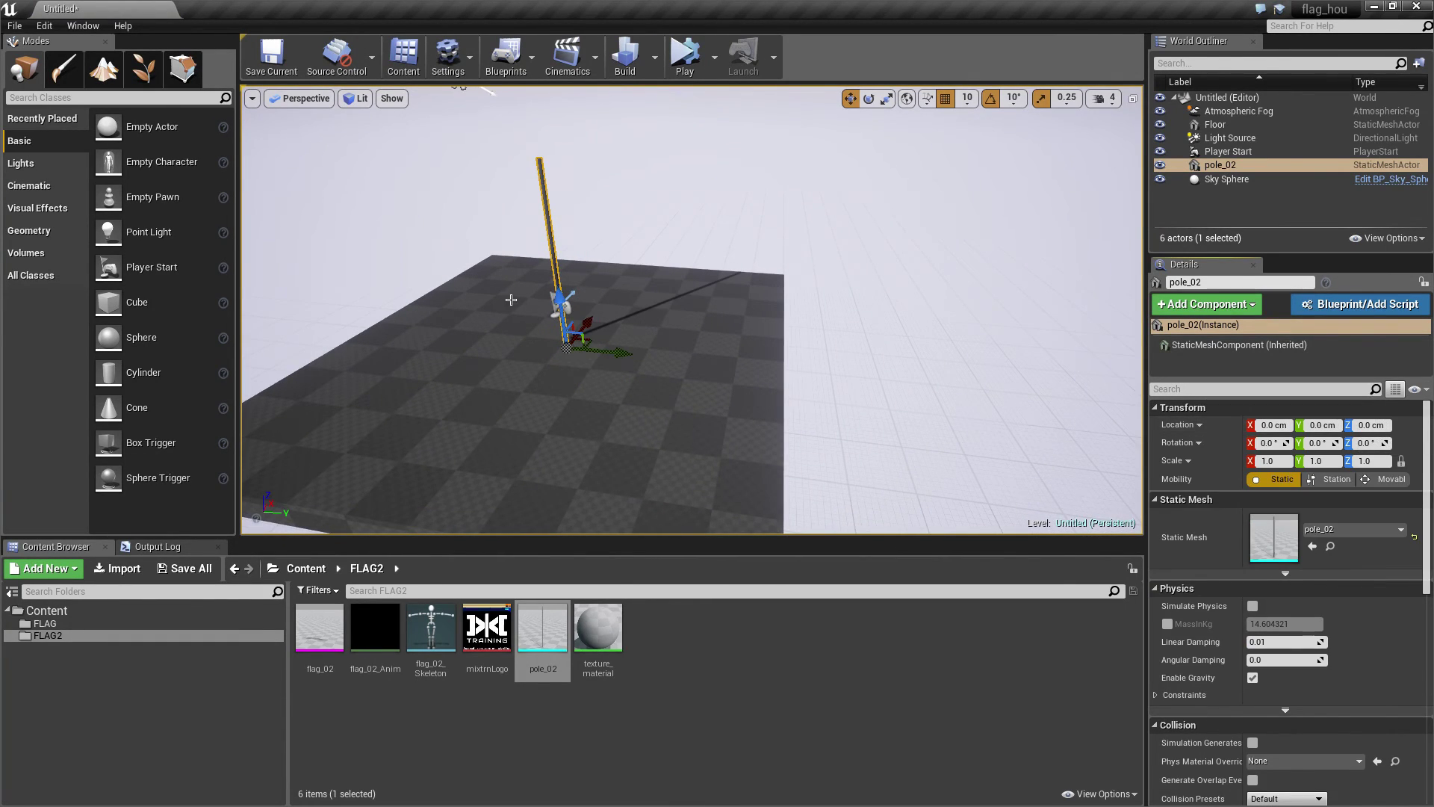
- Move the Player Start along X away from the pole to -350 cm
{"action": "left_click_drag", "start_coordinate": [584, 365], "coordinate": [626, 236], "text": "alt"}
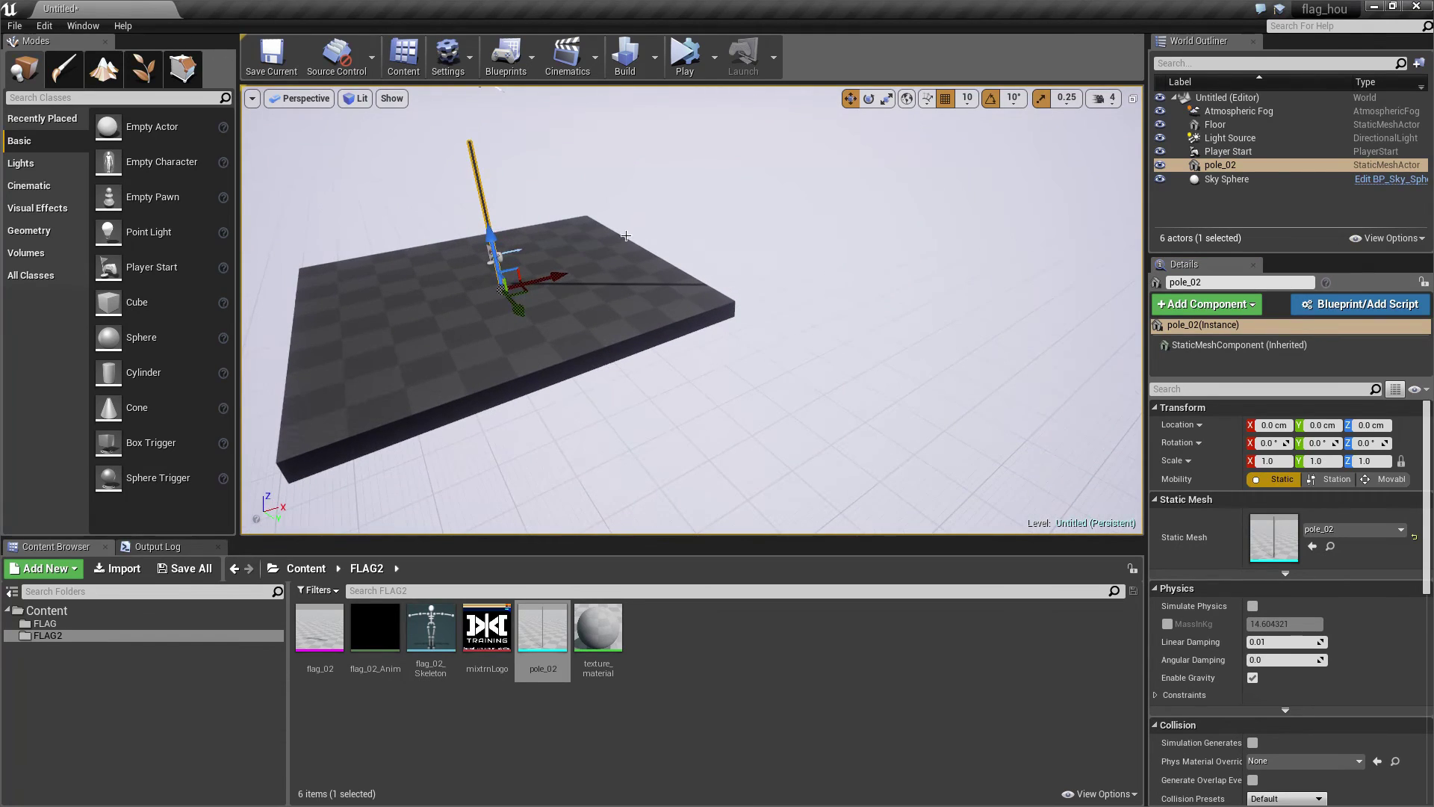
{"action": "left_click", "coordinate": [495, 255]}
{"action": "left_click_drag", "start_coordinate": [541, 249], "coordinate": [397, 274]}
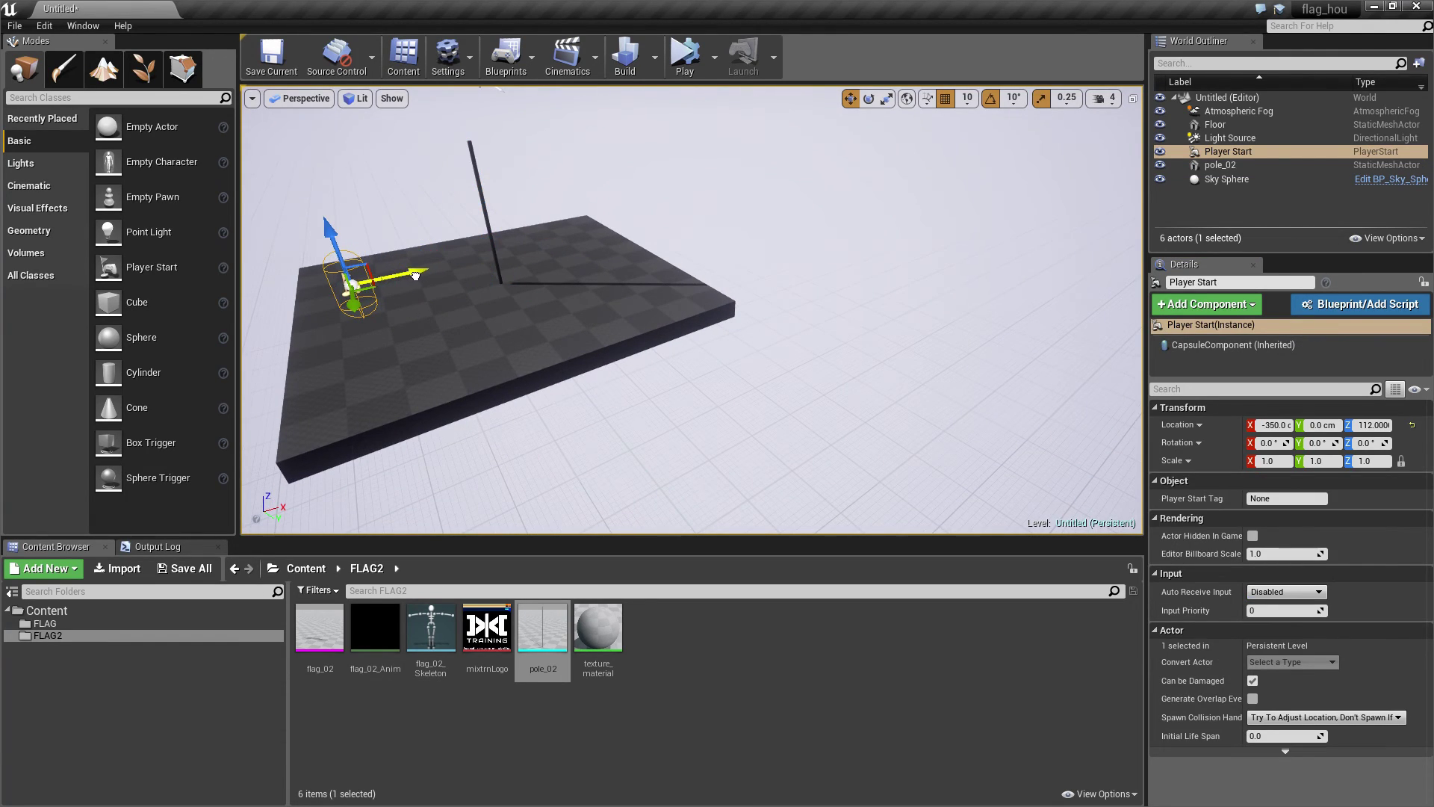
- Place the flag_02 skeletal mesh in the level and reset its location to the origin so it sits on the pole
{"action": "left_click_drag", "start_coordinate": [319, 629], "coordinate": [505, 310]}
{"action": "left_click", "coordinate": [1411, 425]}
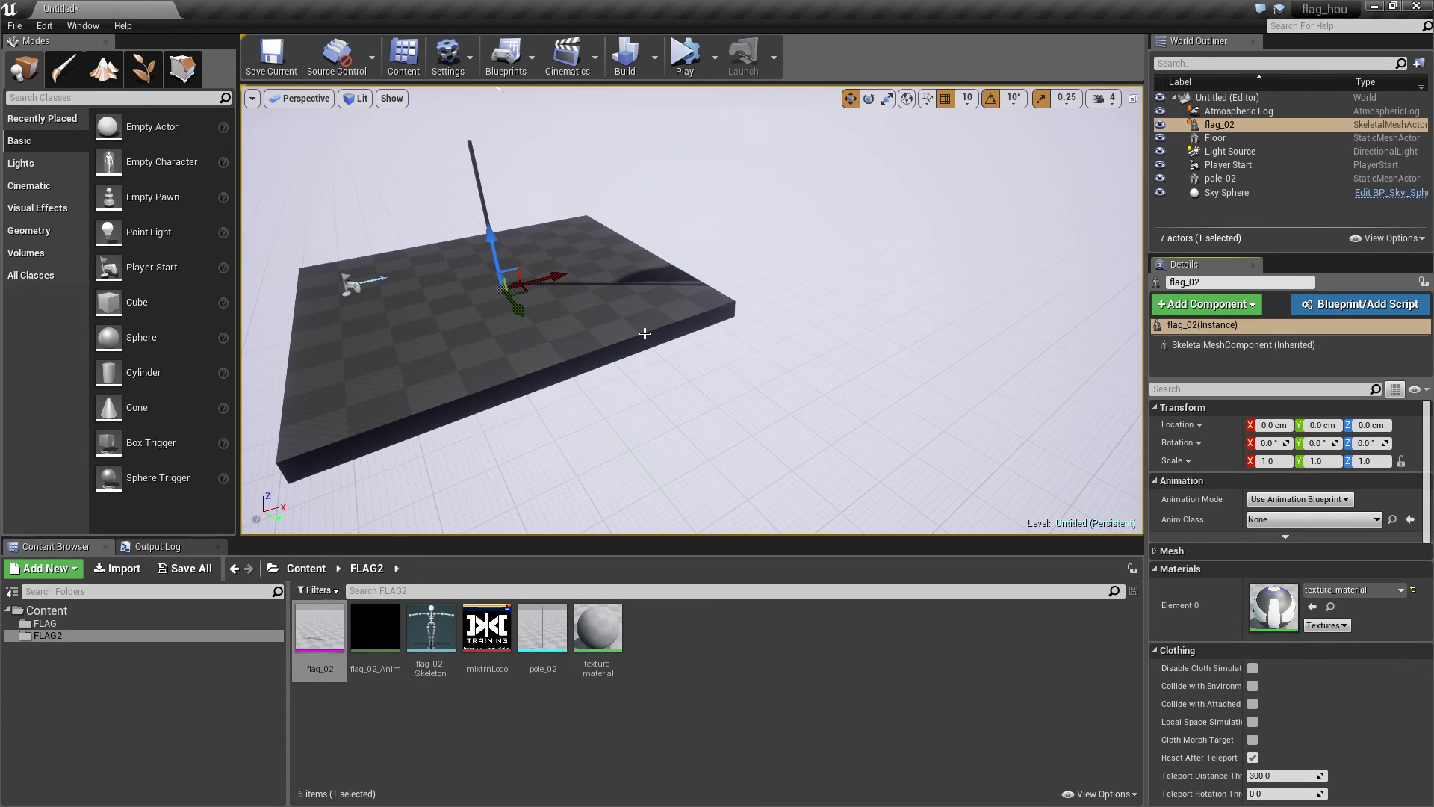
{"action": "left_click_drag", "start_coordinate": [646, 334], "coordinate": [604, 166], "text": "alt"}
{"action": "left_click_drag", "start_coordinate": [661, 337], "coordinate": [700, 345], "text": "alt"}
{"action": "key", "text": "ctrl+z"}
{"action": "right_click_drag", "start_coordinate": [701, 345], "coordinate": [750, 329]}
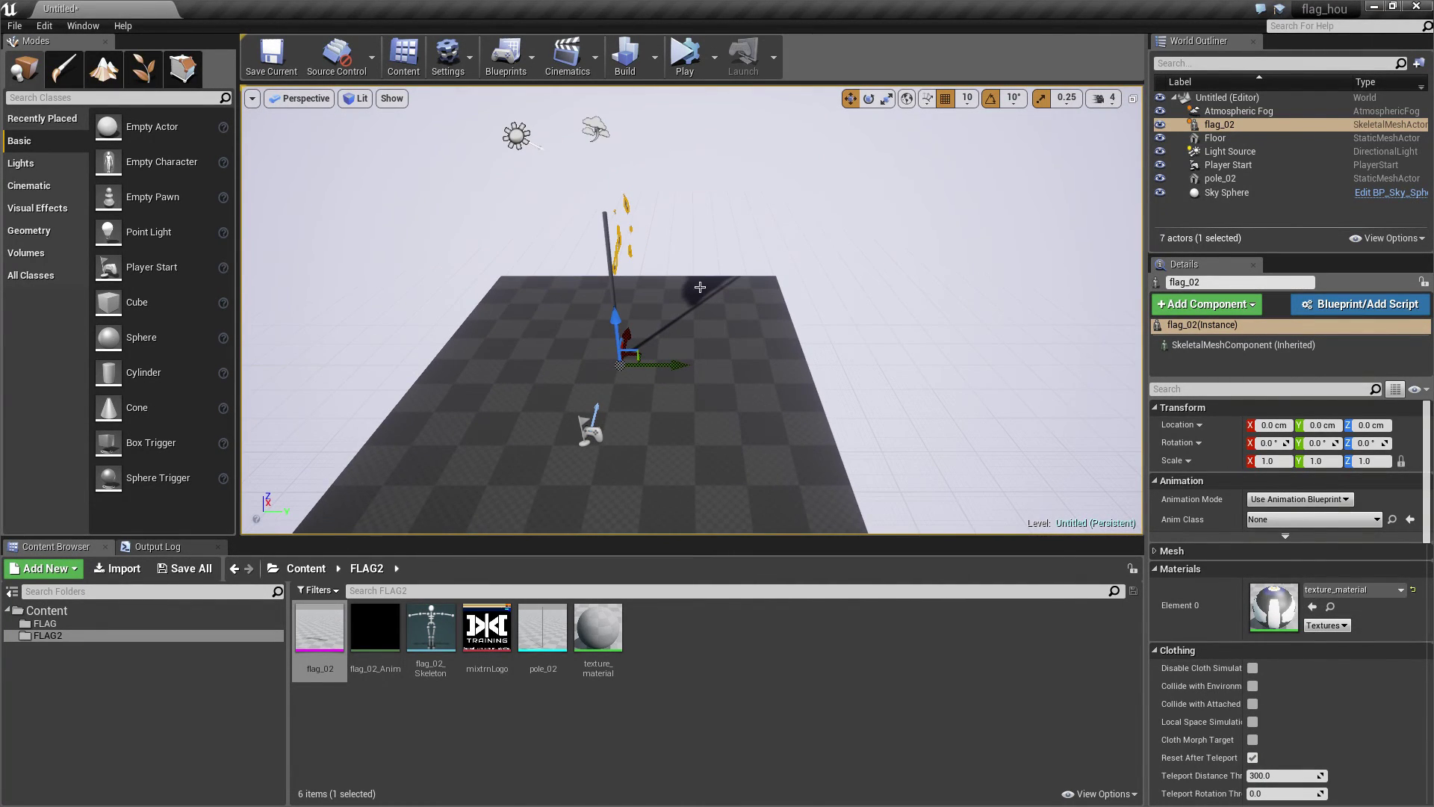
{"action": "mouse_move", "coordinate": [700, 384]}
{"action": "left_mouse_down", "text": "alt"}
{"action": "mouse_move", "coordinate": [865, 369]}
{"action": "mouse_move", "coordinate": [759, 393]}
{"action": "mouse_move", "coordinate": [523, 373]}
{"action": "mouse_move", "coordinate": [825, 377]}
{"action": "mouse_move", "coordinate": [700, 384]}
{"action": "left_mouse_up", "text": "alt"}
- Open texture_material for editing and arrange its Texture Sample node beside the material result node
{"action": "double_click", "coordinate": [598, 631]}
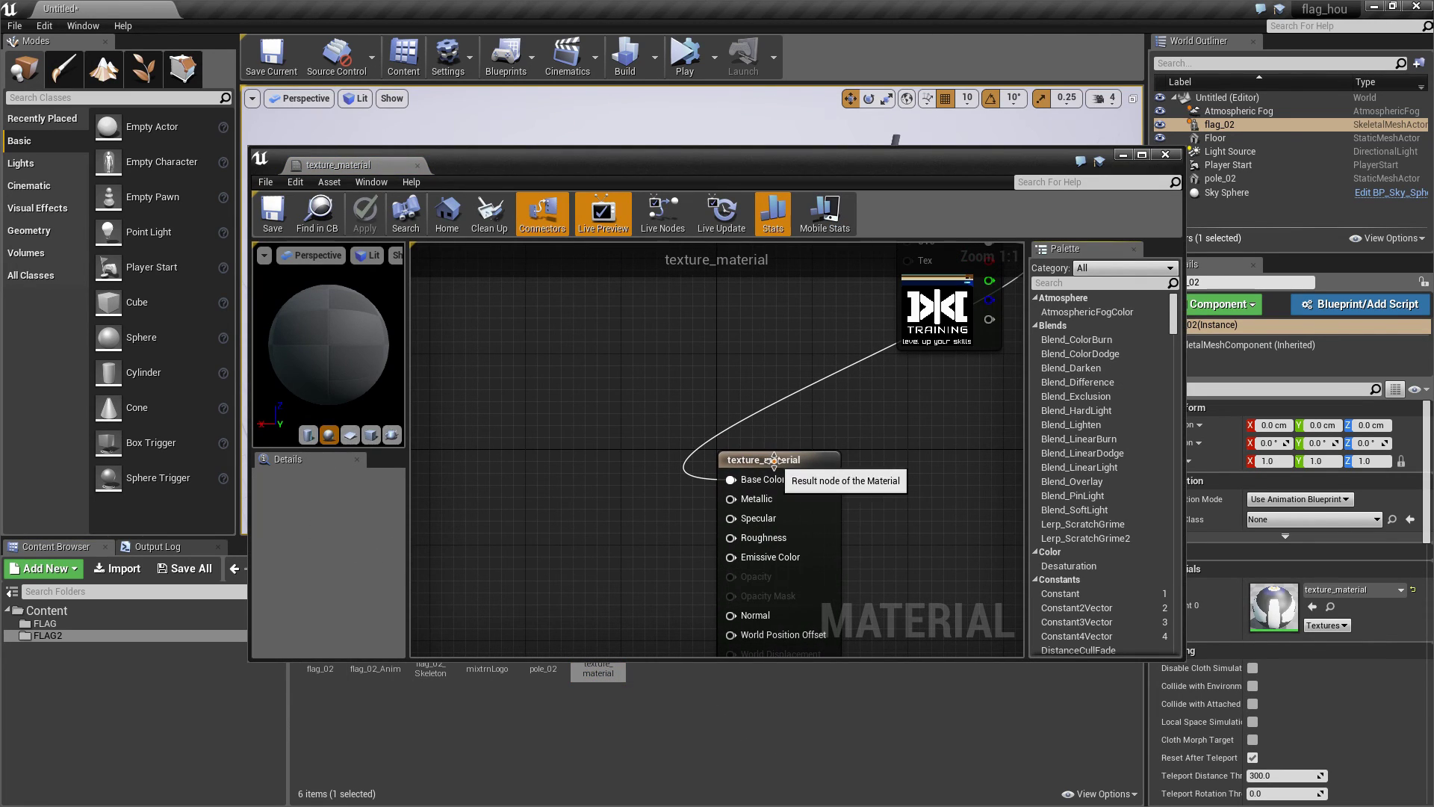
{"action": "left_click", "coordinate": [774, 462]}
{"action": "left_click_drag", "start_coordinate": [879, 429], "coordinate": [865, 487]}
{"action": "left_click_drag", "start_coordinate": [915, 299], "coordinate": [543, 526]}
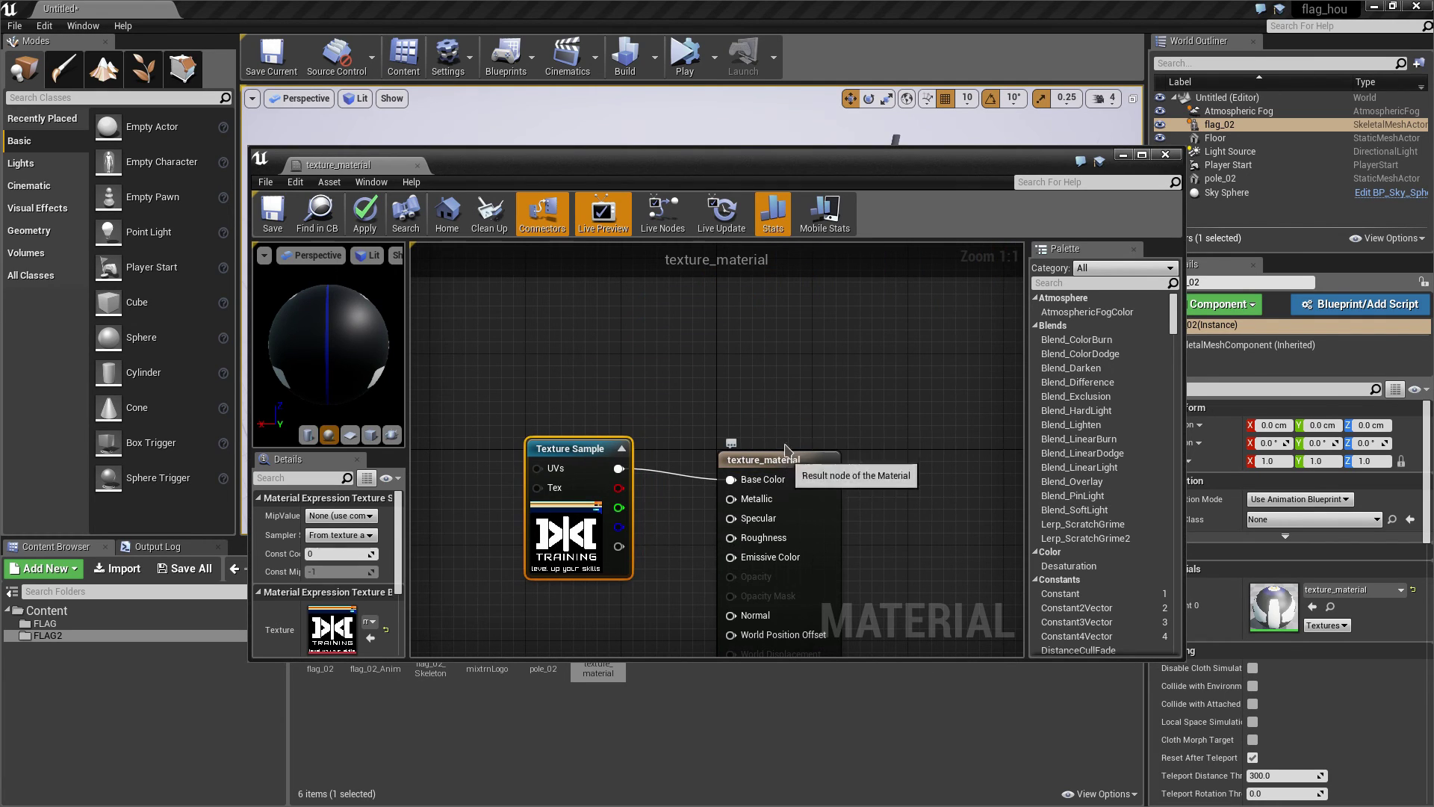
{"action": "left_click_drag", "start_coordinate": [740, 458], "coordinate": [740, 434]}
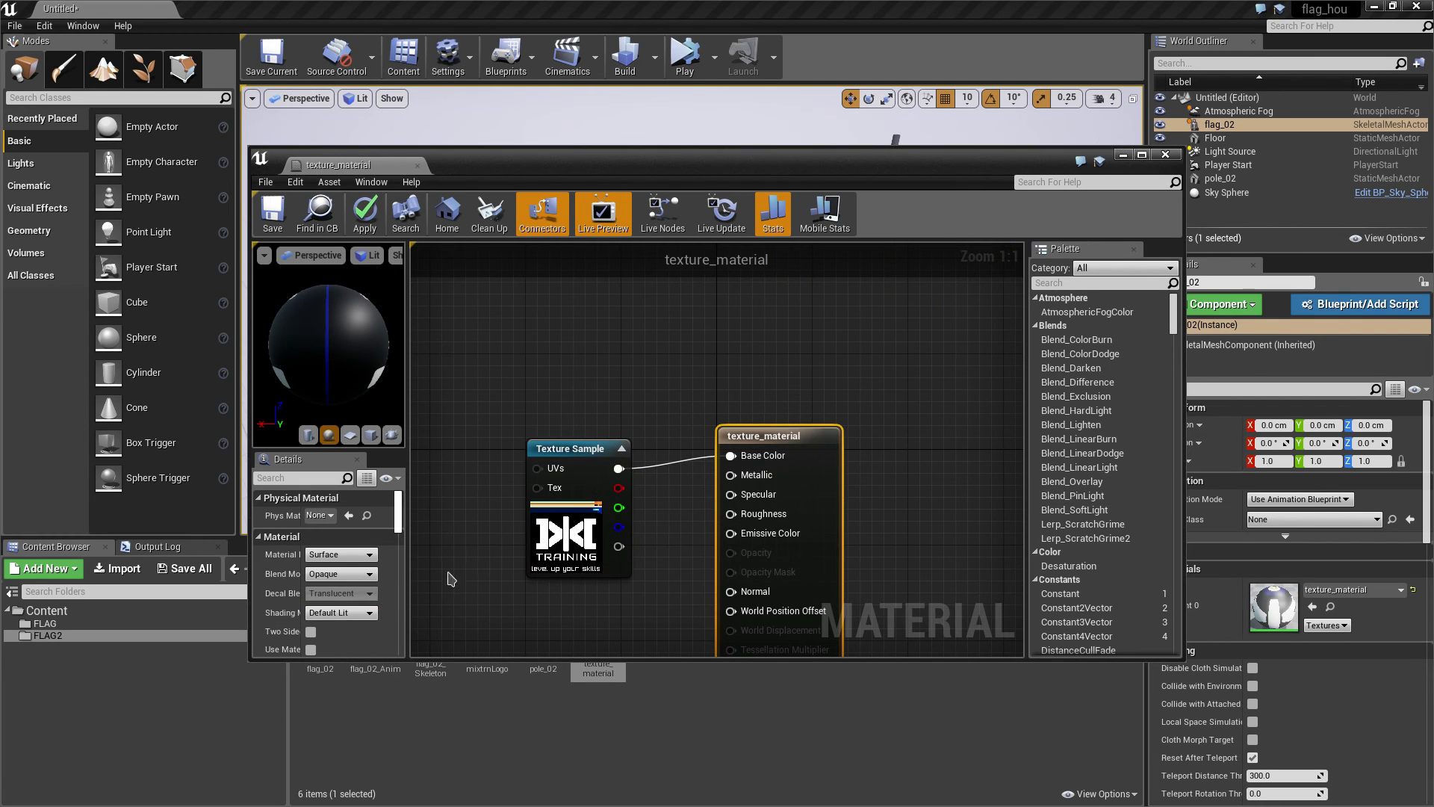
- Make texture_material Two Sided, save it, and close the material editor
{"action": "left_click_drag", "start_coordinate": [731, 176], "coordinate": [751, 136]}
{"action": "scroll", "coordinate": [329, 538], "scroll_direction": "down", "scroll_amount": 2}
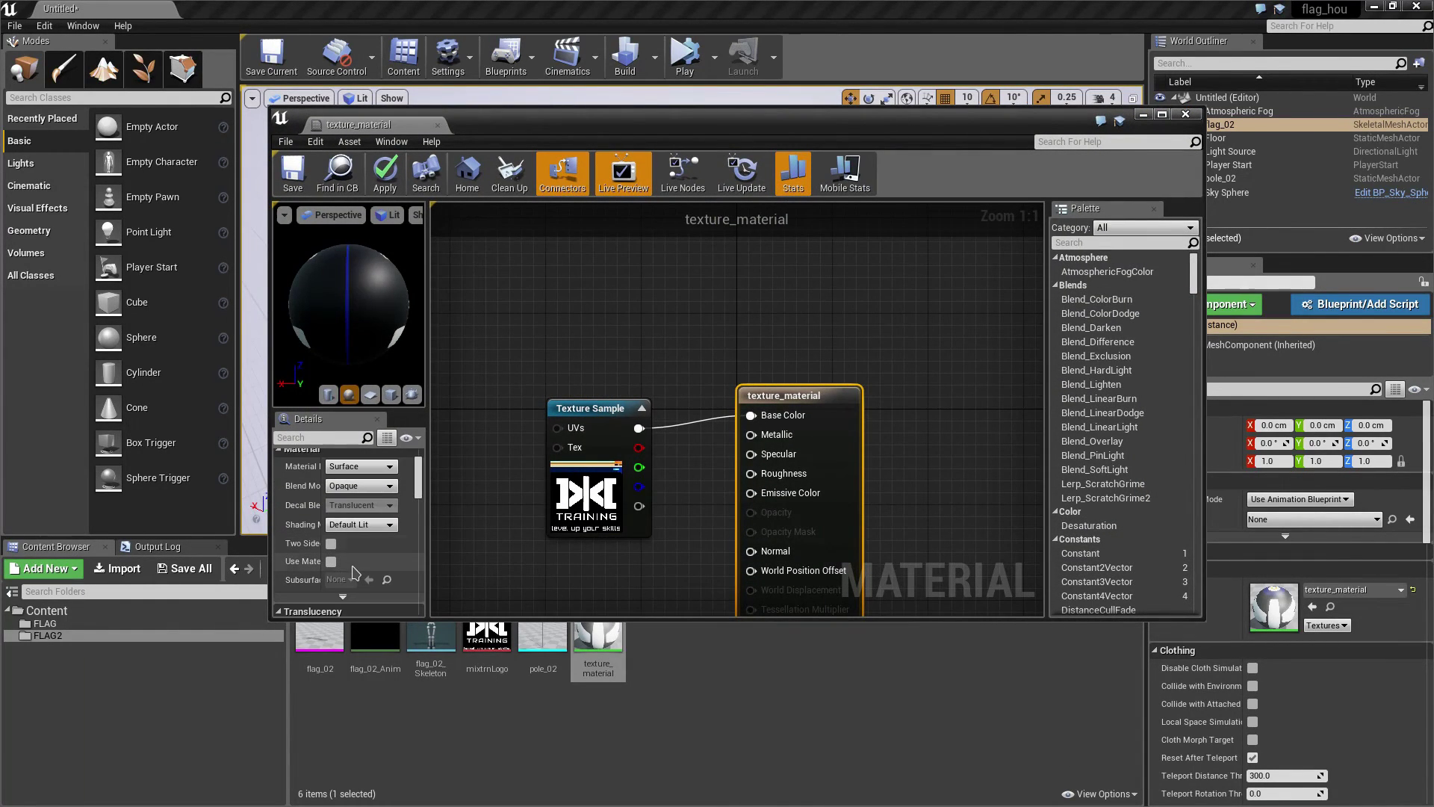
{"action": "left_click_drag", "start_coordinate": [319, 543], "coordinate": [354, 544]}
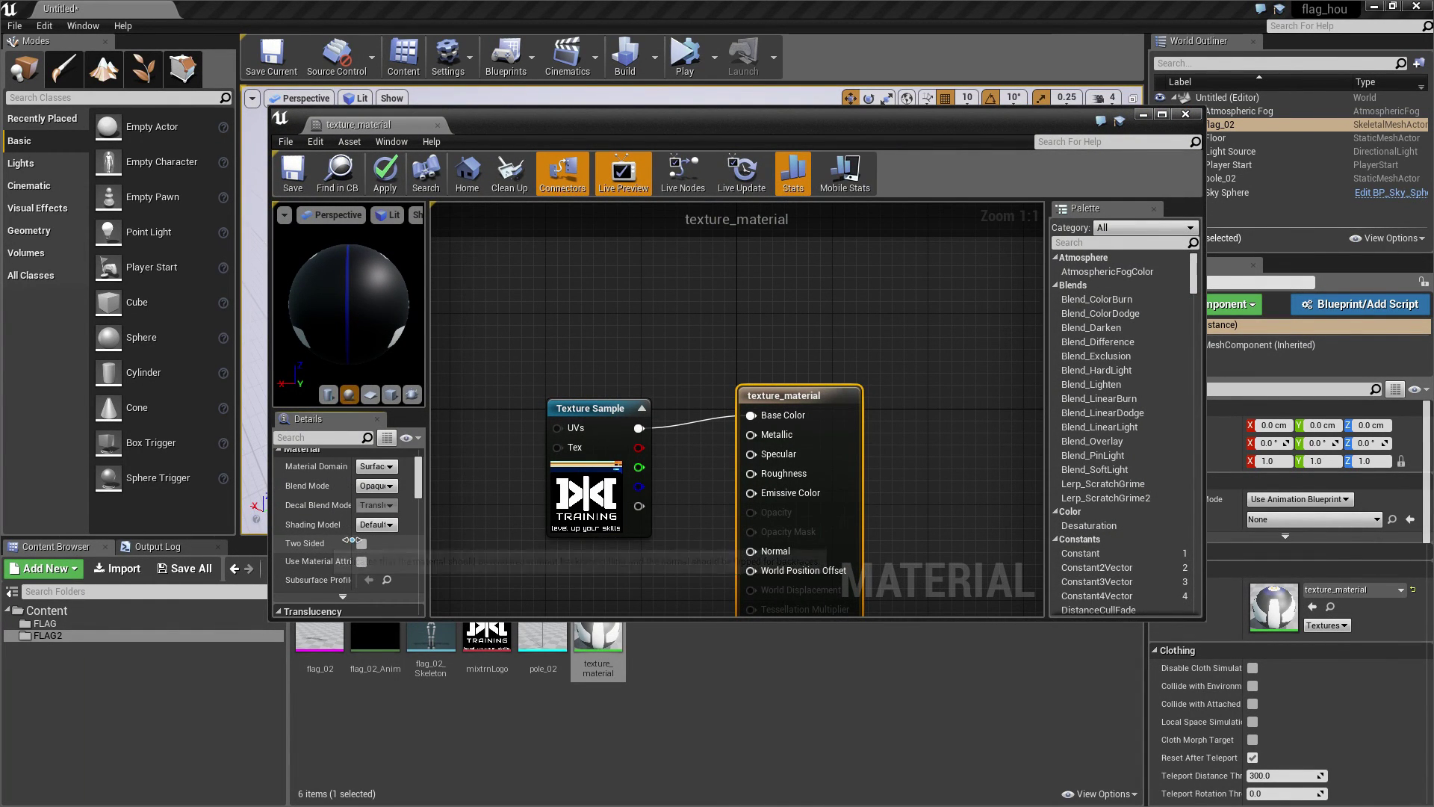
{"action": "left_click", "coordinate": [362, 544]}
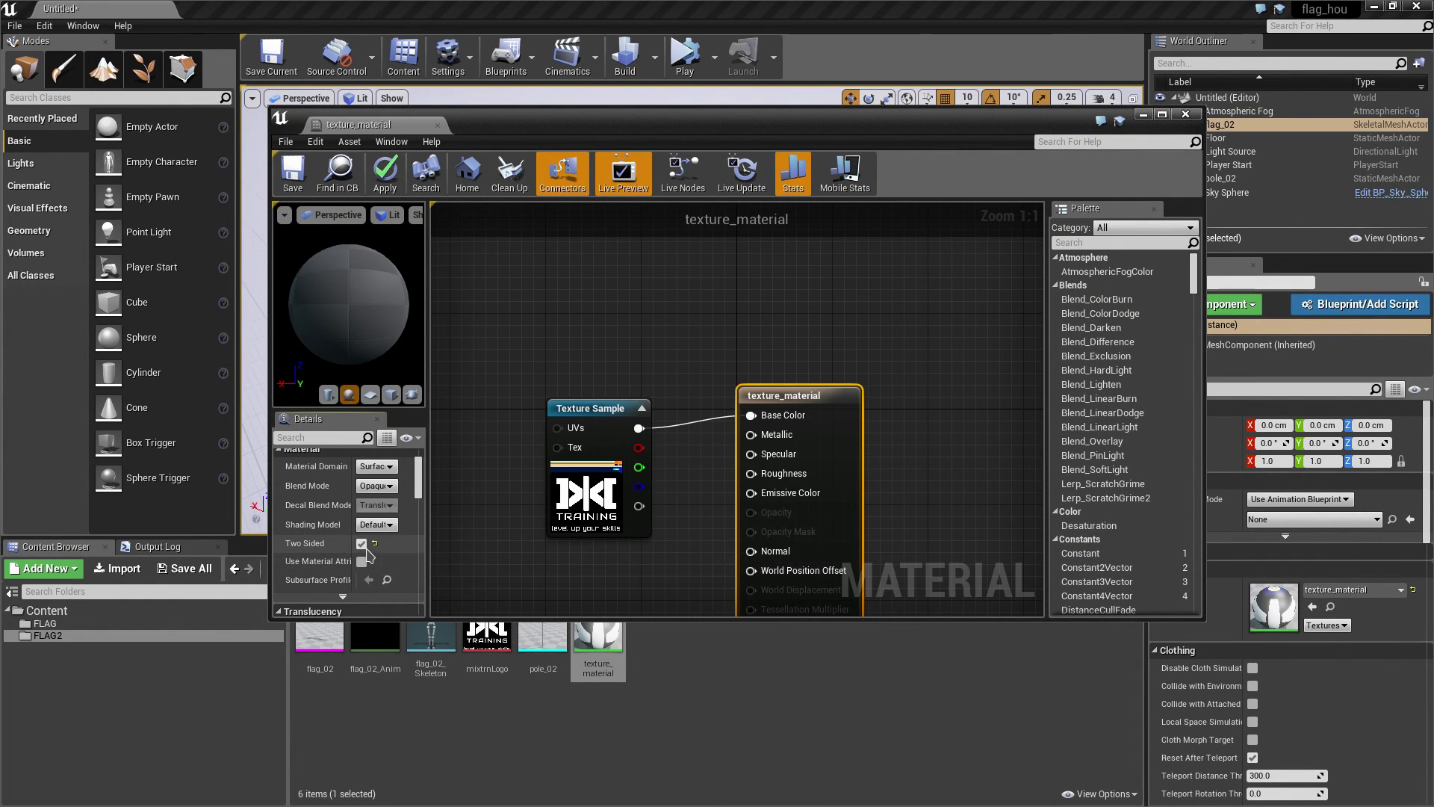
{"action": "left_click", "coordinate": [294, 175]}
{"action": "left_click", "coordinate": [1185, 114]}
- Examine the flag on its pole in the level from several angles to check the two-sided logo texture
{"action": "left_click_drag", "start_coordinate": [819, 361], "coordinate": [864, 272], "text": "alt"}
{"action": "middle_click_drag", "start_coordinate": [864, 272], "coordinate": [791, 354], "text": "alt"}
{"action": "left_click", "coordinate": [730, 326]}
{"action": "left_click_drag", "start_coordinate": [763, 236], "coordinate": [718, 261], "text": "alt"}
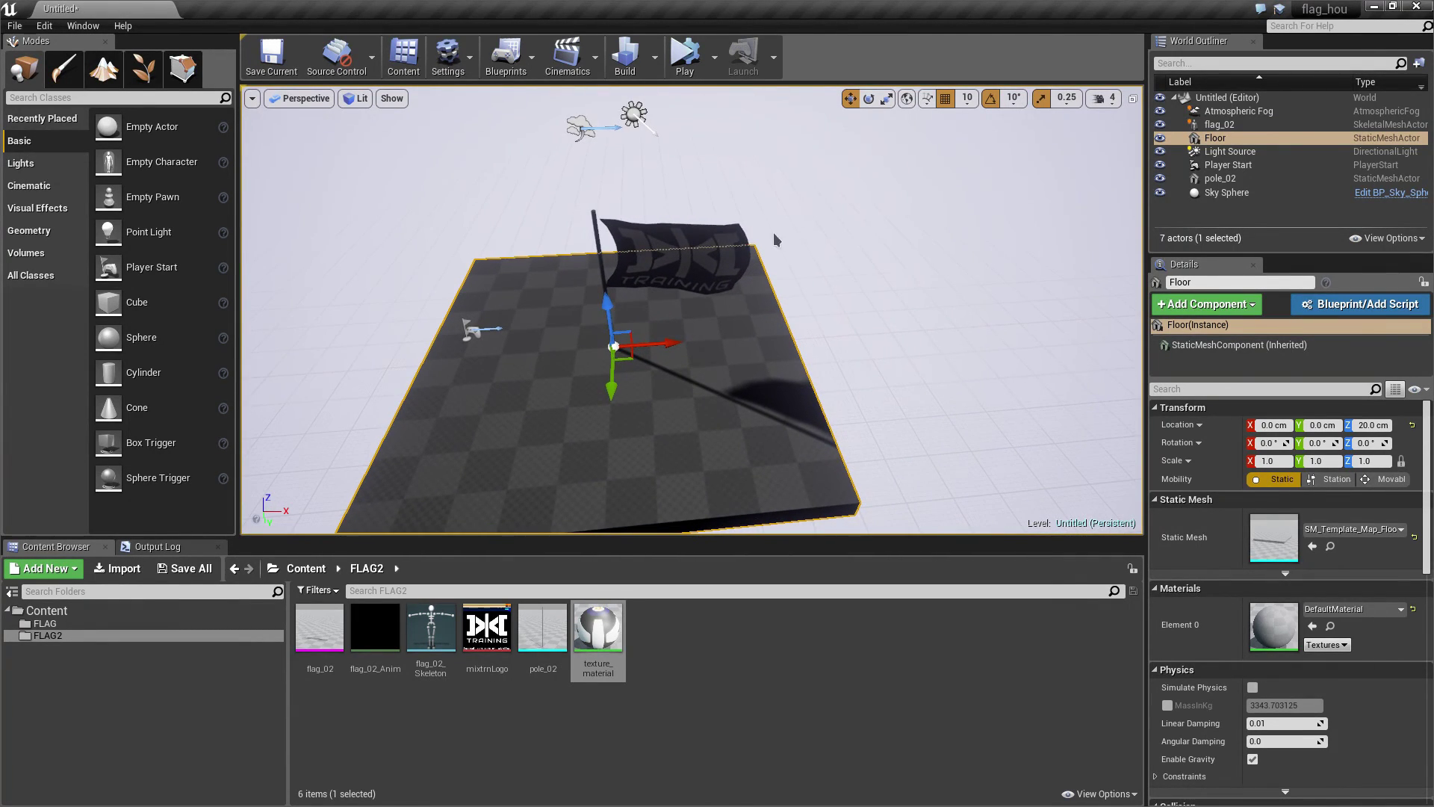
{"action": "left_click", "coordinate": [599, 241]}
{"action": "left_click", "coordinate": [650, 241]}
{"action": "left_click_drag", "start_coordinate": [673, 266], "coordinate": [699, 127], "text": "alt"}
{"action": "left_click", "coordinate": [673, 266]}
{"action": "left_click_drag", "start_coordinate": [673, 266], "coordinate": [709, 367], "text": "alt"}
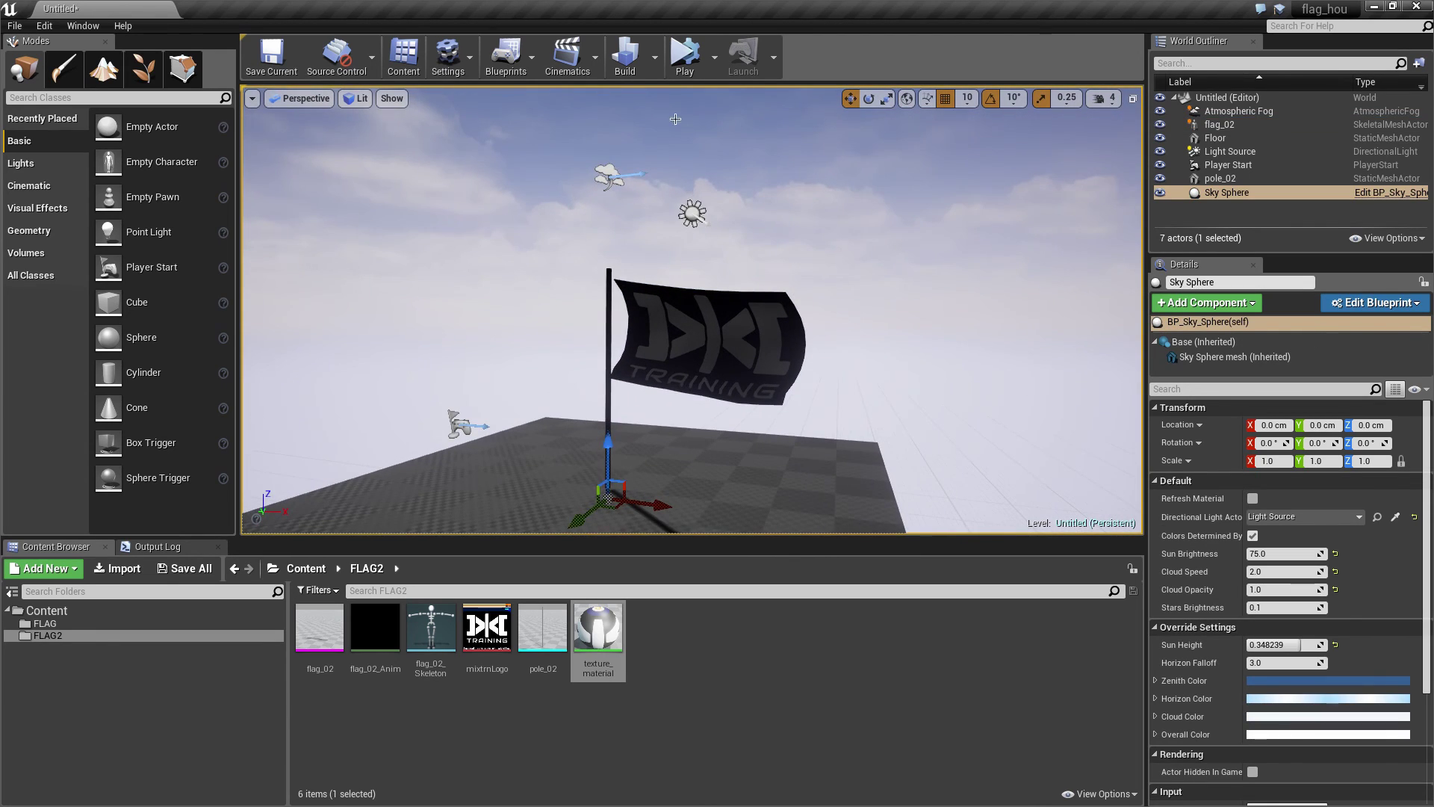
- Play the level in the selected viewport, move around the pole to view the flag, and stop playing
{"action": "left_click", "coordinate": [714, 57]}
{"action": "left_click", "coordinate": [773, 100]}
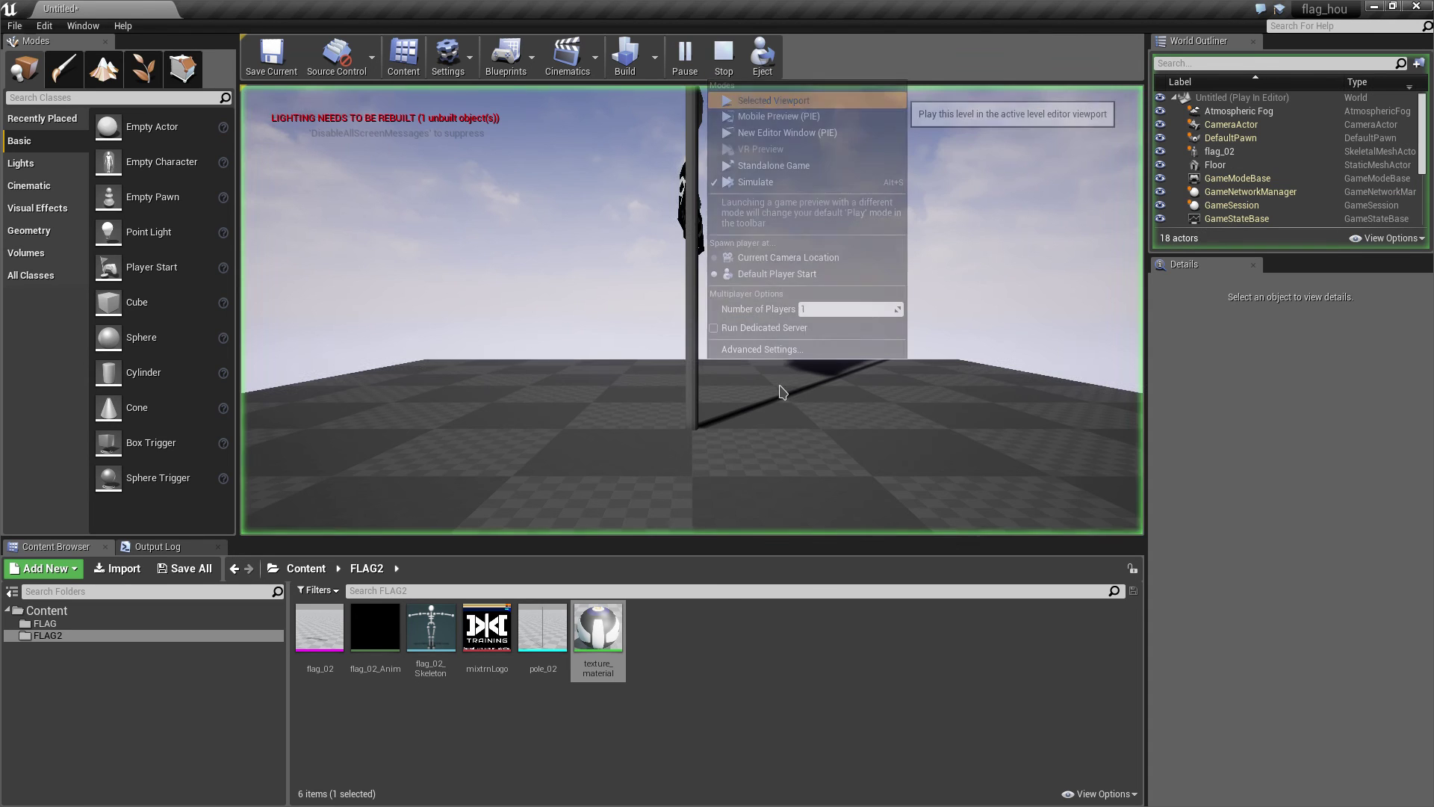
{"action": "left_click", "coordinate": [800, 336]}
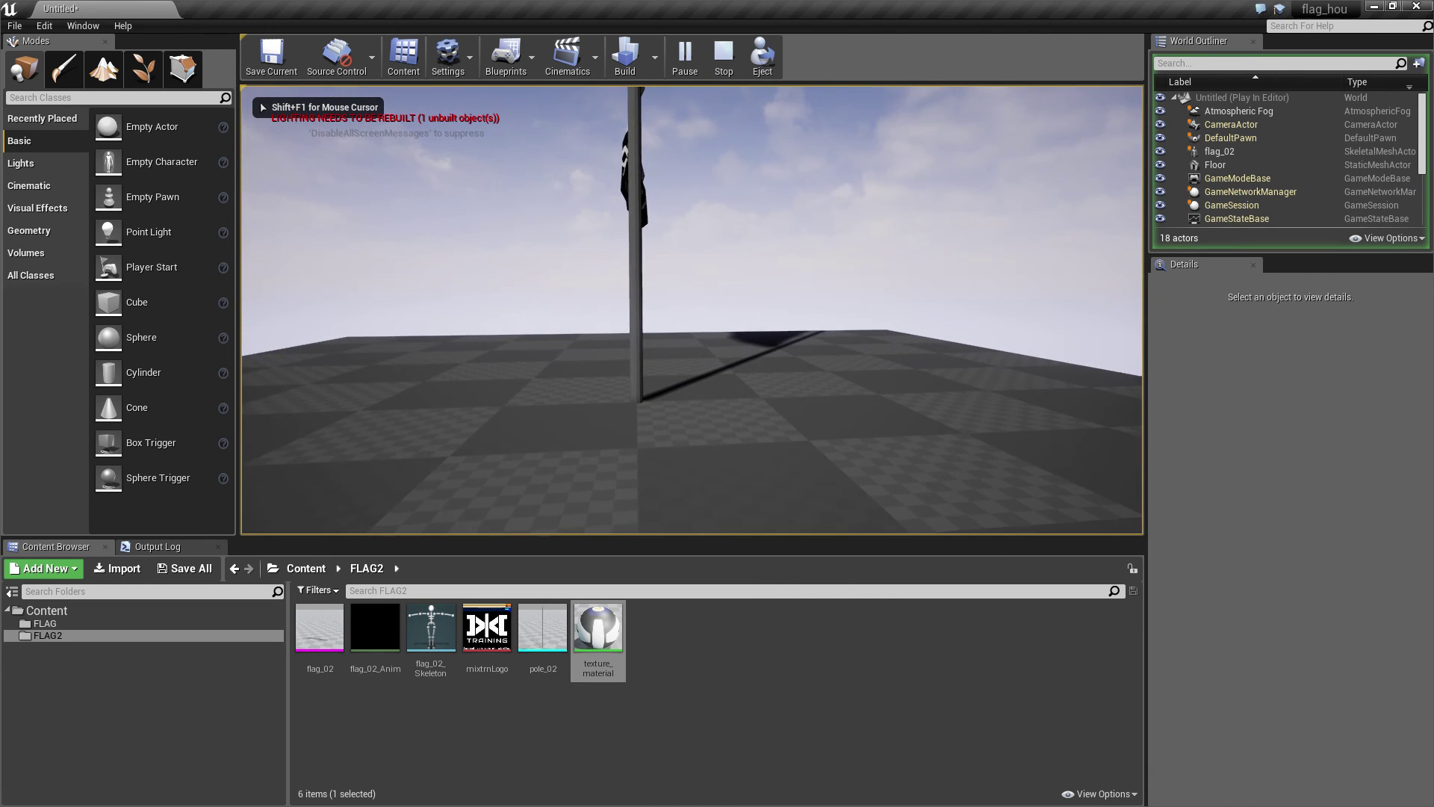
{"action": "key", "text": "w"}
{"action": "key", "text": "d"}
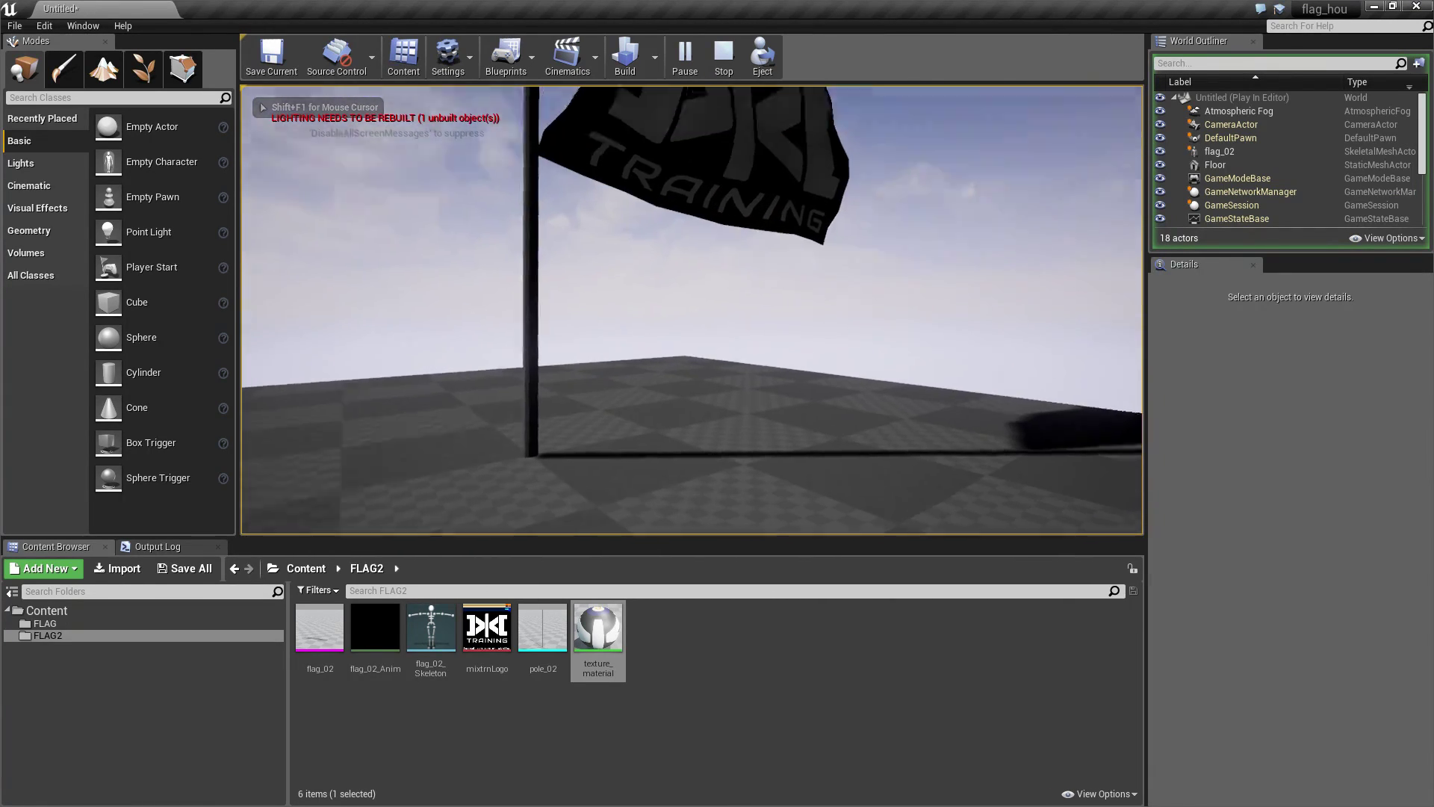
{"action": "key", "text": "Escape"}
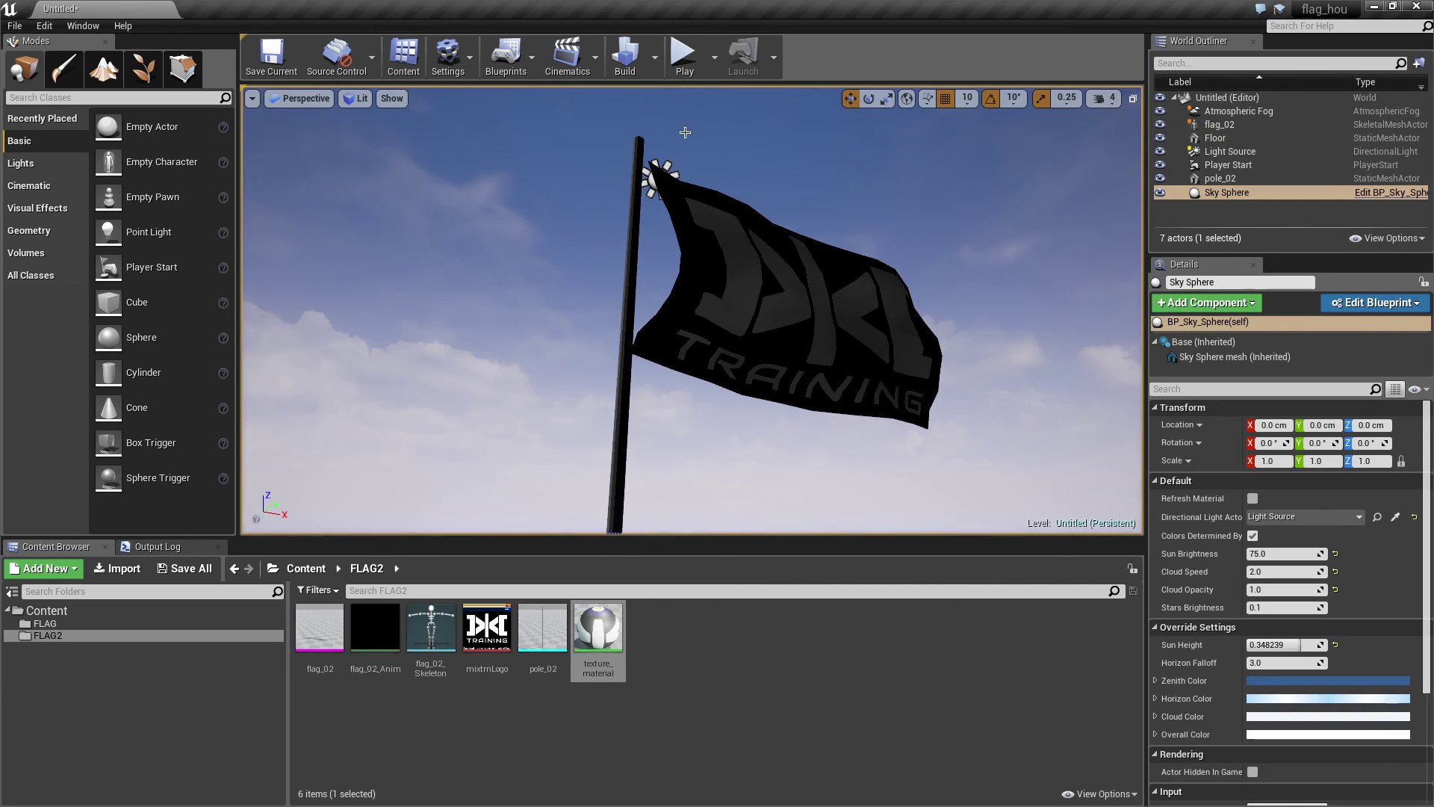
- Set the flag_02 actor's Animation Mode to Use Animation Asset and assign flag_02_Anim as its animation to play
{"action": "left_click", "coordinate": [824, 356]}
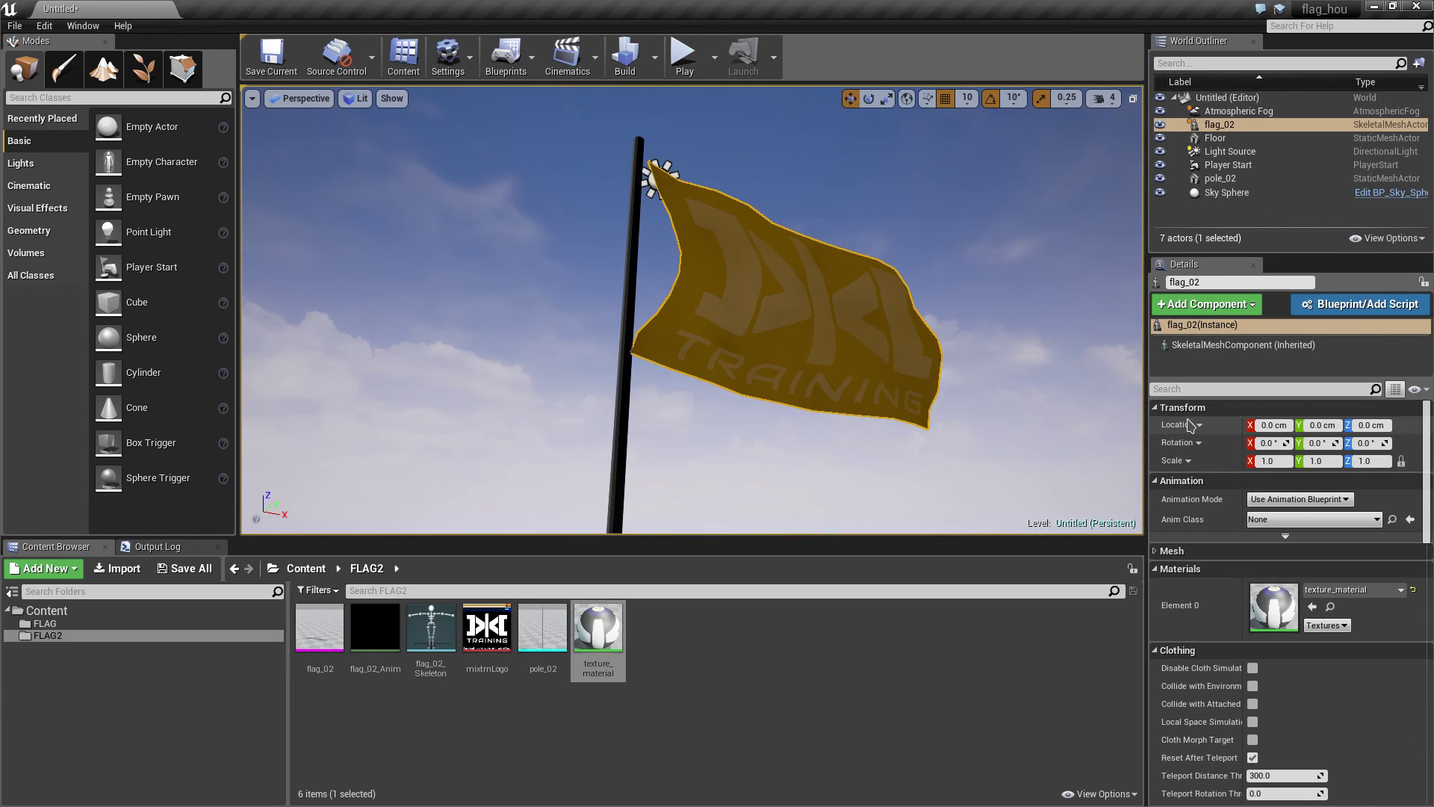
{"action": "left_click", "coordinate": [1289, 499]}
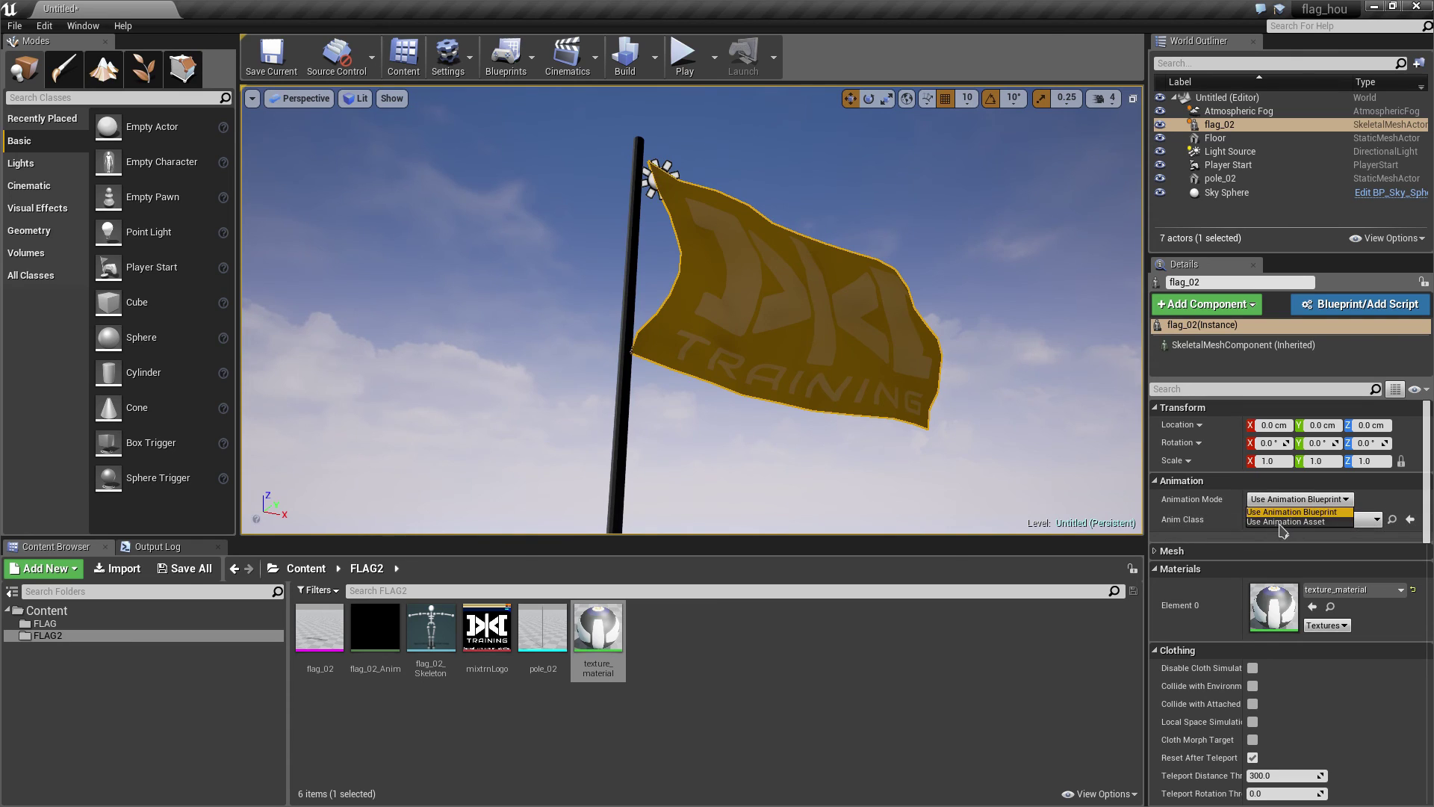
{"action": "left_click", "coordinate": [1285, 522]}
{"action": "left_click", "coordinate": [1271, 518]}
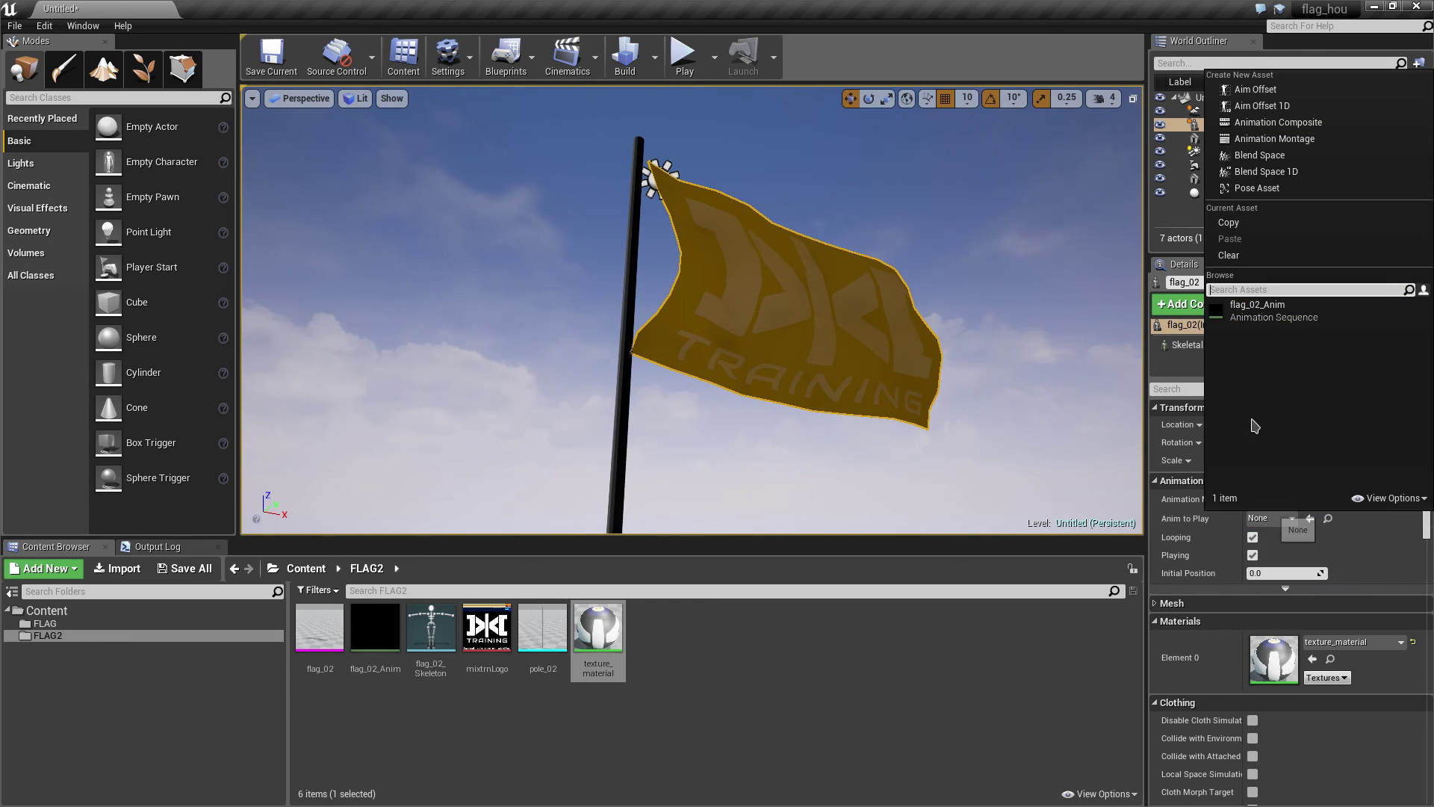
{"action": "left_click", "coordinate": [1270, 316]}
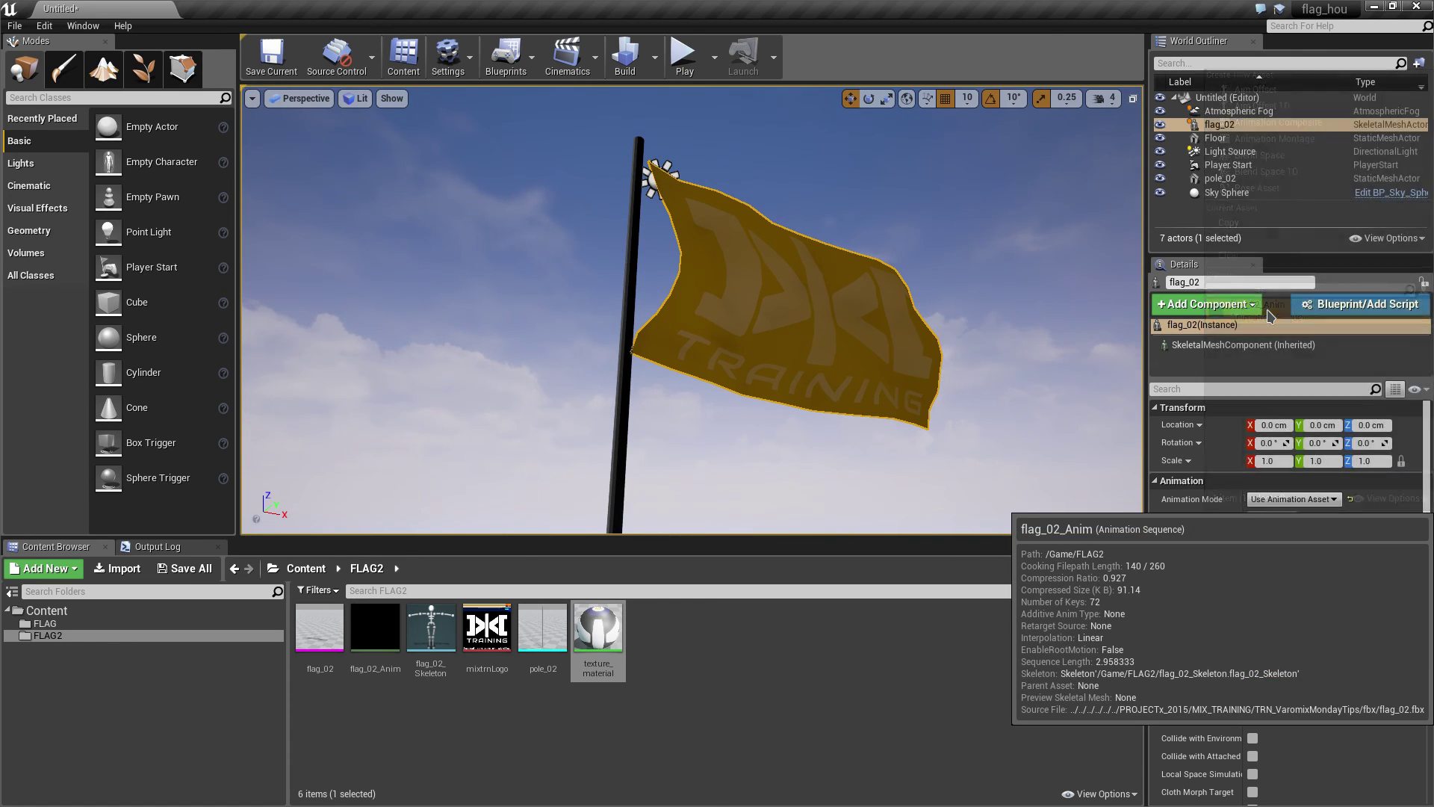
- Play the level in the viewport, move around the pole to view the waving flag from both sides, and stop playing
{"action": "left_click", "coordinate": [681, 66]}
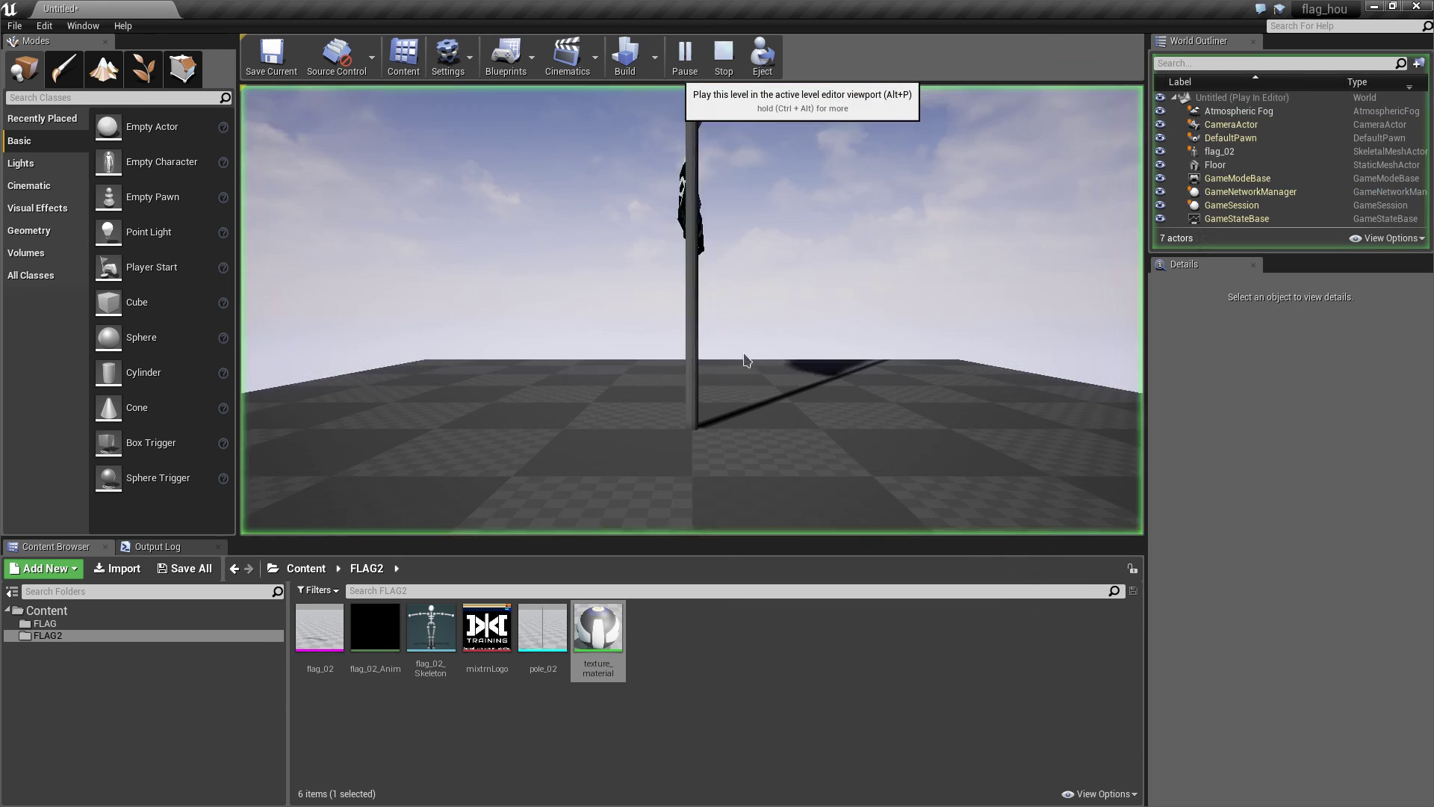
{"action": "left_click", "coordinate": [801, 305]}
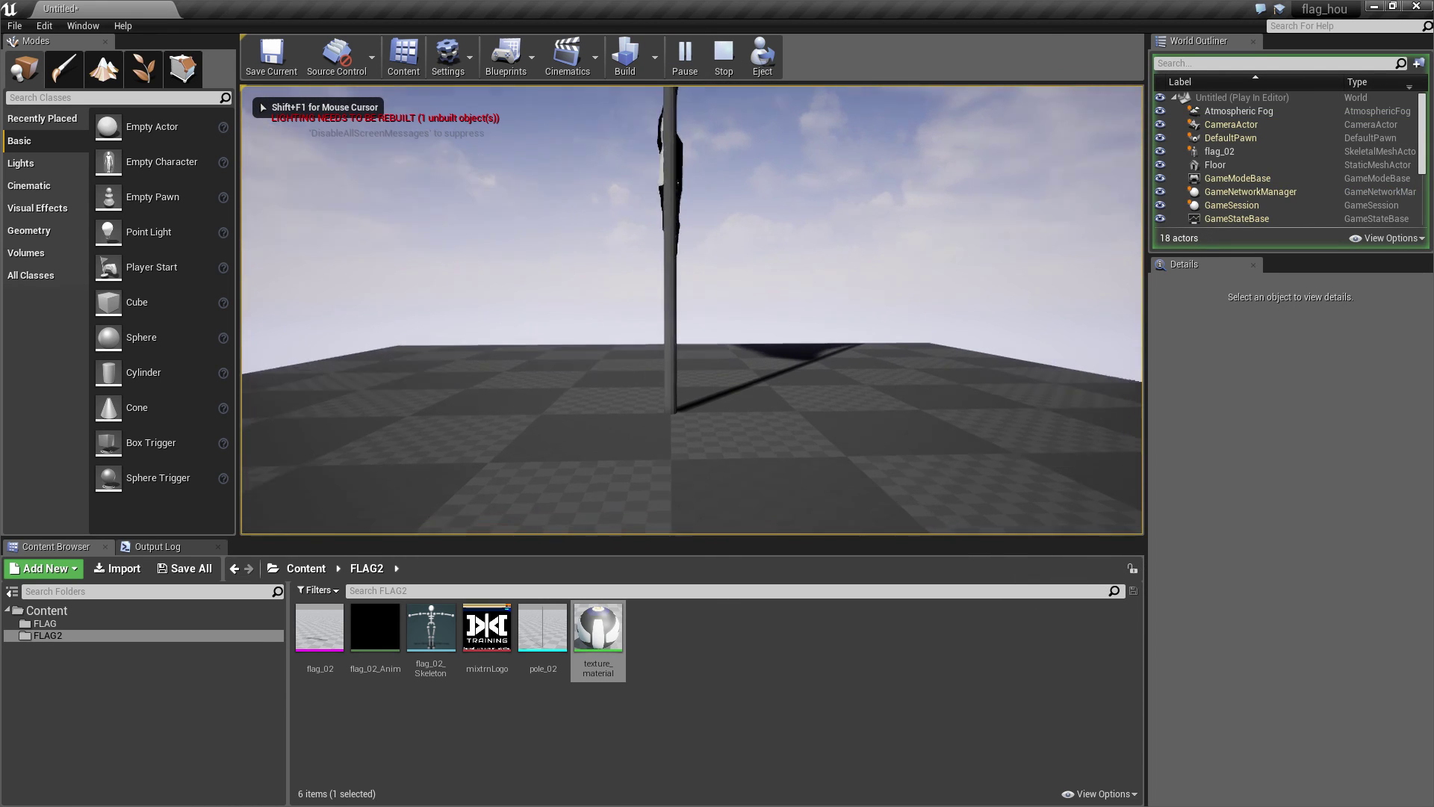
{"action": "key", "text": "w"}
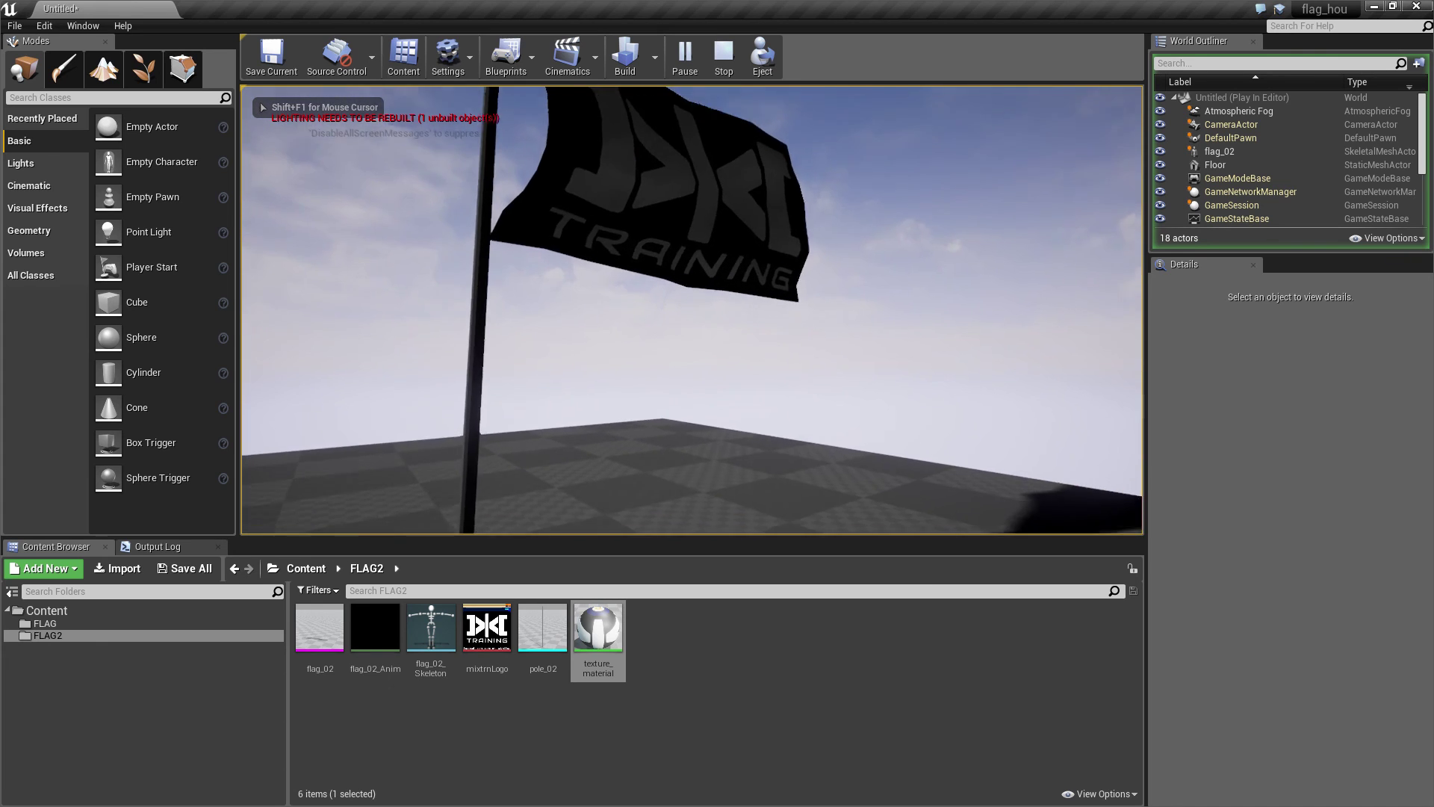
{"action": "key", "text": "s"}
{"action": "key", "text": "w"}
{"action": "key", "text": "s"}
{"action": "key", "text": "d"}
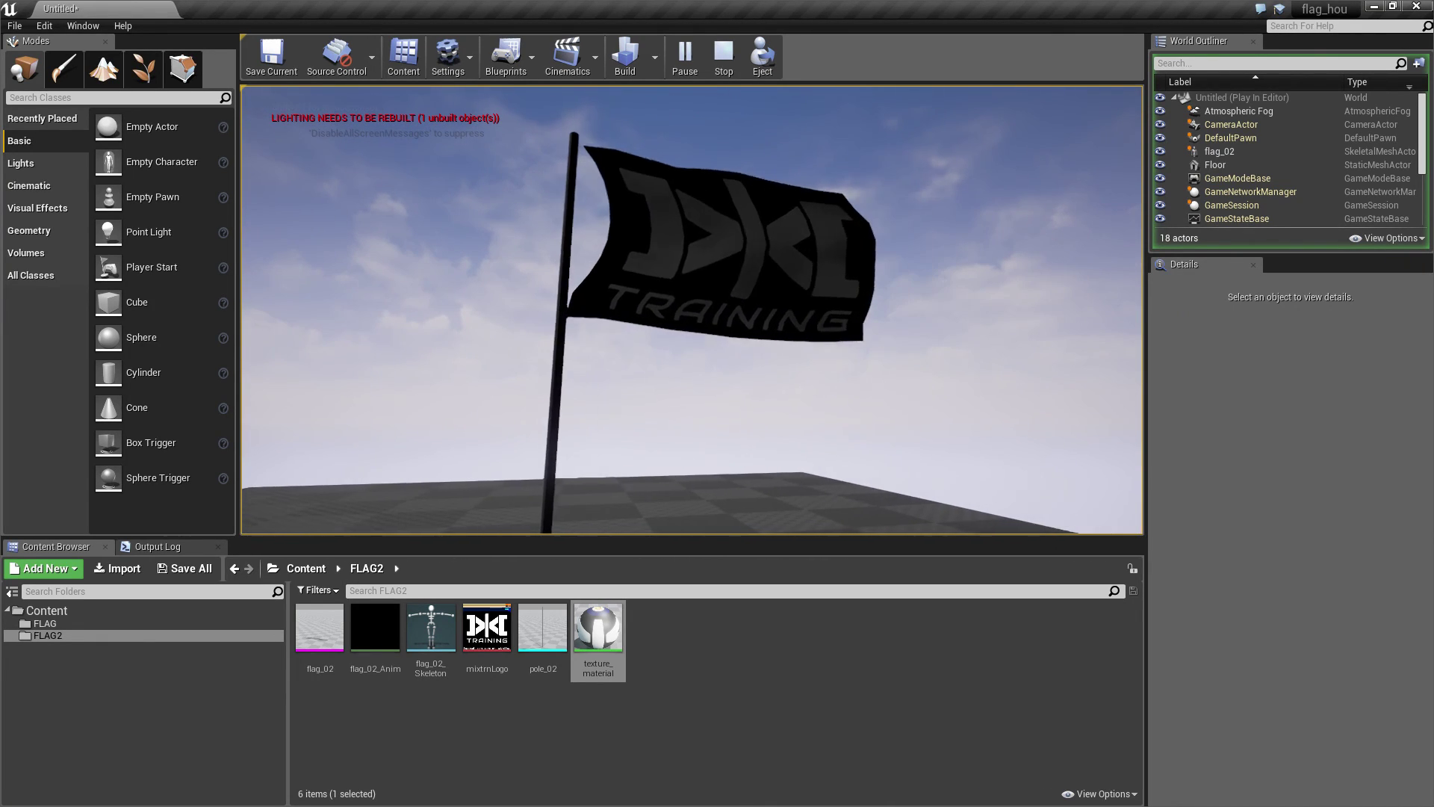
{"action": "key", "text": "a"}
{"action": "key", "text": "a"}
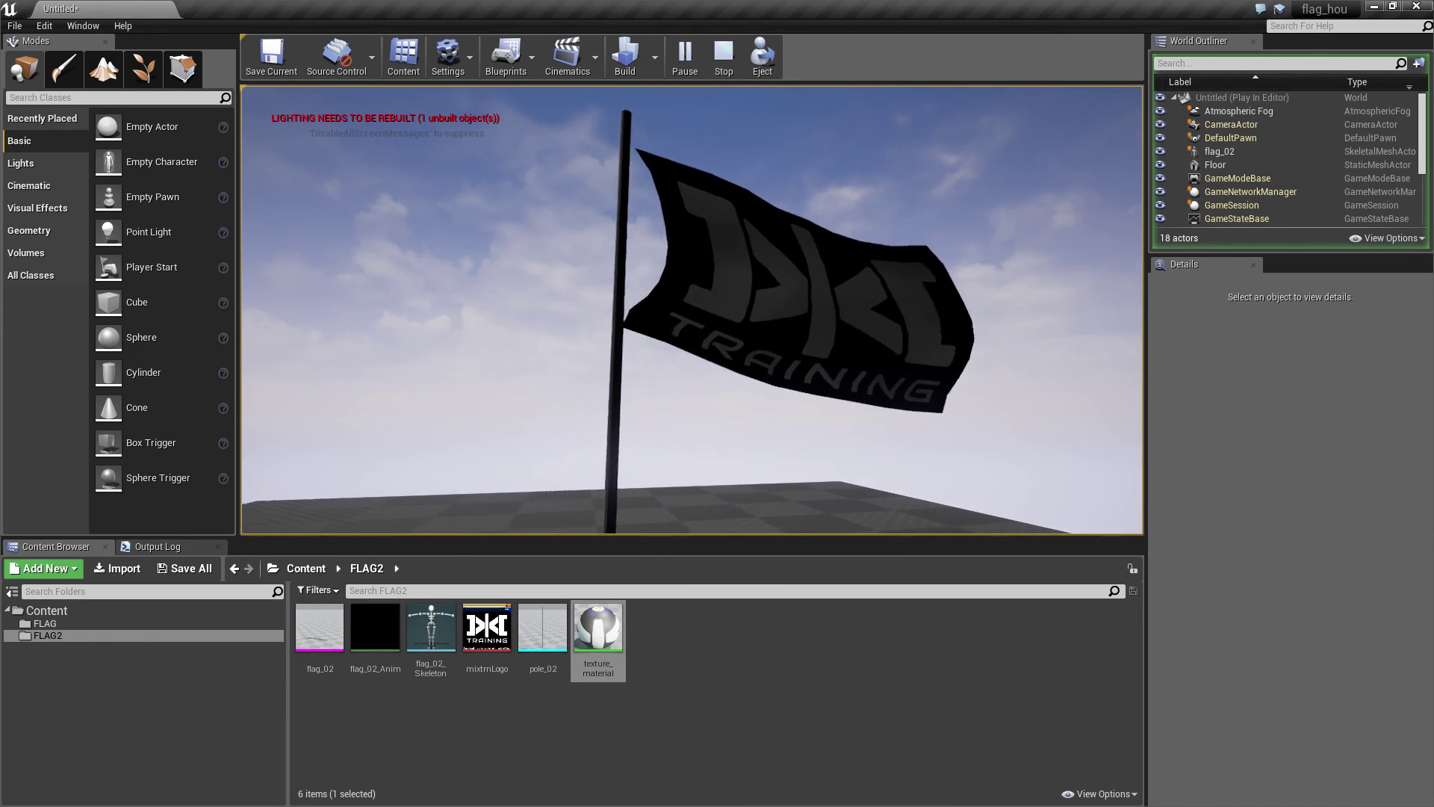
{"action": "key", "text": "w"}
{"action": "key", "text": "s"}
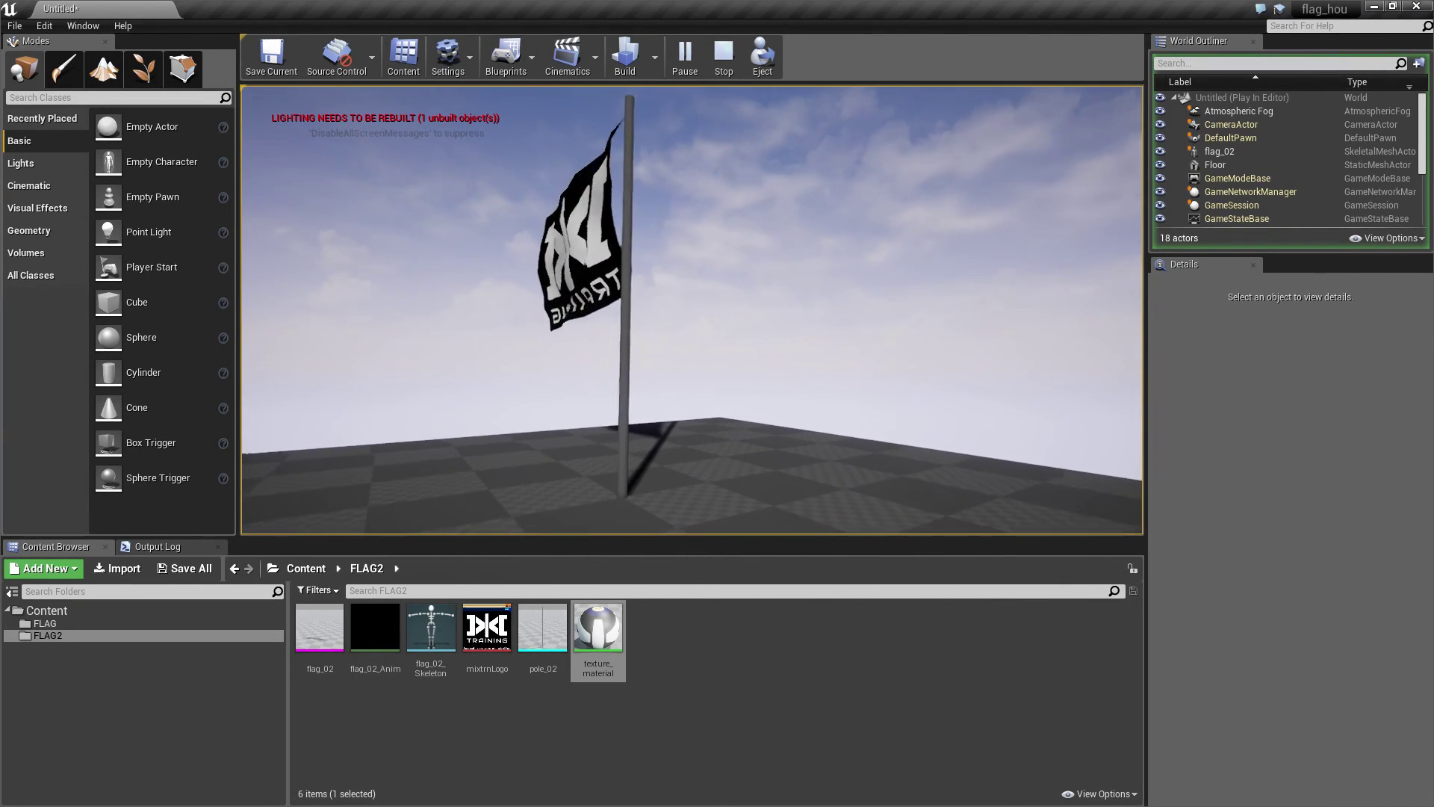
{"action": "key", "text": "a"}
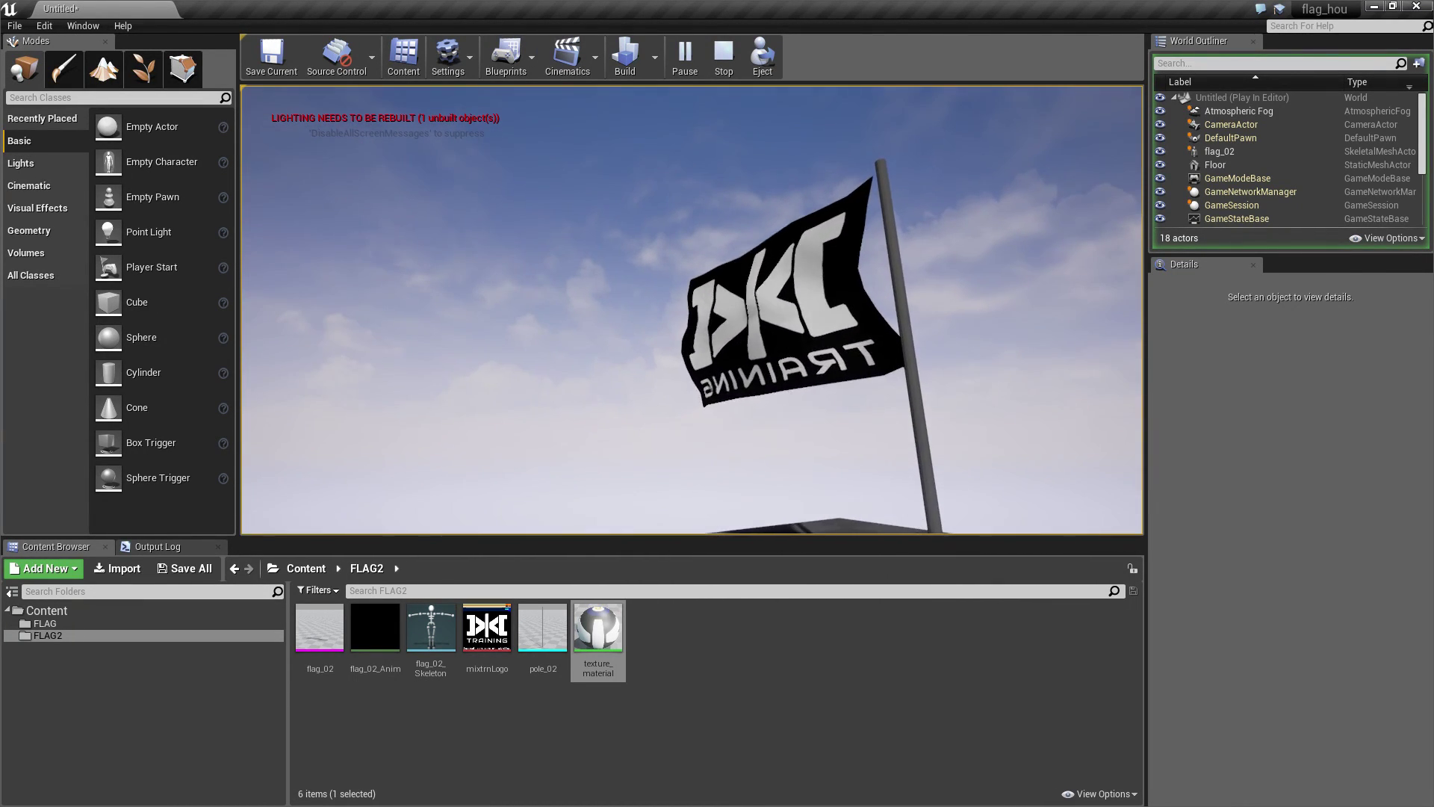
{"action": "key", "text": "Escape"}
- Rotate the directional Light Source so that it lights the dark front side of the flag's logo
{"action": "left_click_drag", "start_coordinate": [870, 420], "coordinate": [635, 485], "text": "alt"}
{"action": "left_click", "coordinate": [645, 125]}
{"action": "key", "text": "e"}
{"action": "key", "text": "r"}
{"action": "key", "text": "e"}
{"action": "left_click_drag", "start_coordinate": [647, 195], "coordinate": [637, 124]}
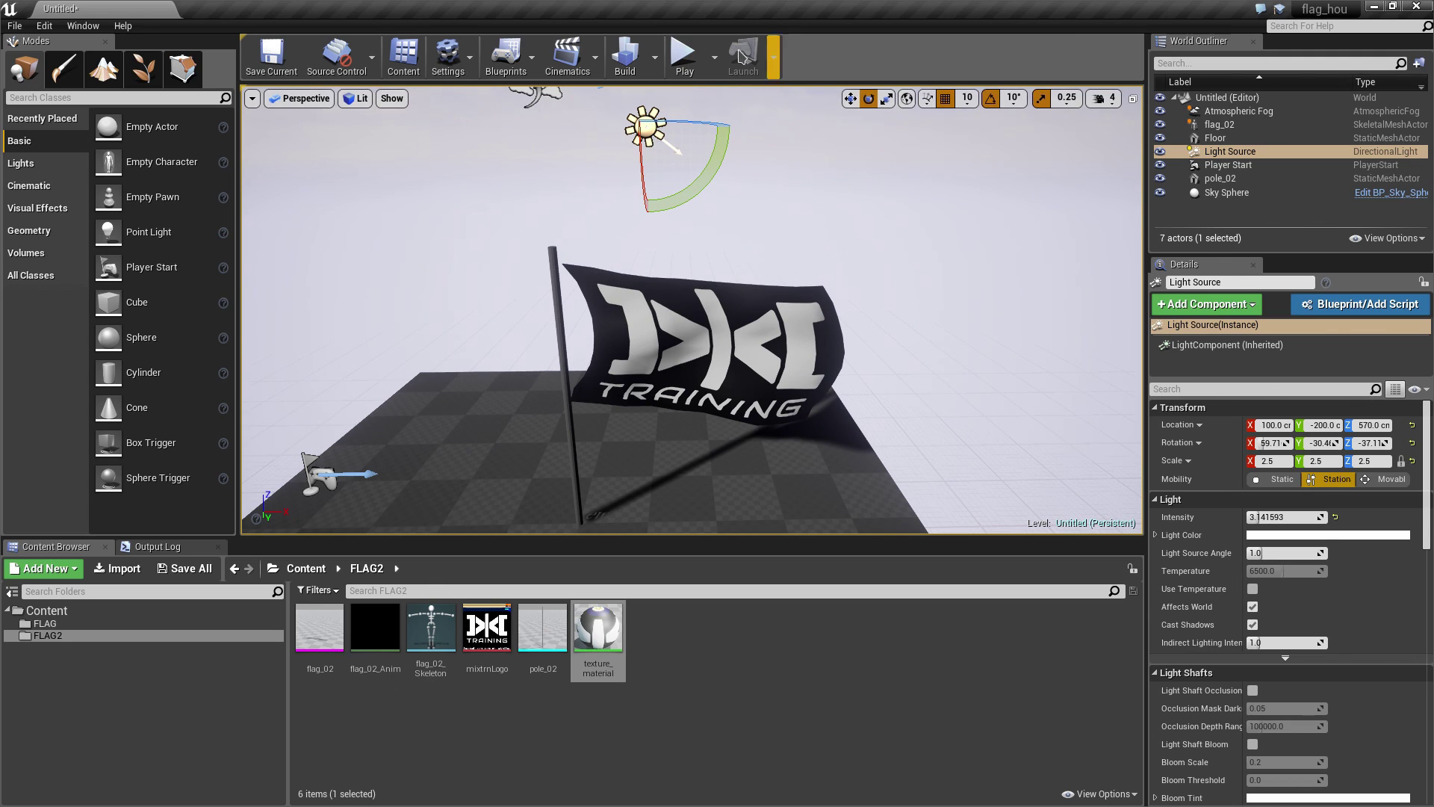
- Play the level again and move around to view the animated flag under the rotated light
{"action": "left_click", "coordinate": [684, 56]}
{"action": "left_click", "coordinate": [773, 352]}
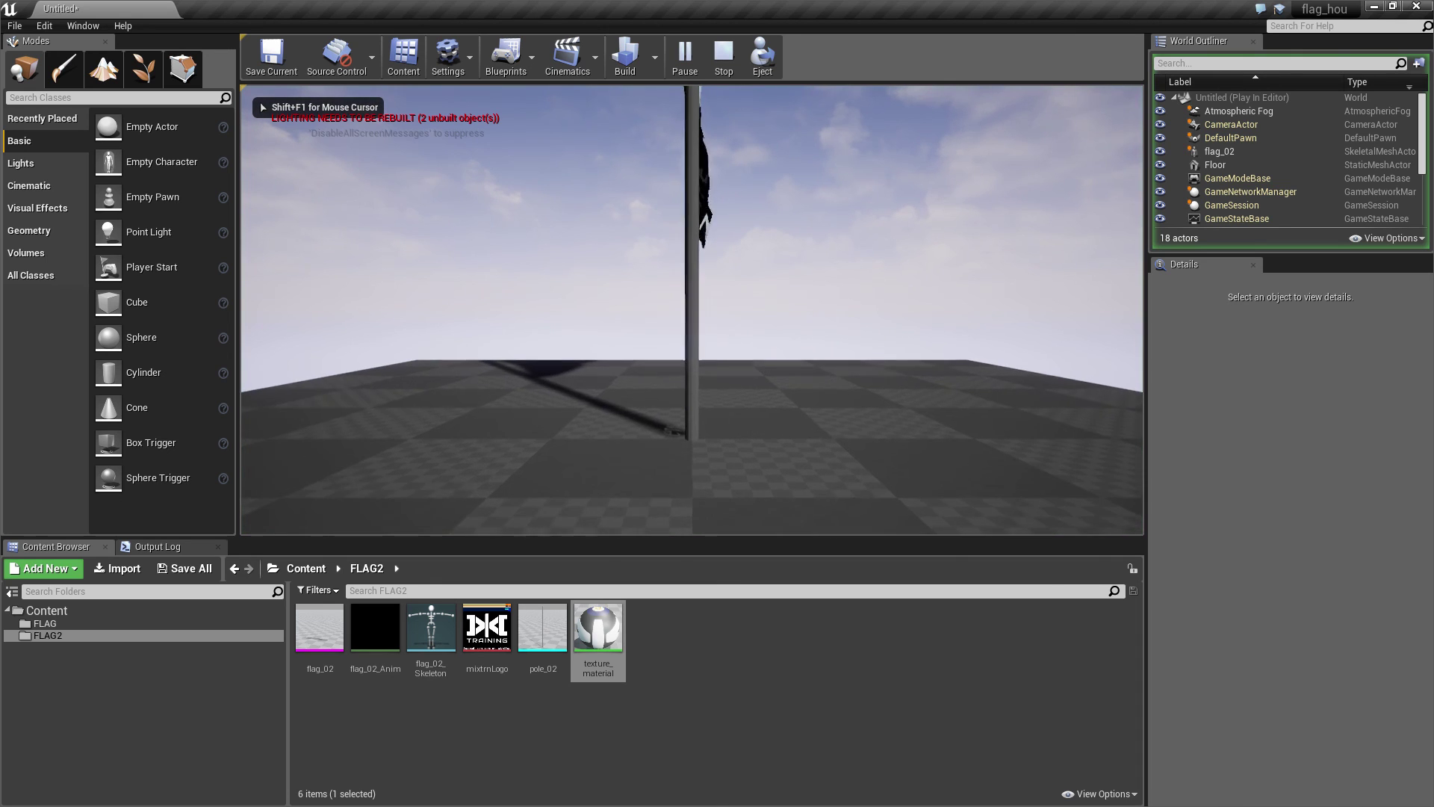
{"action": "key", "text": "s"}
{"action": "key", "text": "d"}
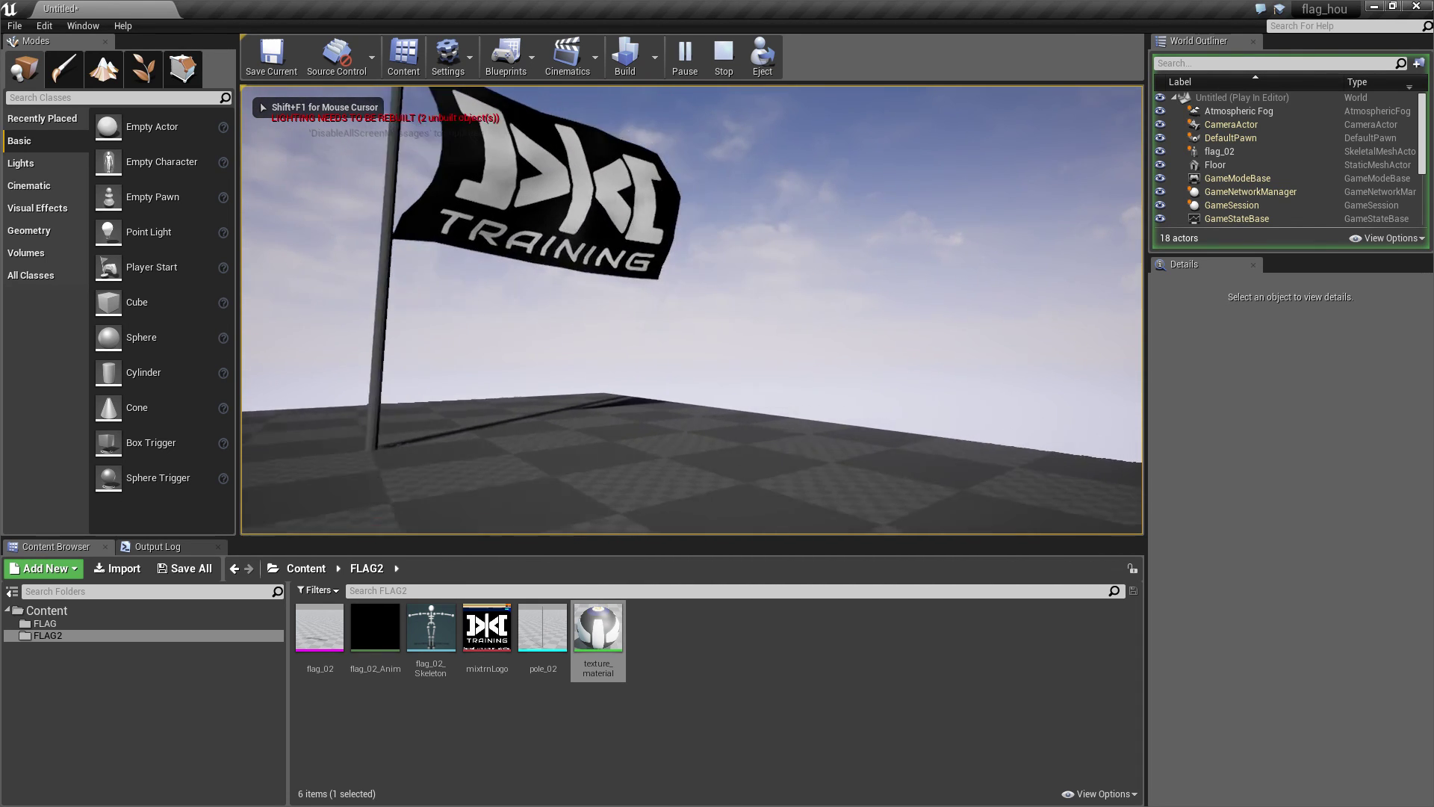
{"action": "key", "text": "s"}
{"action": "key", "text": "w"}
{"action": "key", "text": "d"}
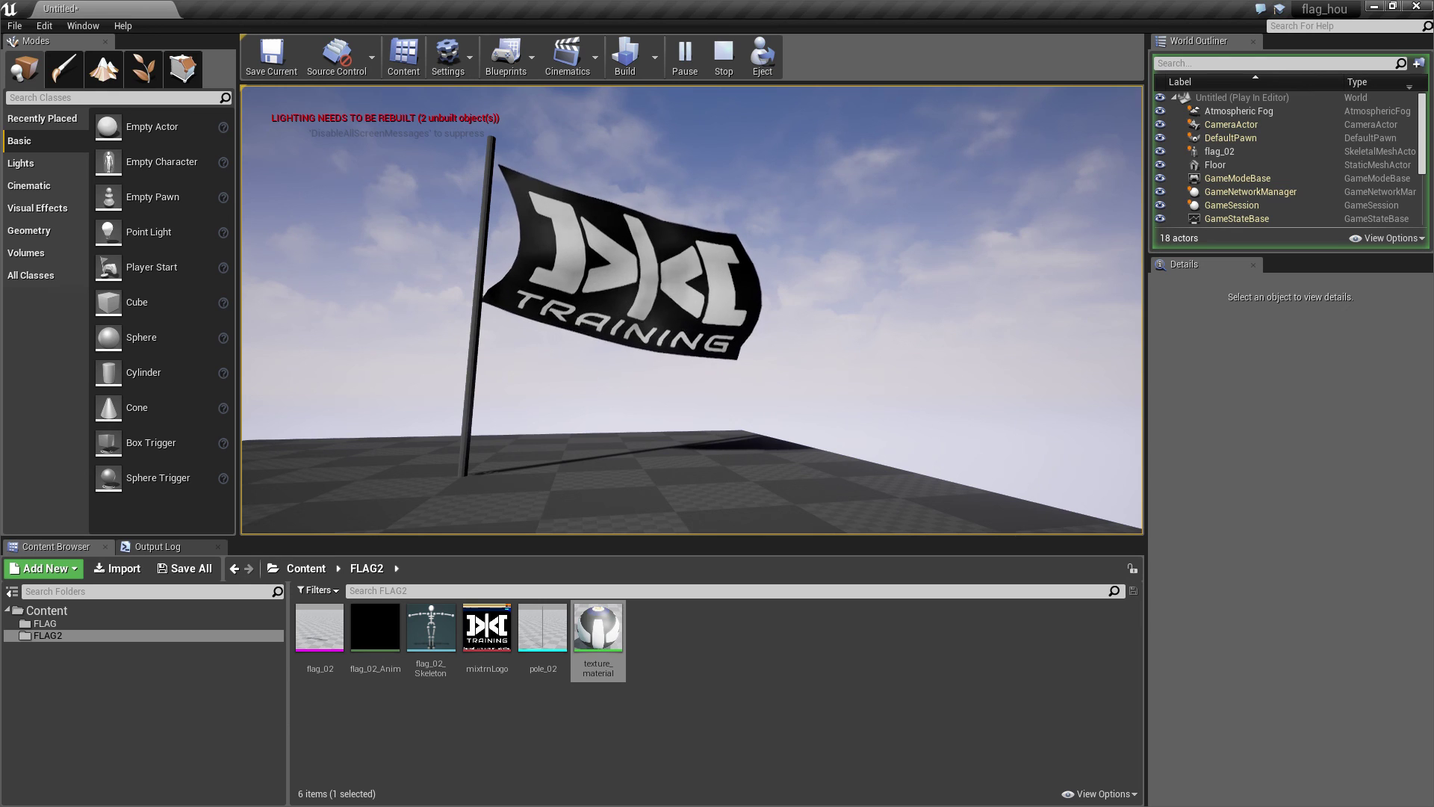
{"action": "key", "text": "a"}
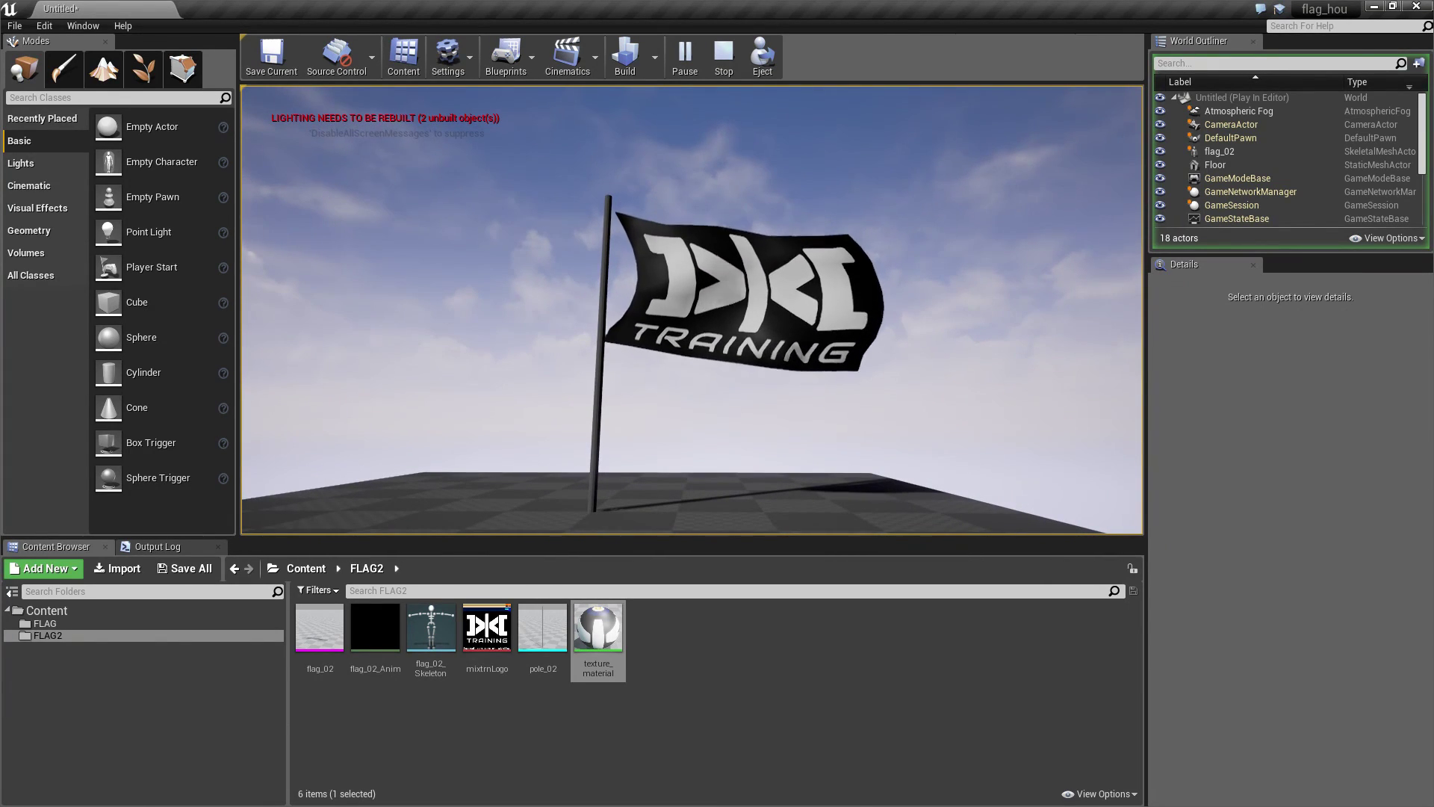